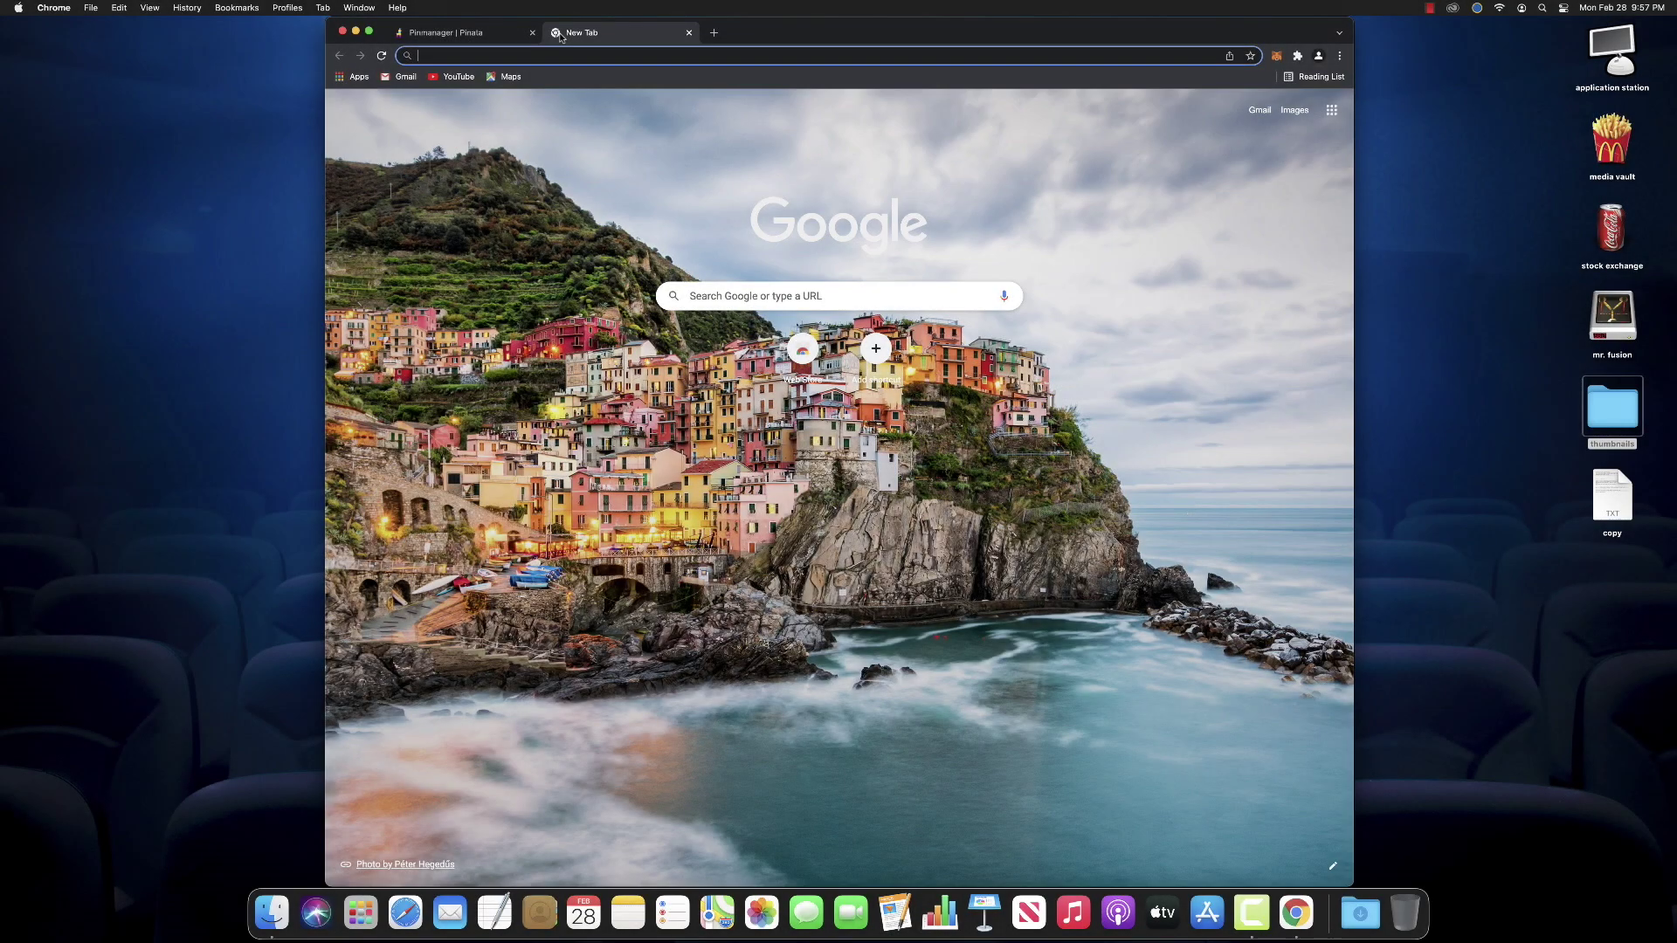
Load studio.manifold.xyz to bring up the My Contracts list.
{"action": "type", "text": "studio.manifold.xyz"}
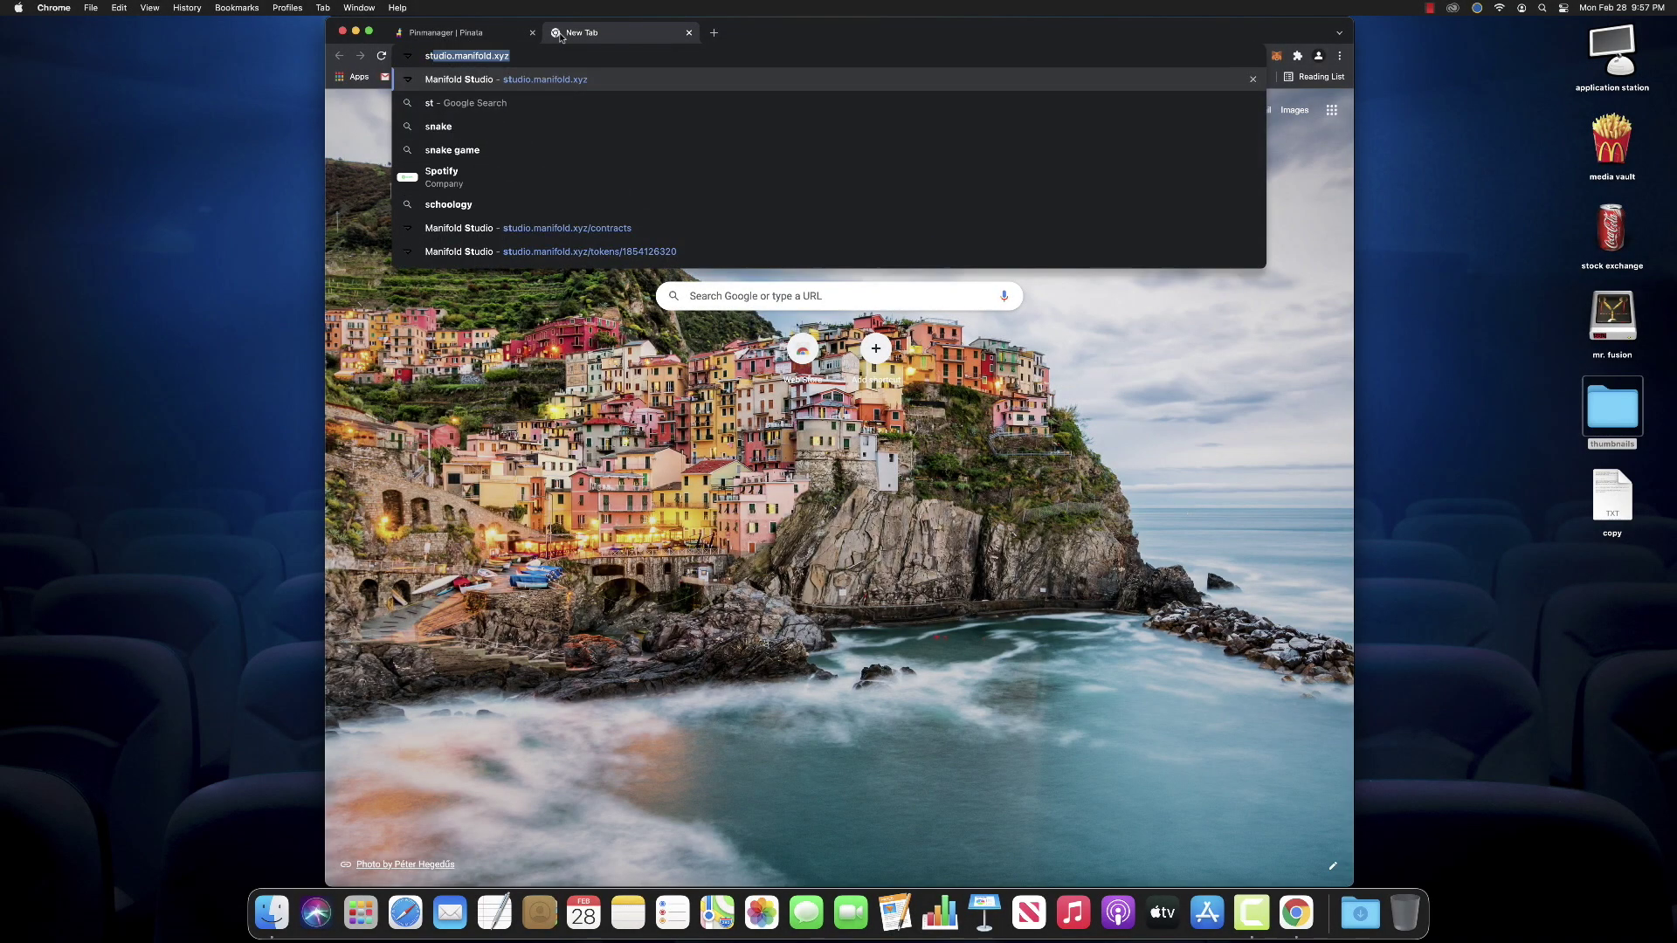
{"action": "key", "text": "Return"}
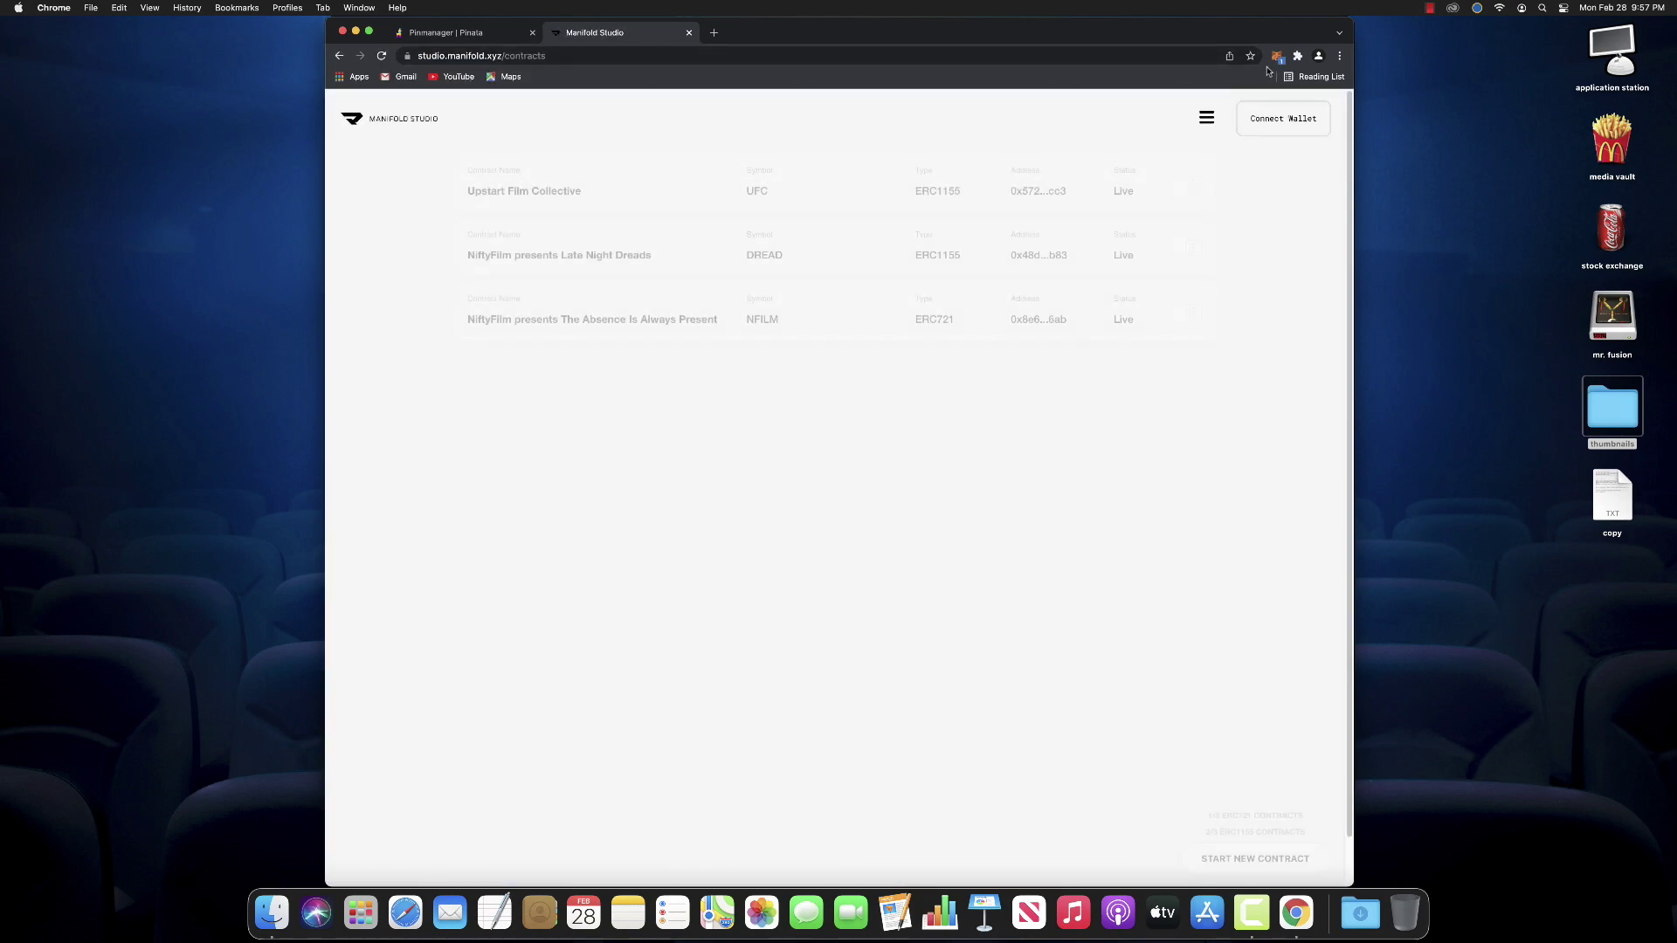
Unlock the MetaMask wallet with the account password.
{"action": "left_click", "coordinate": [1278, 57]}
{"action": "left_click", "coordinate": [1150, 321]}
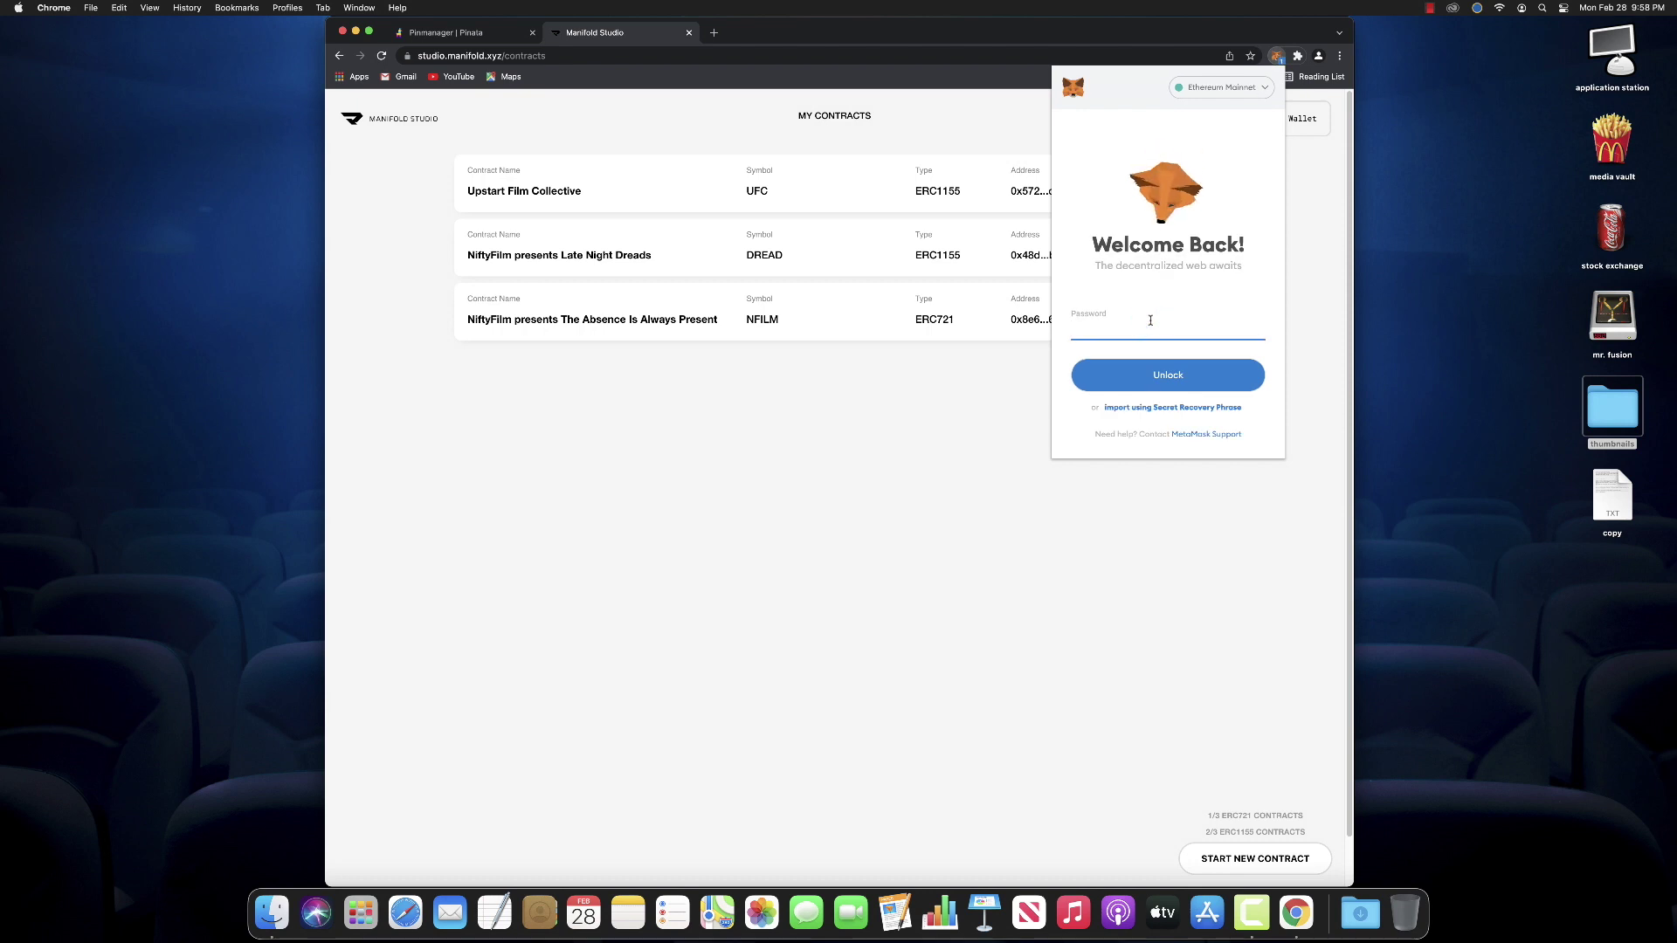
{"action": "type", "text": "••"}
{"action": "left_click", "coordinate": [1161, 377]}
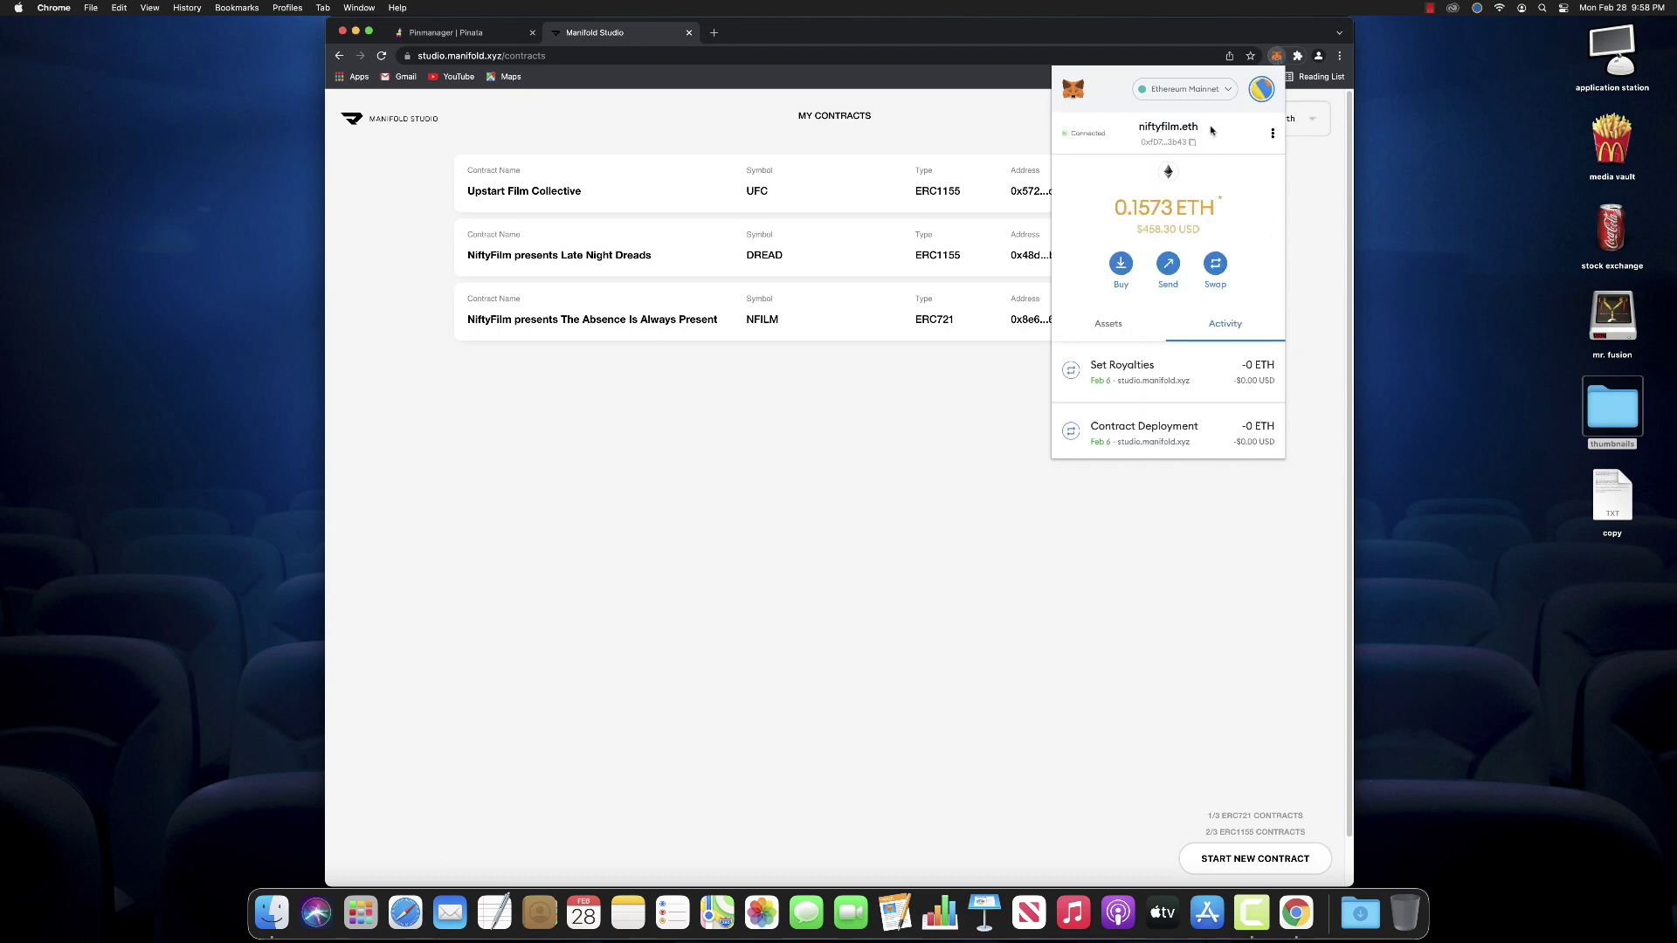
Switch MetaMask from Ethereum Mainnet to the Rinkeby Test Network.
{"action": "left_click", "coordinate": [1196, 95]}
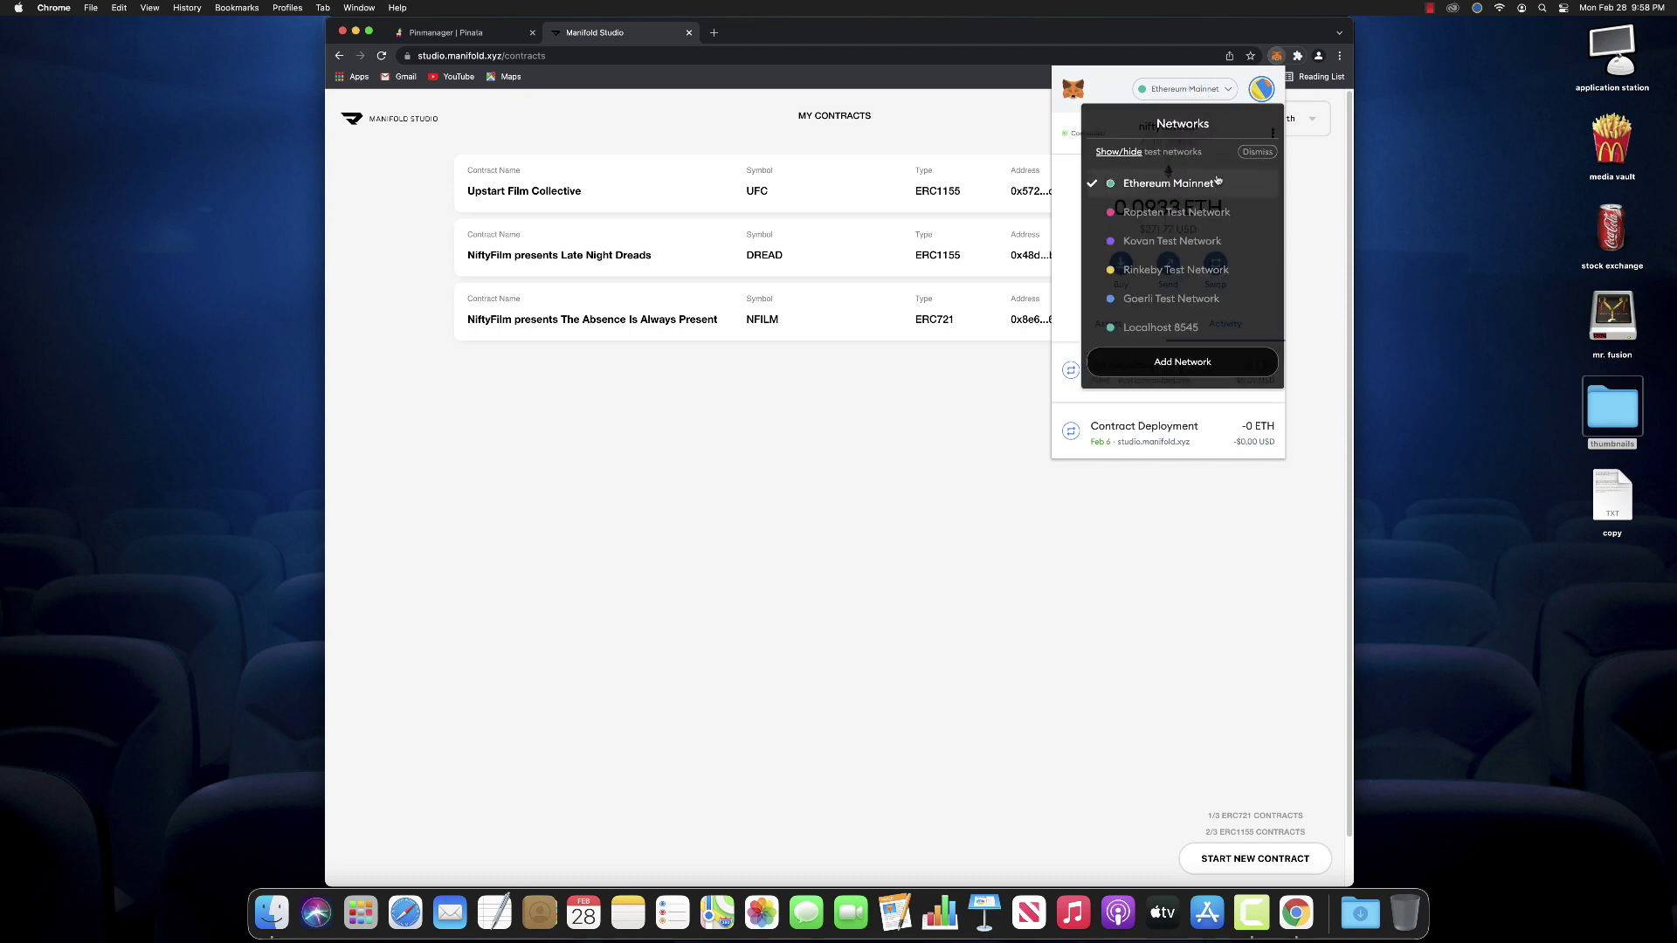
{"action": "left_click", "coordinate": [1210, 268]}
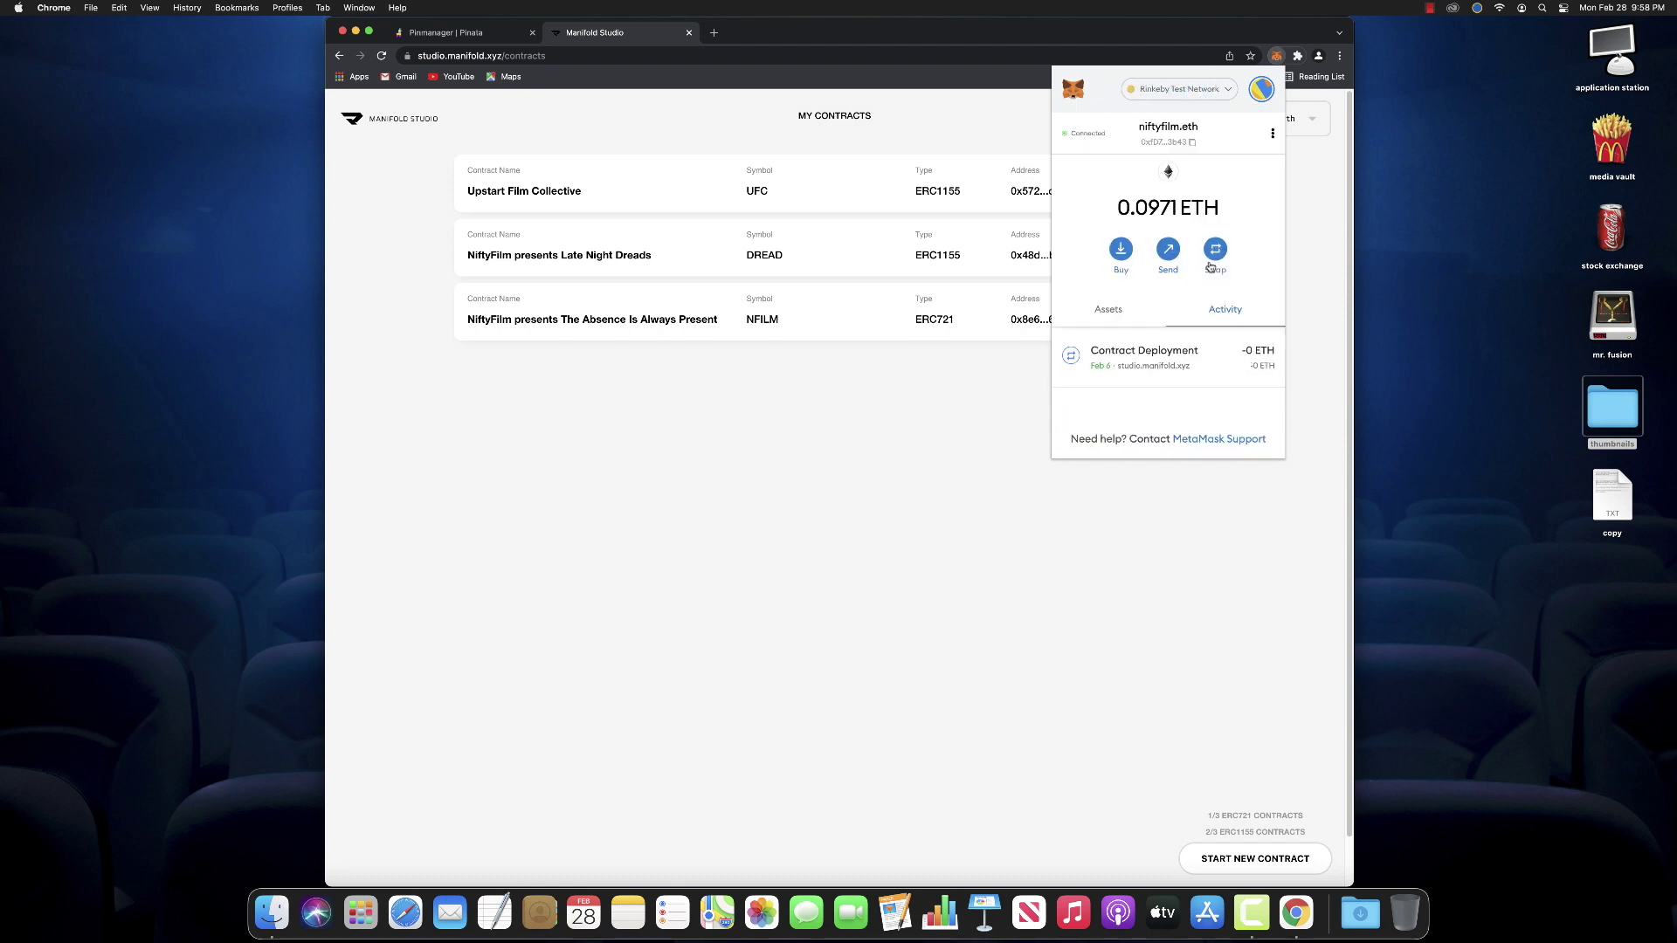
{"action": "left_click", "coordinate": [917, 474]}
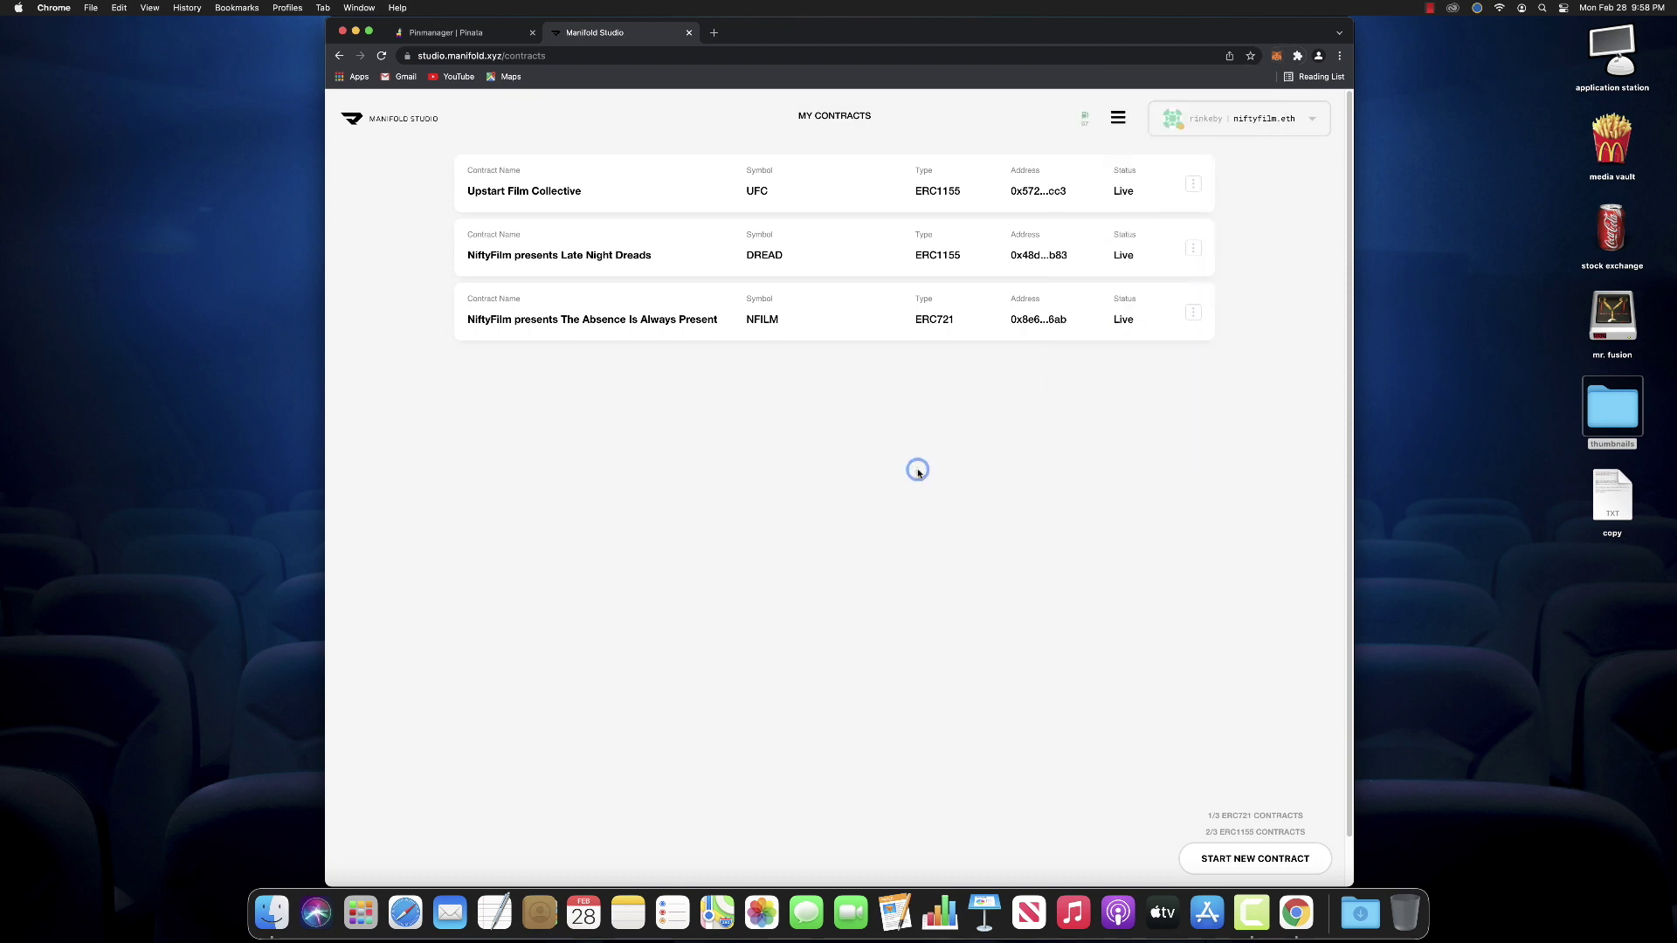
Start a new token in the Upstart Film Collective contract.
{"action": "left_click", "coordinate": [516, 194]}
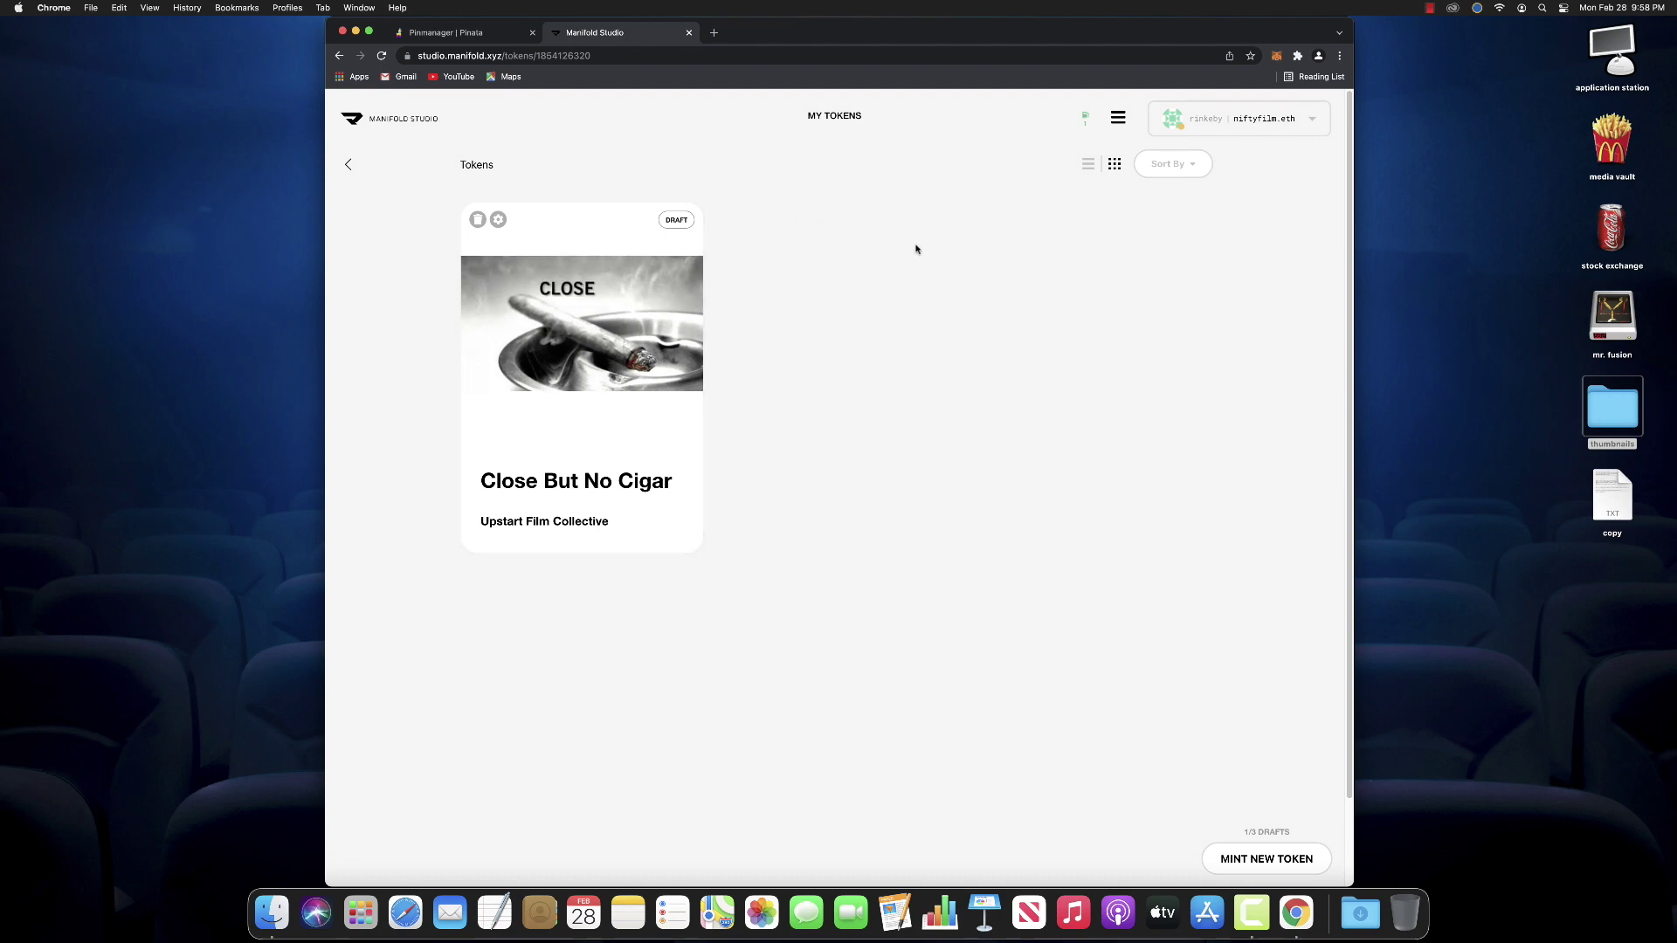
{"action": "left_click", "coordinate": [1281, 861]}
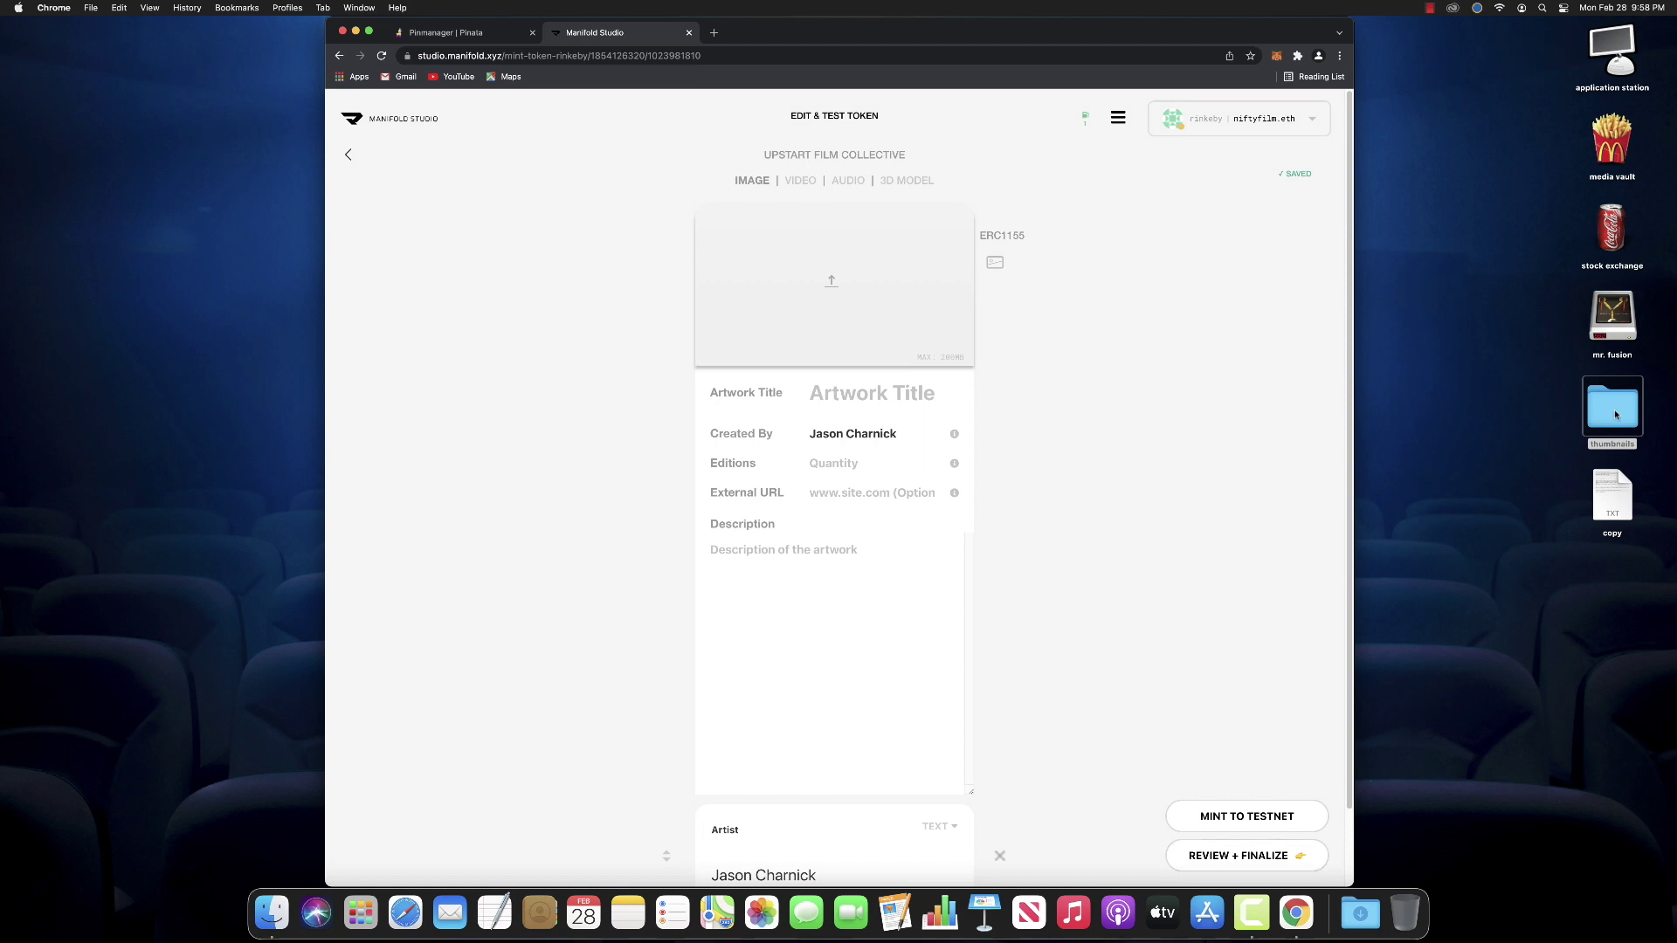
{"action": "double_click", "coordinate": [1615, 415]}
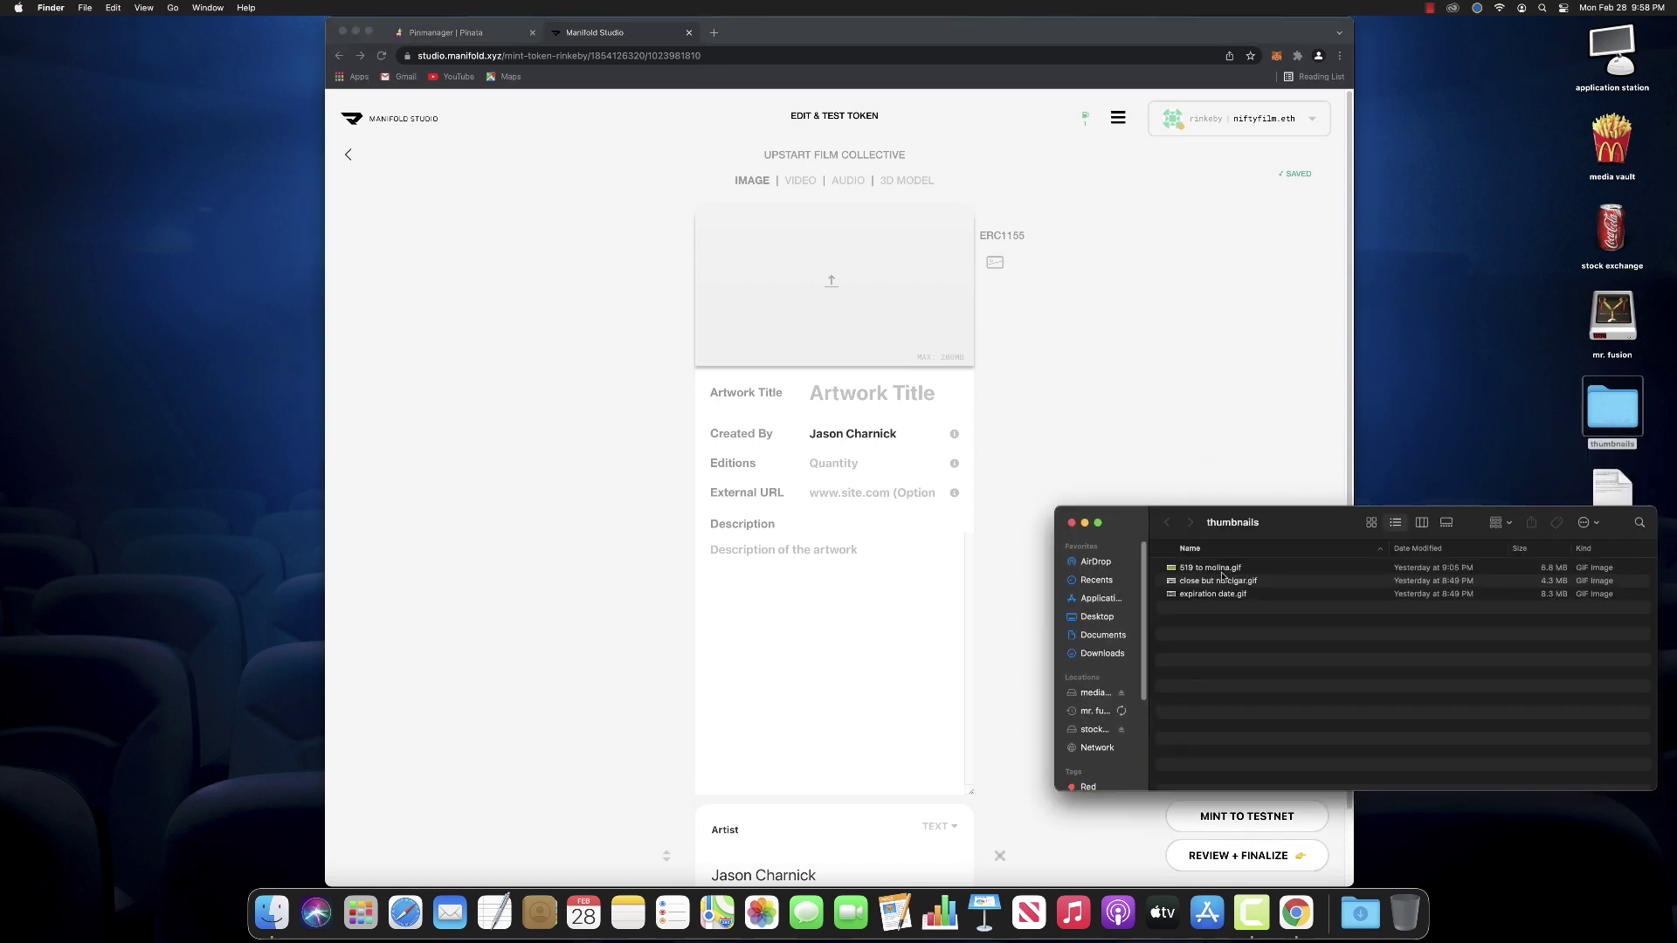
Upload 519 to molina.gif as the token image and close the thumbnails folder.
{"action": "left_click", "coordinate": [831, 284]}
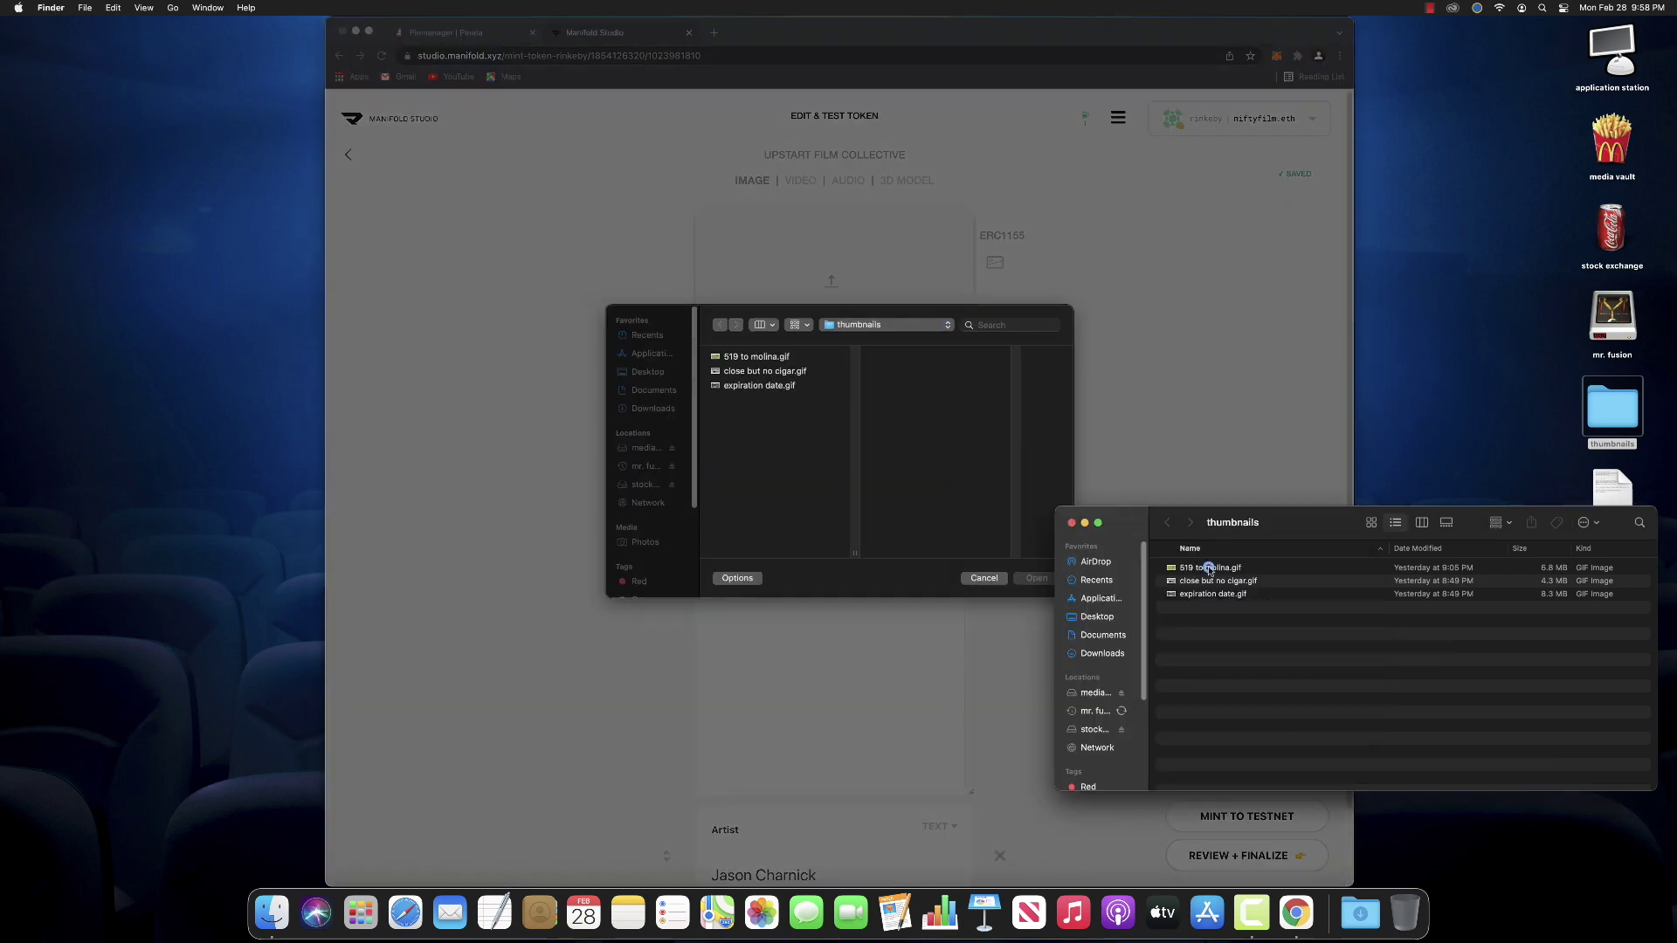
{"action": "left_click_drag", "start_coordinate": [1208, 569], "coordinate": [808, 467]}
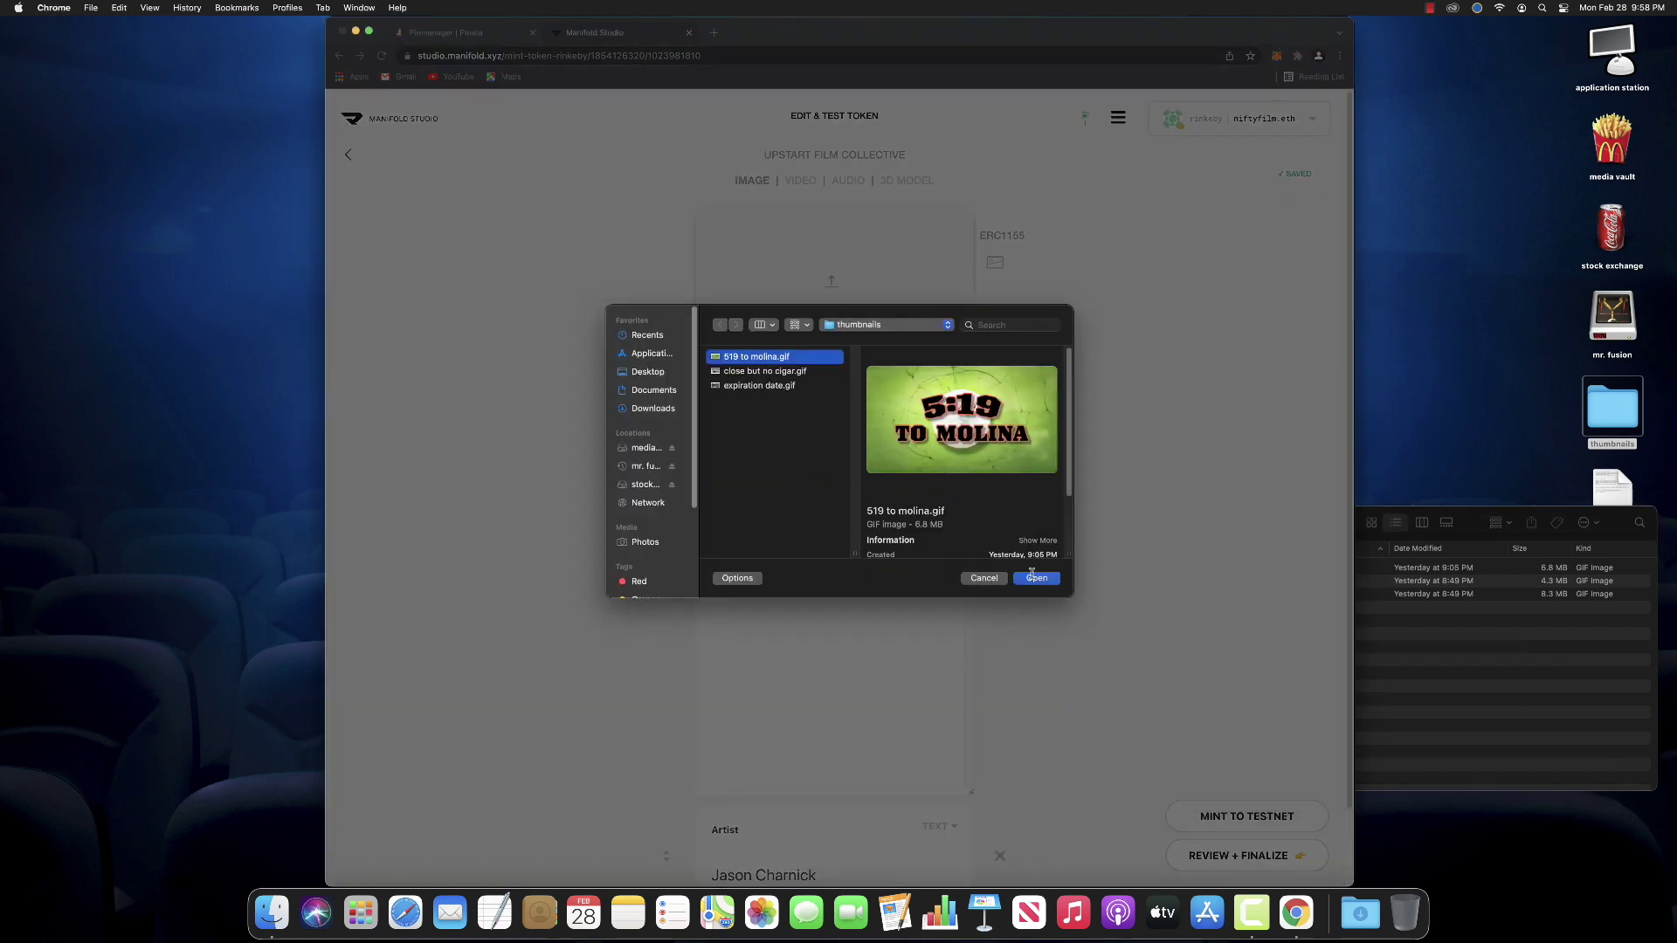
{"action": "left_click", "coordinate": [1036, 578]}
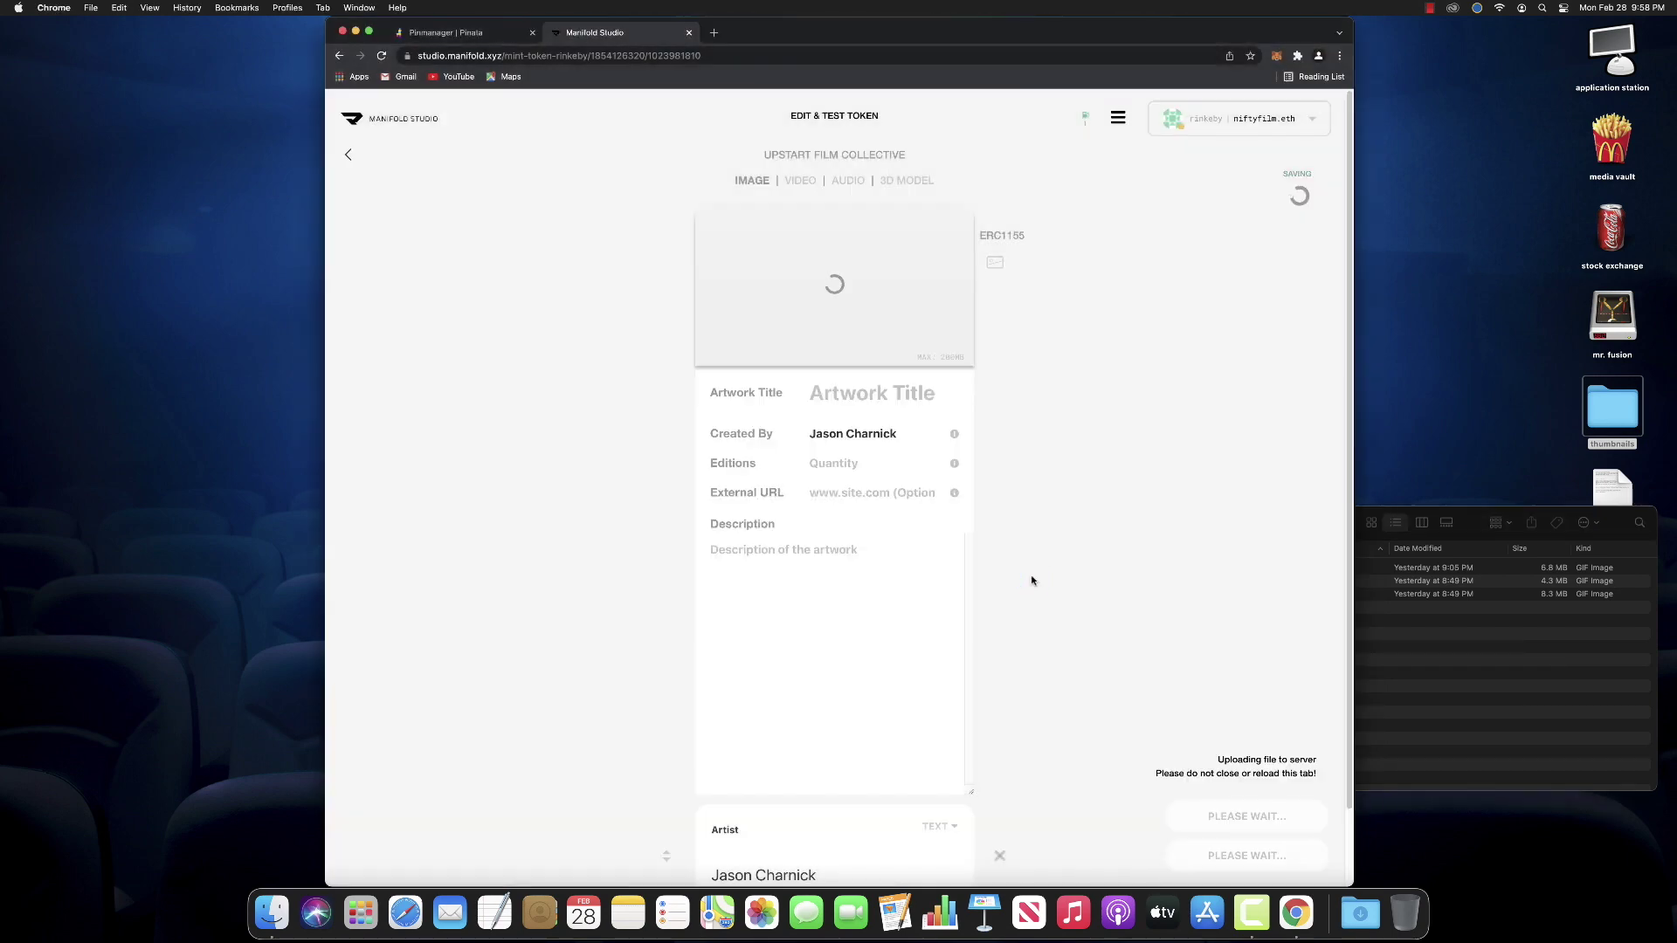
{"action": "left_click", "coordinate": [1511, 682]}
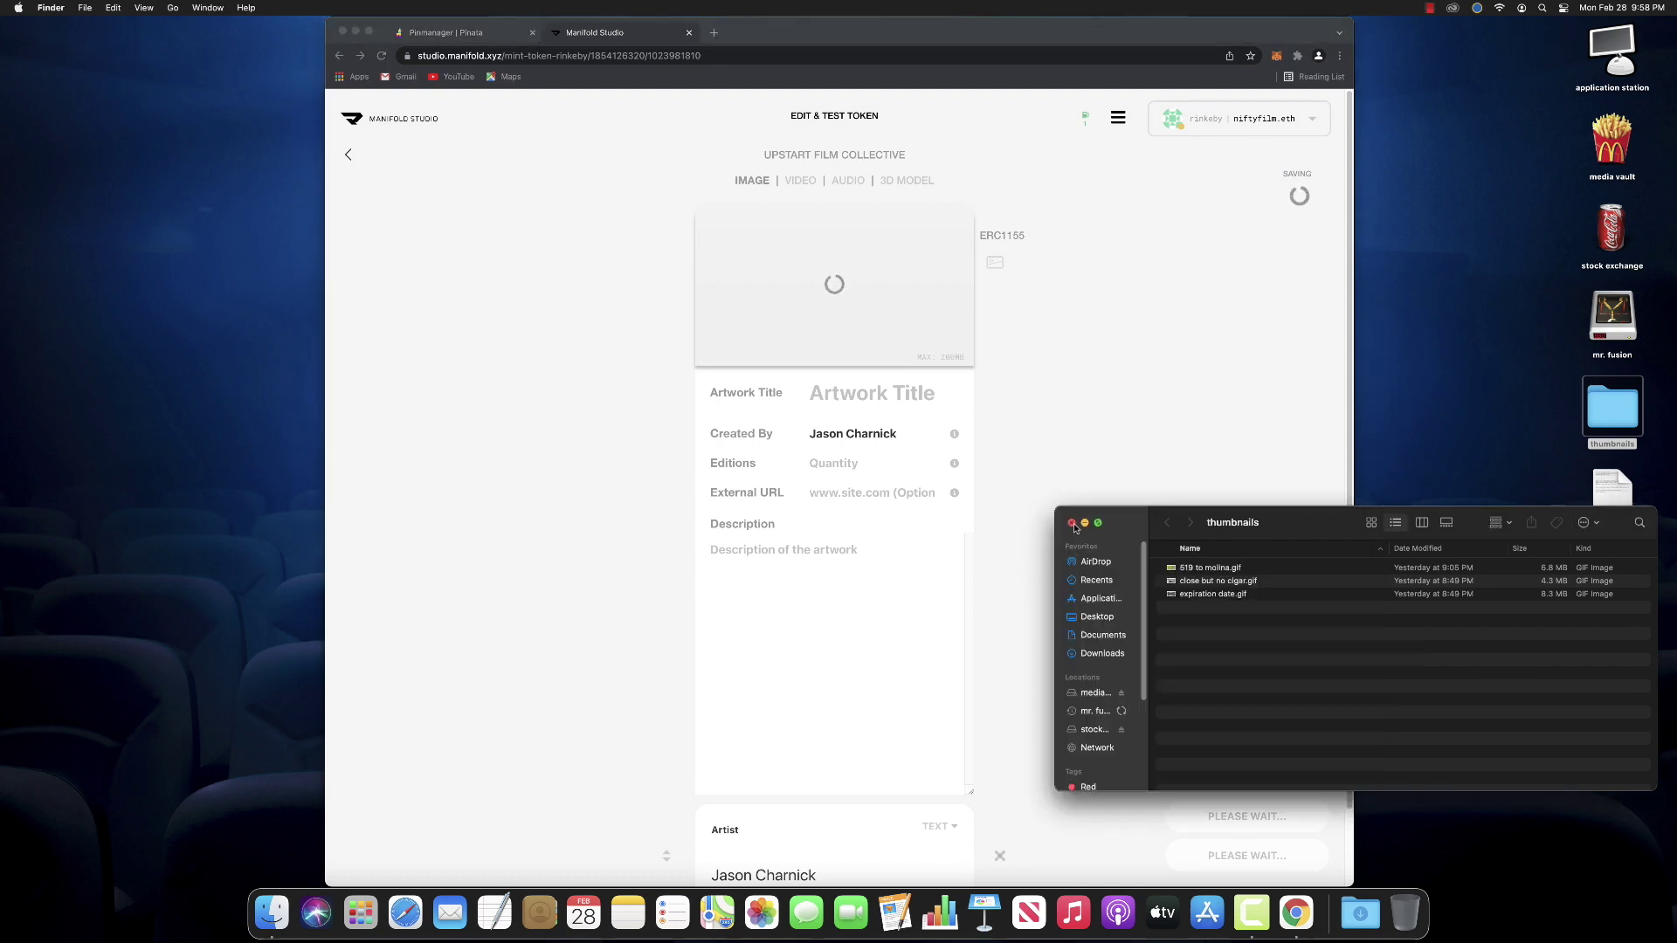
{"action": "left_click_drag", "start_coordinate": [1070, 526], "coordinate": [1071, 524]}
{"action": "key", "text": "super+w"}
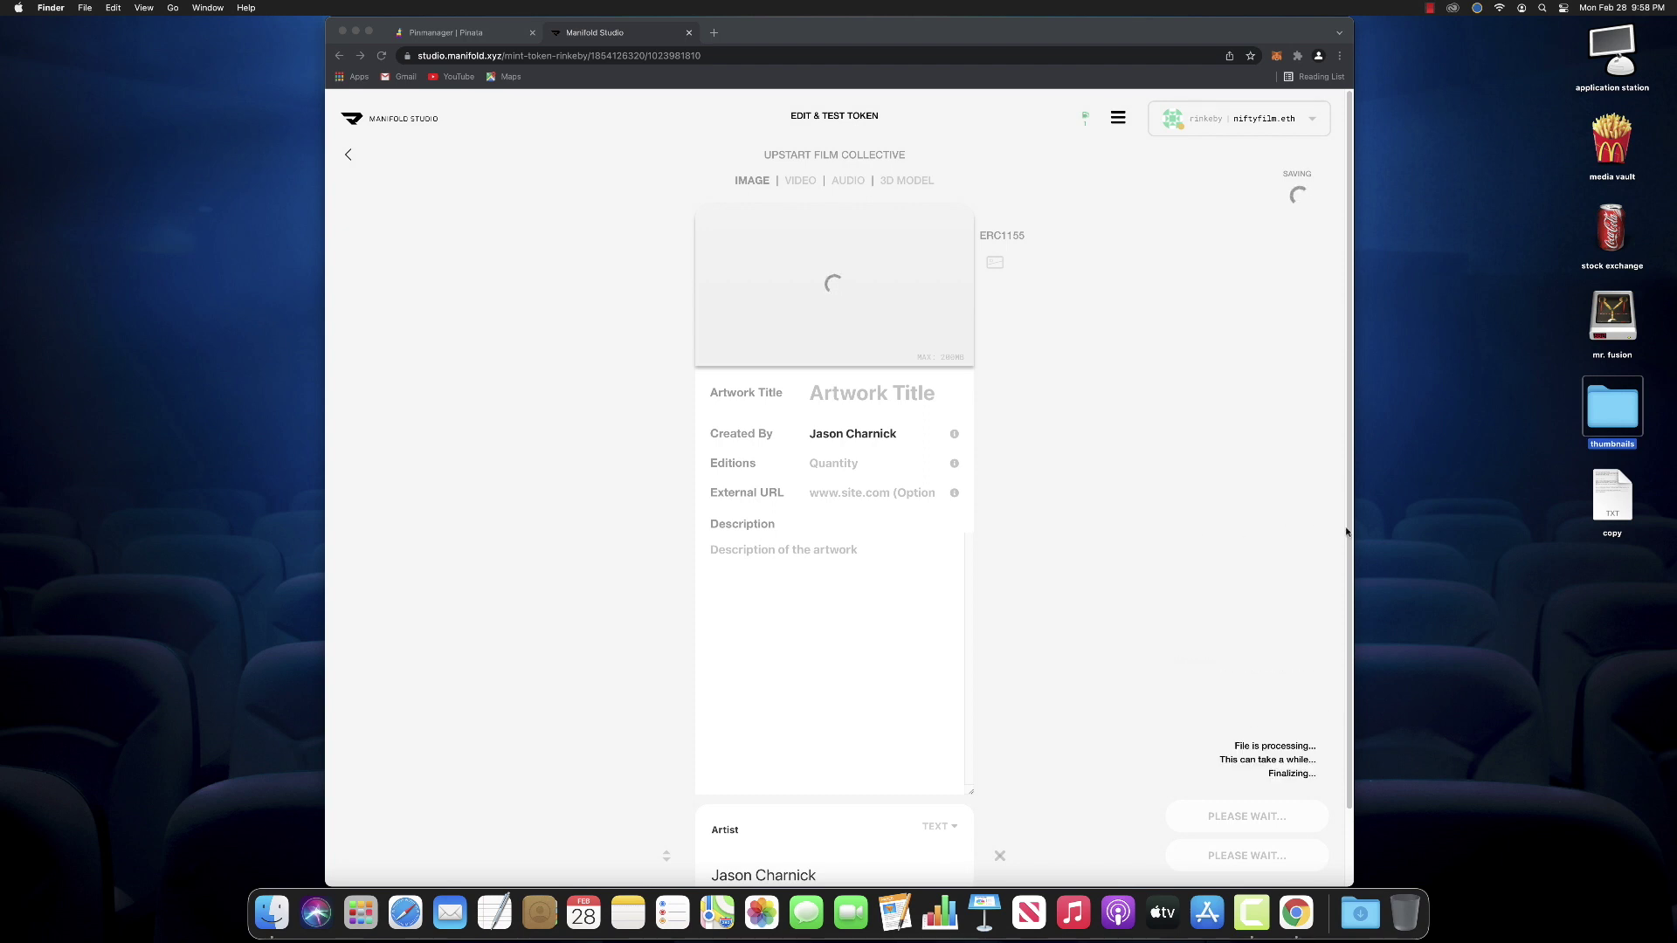
{"action": "left_click", "coordinate": [893, 389]}
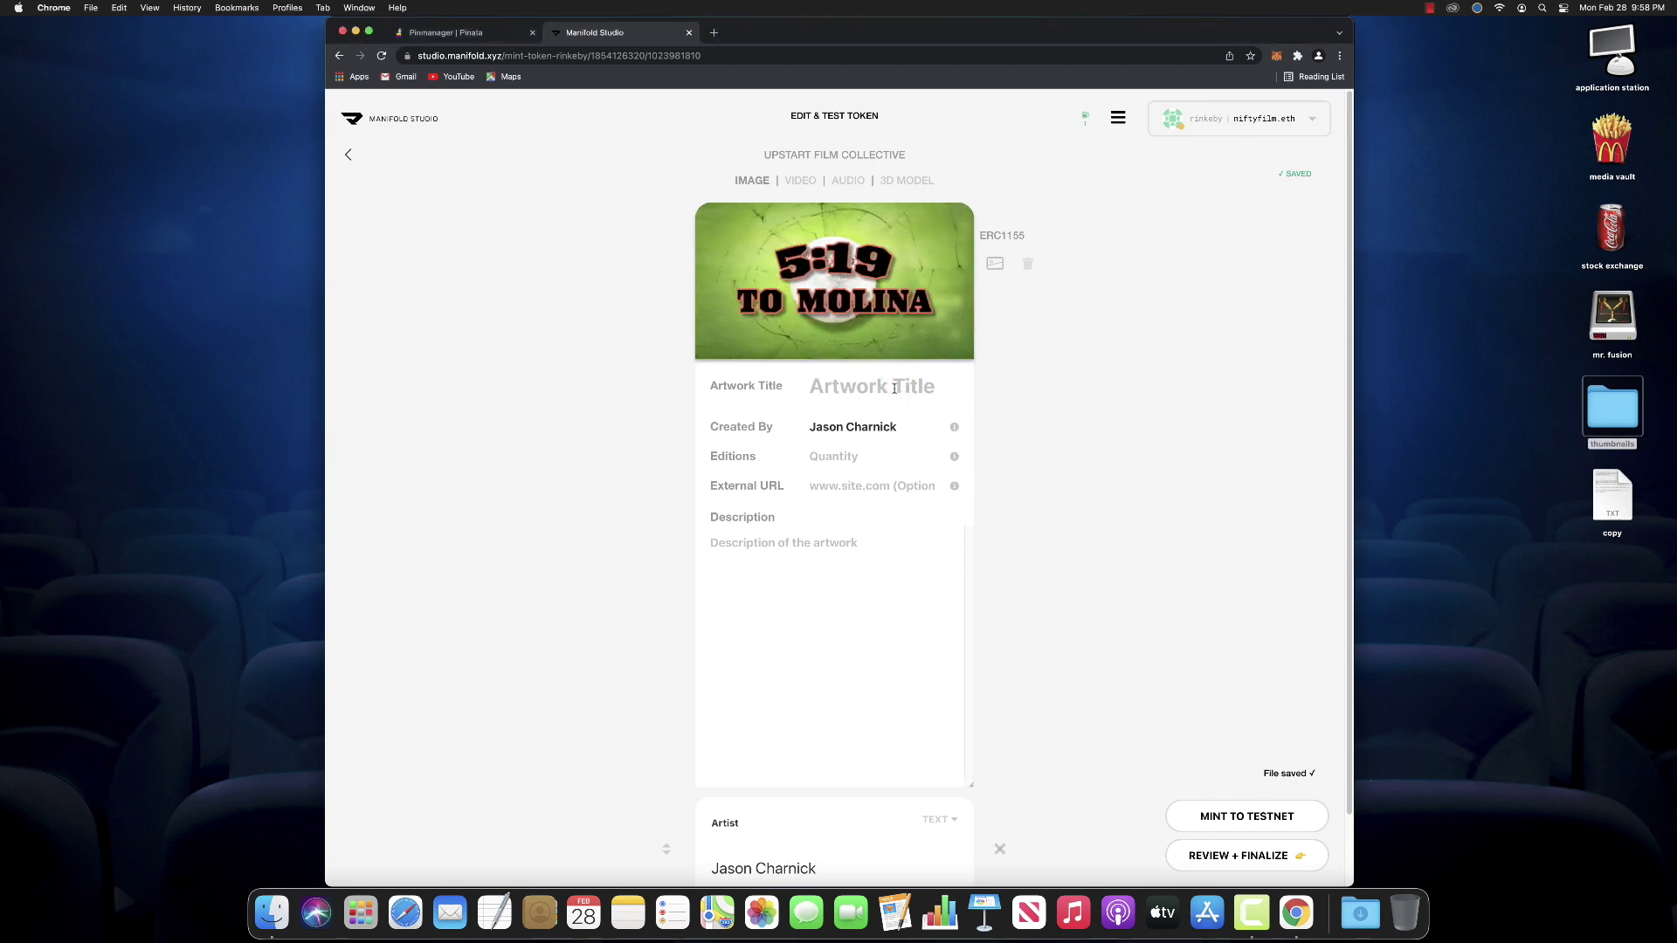
{"action": "type", "text": "5:19 To Molina"}
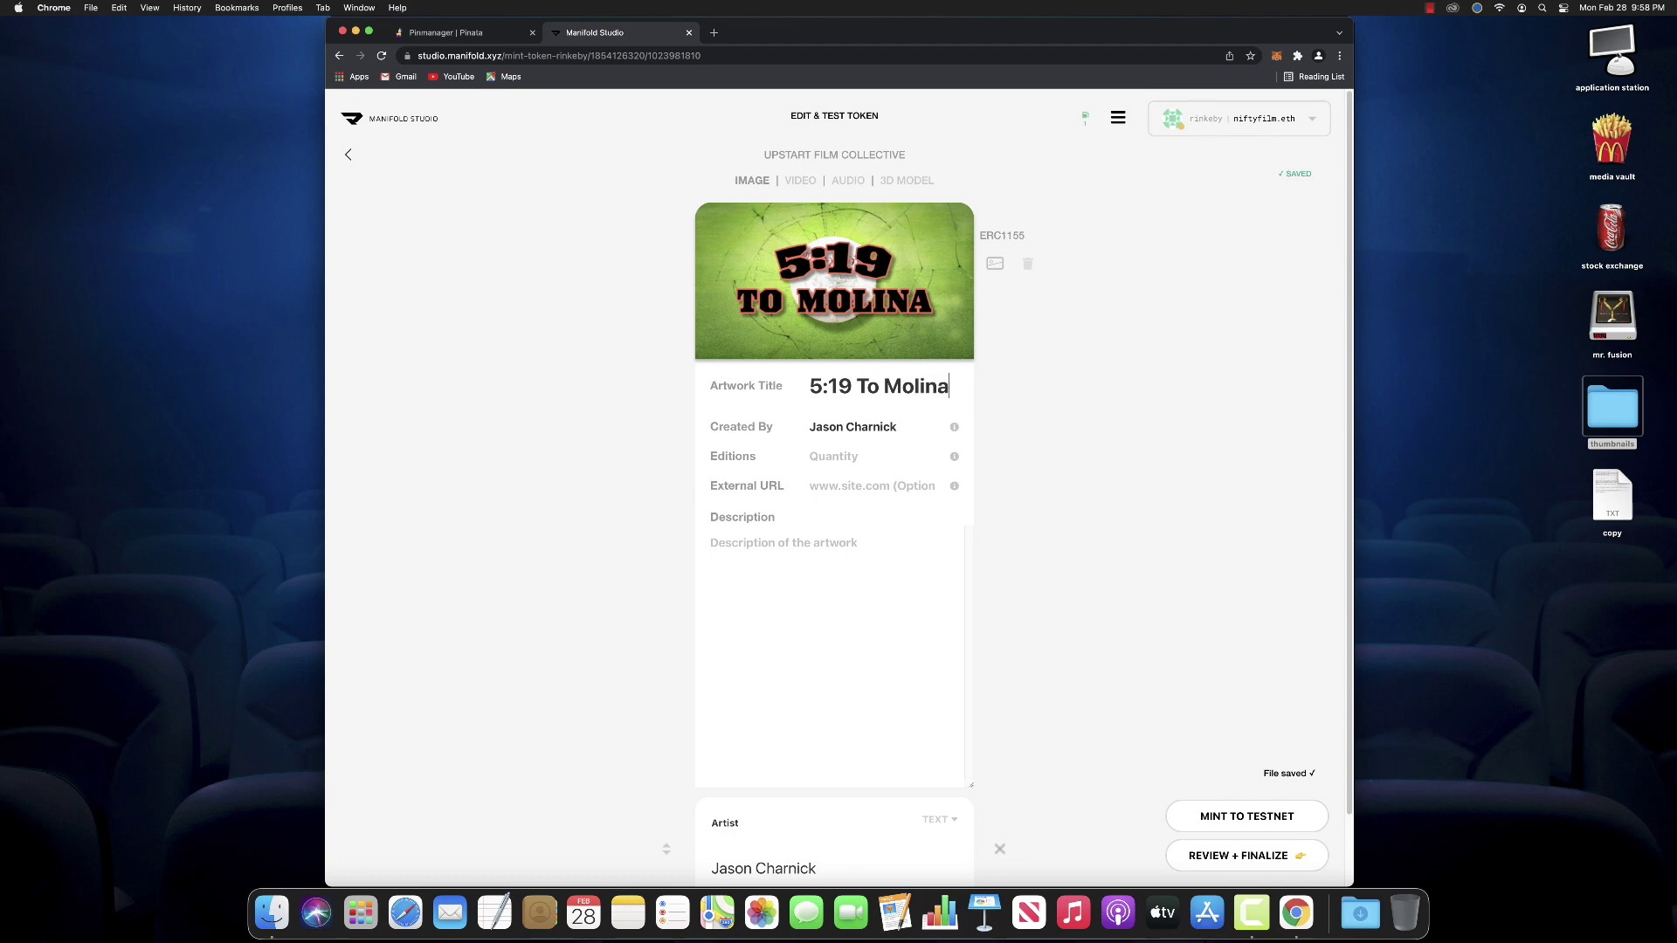
{"action": "key", "text": "Tab"}
{"action": "type", "text": "Upstart Film Collective"}
{"action": "key", "text": "Tab"}
{"action": "type", "text": "1"}
{"action": "key", "text": "Tab"}
{"action": "type", "text": "www."}
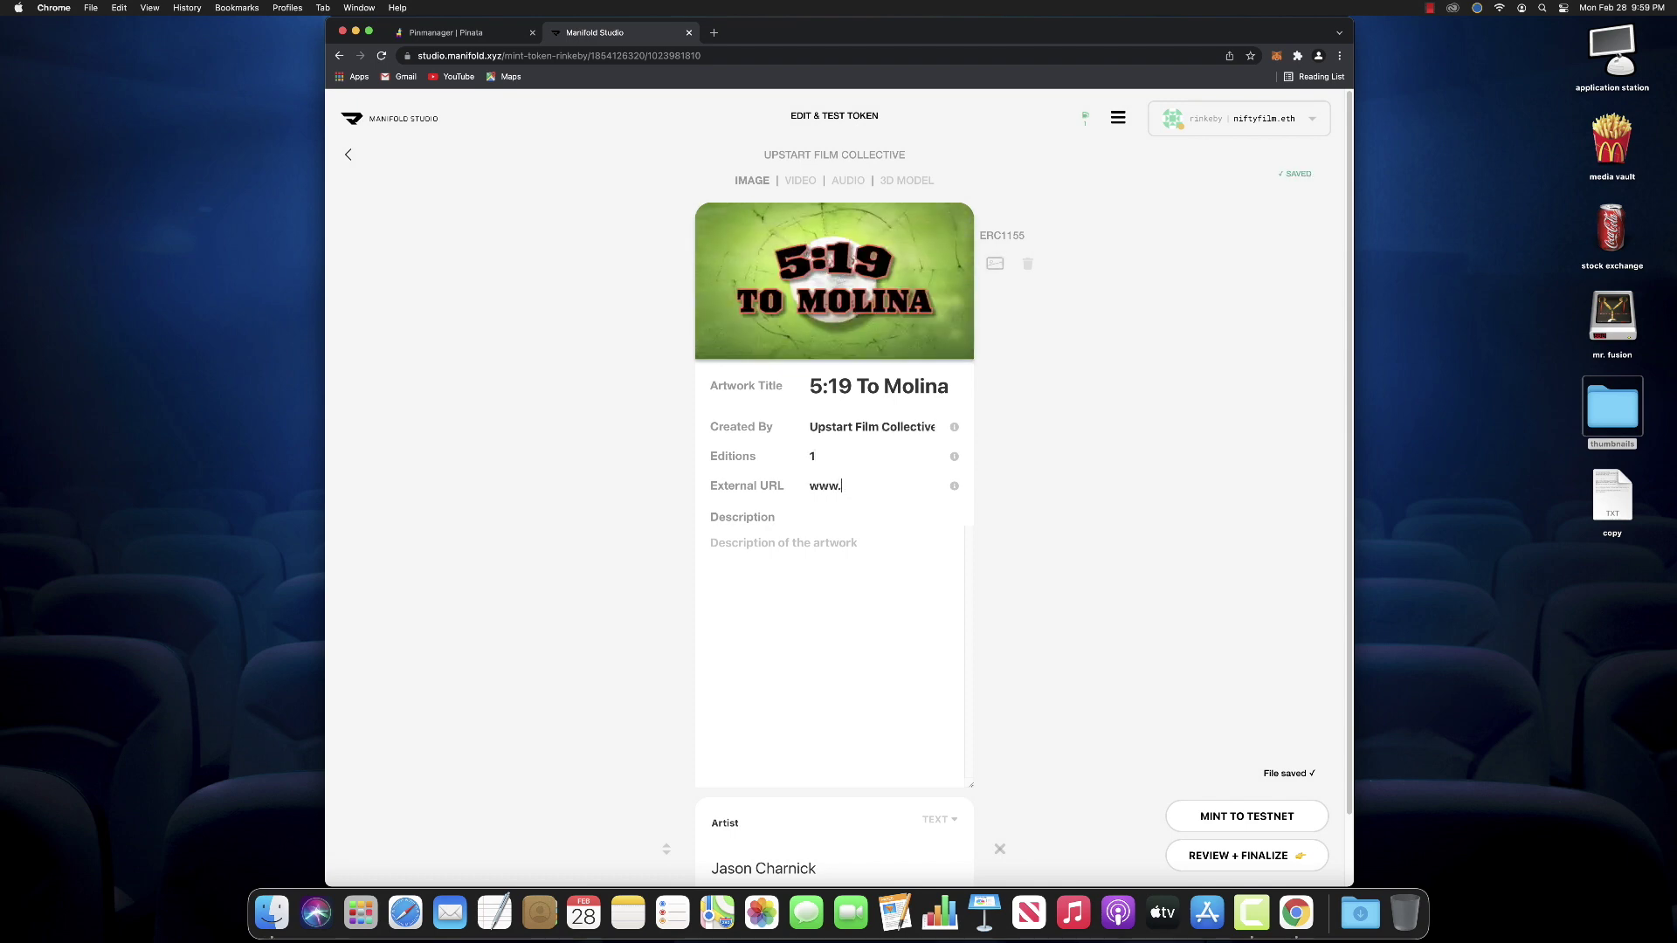
{"action": "type", "text": "upstartfilmcollective."}
{"action": "type", "text": "com"}
Copy the 5:19 To Molina synopsis from the copy text file into the Description.
{"action": "double_click", "coordinate": [1596, 496]}
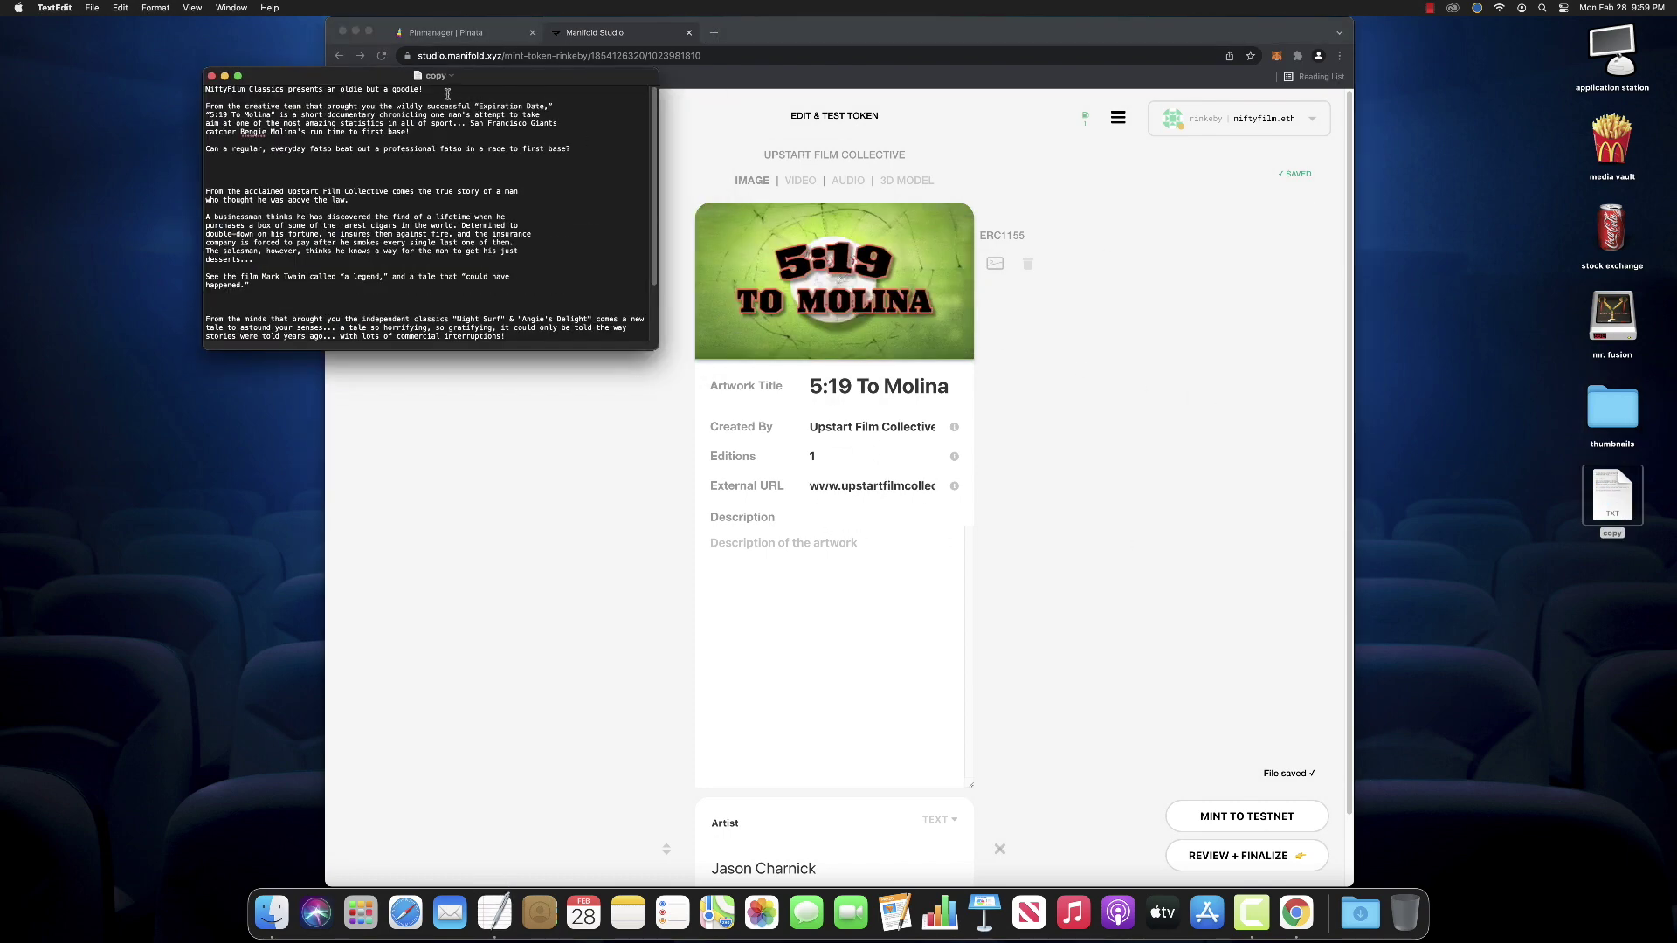
{"action": "left_click_drag", "start_coordinate": [574, 150], "coordinate": [166, 86]}
{"action": "key", "text": "super+c"}
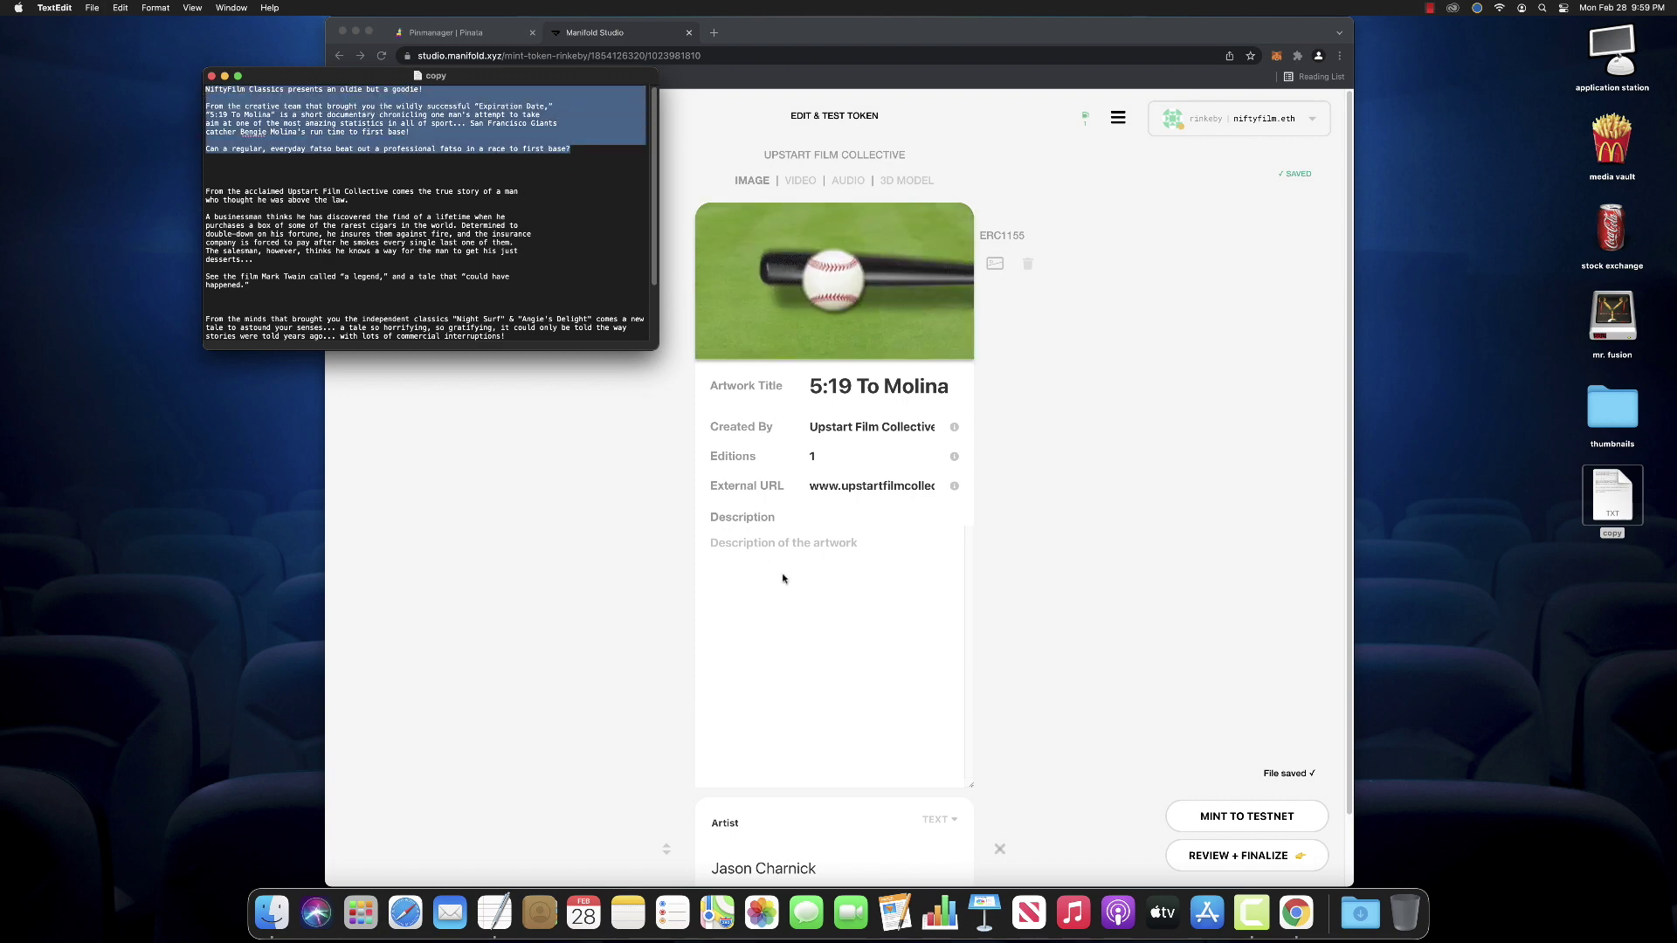
{"action": "left_click", "coordinate": [756, 544]}
{"action": "key", "text": "super+v"}
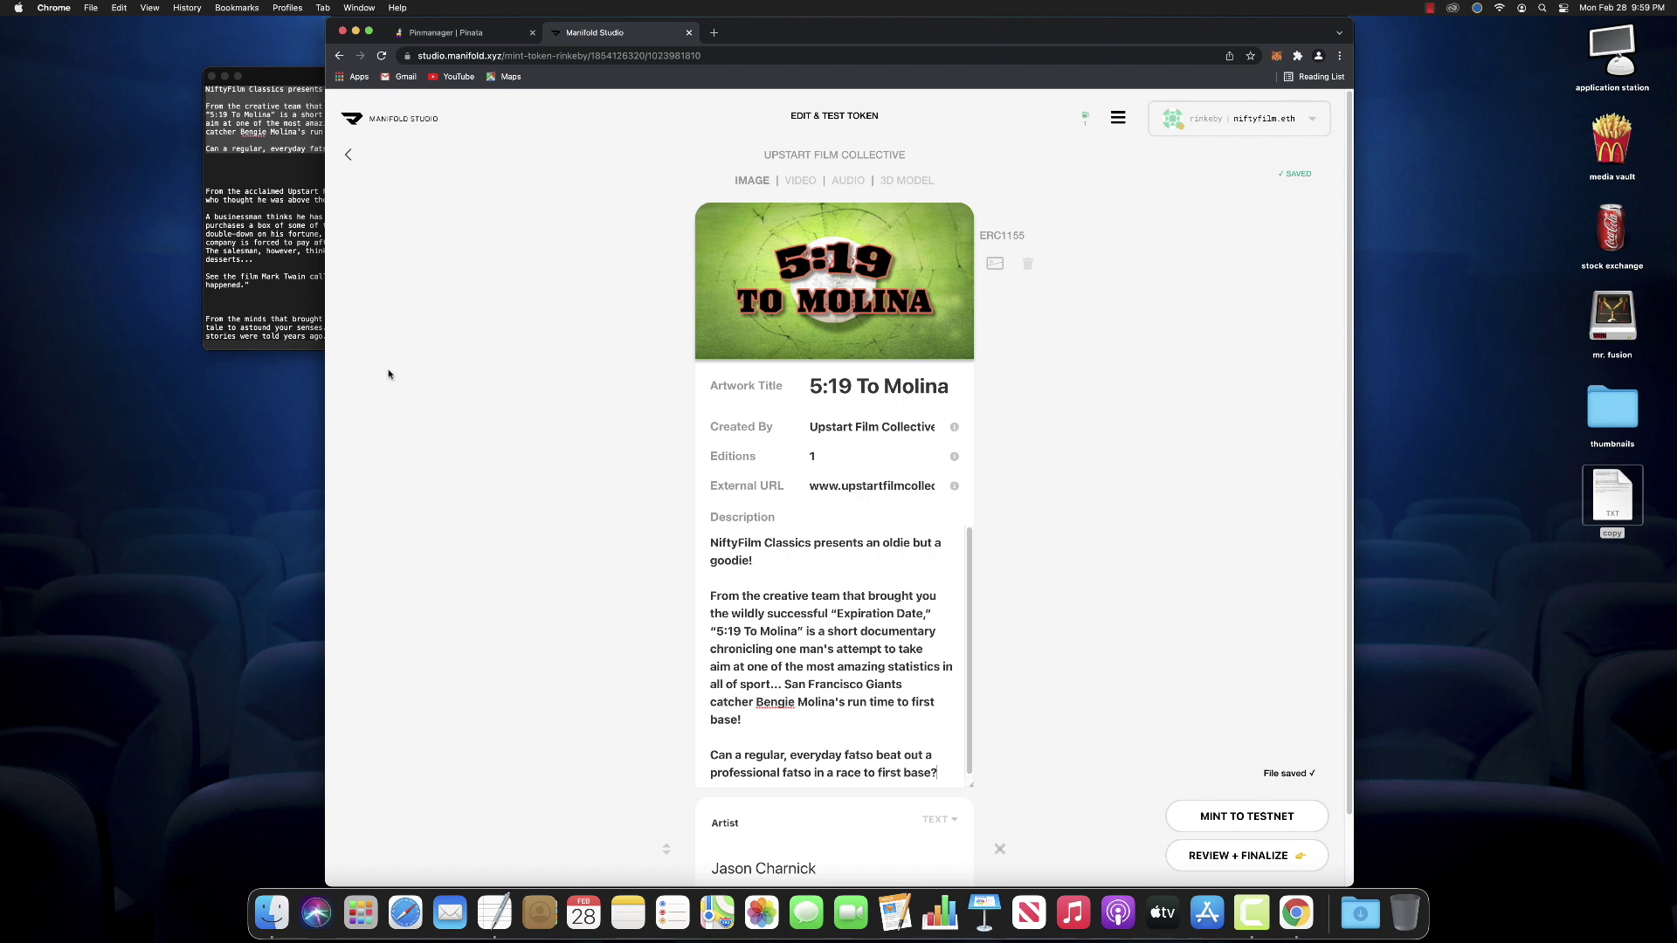
Copy the two license paragraphs from the copy notes.
{"action": "left_click", "coordinate": [253, 302]}
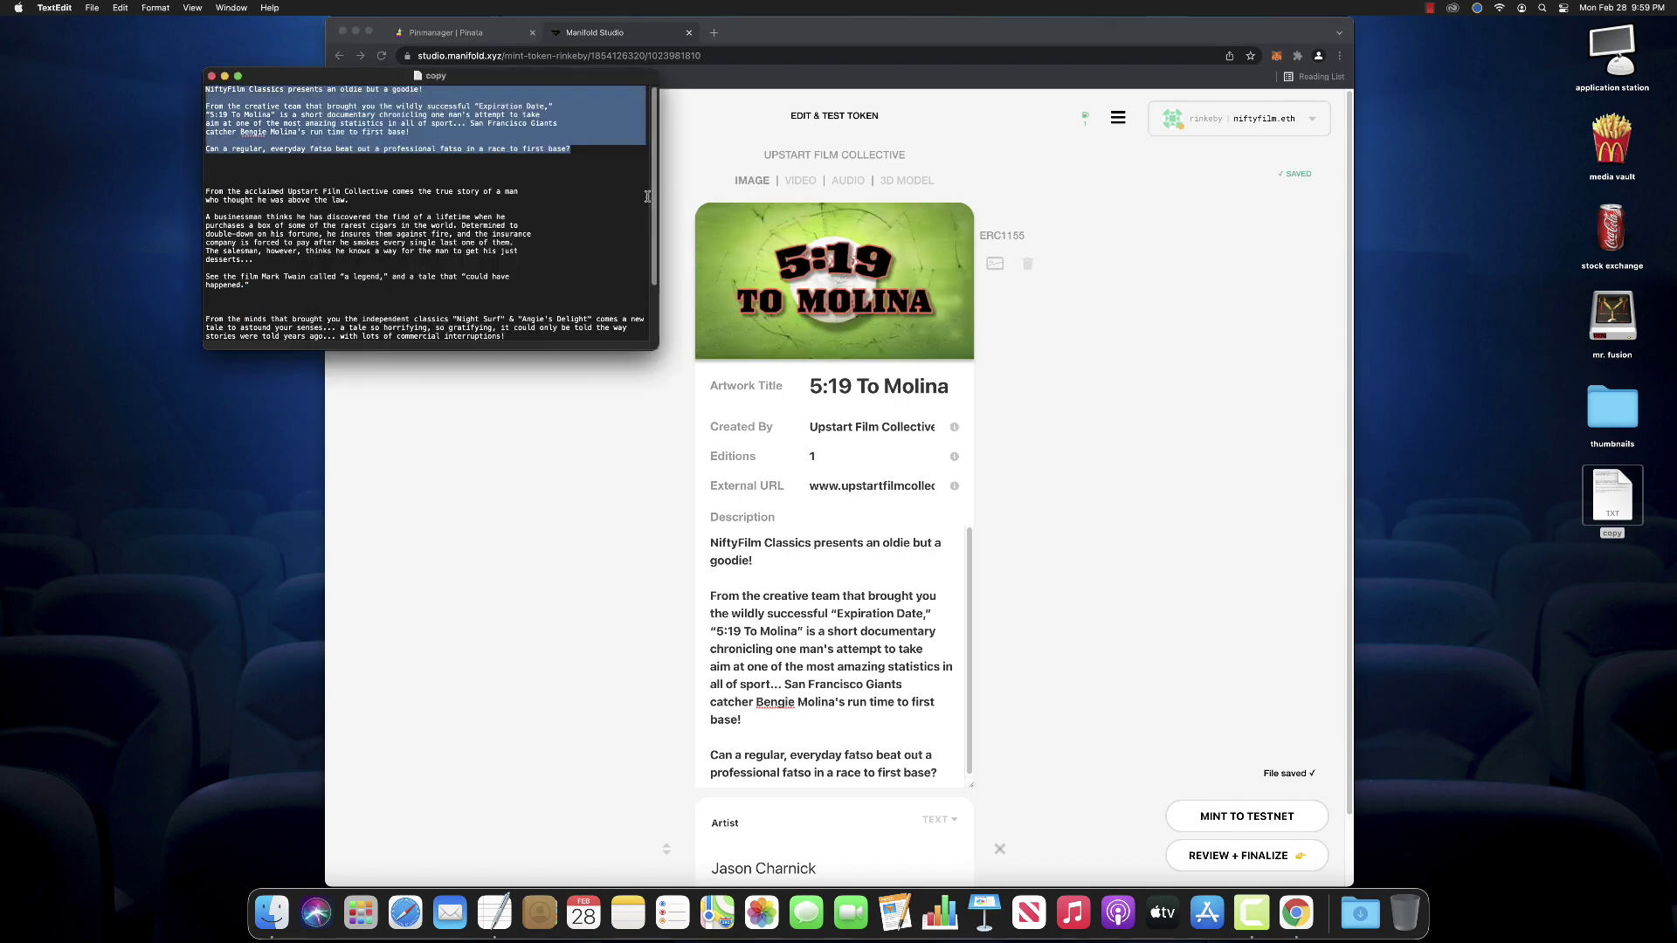
{"action": "scroll", "coordinate": [367, 262], "scroll_direction": "down", "scroll_amount": 3}
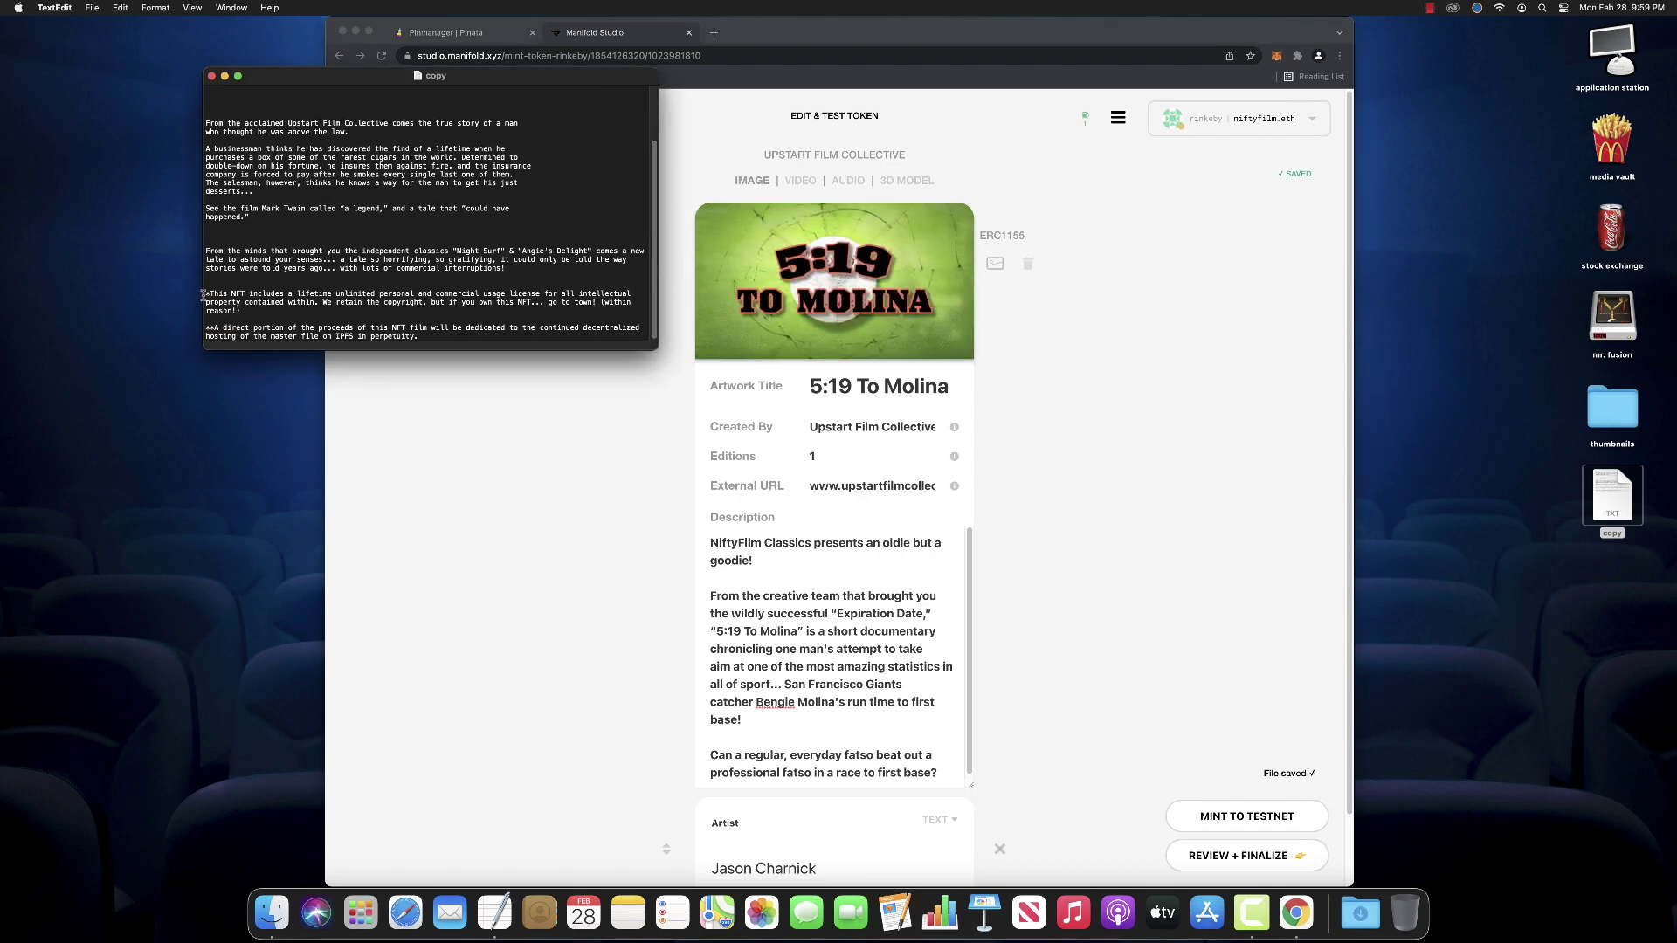
{"action": "left_click_drag", "start_coordinate": [207, 295], "coordinate": [497, 361]}
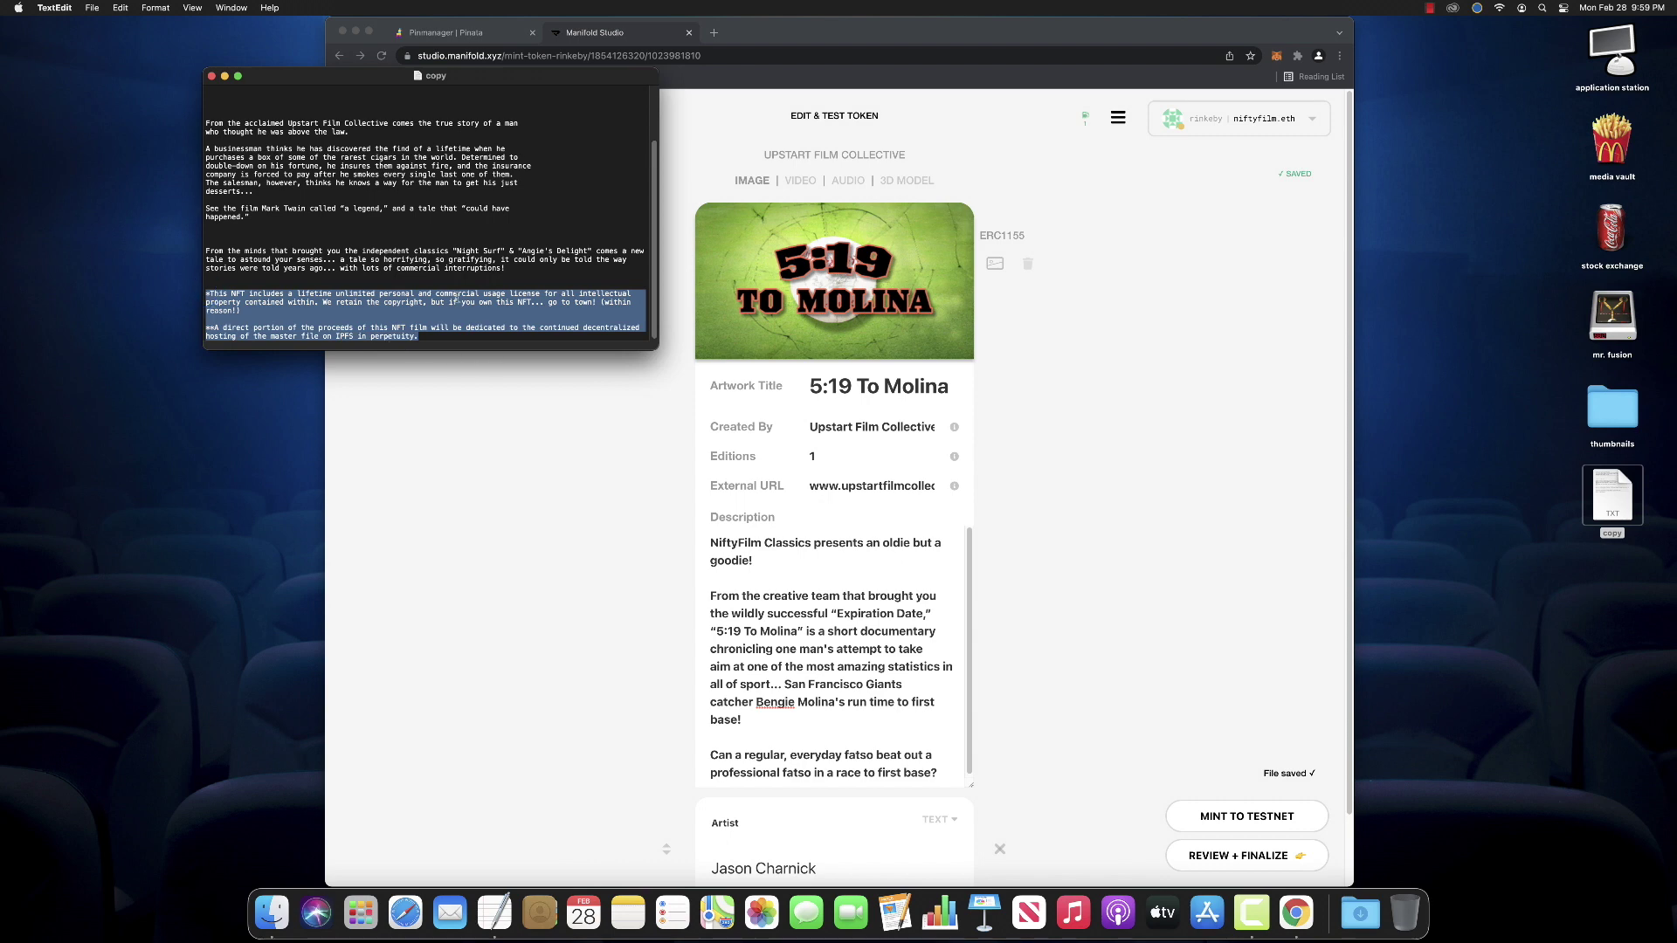
{"action": "left_click", "coordinate": [946, 765]}
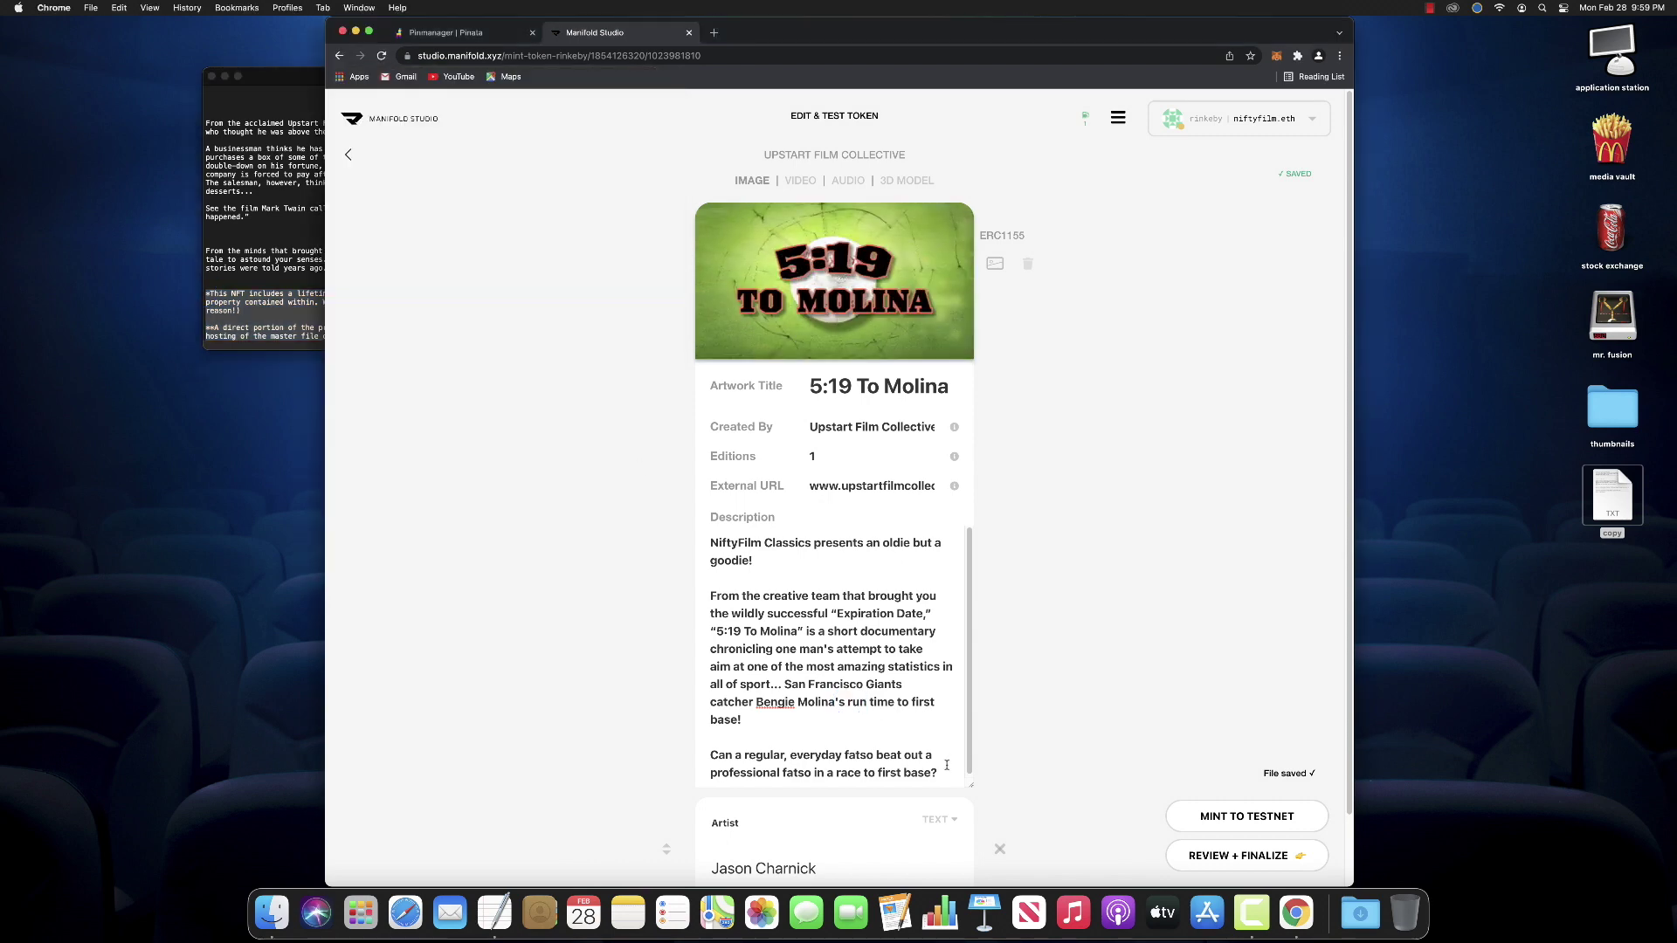
Paste the license paragraphs under the synopsis and insert 'not owned by Major League Baseball'.
{"action": "key", "text": "Return"}
{"action": "key", "text": "Return"}
{"action": "key", "text": "super+v"}
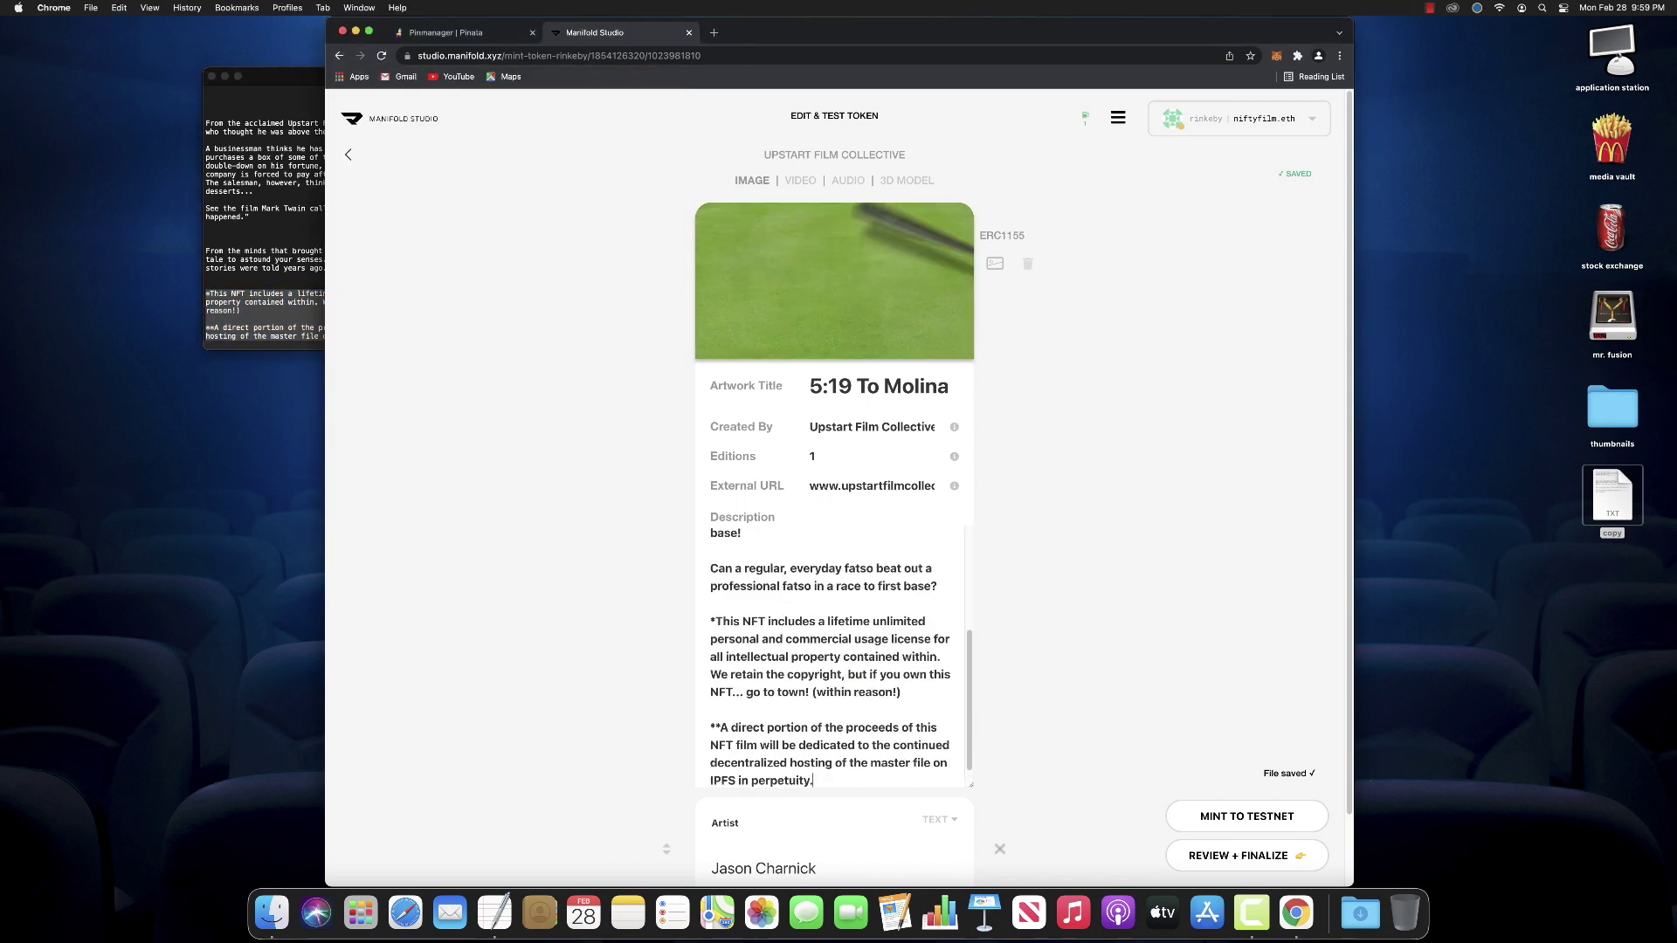
{"action": "left_click", "coordinate": [844, 657]}
{"action": "type", "text": "not owned b"}
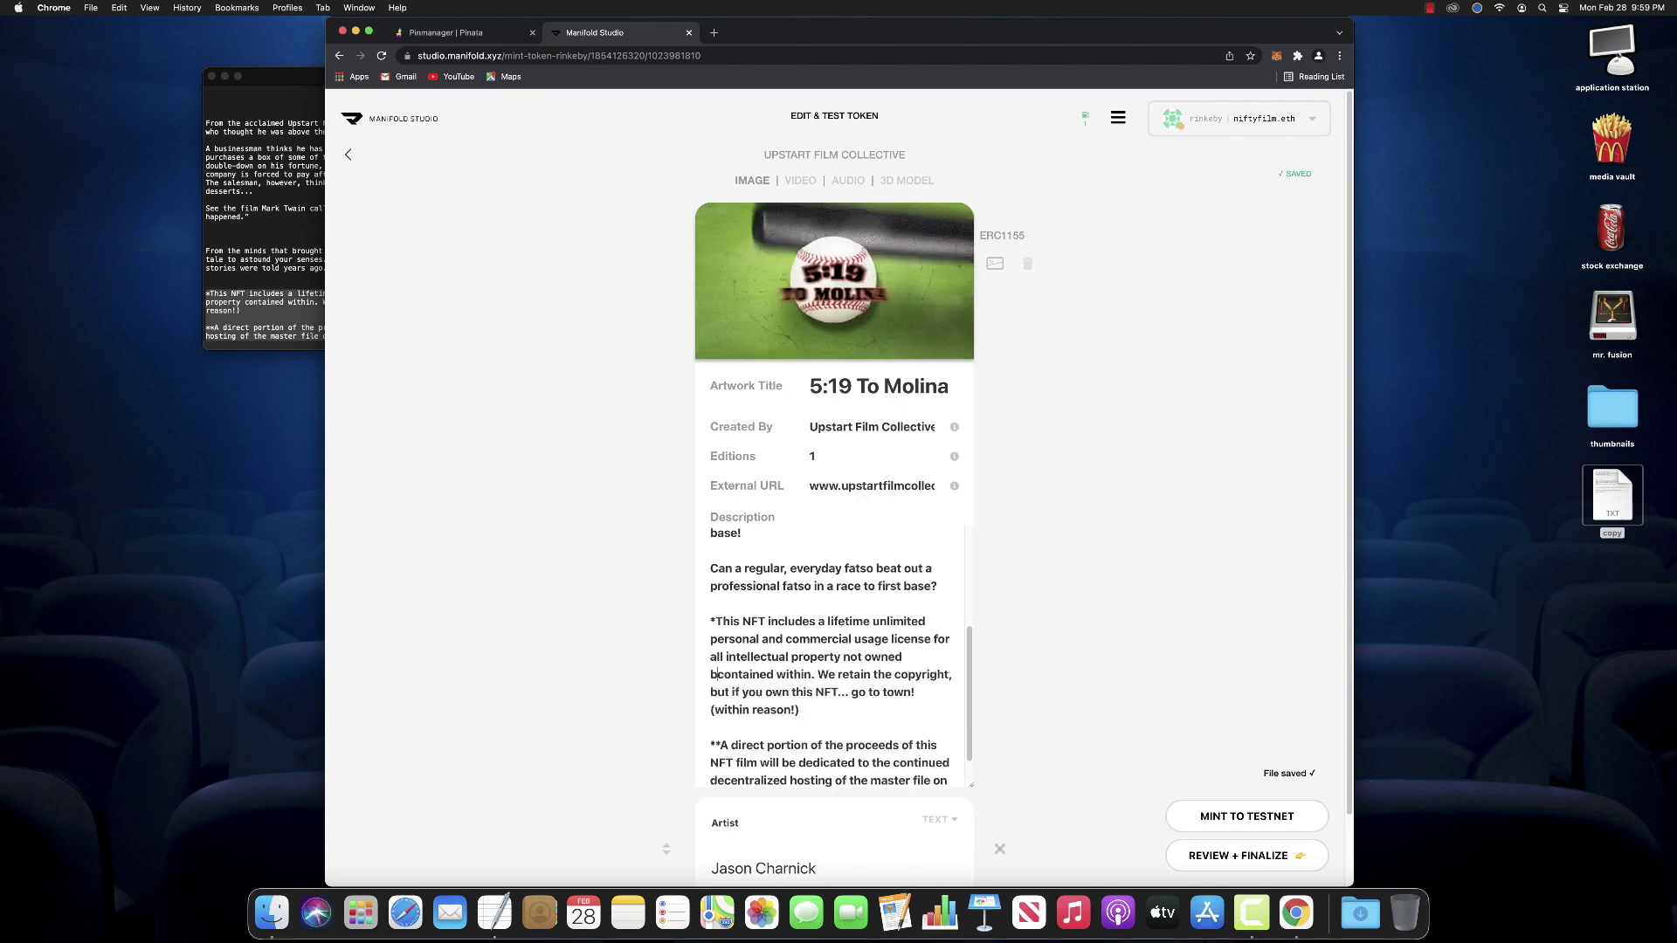
{"action": "type", "text": "y Major L"}
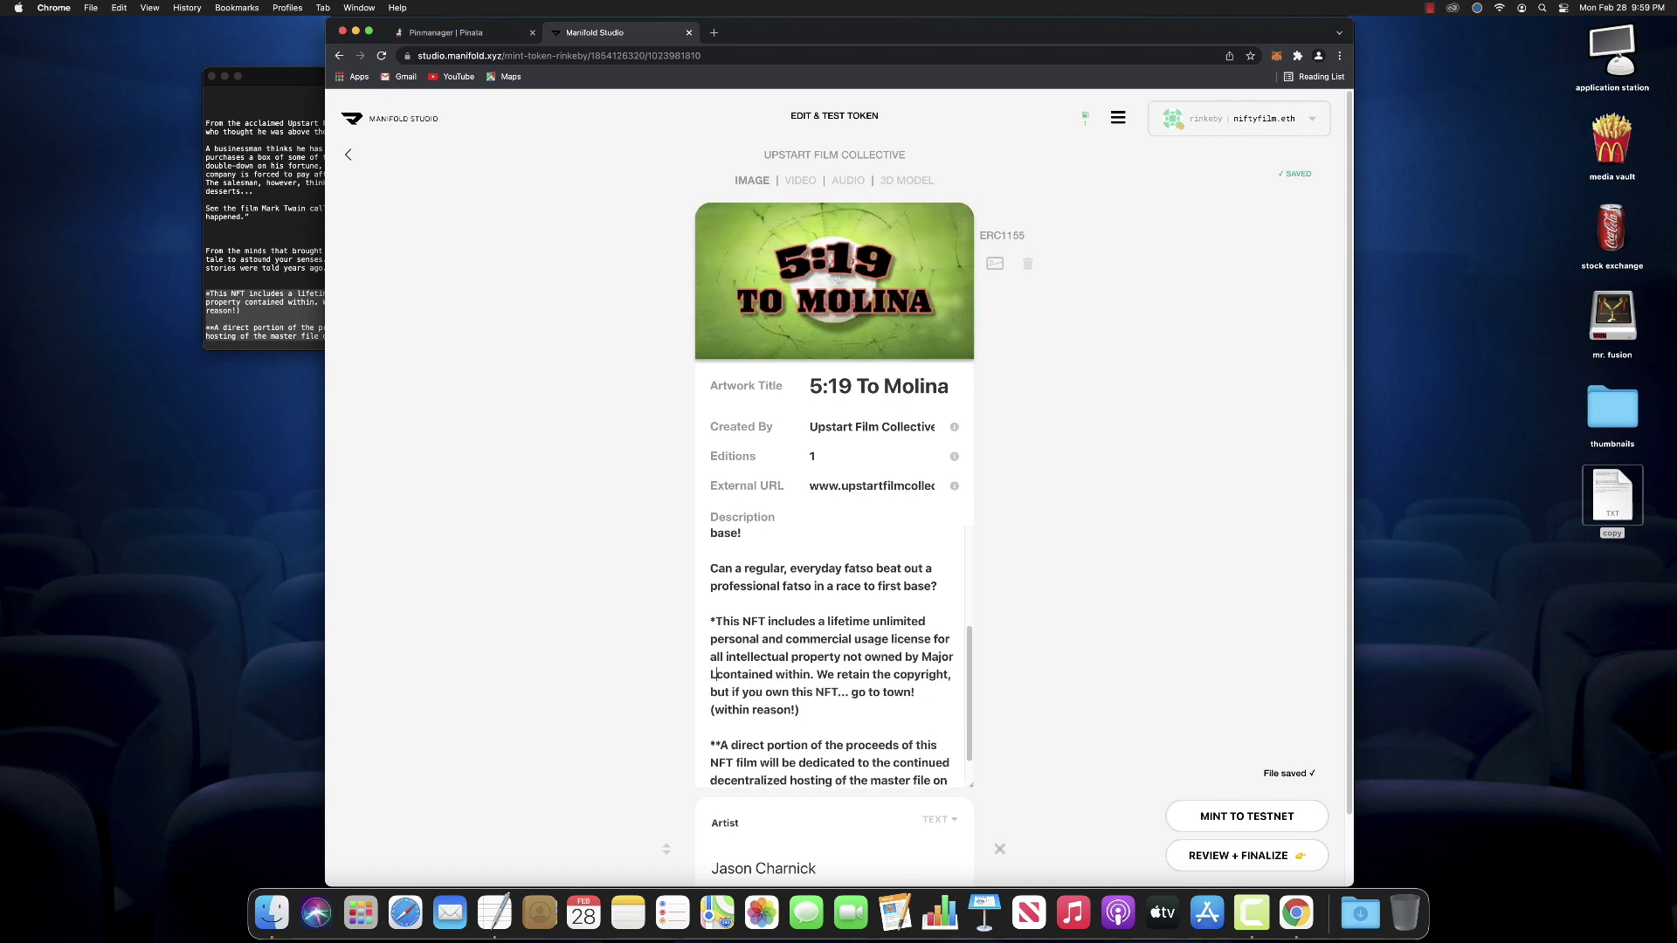
{"action": "type", "text": "eague Ba"}
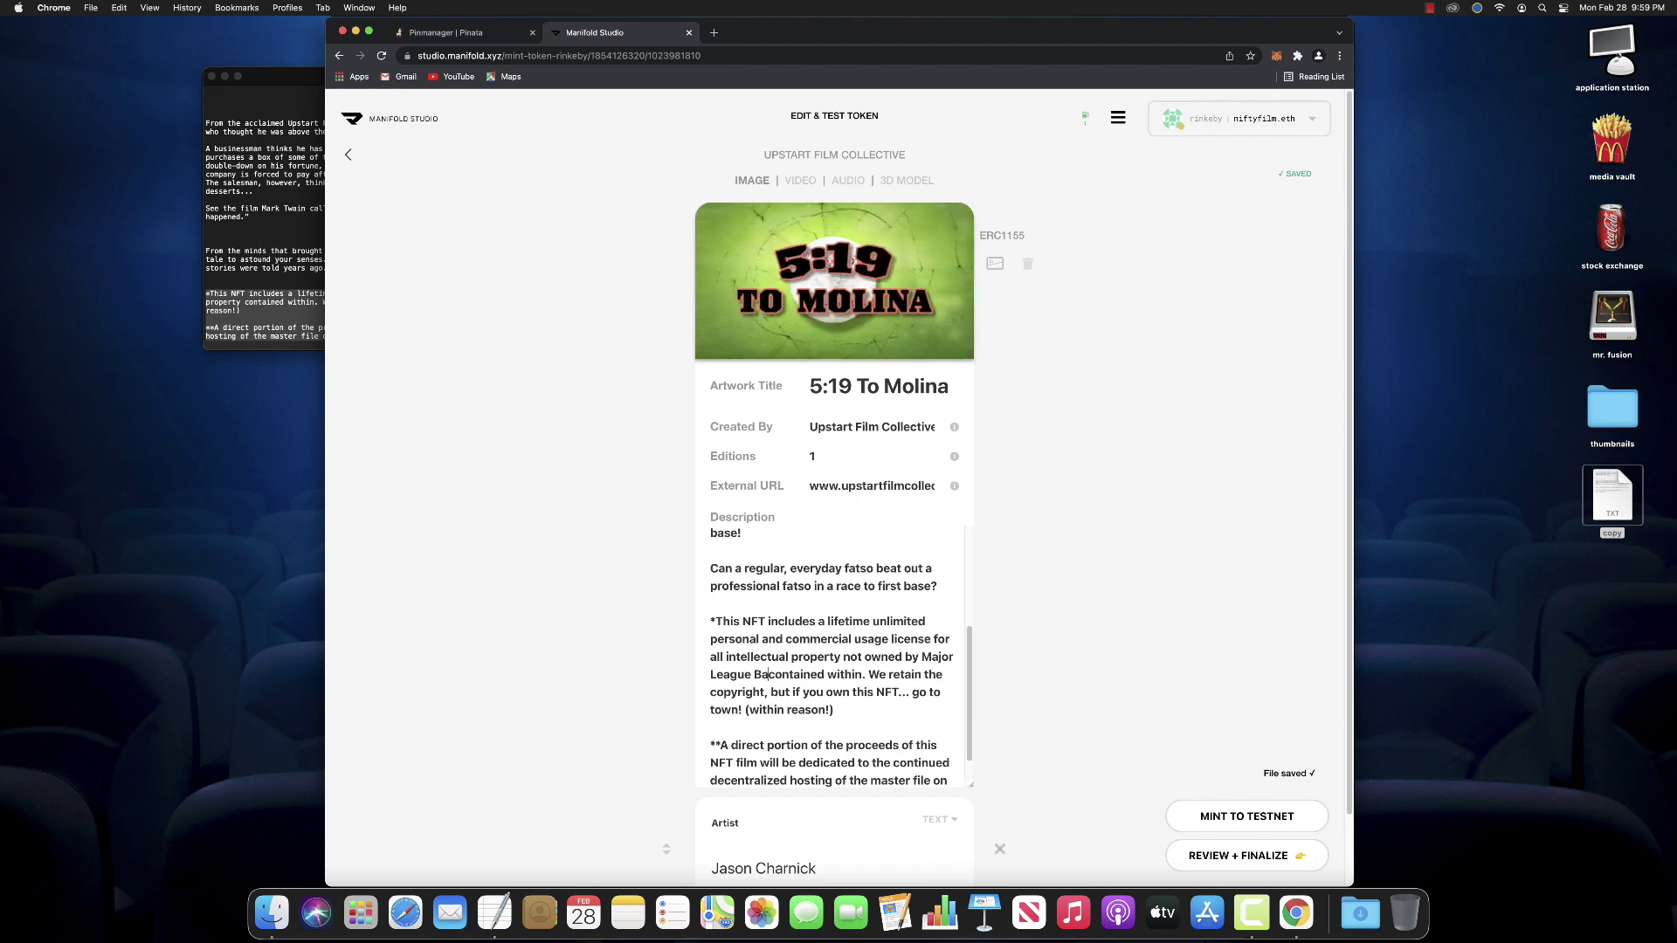
{"action": "type", "text": "seball"}
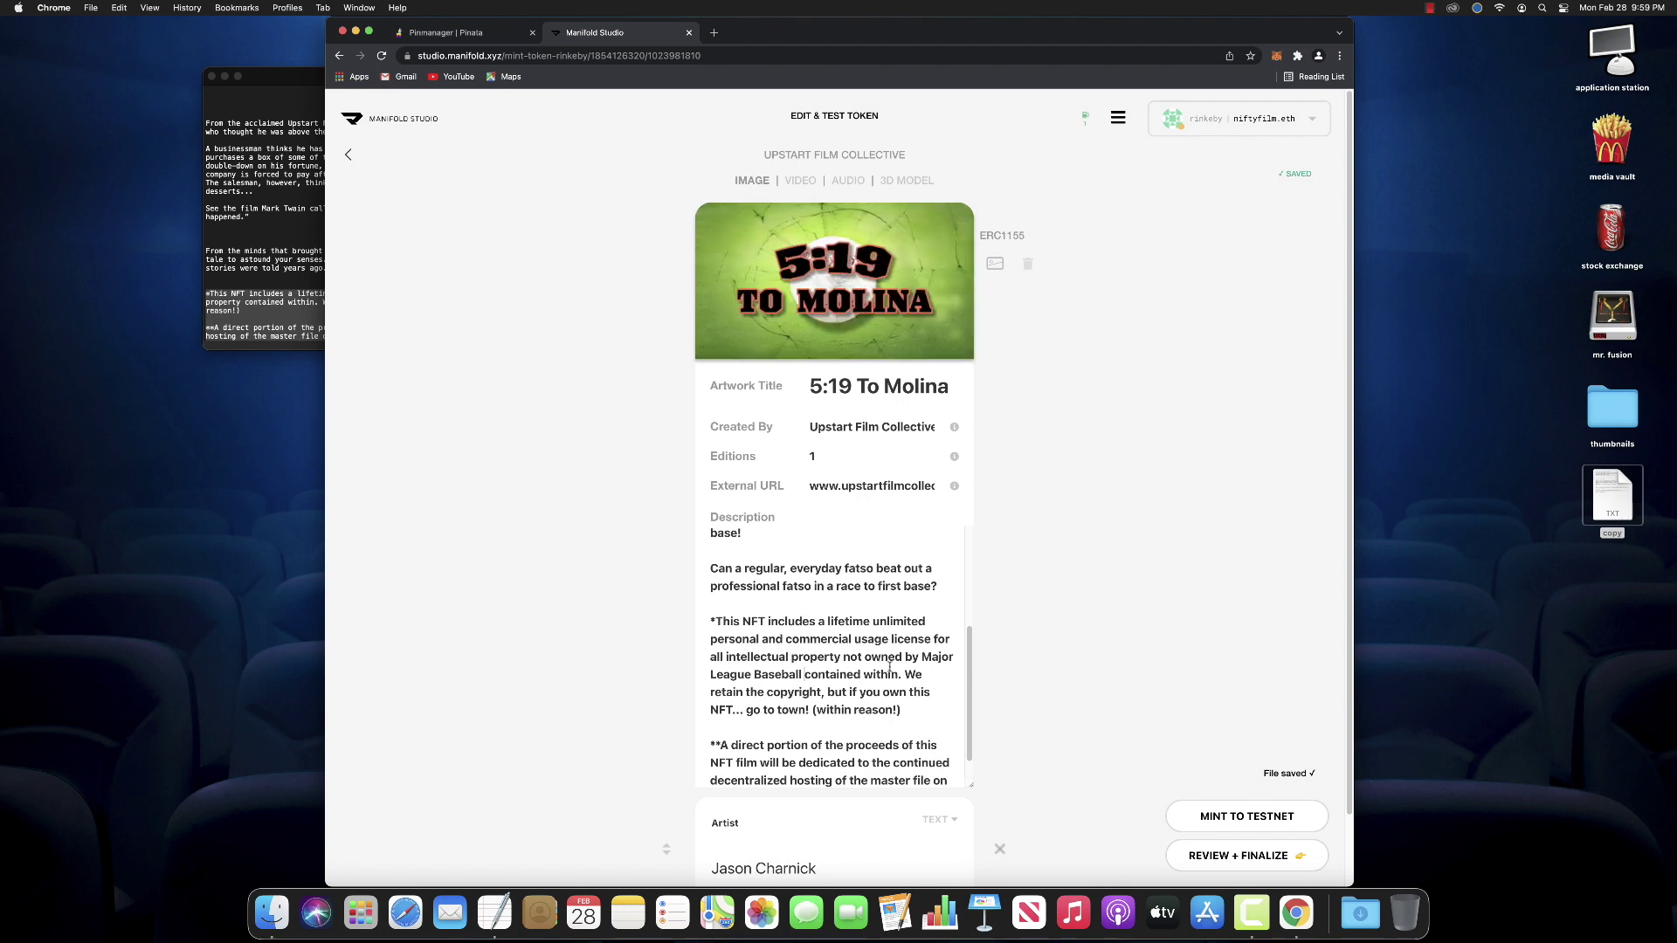
{"action": "type", "text": " T"}
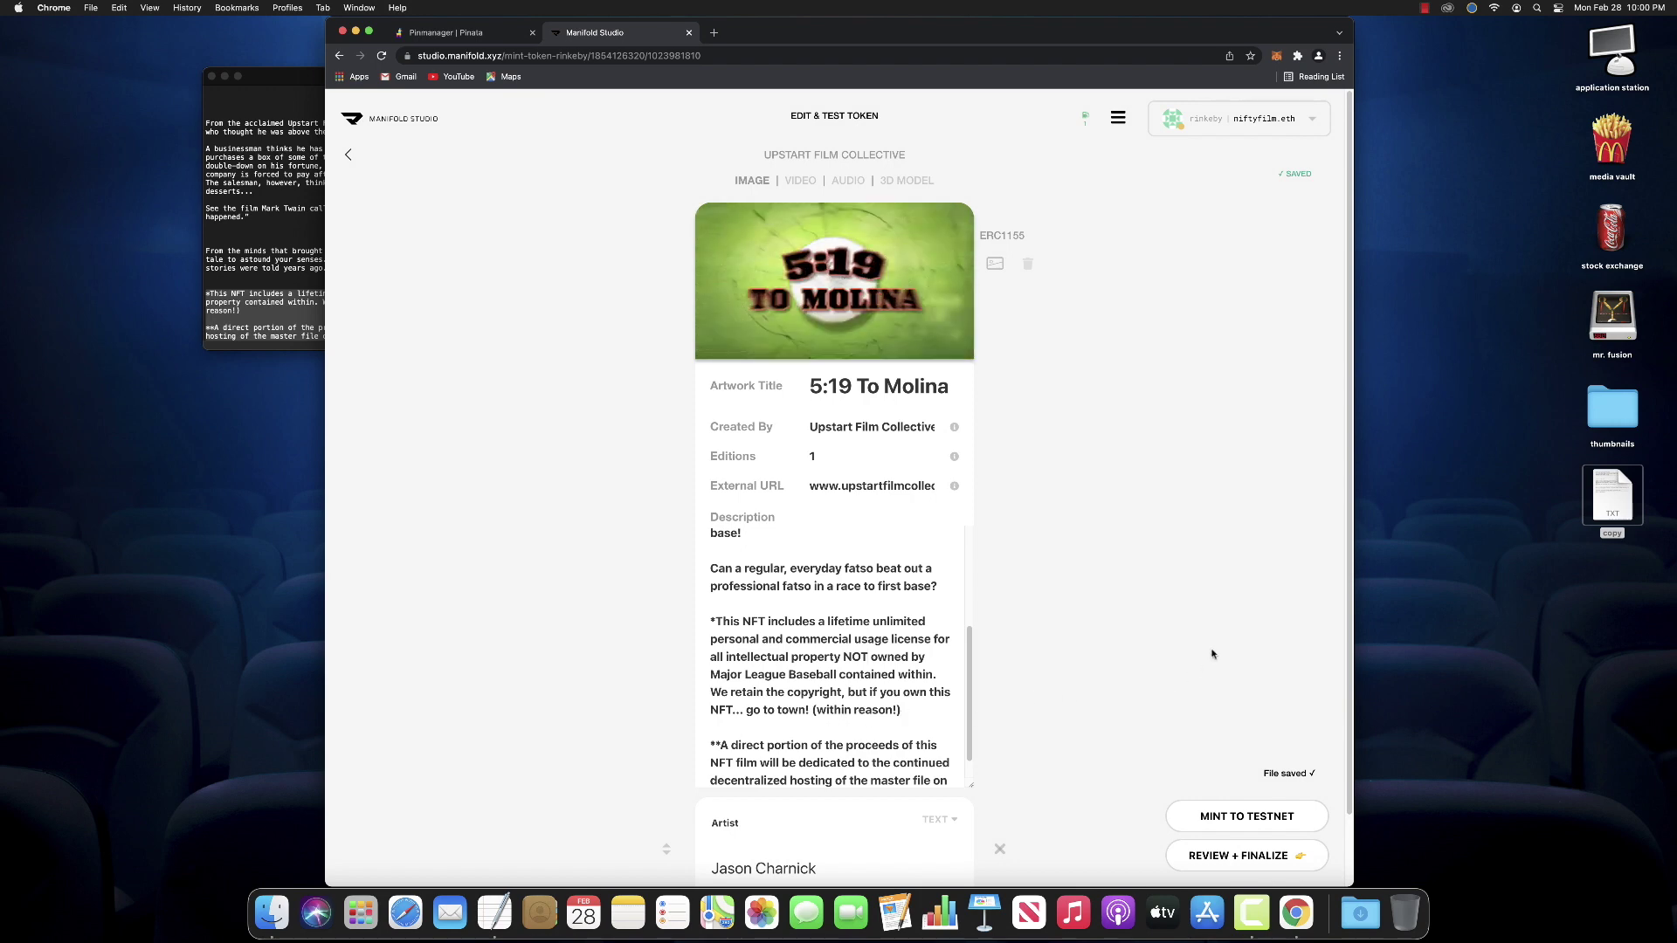
Make the Artist property HIDDEN and rename it animation_url.
{"action": "scroll", "coordinate": [1345, 458], "scroll_direction": "down", "scroll_amount": 2}
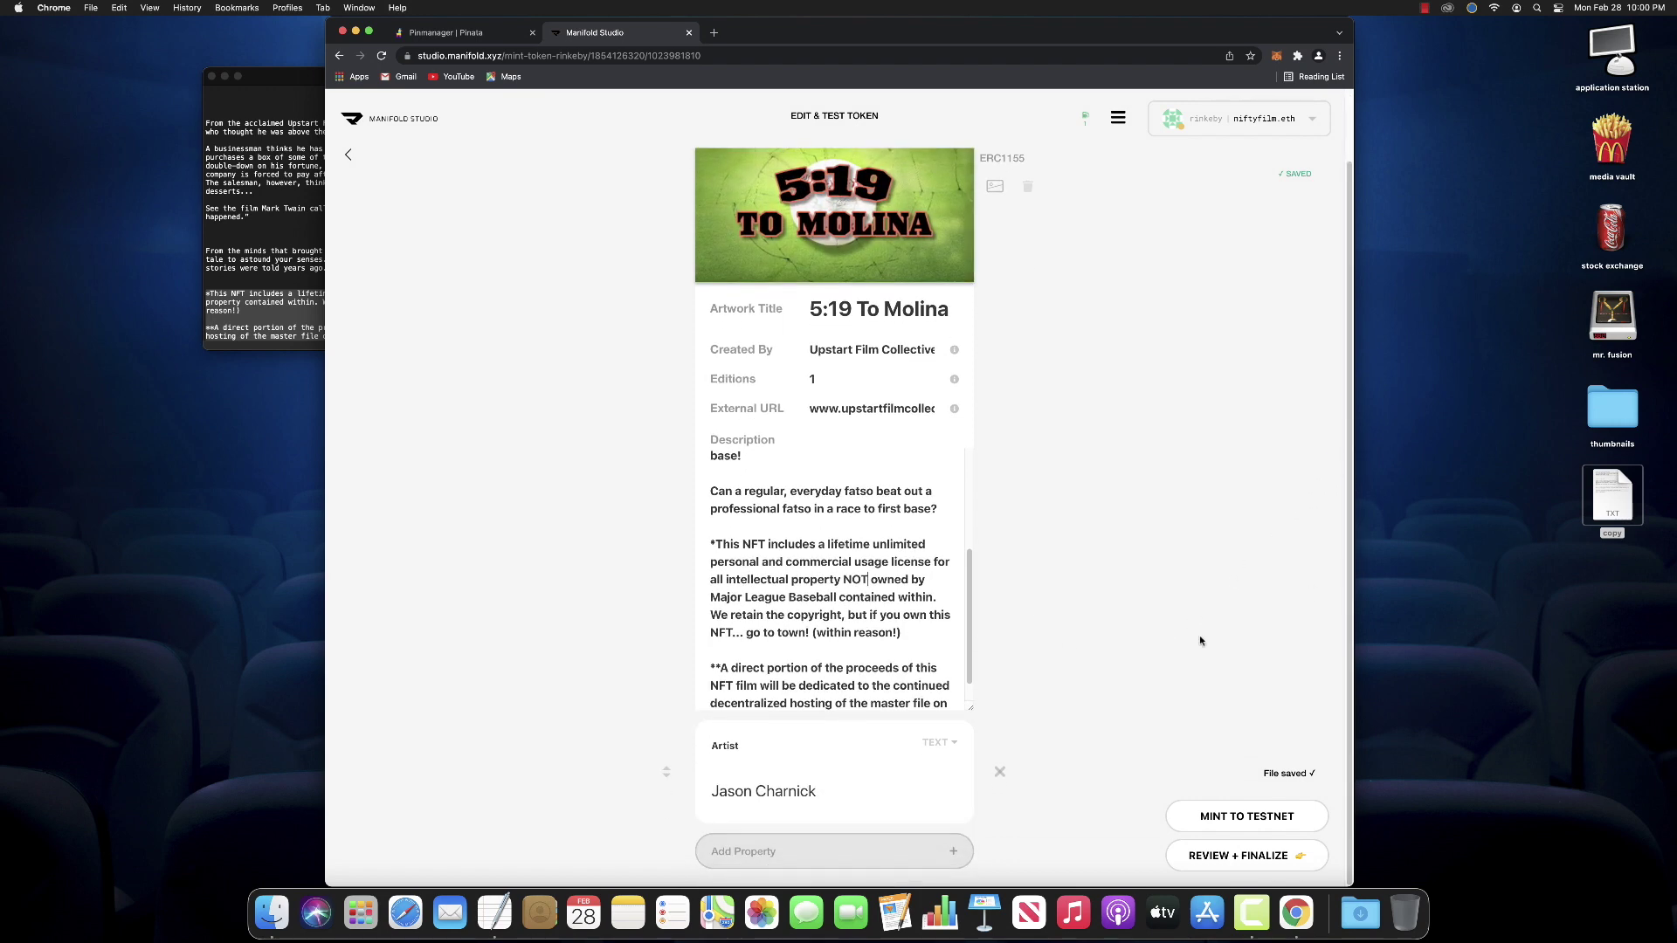
{"action": "left_click", "coordinate": [934, 748]}
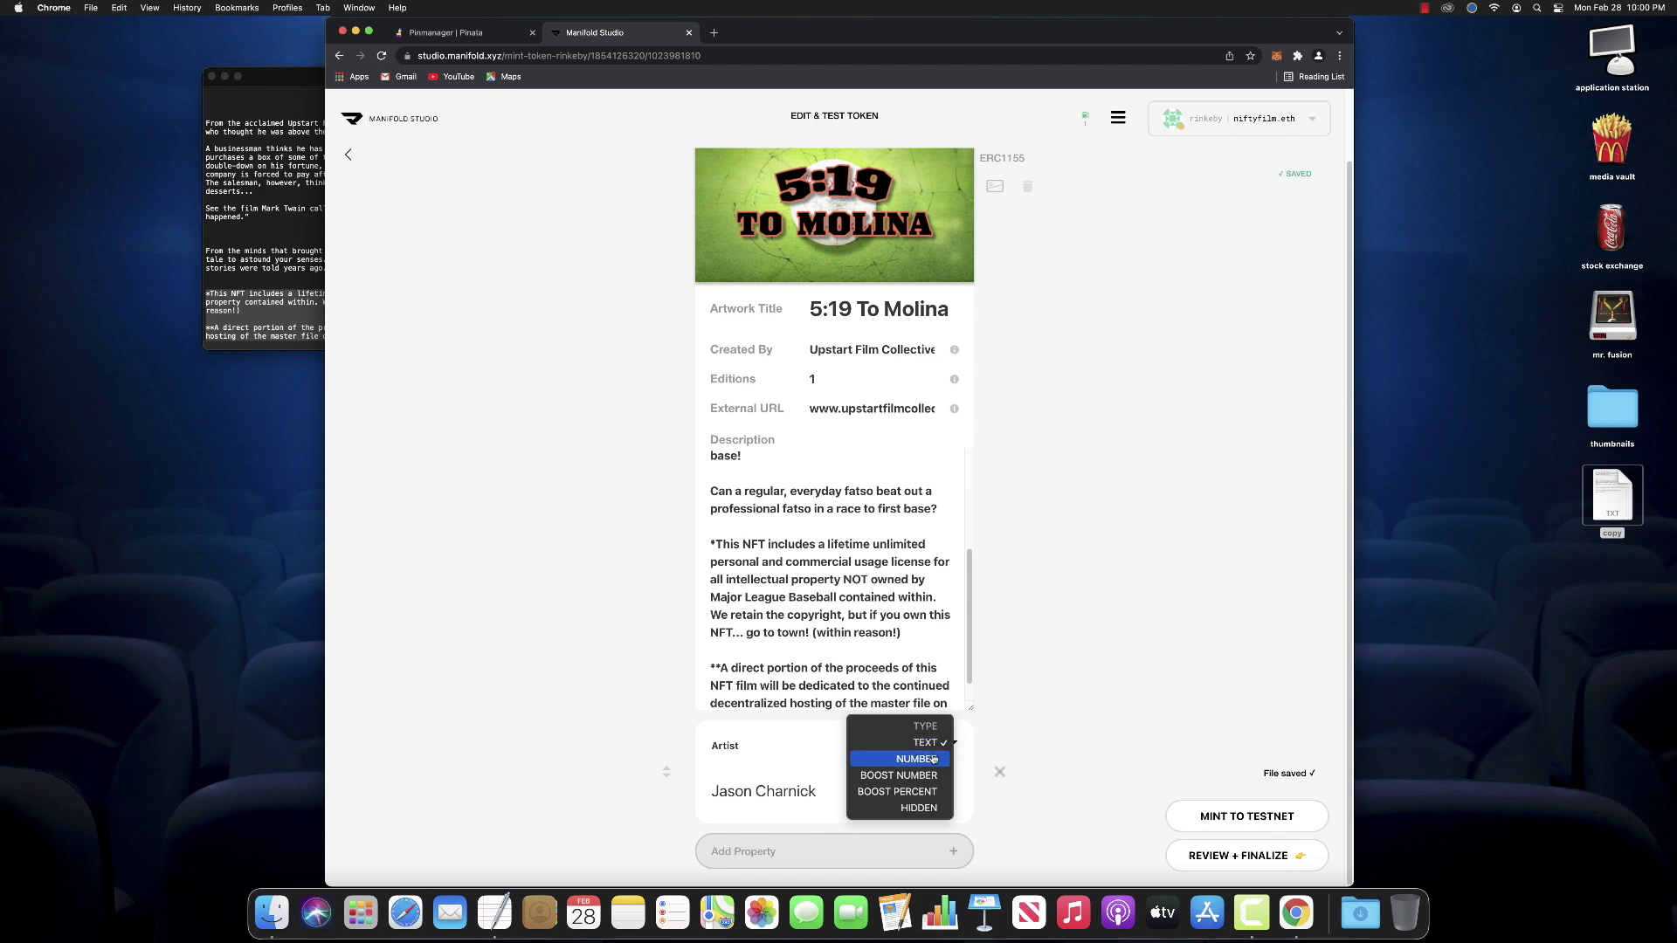
{"action": "left_click", "coordinate": [919, 808]}
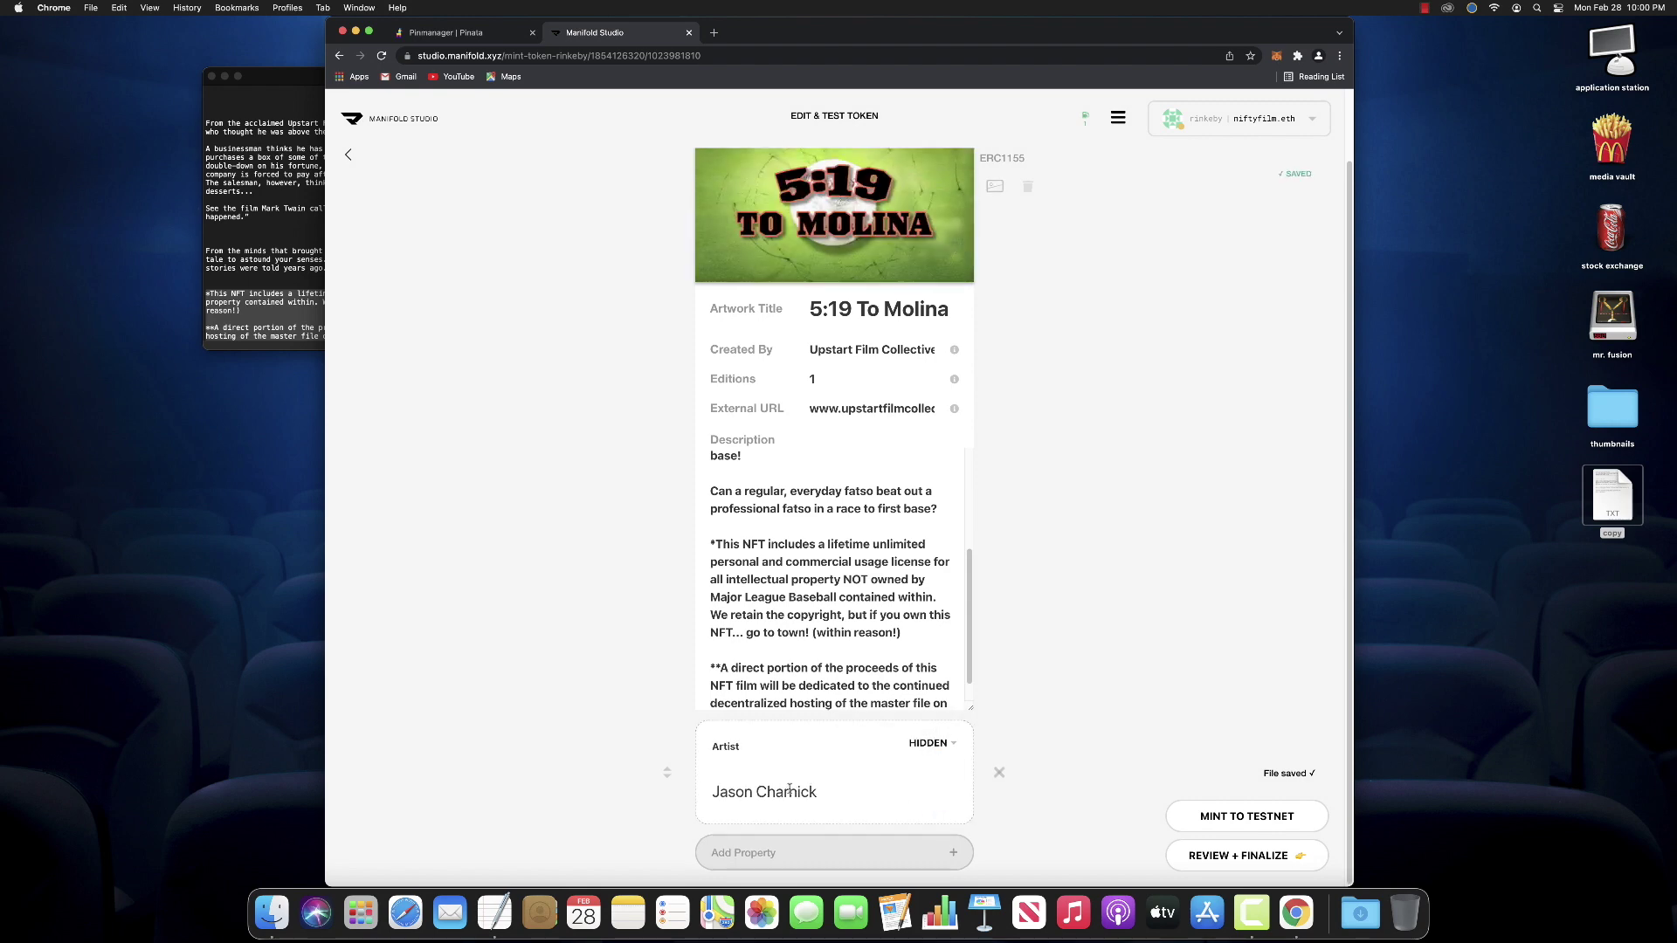
{"action": "double_click", "coordinate": [727, 748]}
{"action": "type", "text": "animation_url"}
Open the 519ToMolina film preview in a new window and copy its Pinata gateway URL.
{"action": "left_click", "coordinate": [450, 32]}
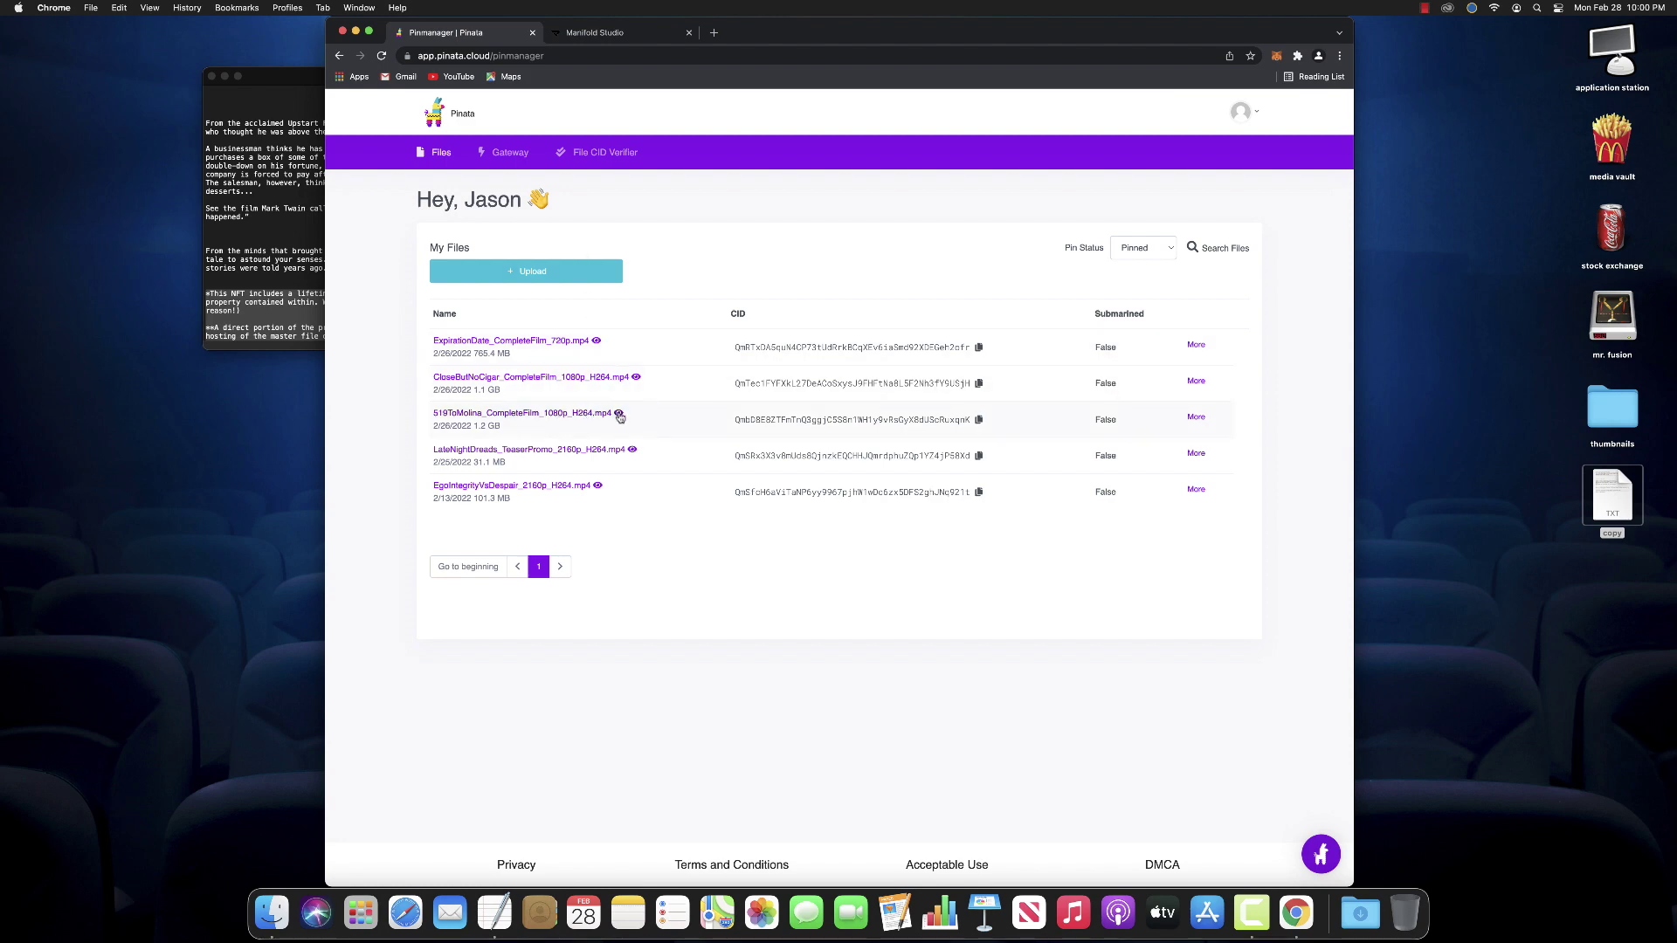
{"action": "right_click", "coordinate": [620, 417]}
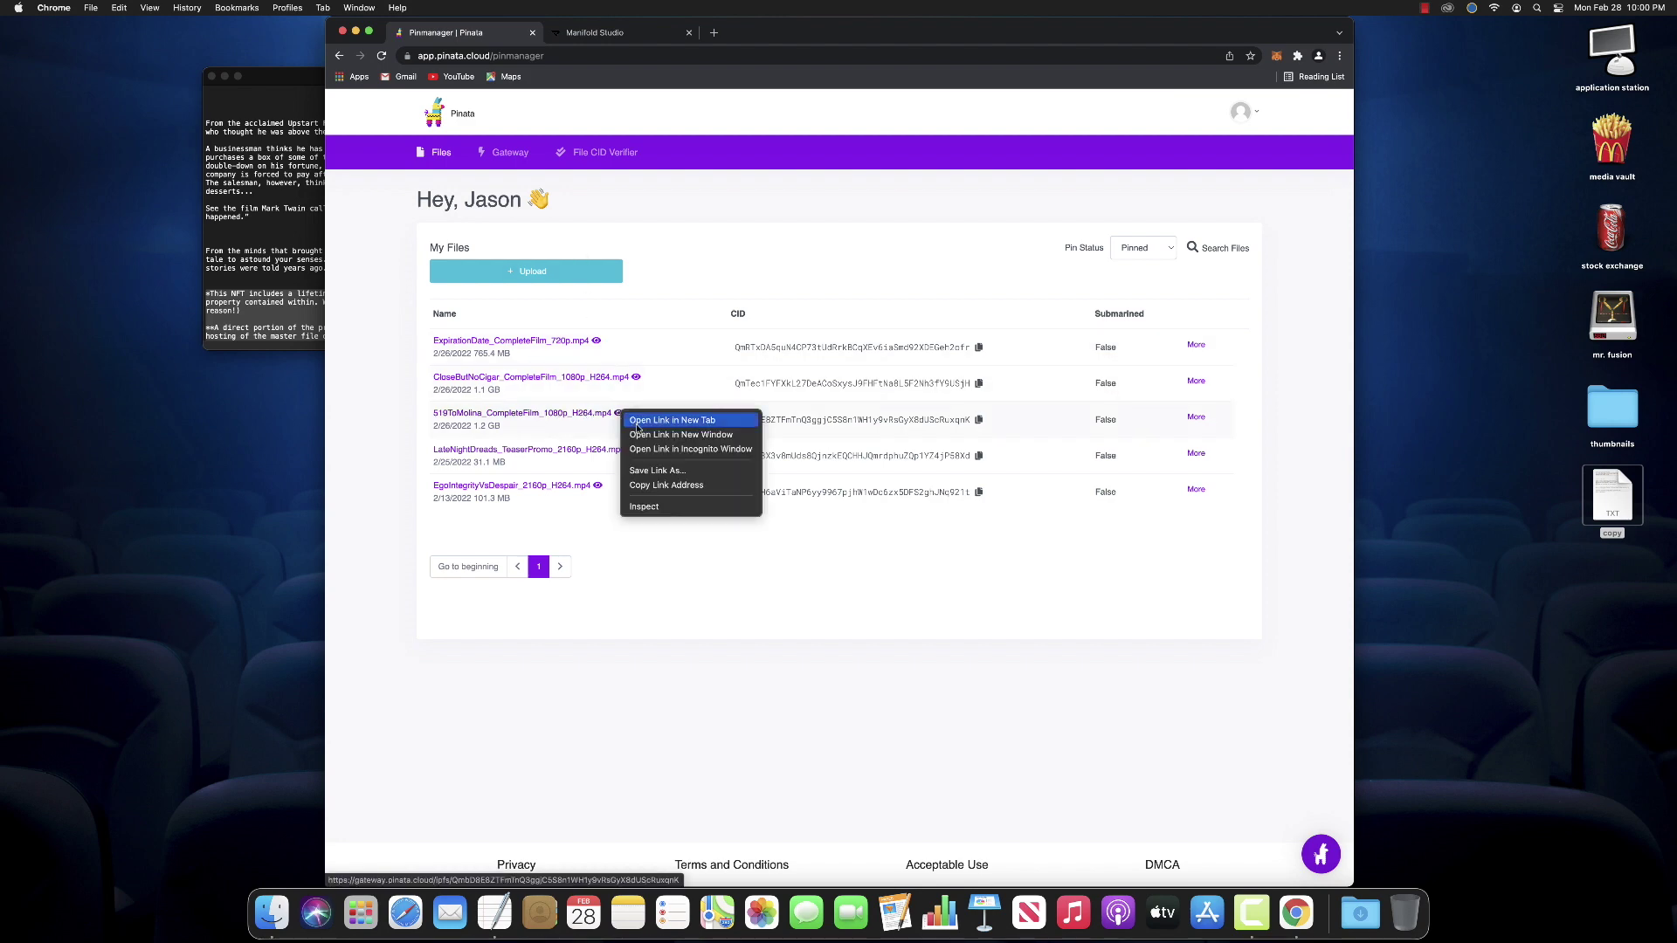
{"action": "left_click", "coordinate": [640, 434]}
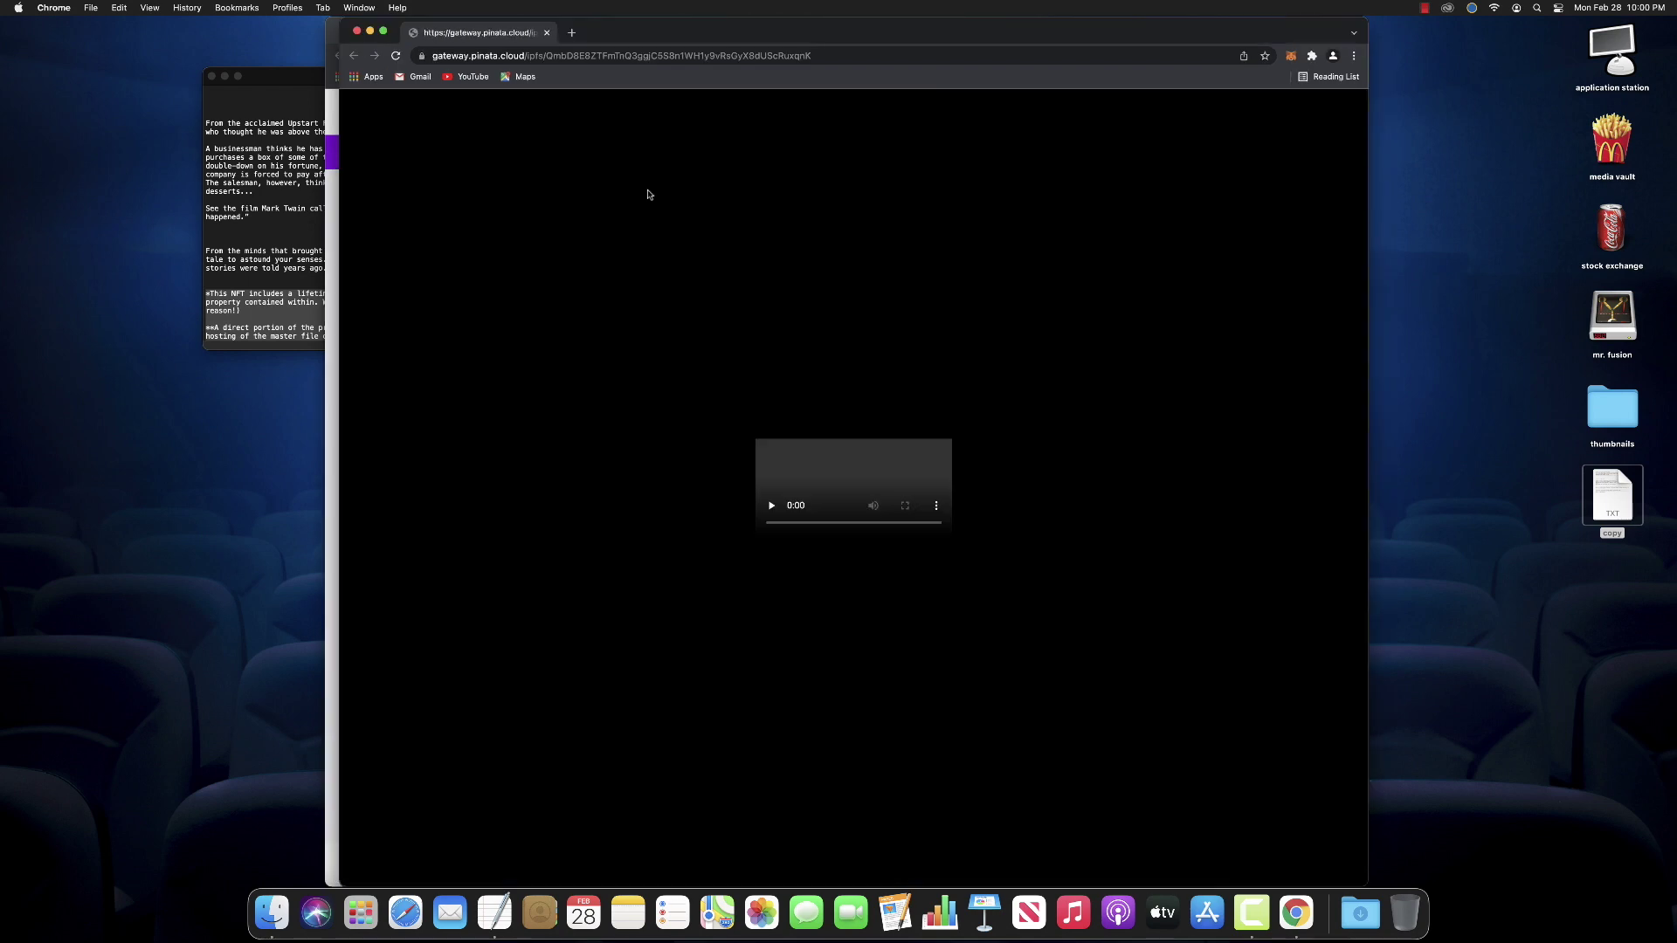
{"action": "left_click", "coordinate": [675, 55]}
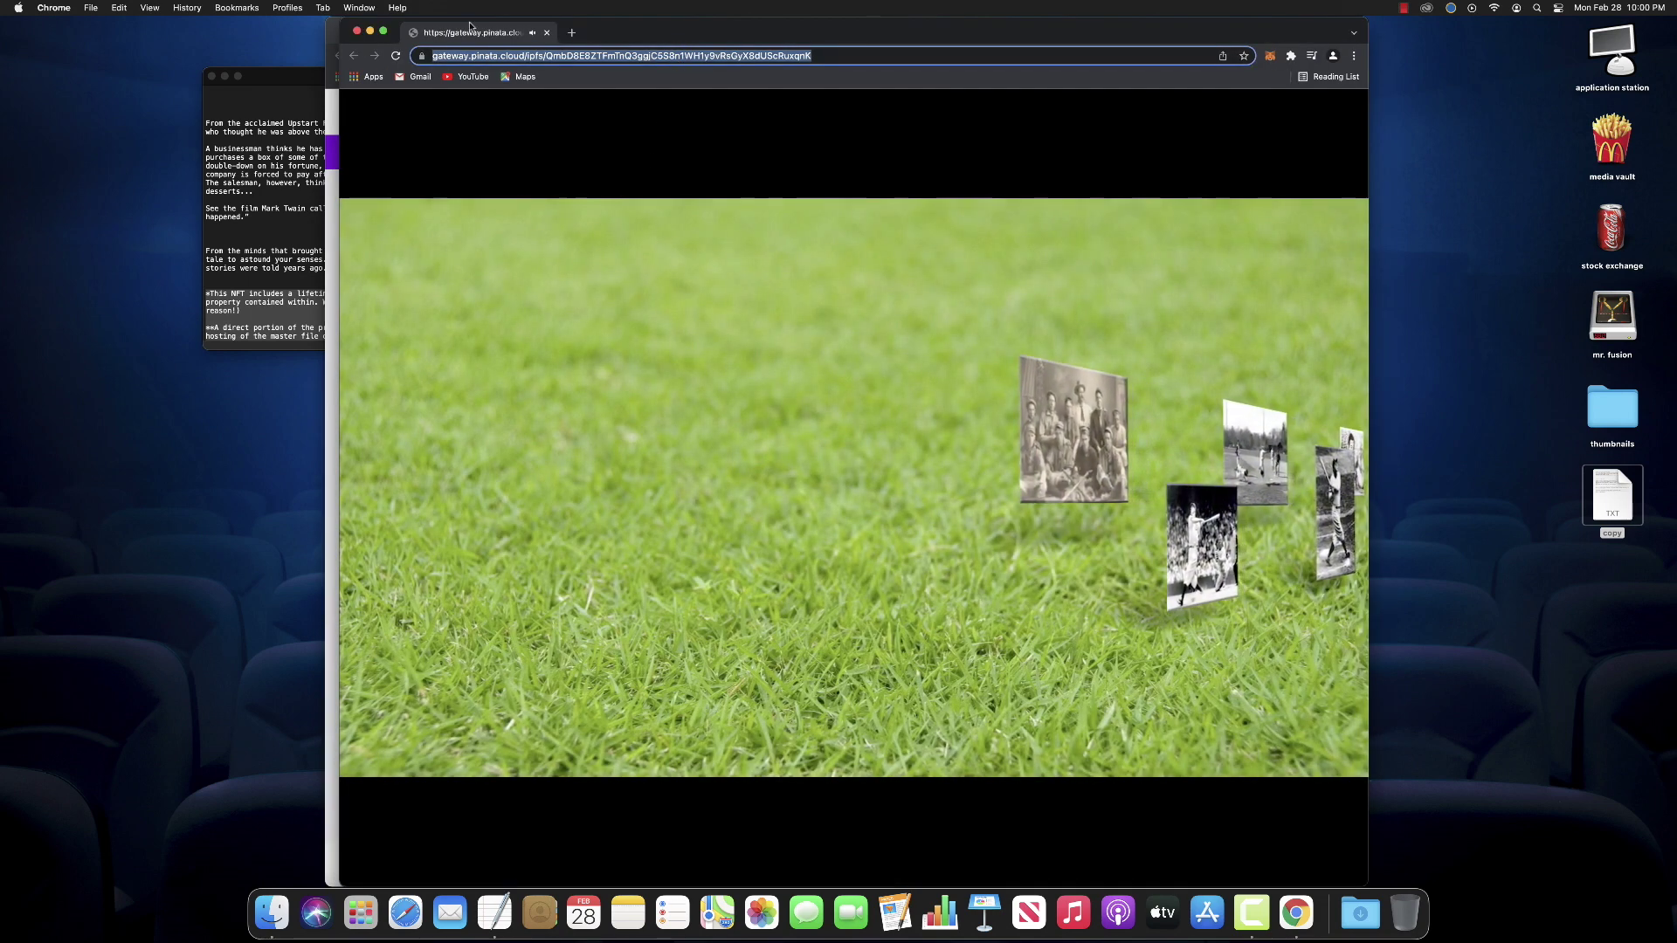
{"action": "left_click", "coordinate": [119, 7]}
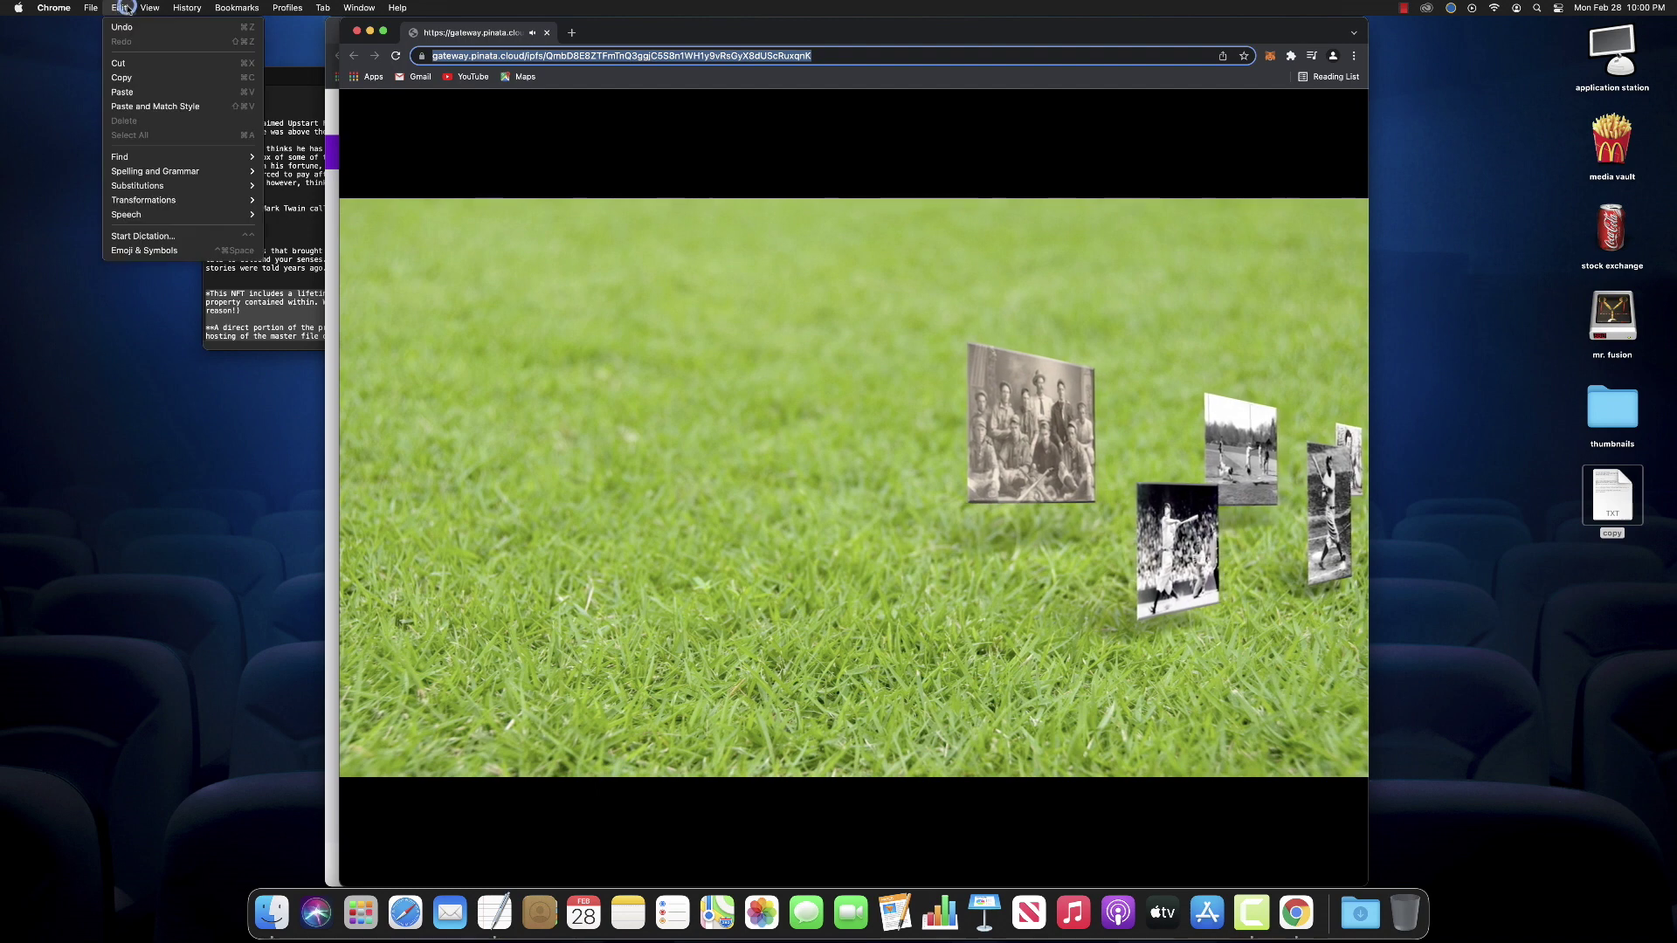
{"action": "left_click", "coordinate": [144, 81]}
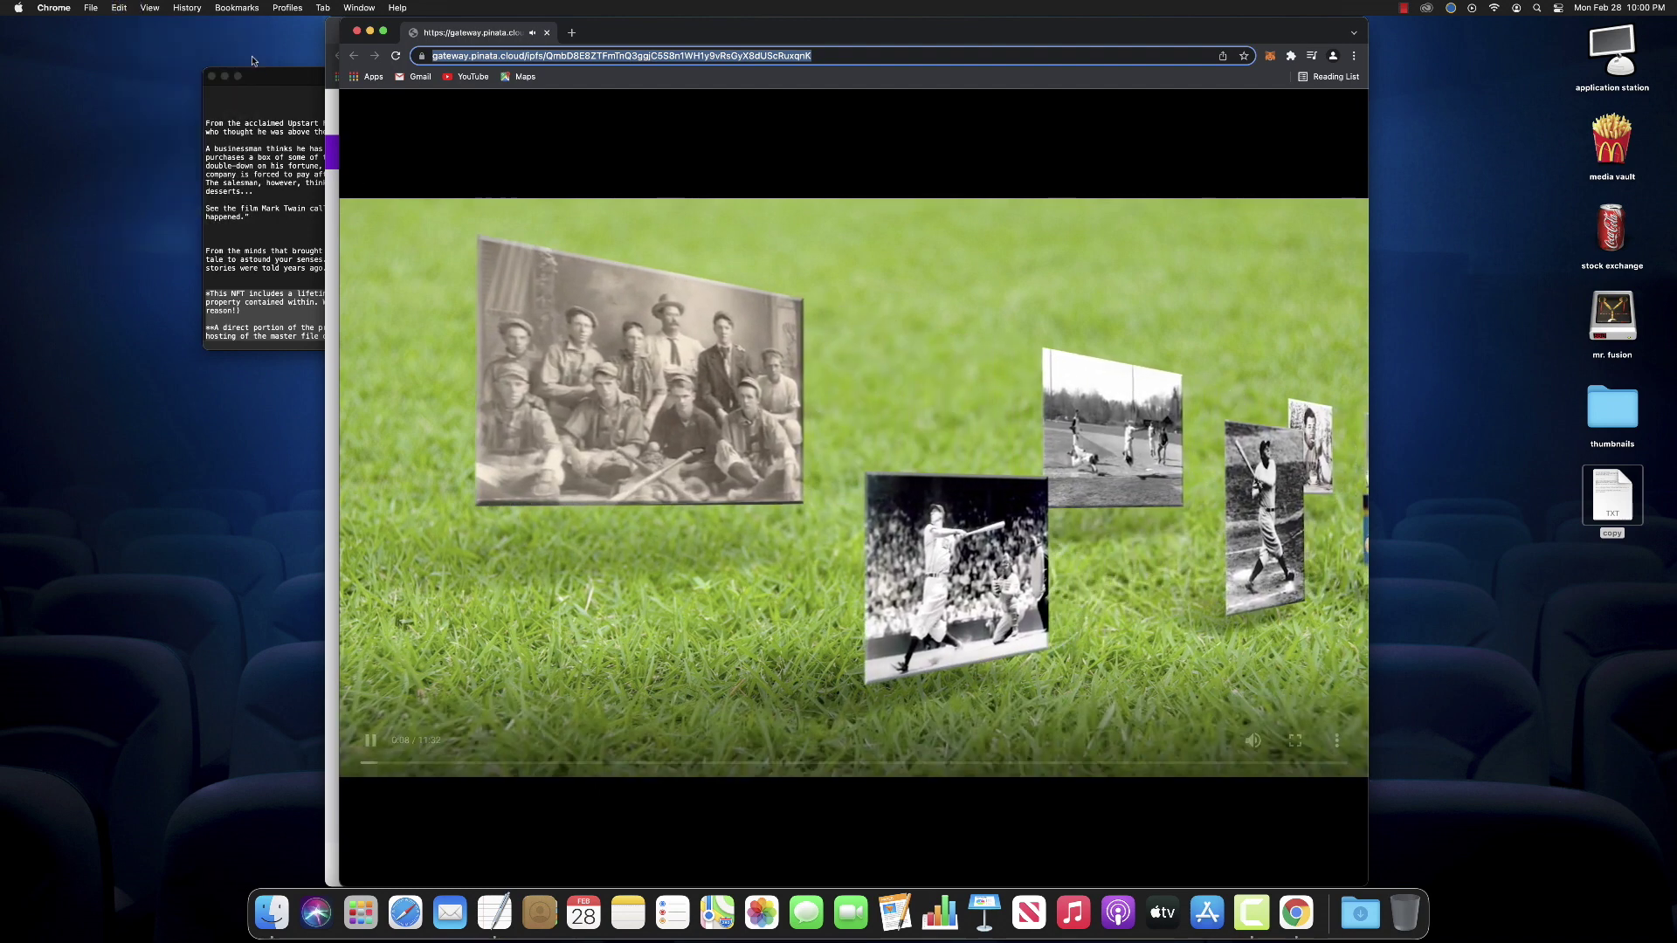
Replace the animation_url value with the copied Pinata gateway link.
{"action": "left_click", "coordinate": [355, 31]}
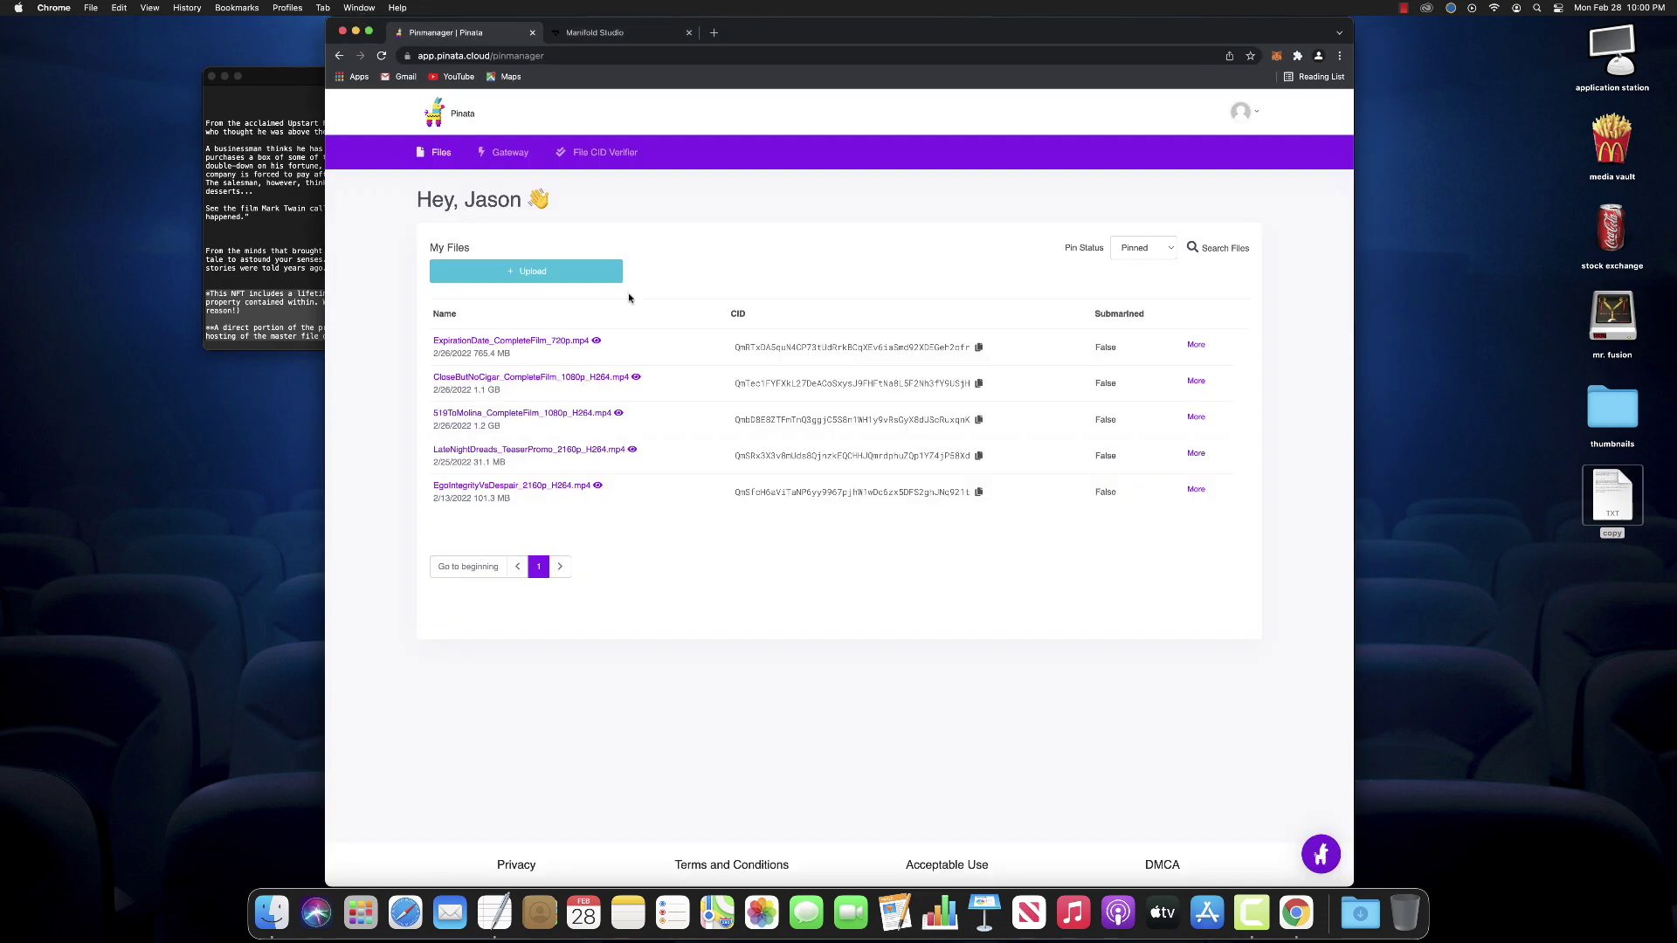
{"action": "left_click", "coordinate": [602, 32]}
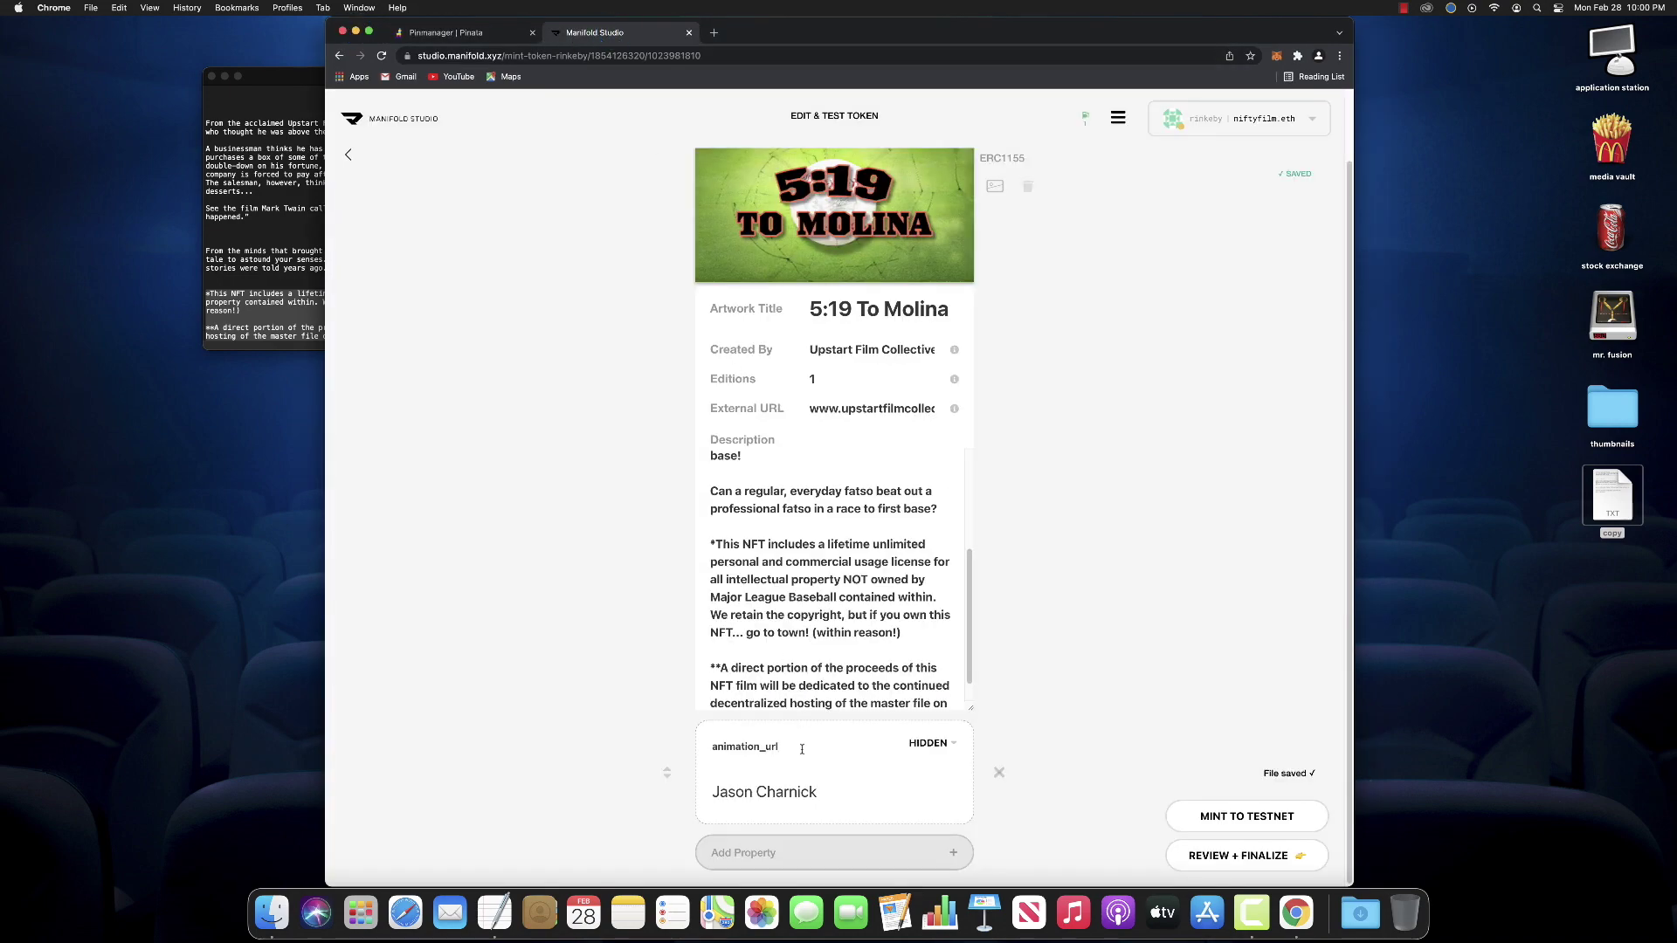
{"action": "left_click", "coordinate": [814, 793]}
{"action": "triple_click", "coordinate": [821, 793]}
{"action": "key", "text": "BackSpace"}
{"action": "key", "text": "super+v"}
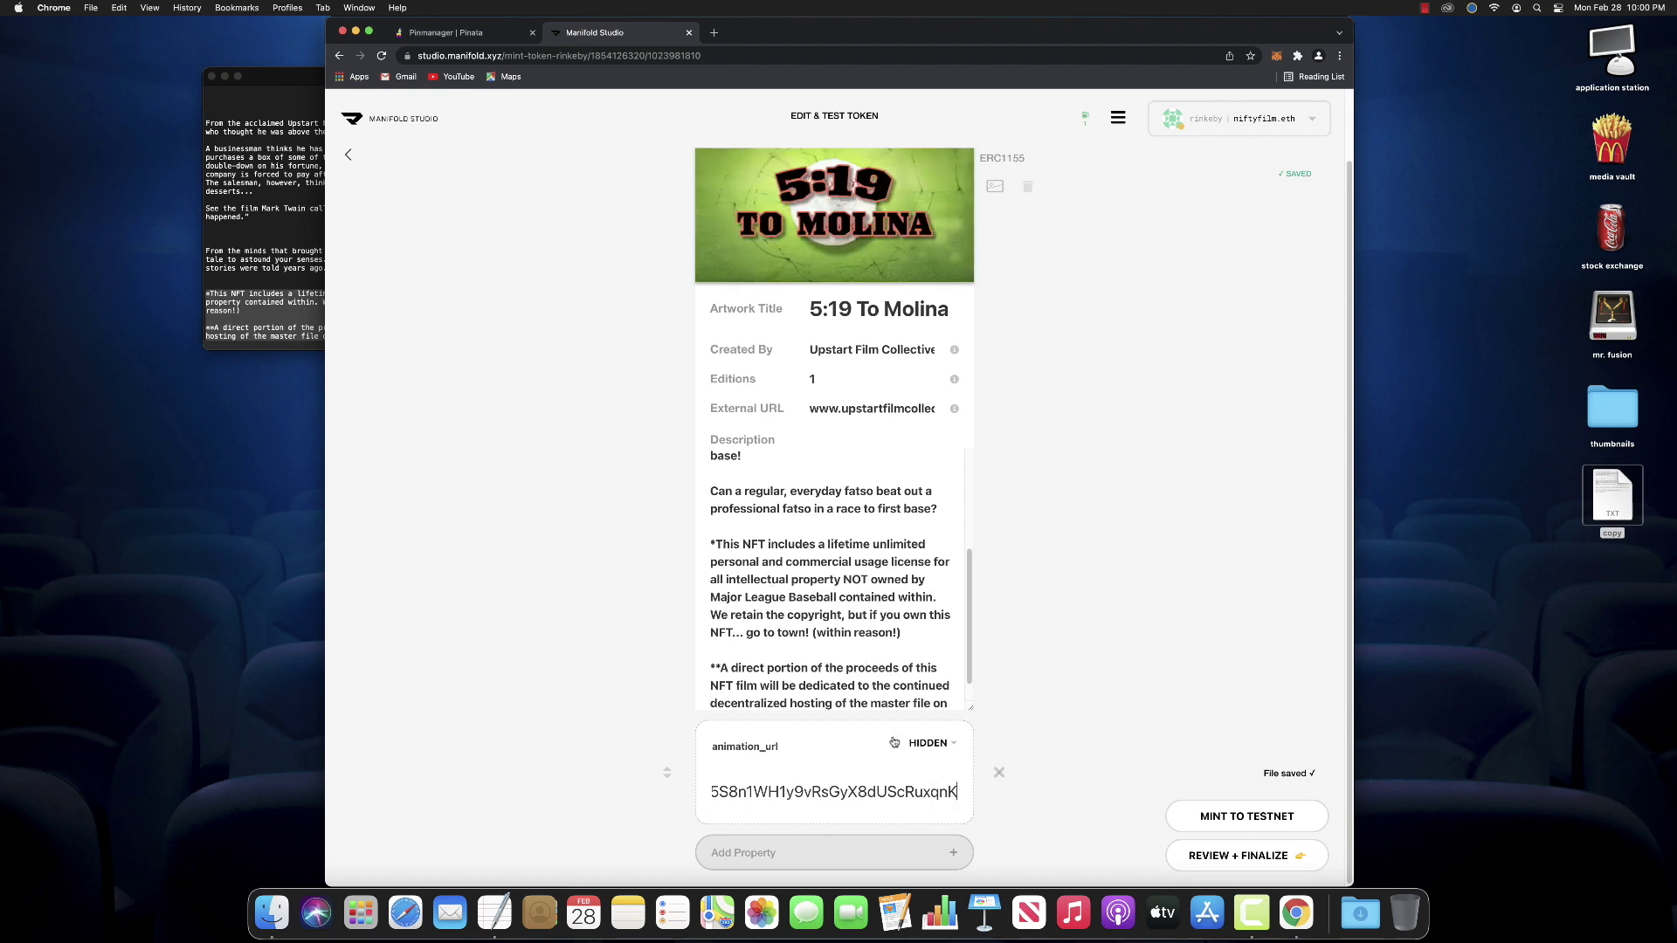
Add properties Year 2009 and Resolution 1080p to the token.
{"action": "left_click", "coordinate": [953, 856]}
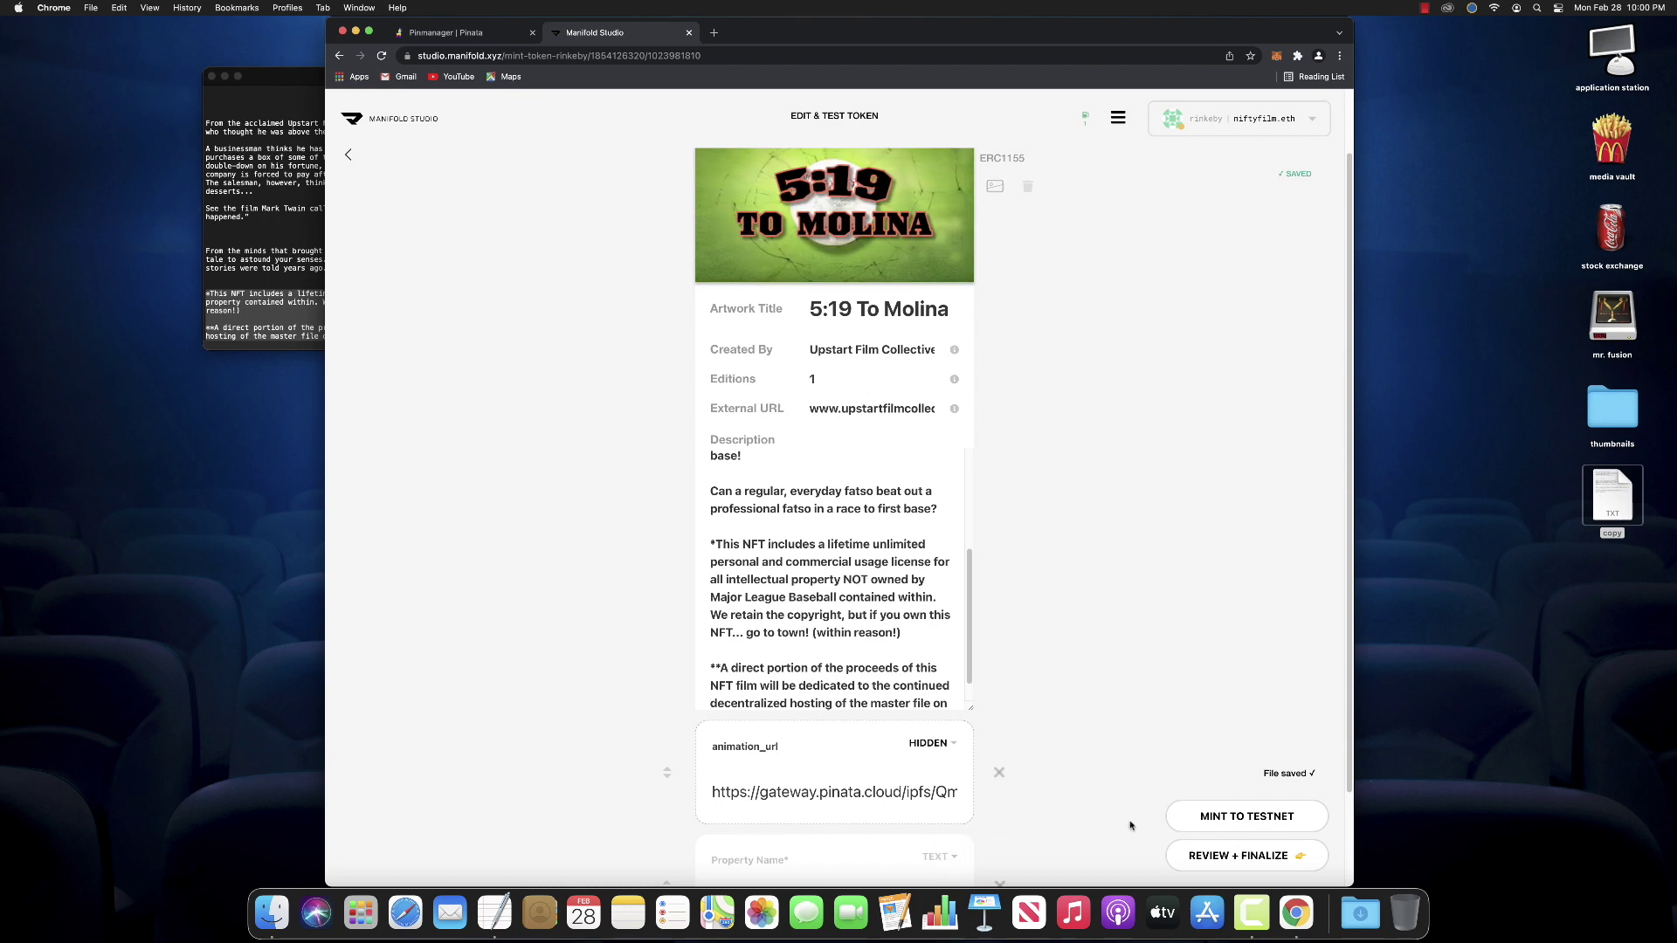
{"action": "scroll", "coordinate": [1038, 797], "scroll_direction": "down", "scroll_amount": 3}
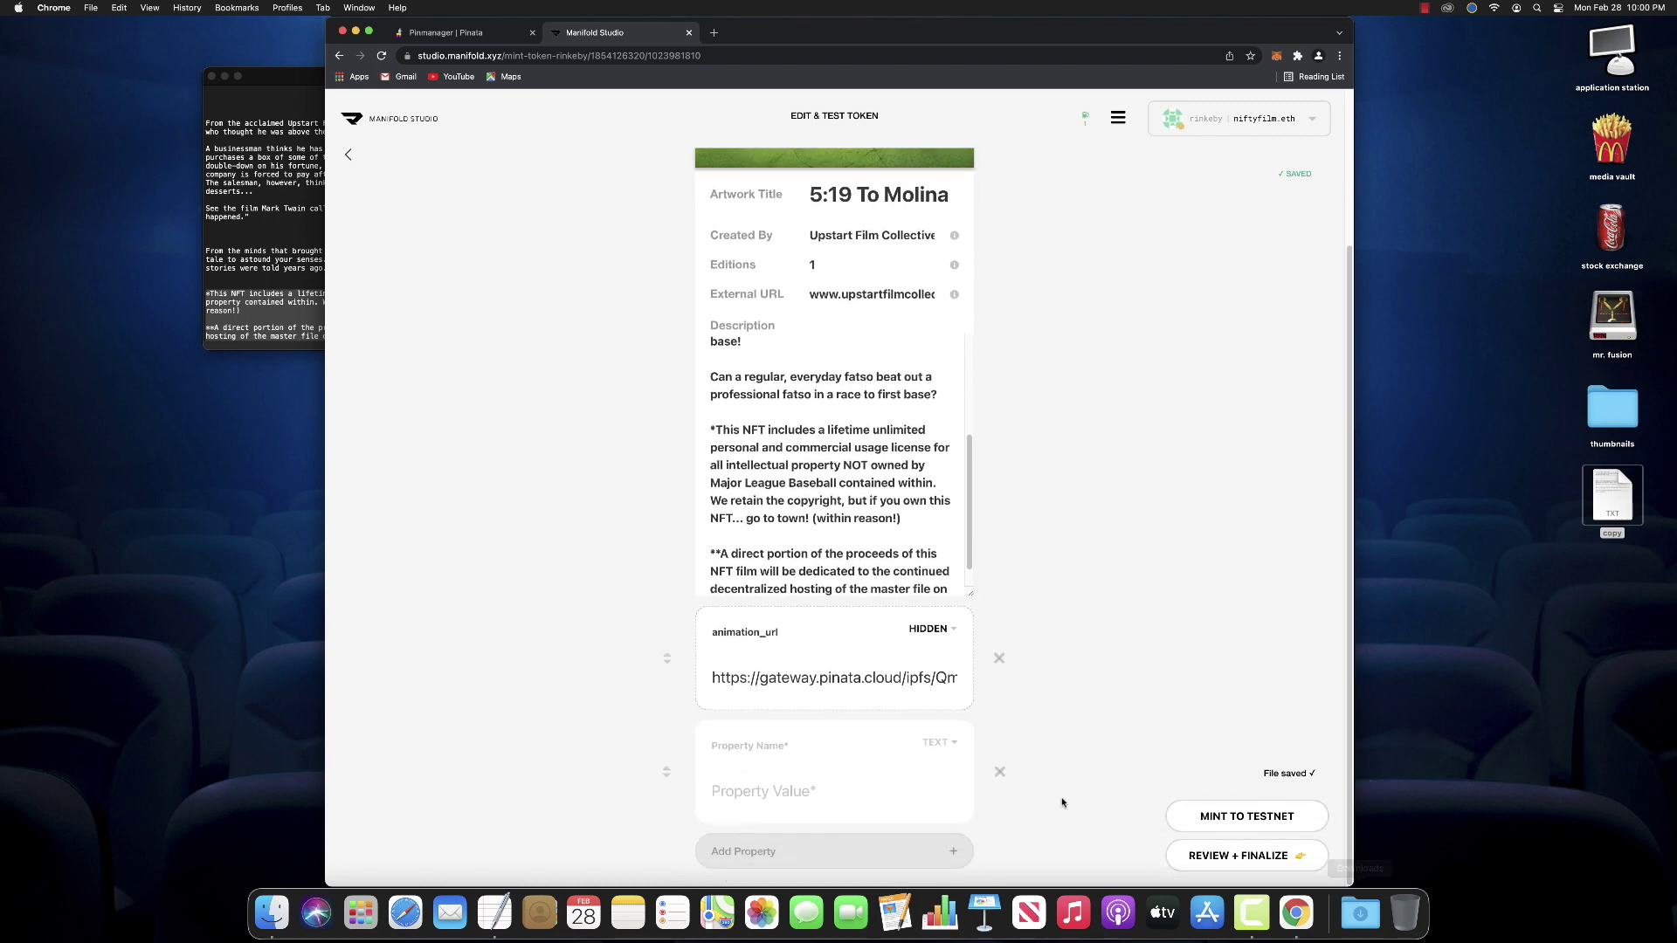
{"action": "left_click", "coordinate": [757, 744]}
{"action": "type", "text": "Year"}
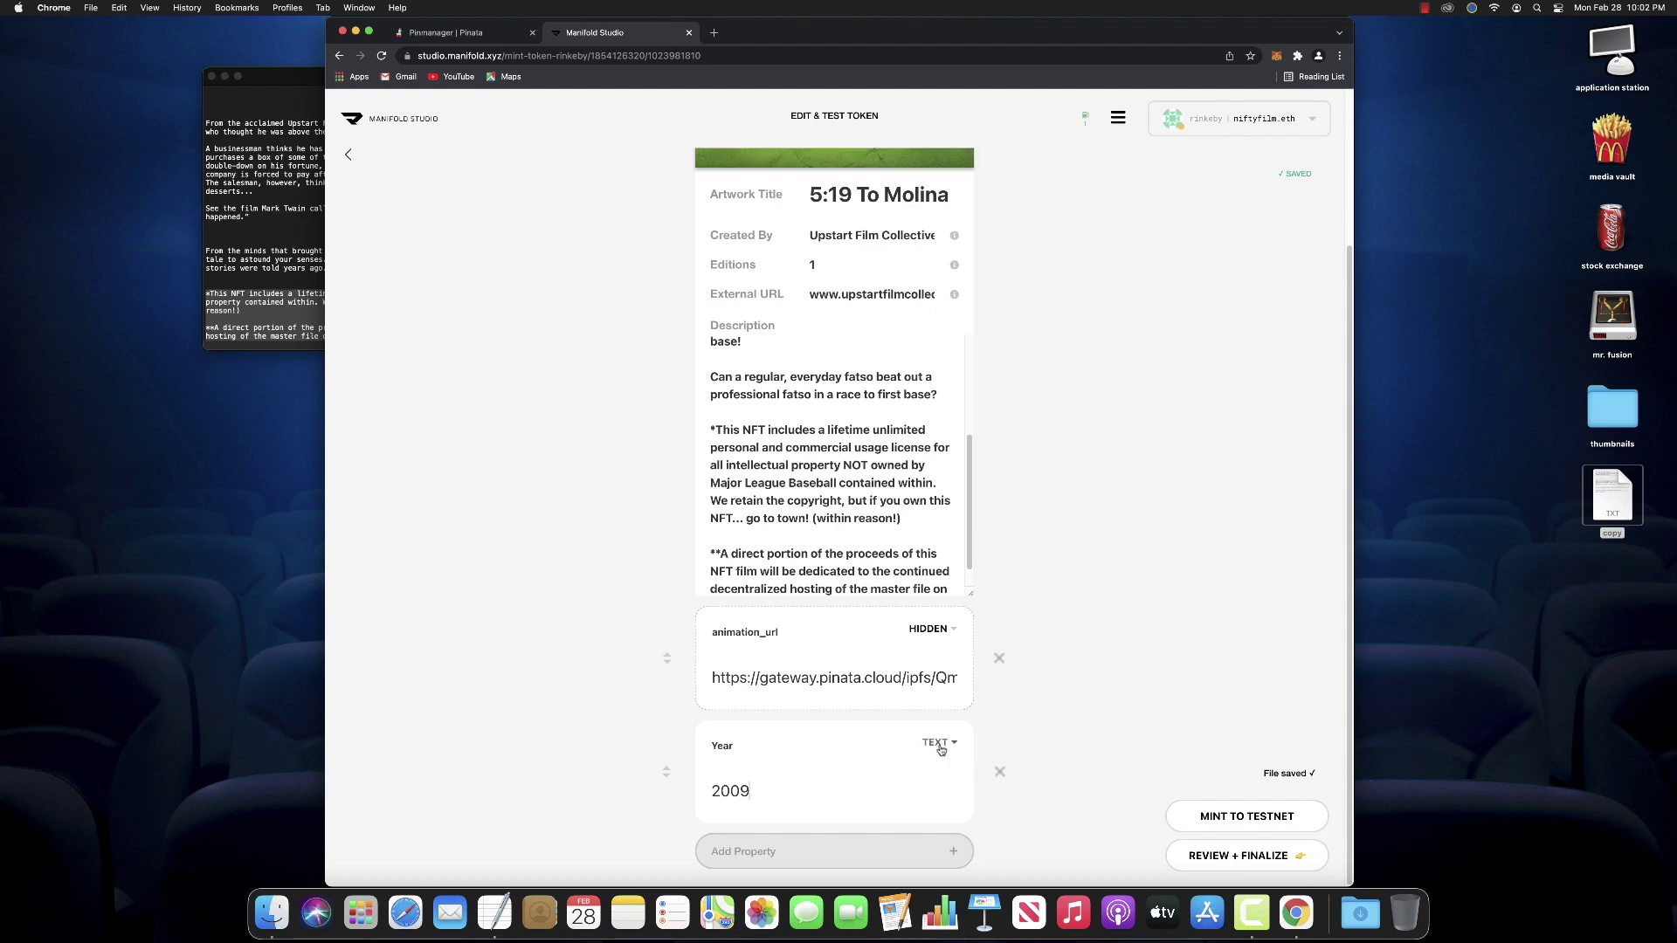
{"action": "left_click", "coordinate": [954, 851]}
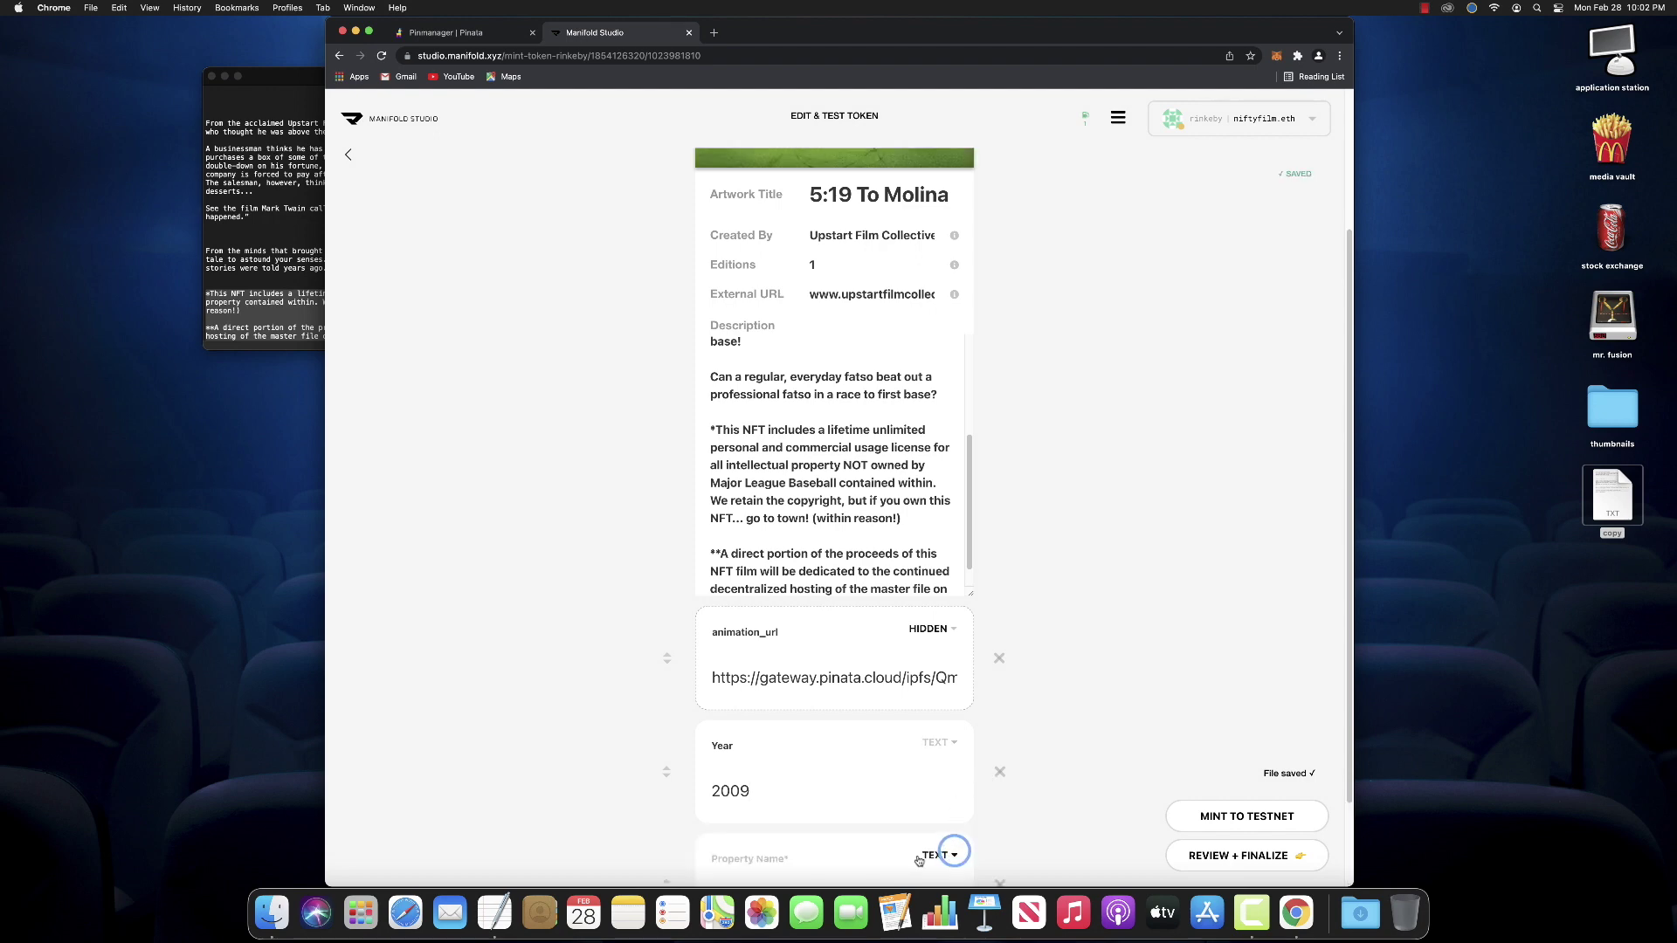
{"action": "scroll", "coordinate": [1341, 772], "scroll_direction": "down", "scroll_amount": 3}
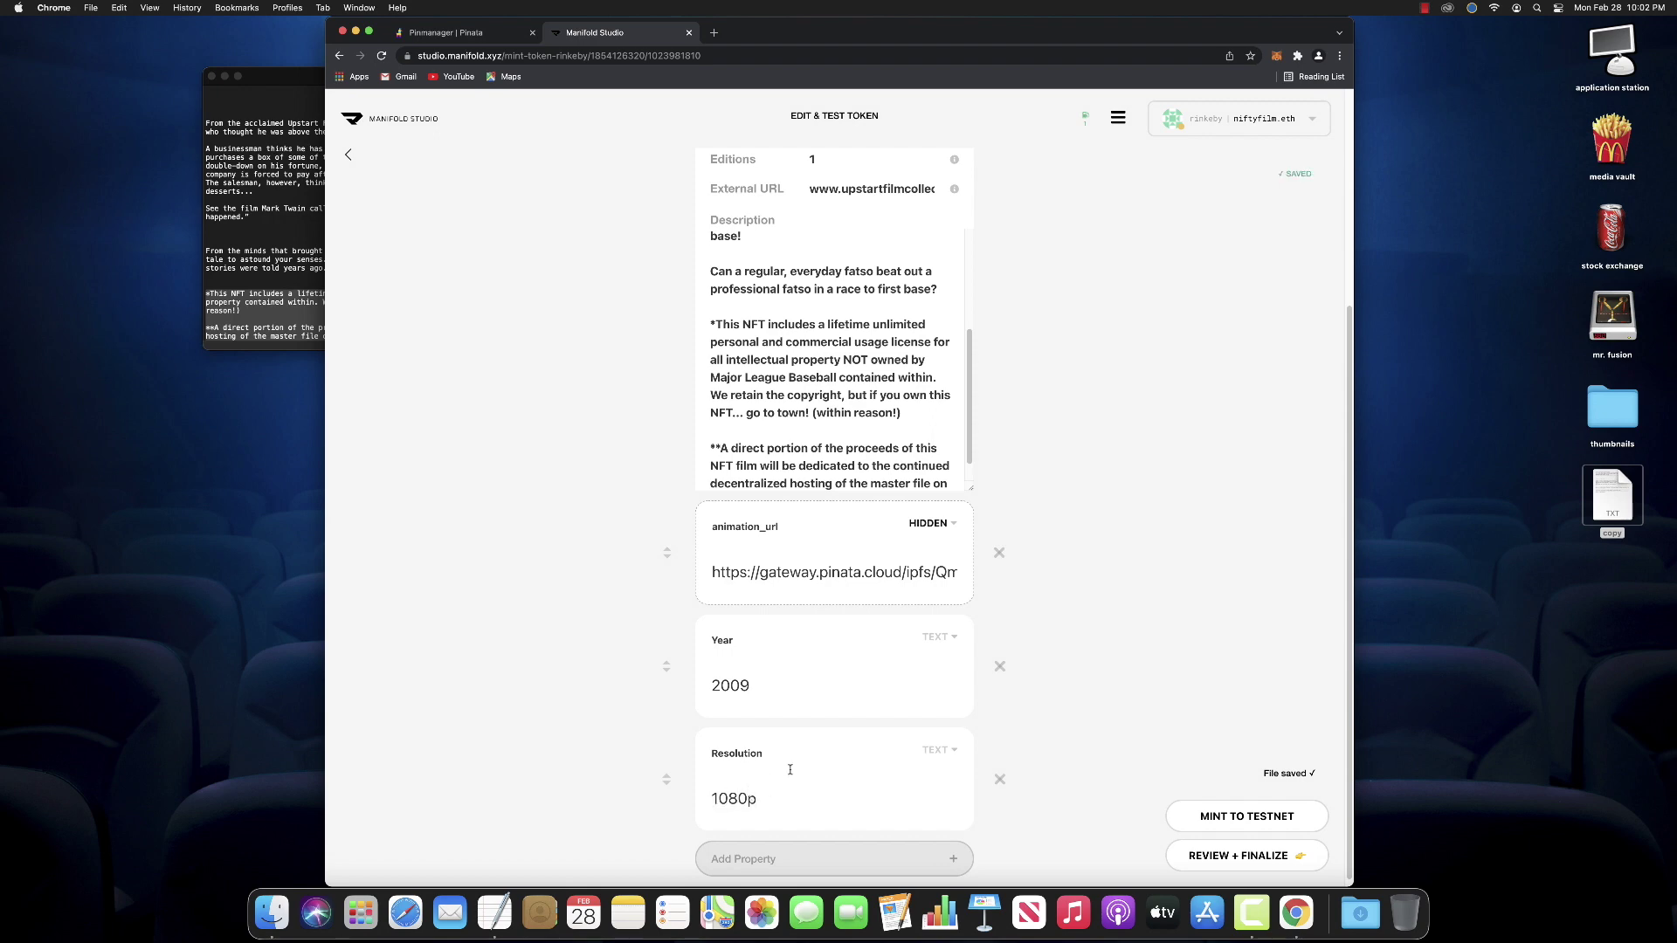
{"action": "scroll", "coordinate": [952, 472], "scroll_direction": "down", "scroll_amount": 1}
{"action": "scroll", "coordinate": [1348, 376], "scroll_direction": "up", "scroll_amount": 5}
{"action": "scroll", "coordinate": [1348, 376], "scroll_direction": "down", "scroll_amount": 3}
{"action": "scroll", "coordinate": [1351, 327], "scroll_direction": "down", "scroll_amount": 3}
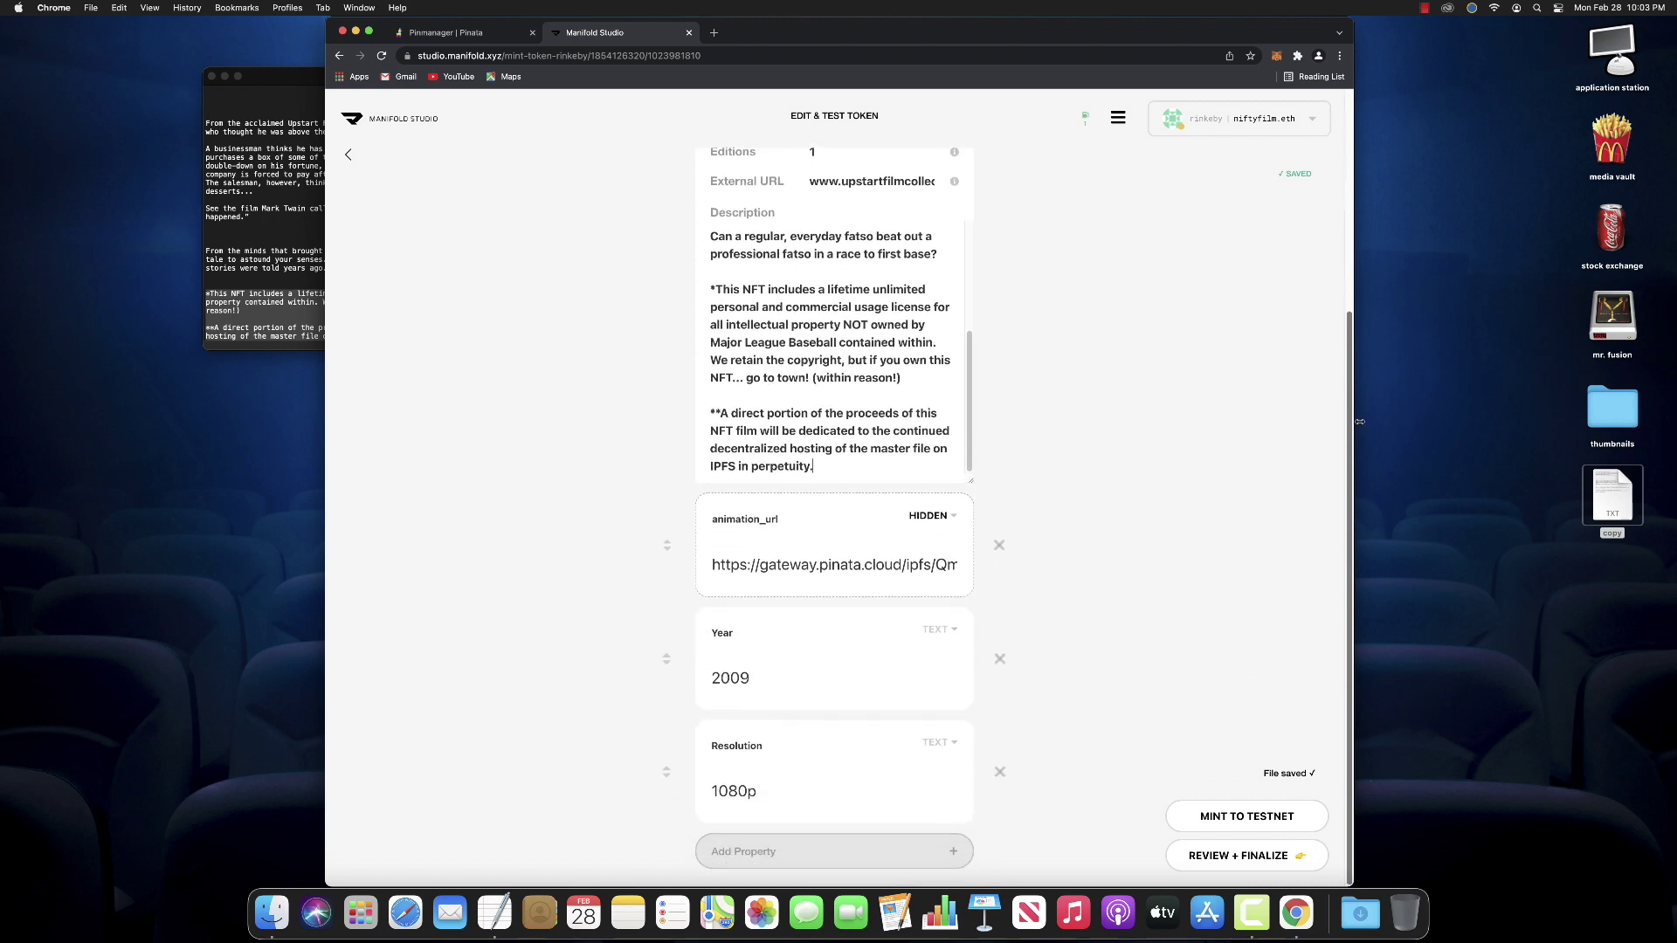
{"action": "scroll", "coordinate": [1352, 193], "scroll_direction": "up", "scroll_amount": 5}
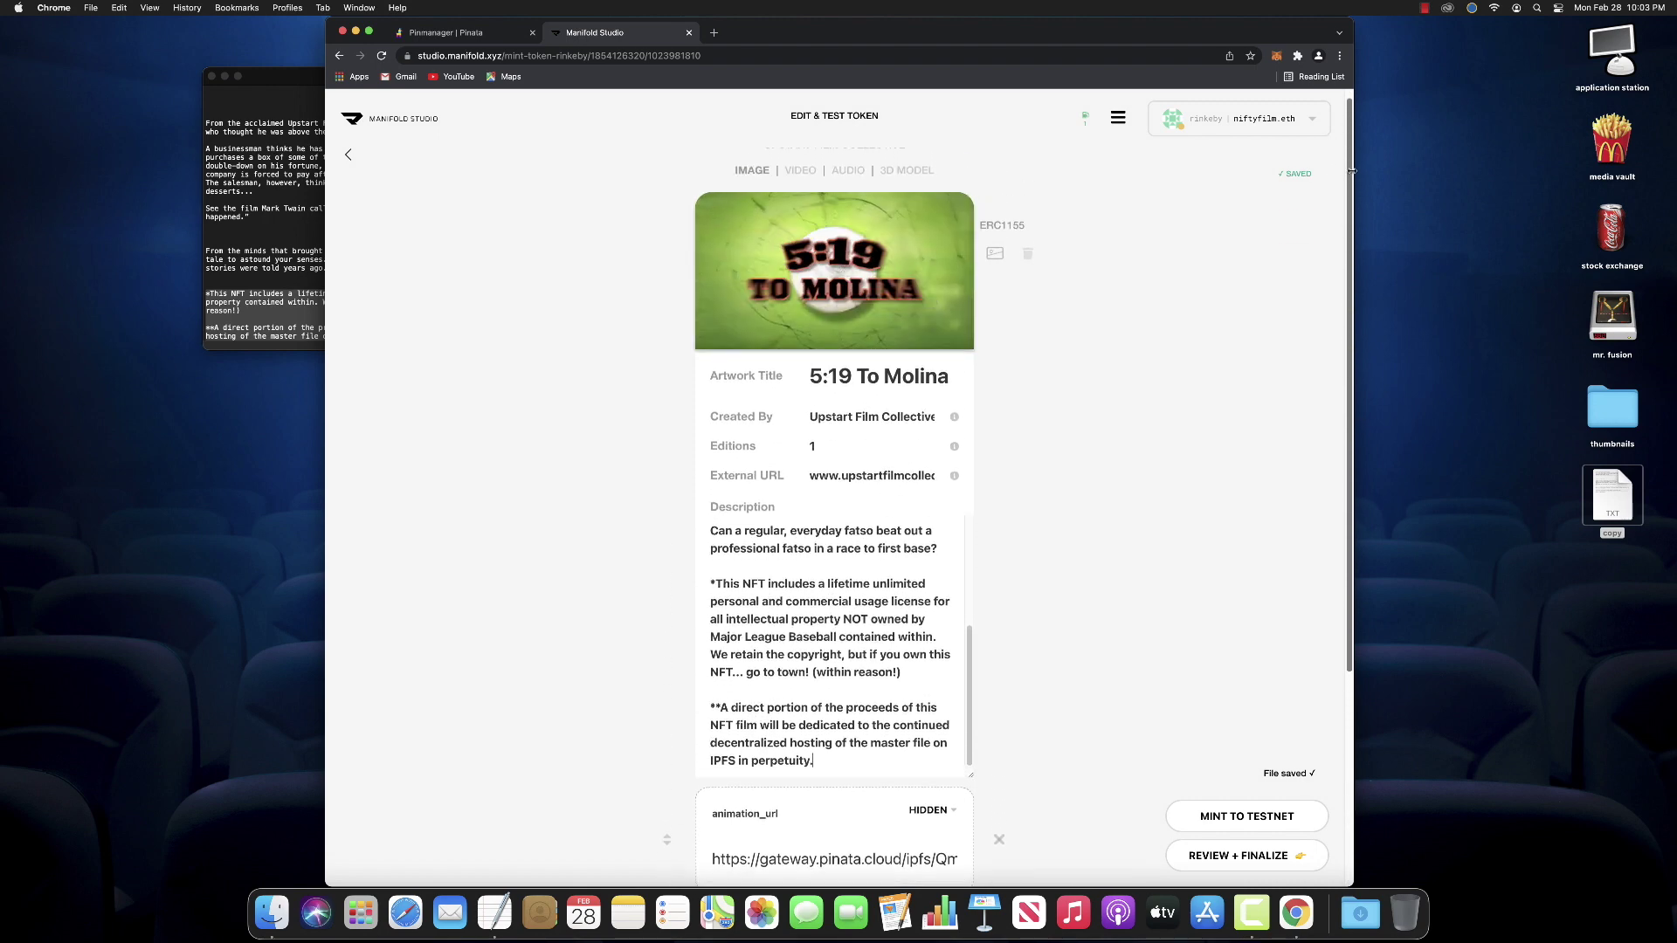
Mint the 5:19 To Molina token to the testnet, confirming the MetaMask transaction.
{"action": "left_click", "coordinate": [1247, 816]}
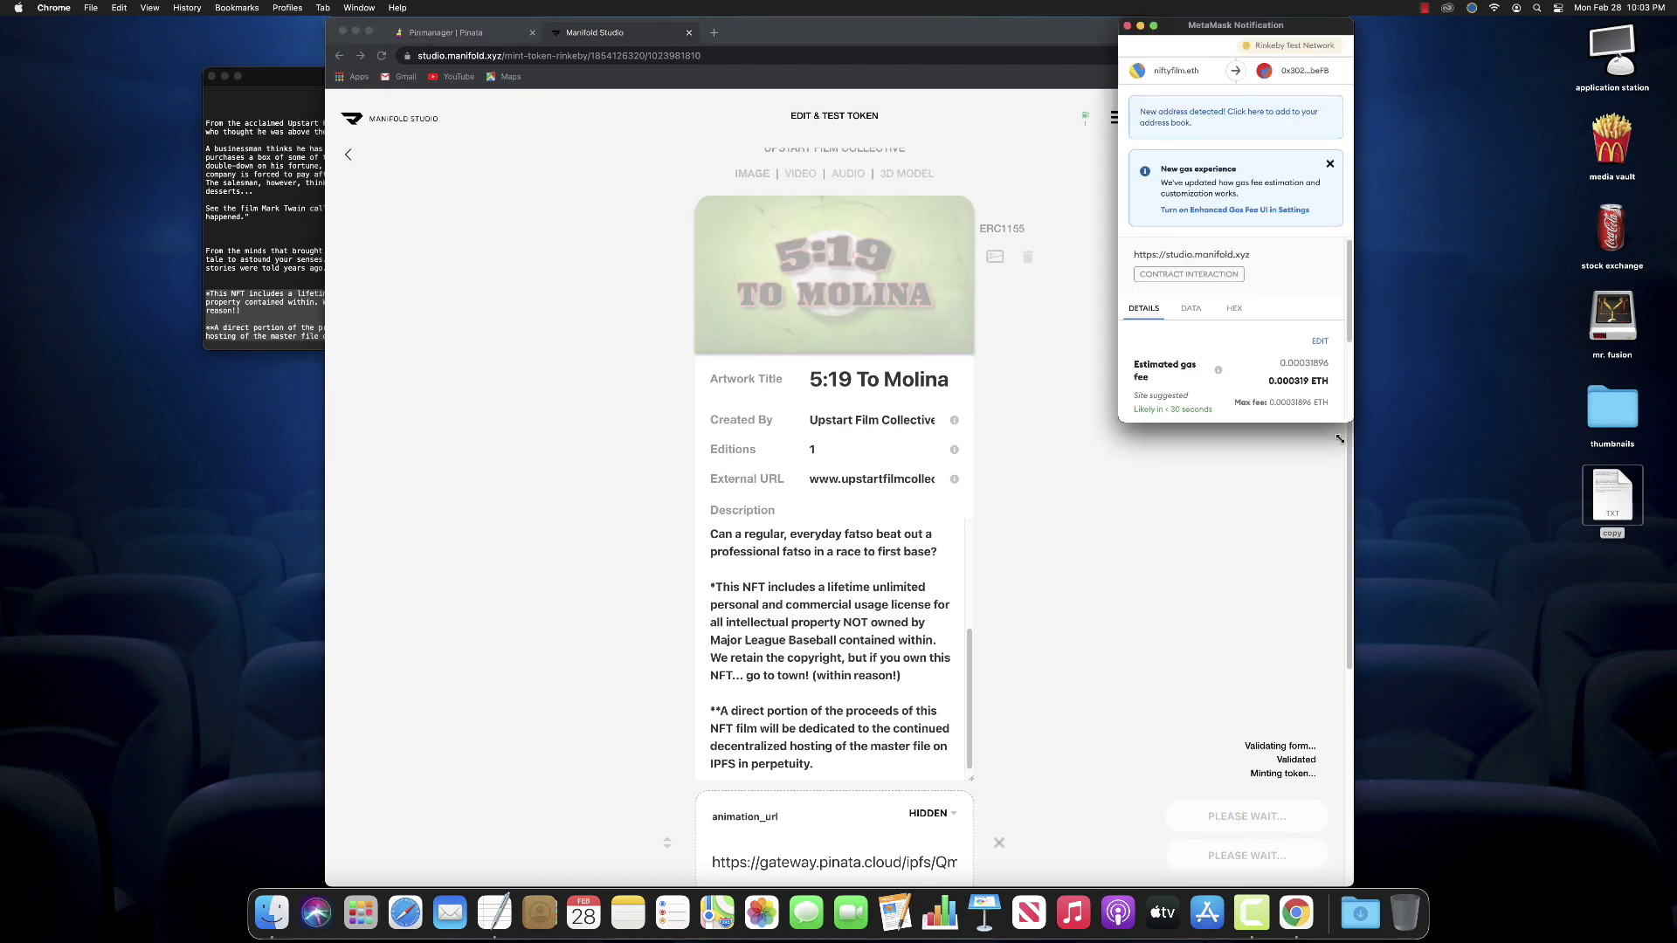
{"action": "scroll", "coordinate": [1349, 335], "scroll_direction": "down", "scroll_amount": 3}
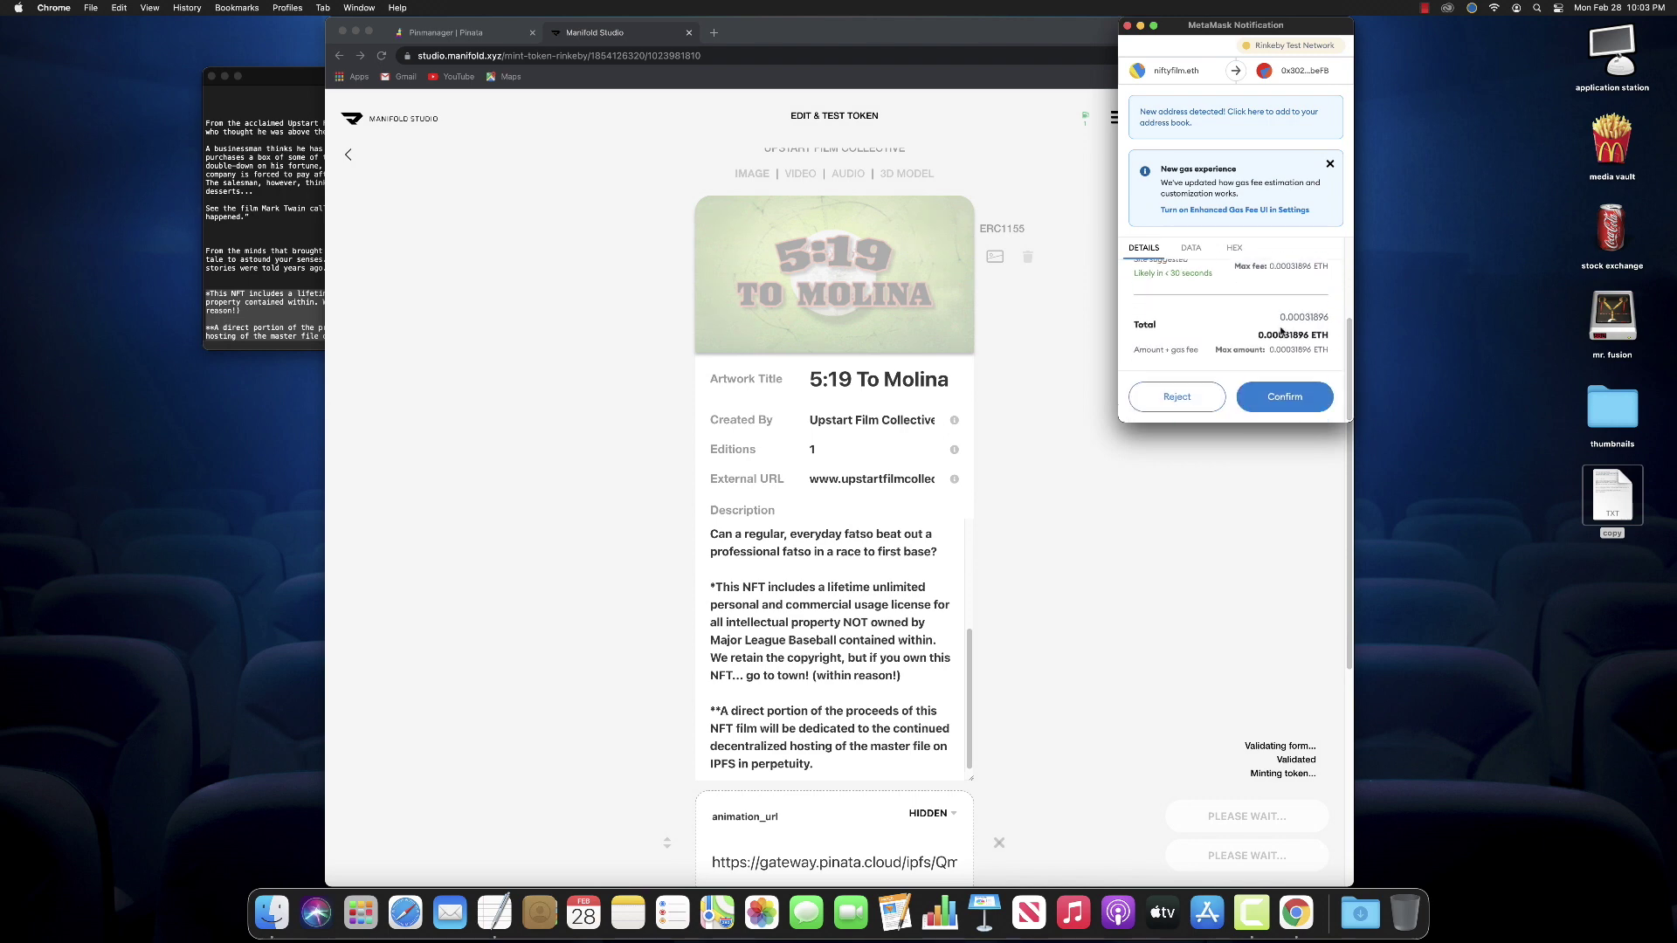
{"action": "left_click", "coordinate": [1297, 398]}
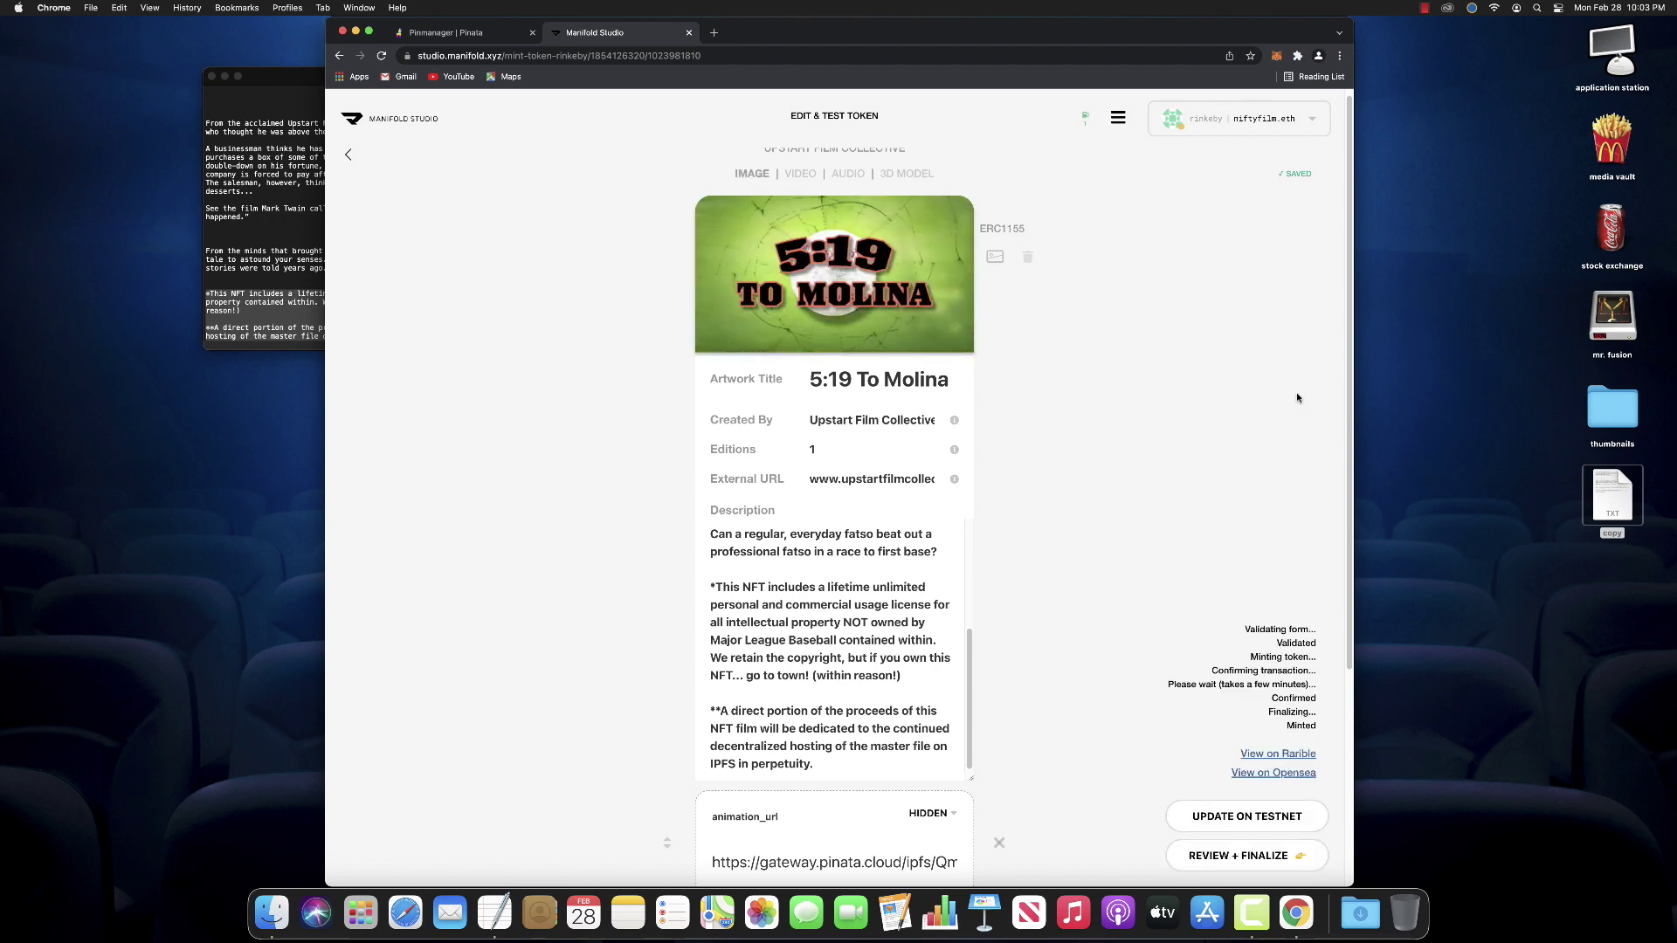
After a failed Rarible load, check 5:19 To Molina's Resolution, Year and contract details on OpenSea.
{"action": "left_click", "coordinate": [1287, 756]}
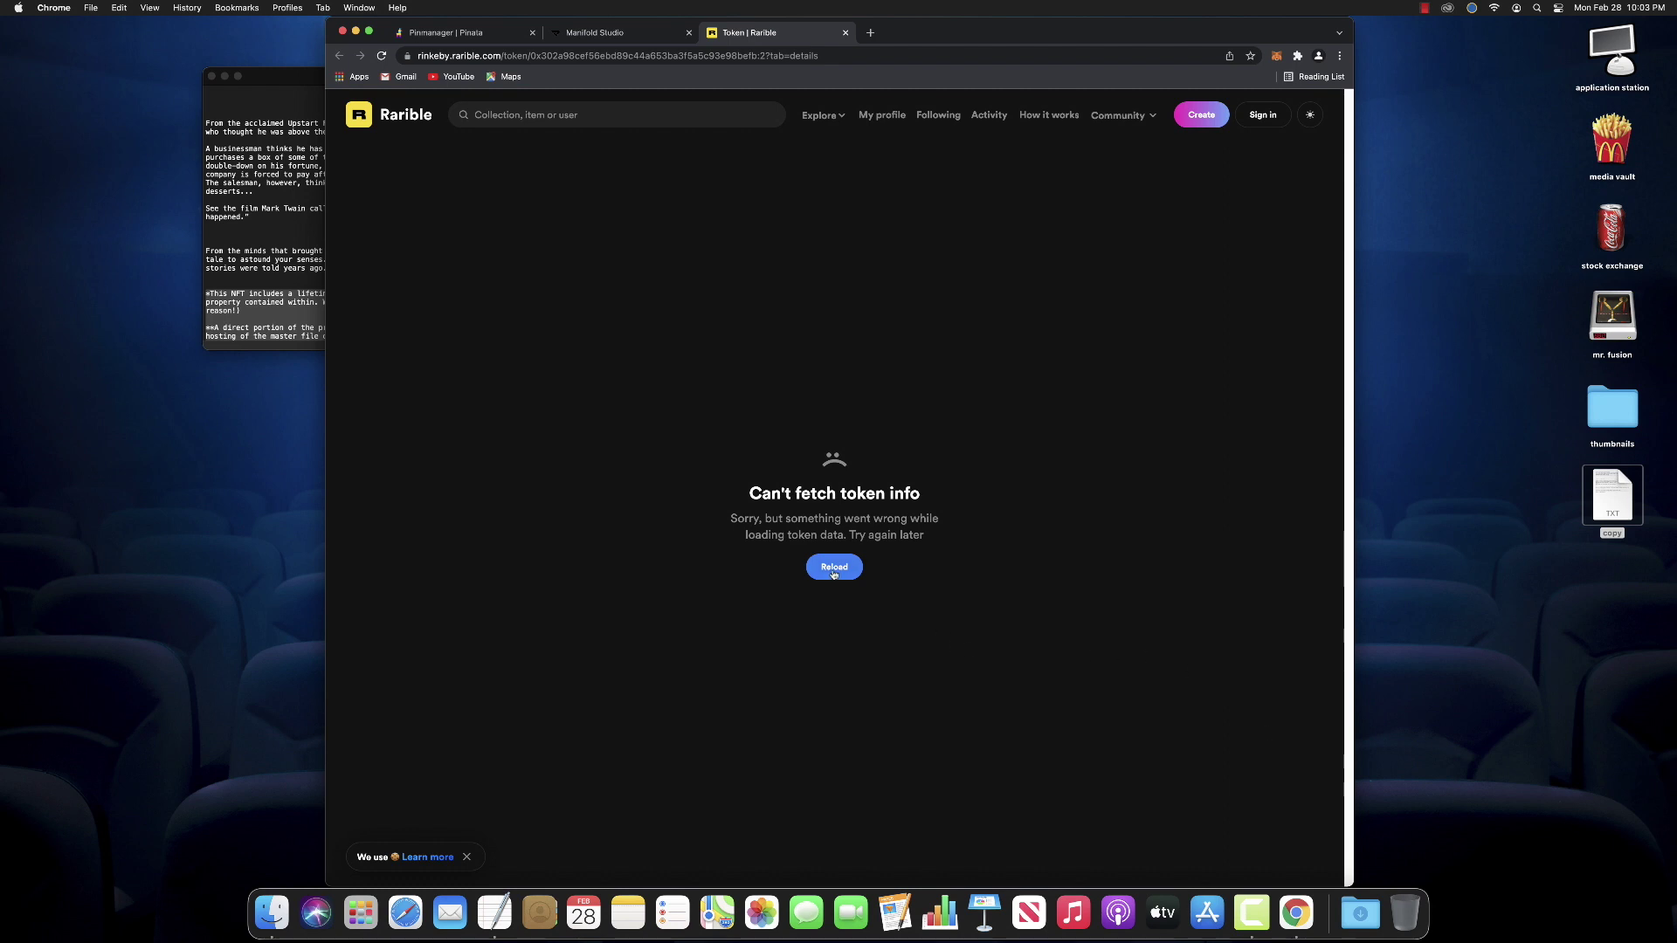
{"action": "left_click", "coordinate": [846, 33]}
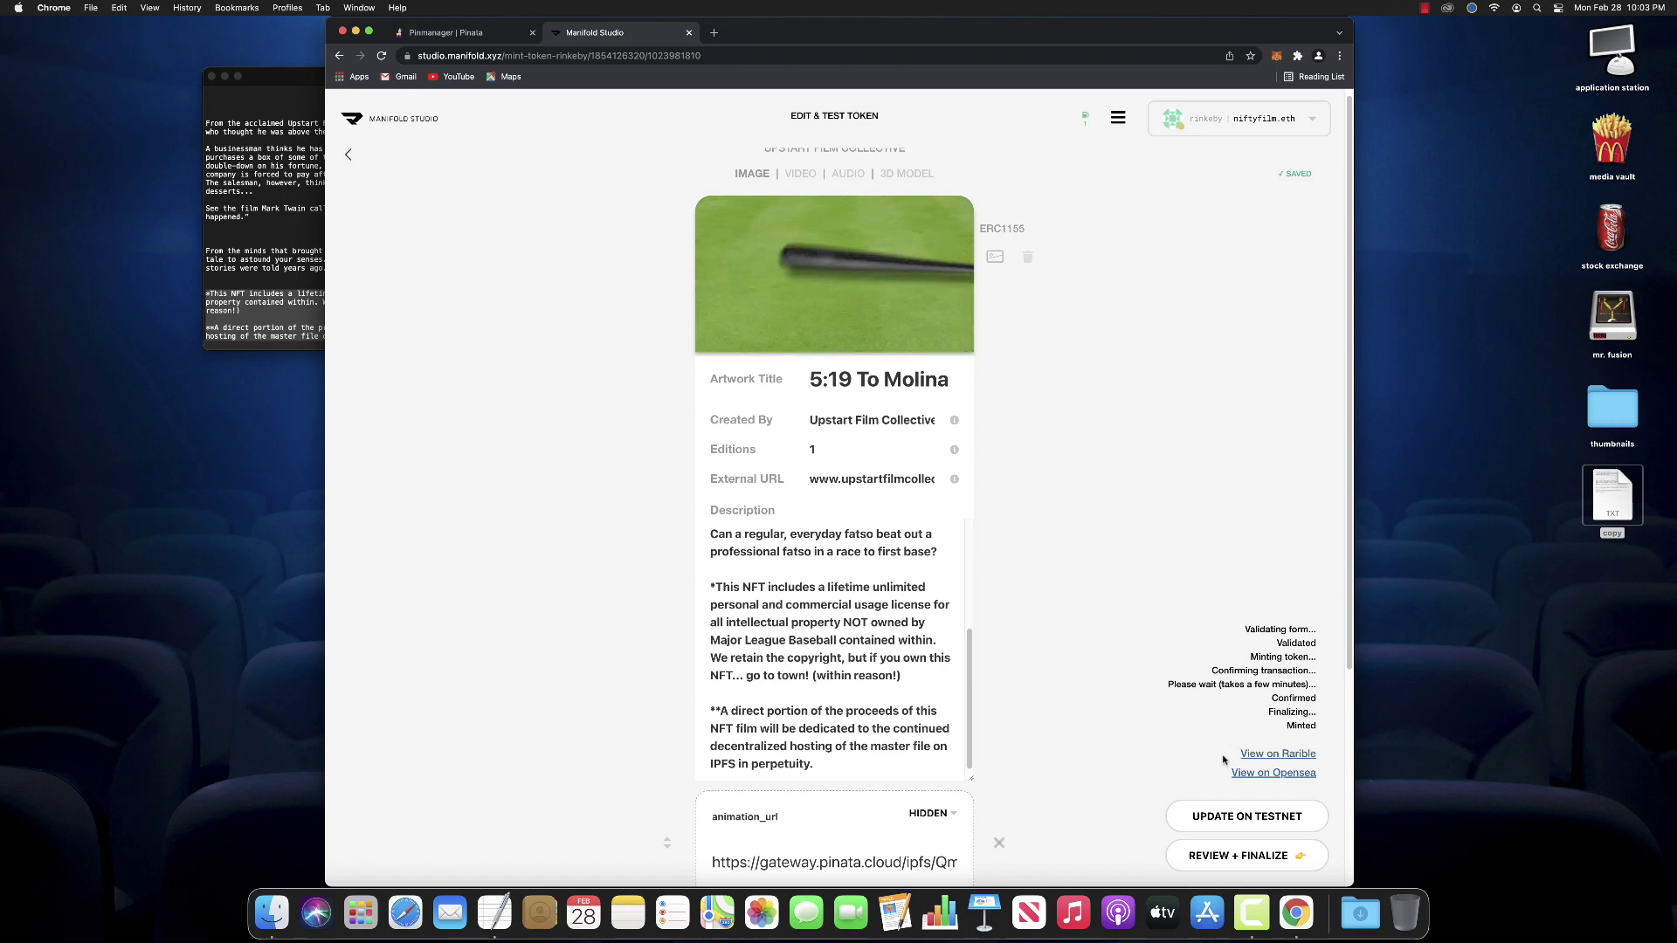
{"action": "left_click", "coordinate": [1260, 774]}
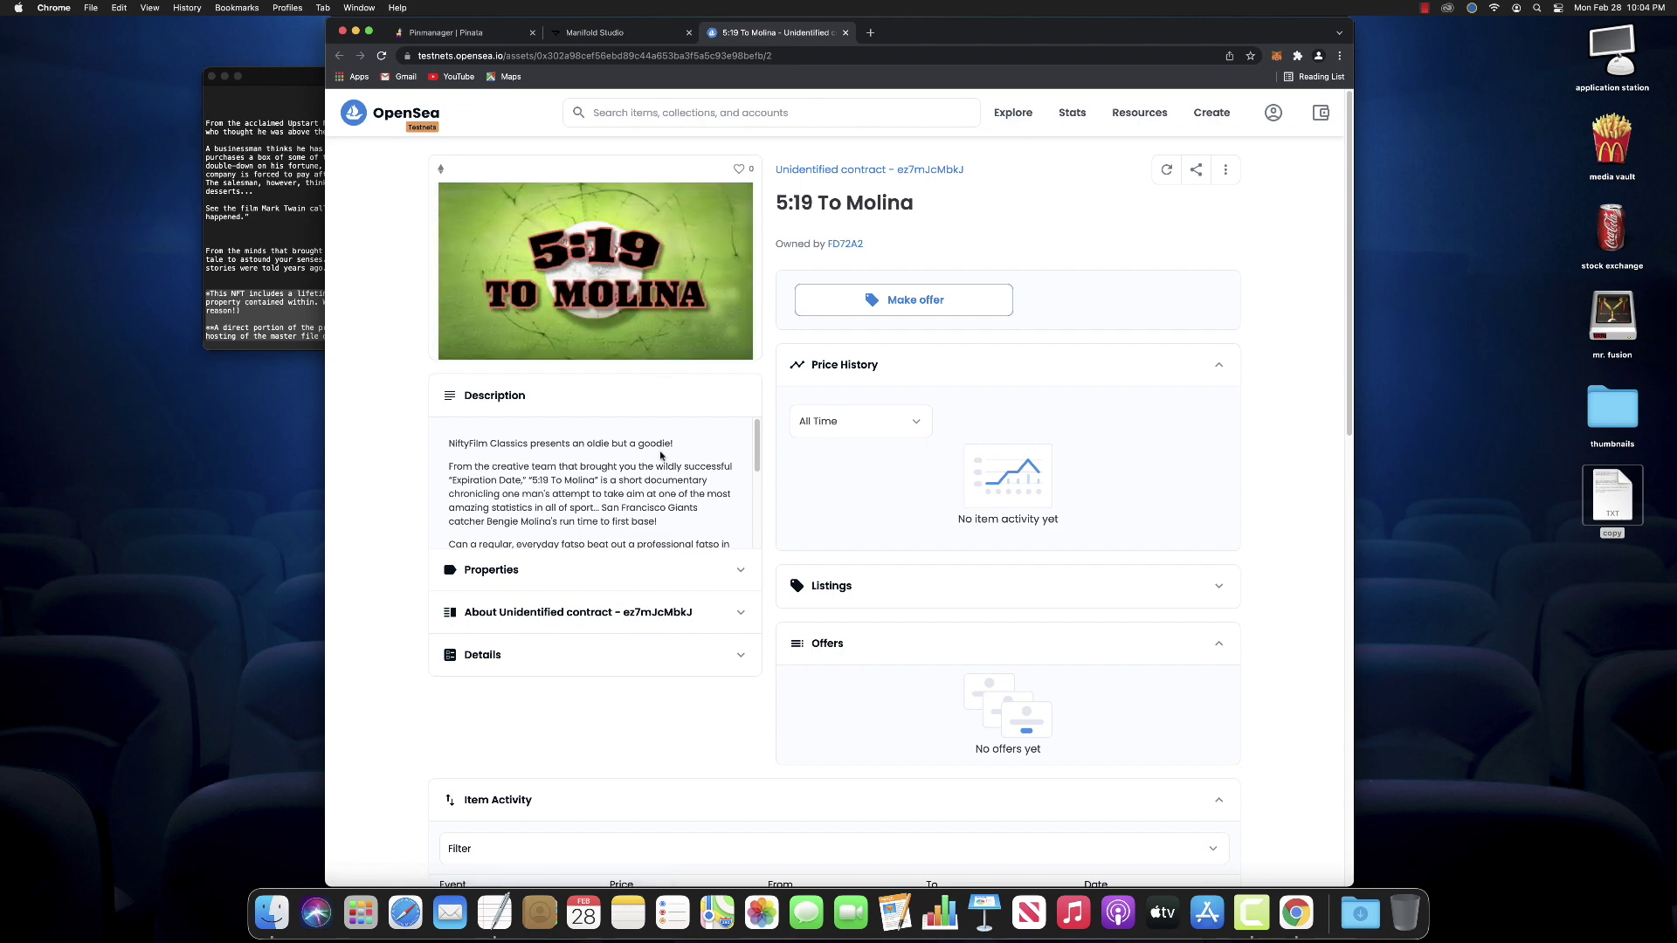
{"action": "left_click_drag", "start_coordinate": [757, 455], "coordinate": [758, 533]}
{"action": "left_click", "coordinate": [738, 569]}
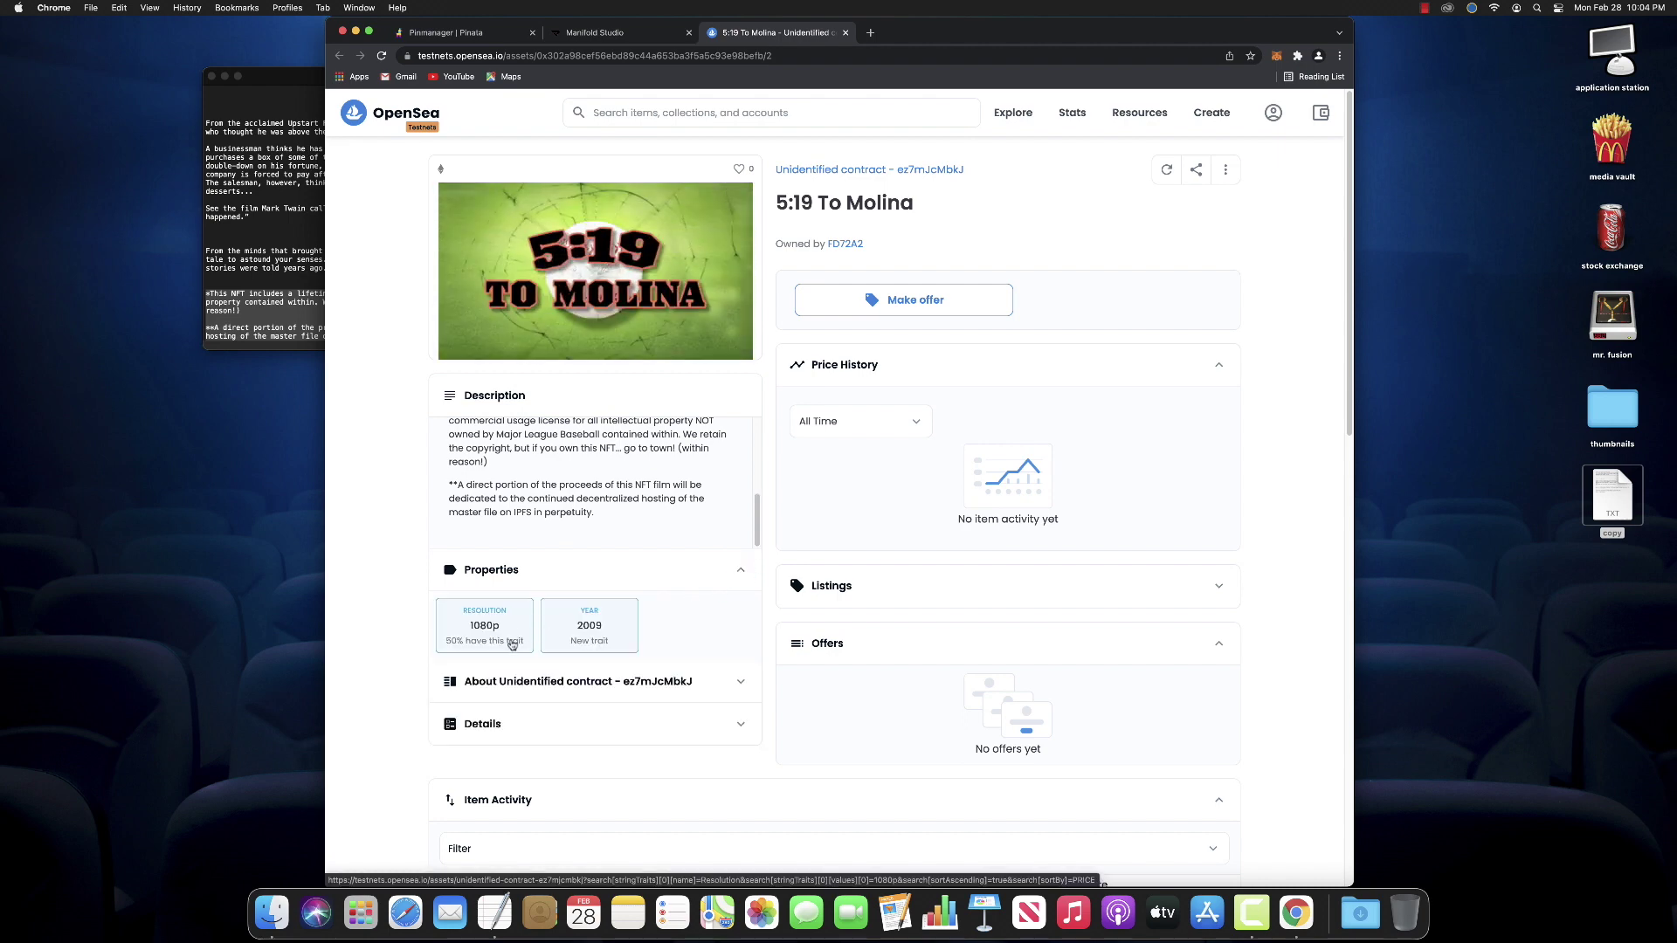
{"action": "left_click", "coordinate": [732, 682]}
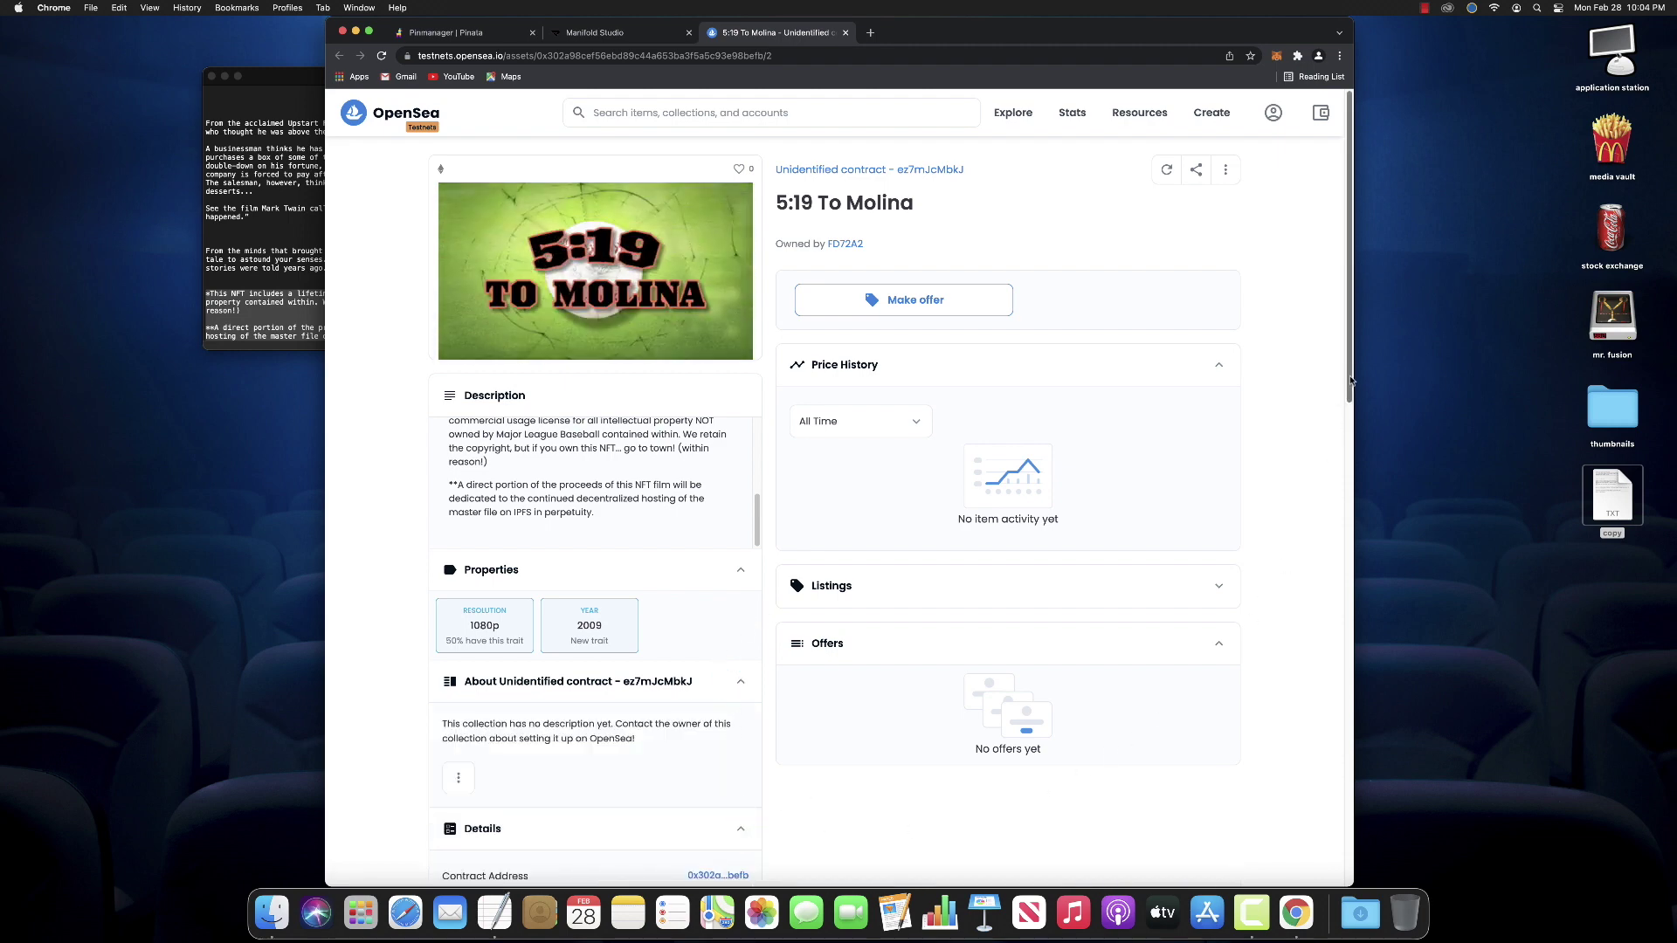
{"action": "left_click_drag", "start_coordinate": [1350, 375], "coordinate": [1281, 233]}
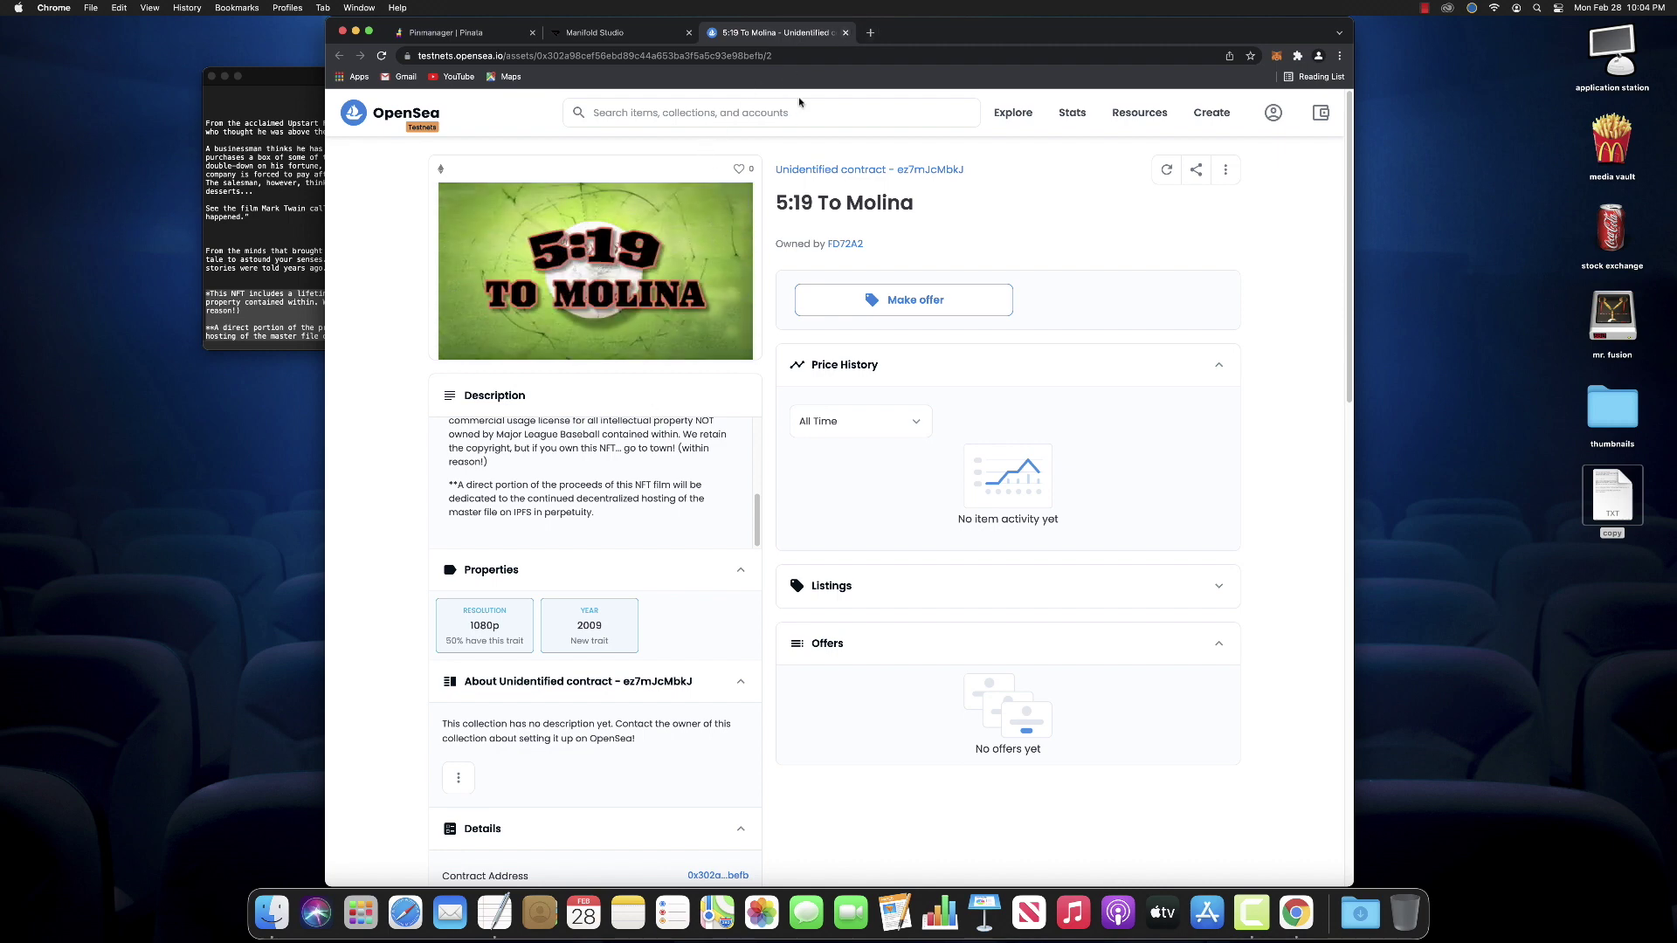
Close OpenSea and load the token's Rarible page, reloading it once.
{"action": "left_click", "coordinate": [846, 33]}
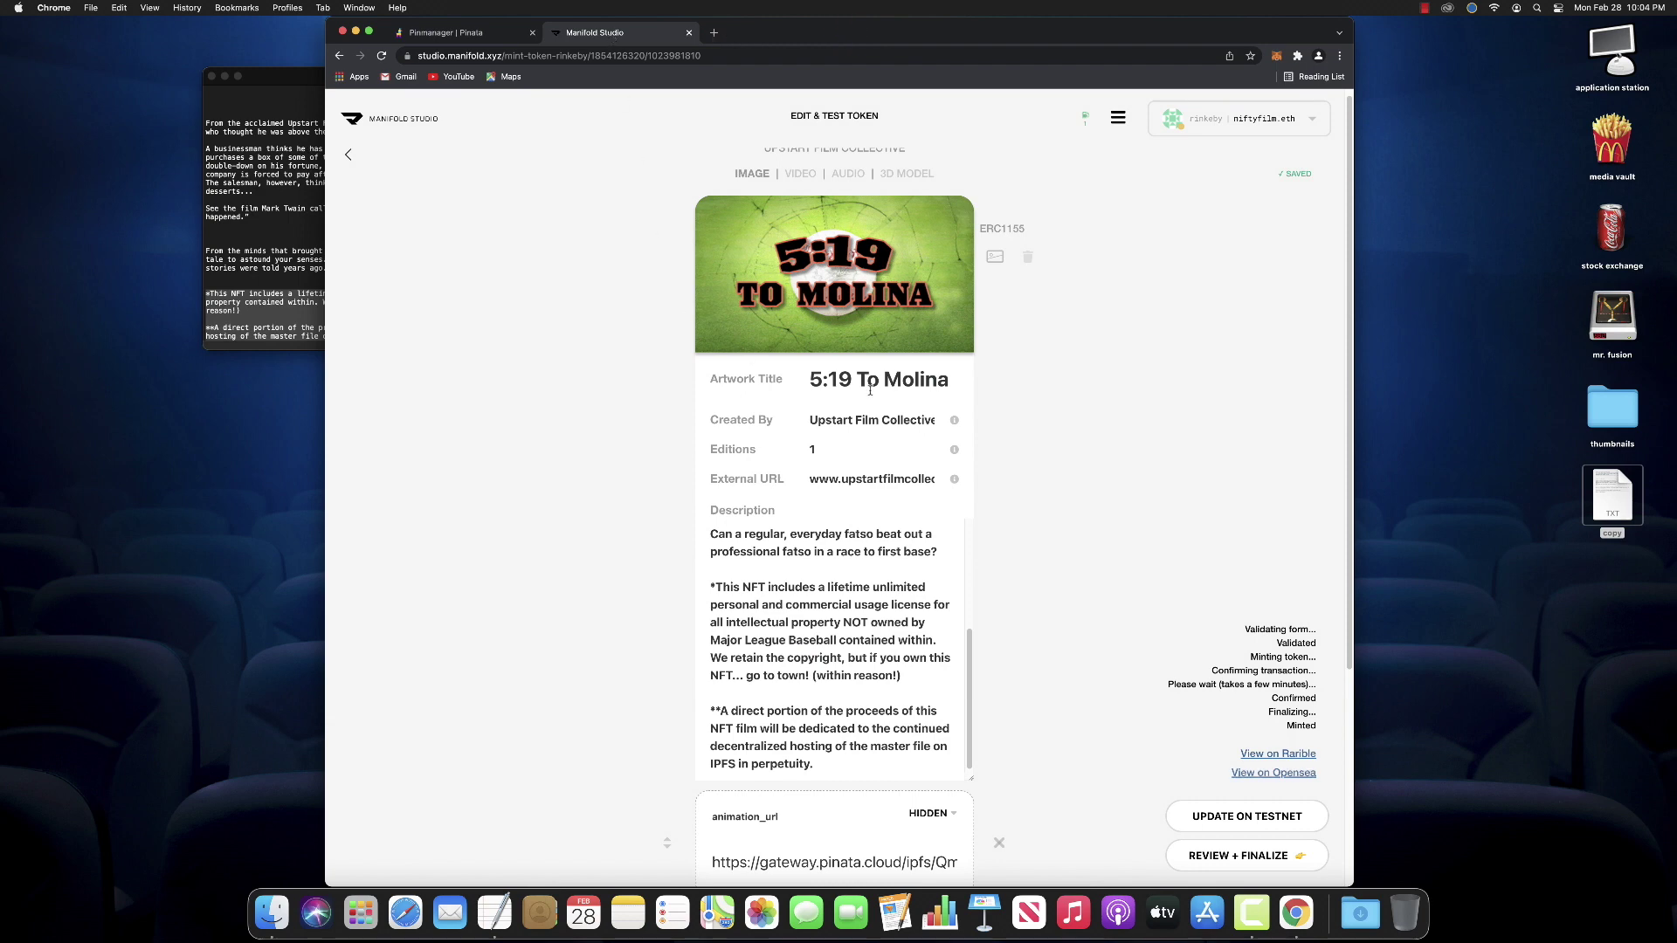
{"action": "left_click", "coordinate": [1271, 753]}
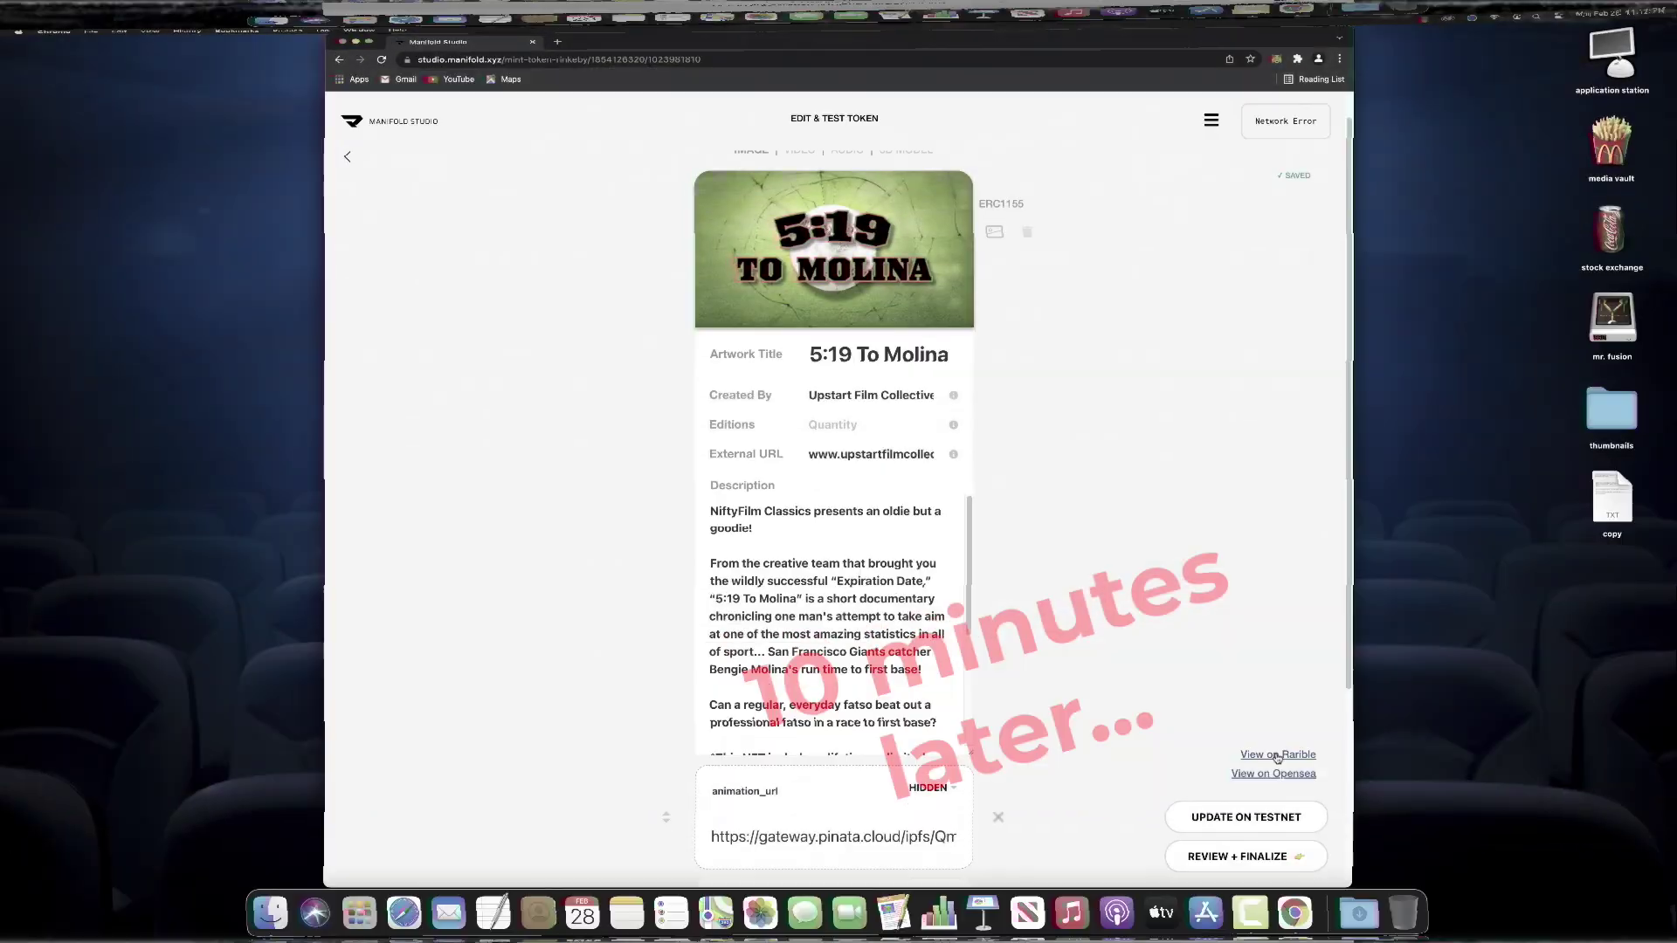
{"action": "left_click", "coordinate": [1274, 752]}
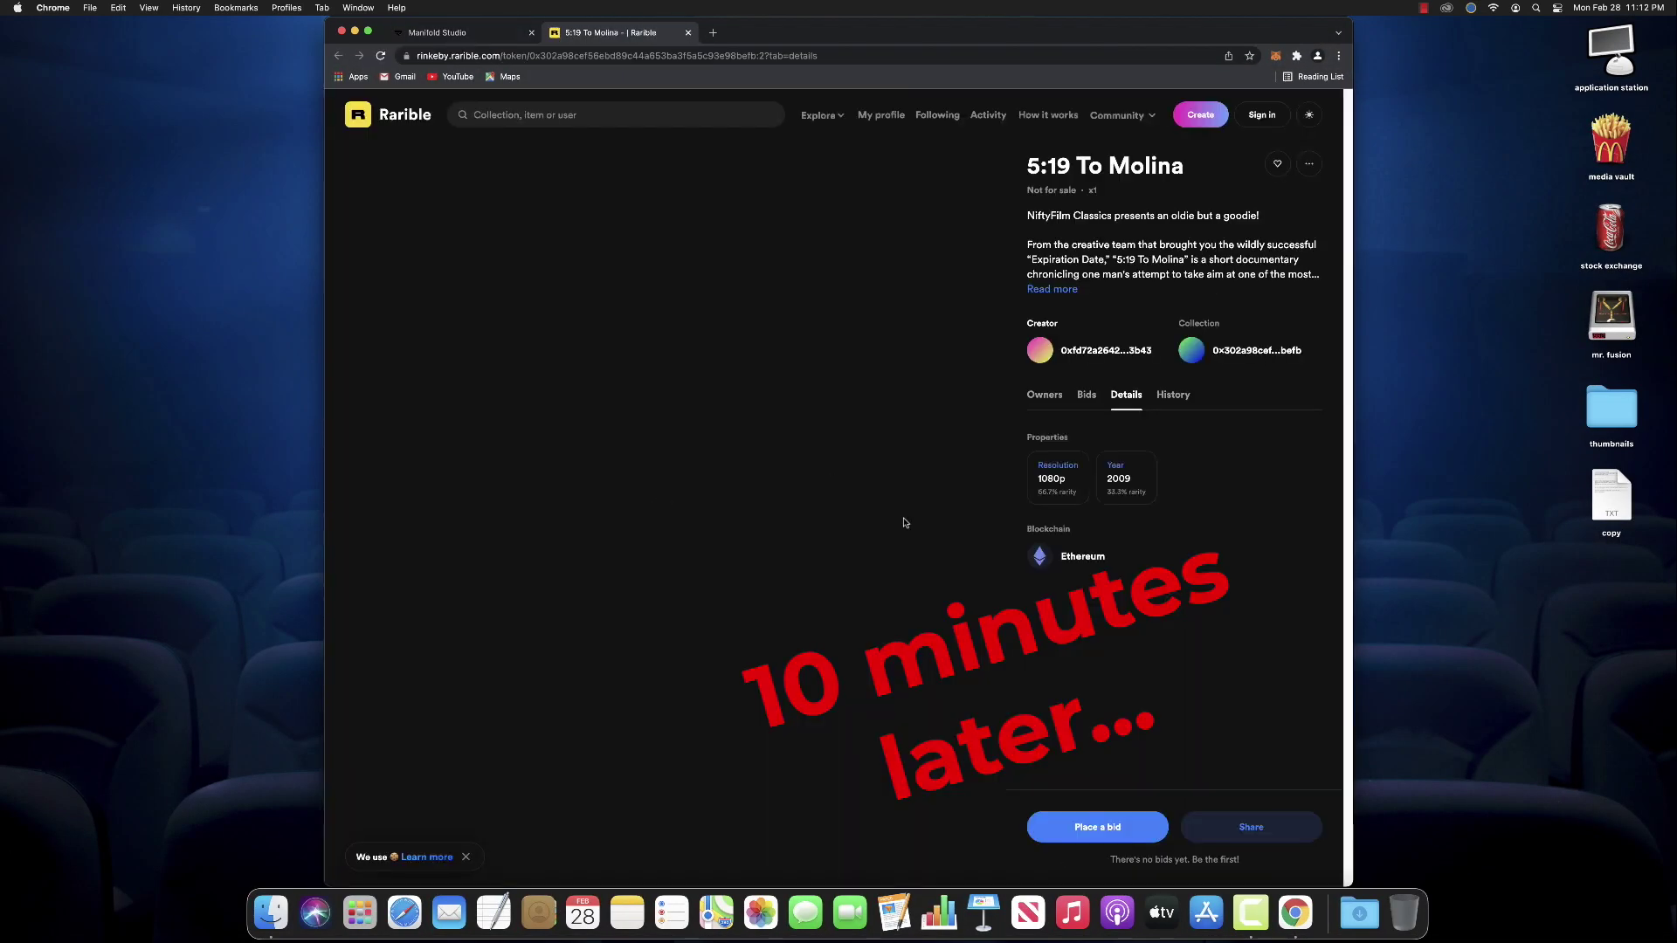
Expand the full description and play the 5:19 To Molina video with sound.
{"action": "left_click", "coordinate": [1049, 289]}
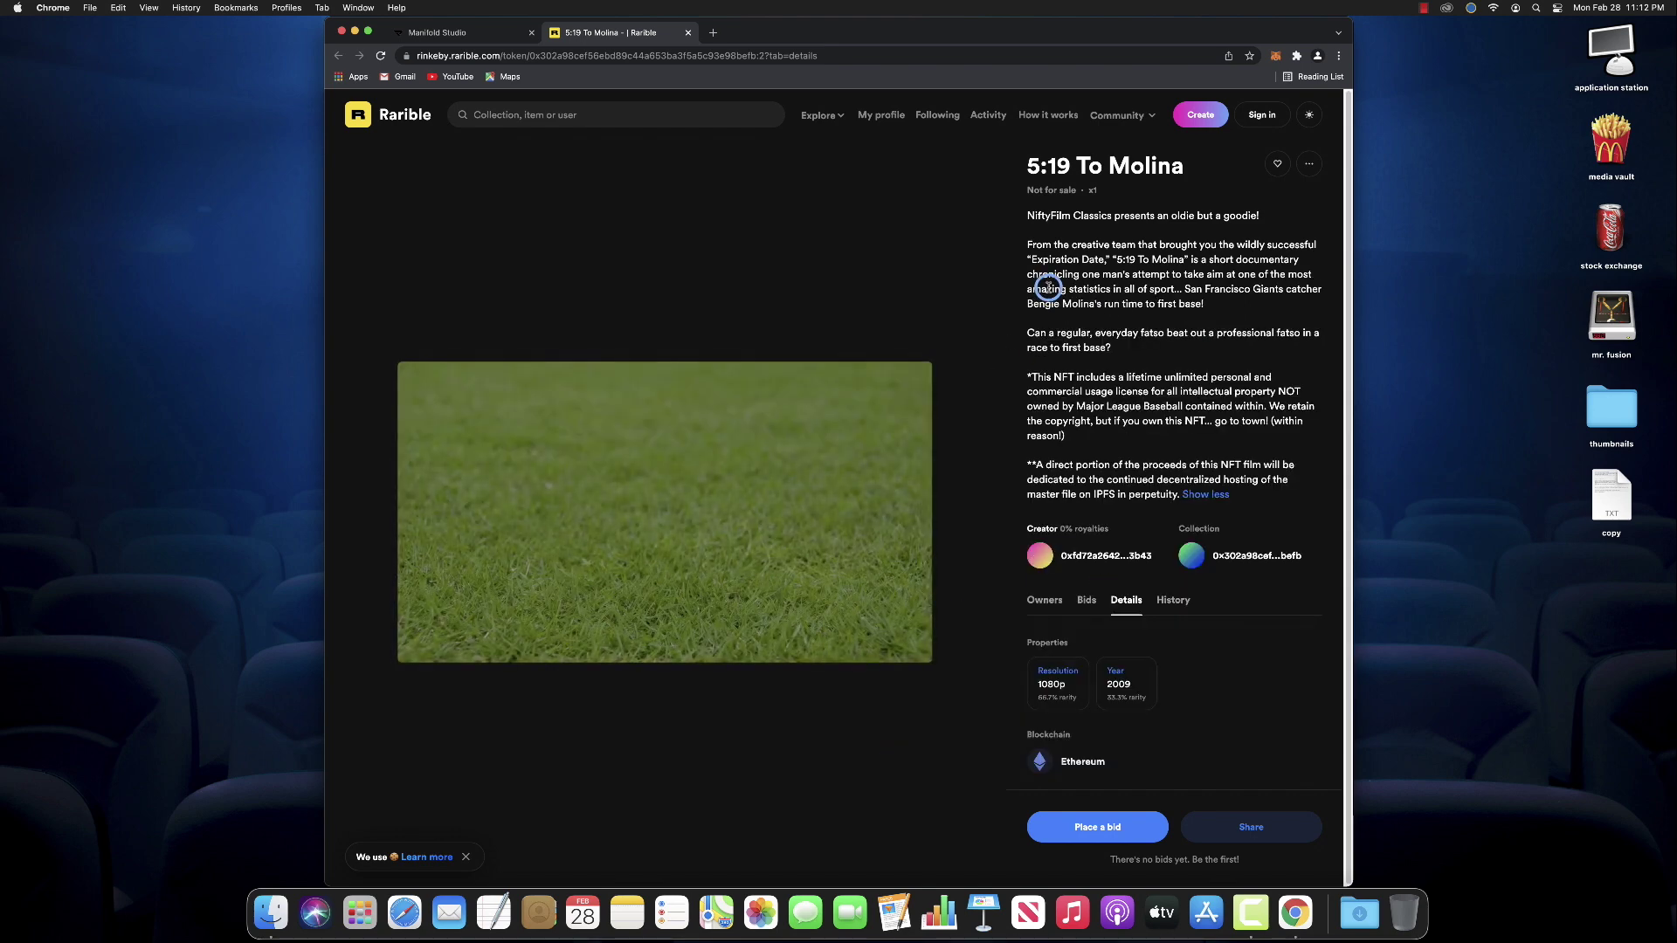
{"action": "mouse_move", "coordinate": [837, 588]}
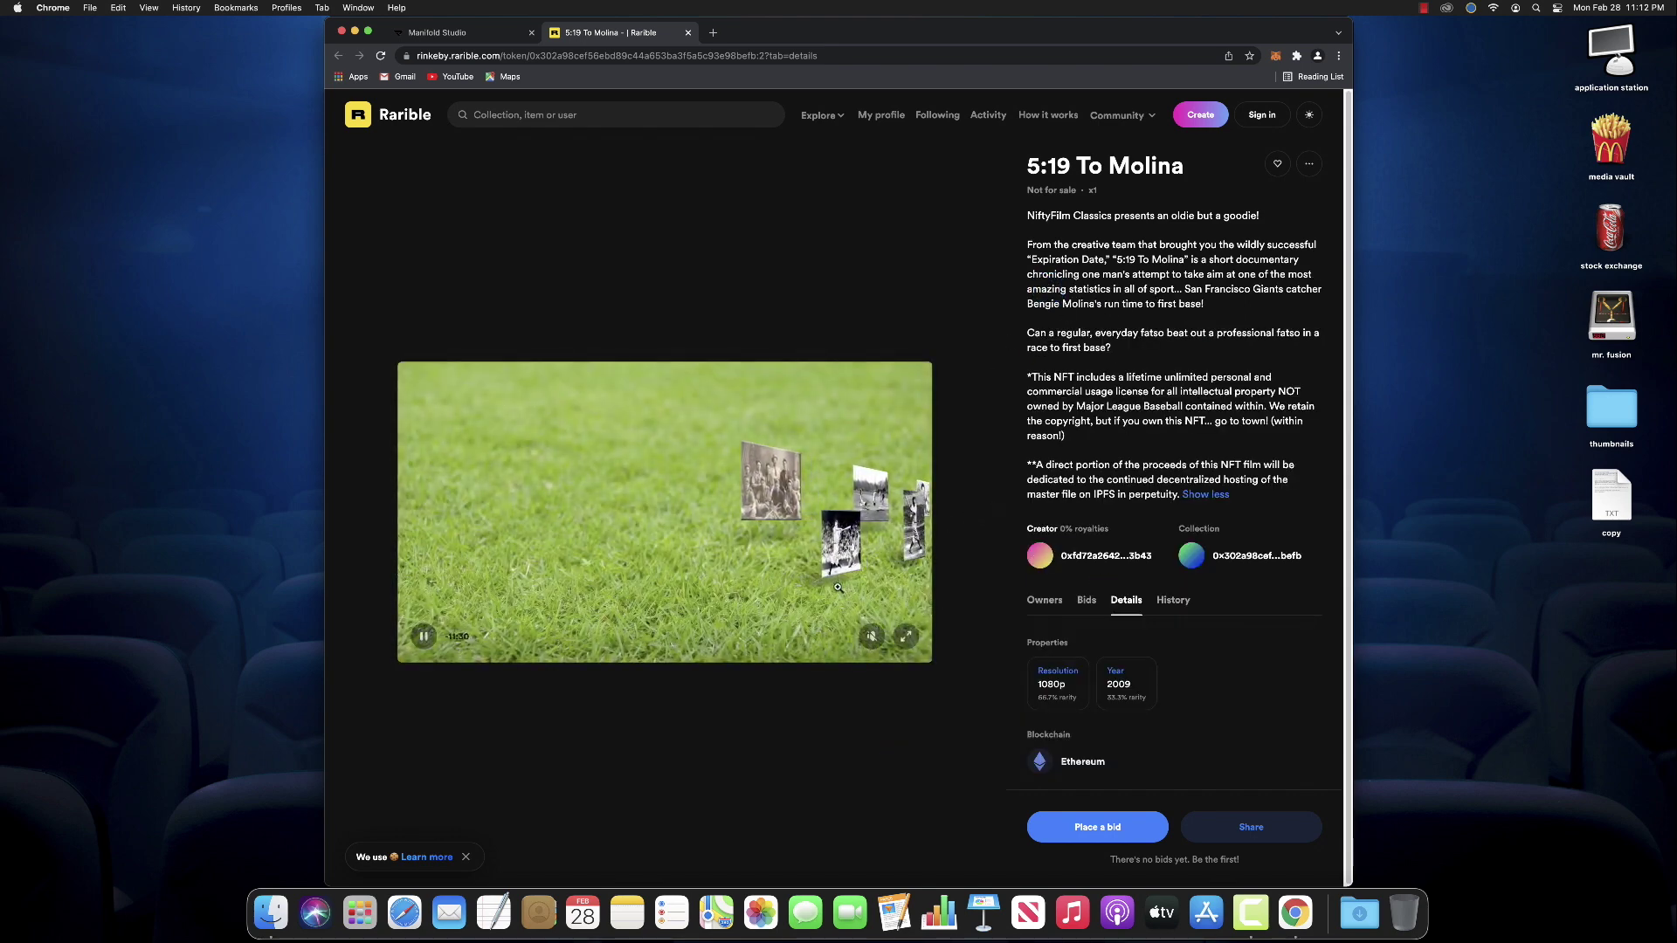
{"action": "left_click", "coordinate": [879, 644]}
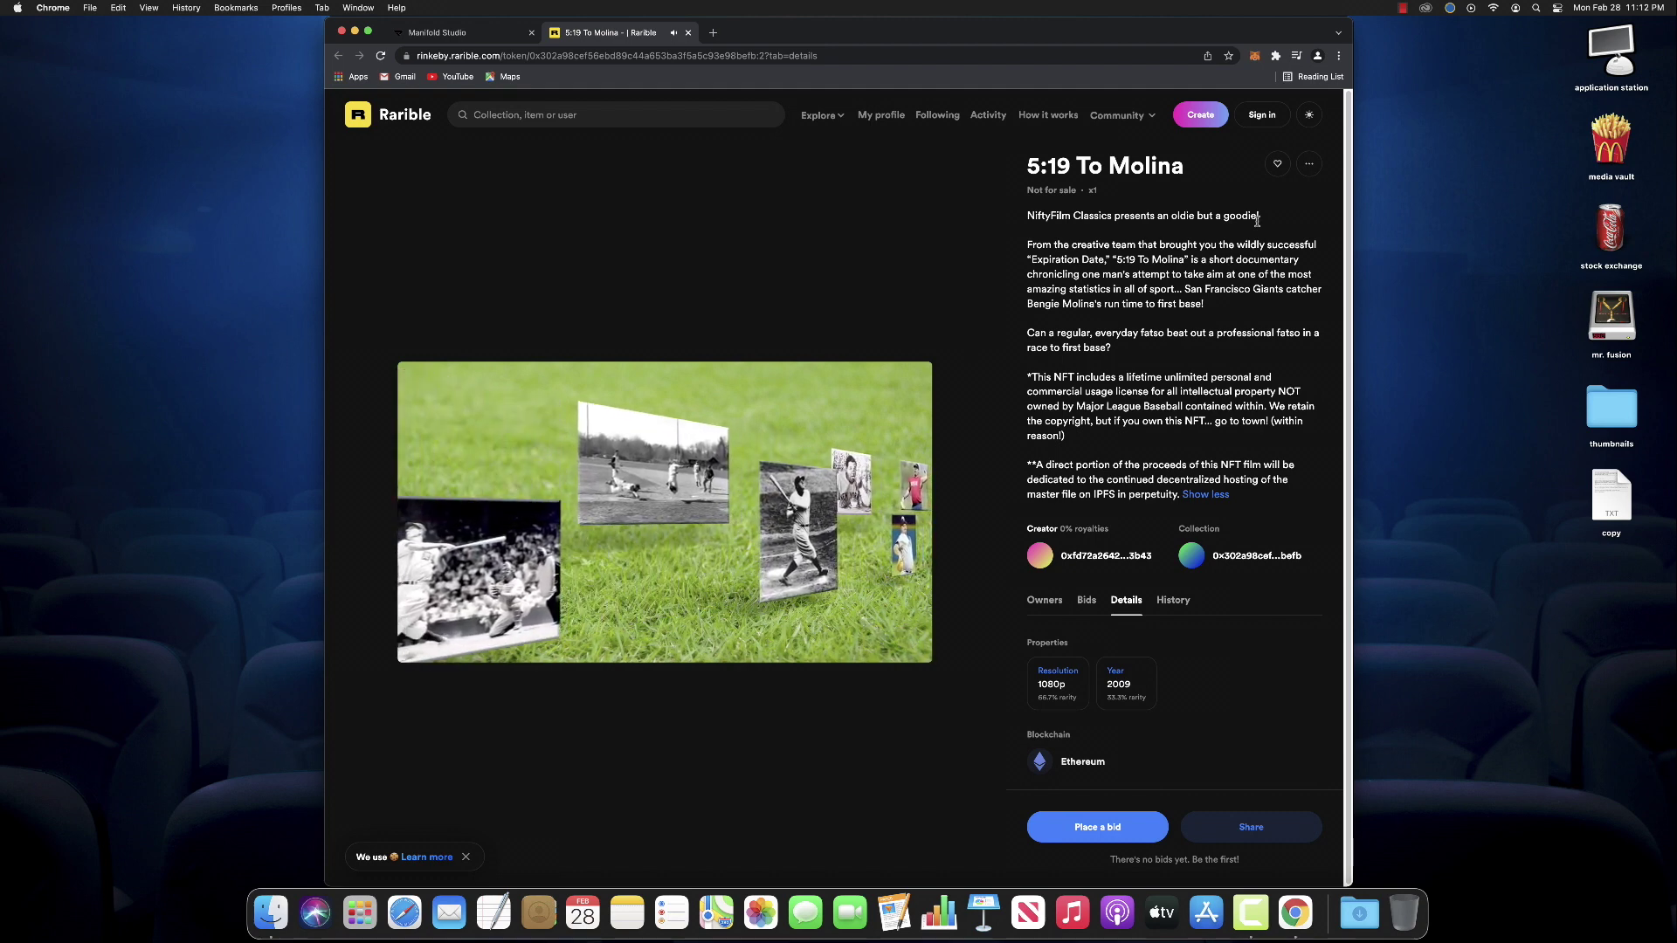
Play the original video from IPFS, pause it, and close that page.
{"action": "left_click", "coordinate": [1308, 164]}
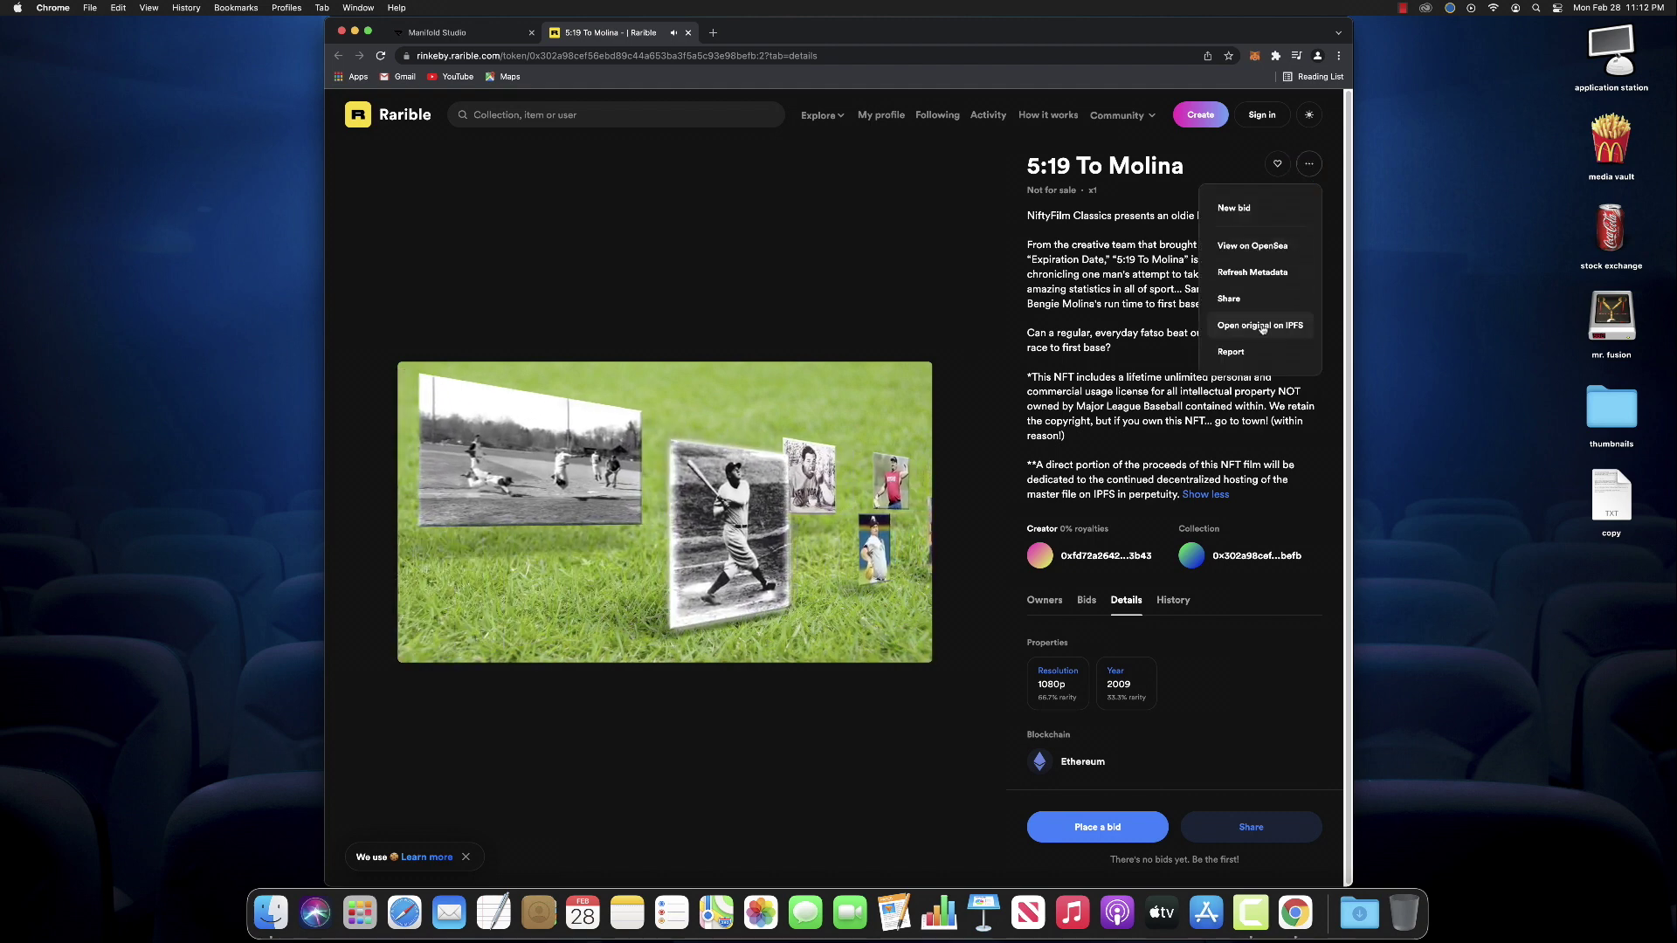
{"action": "left_click", "coordinate": [1260, 326]}
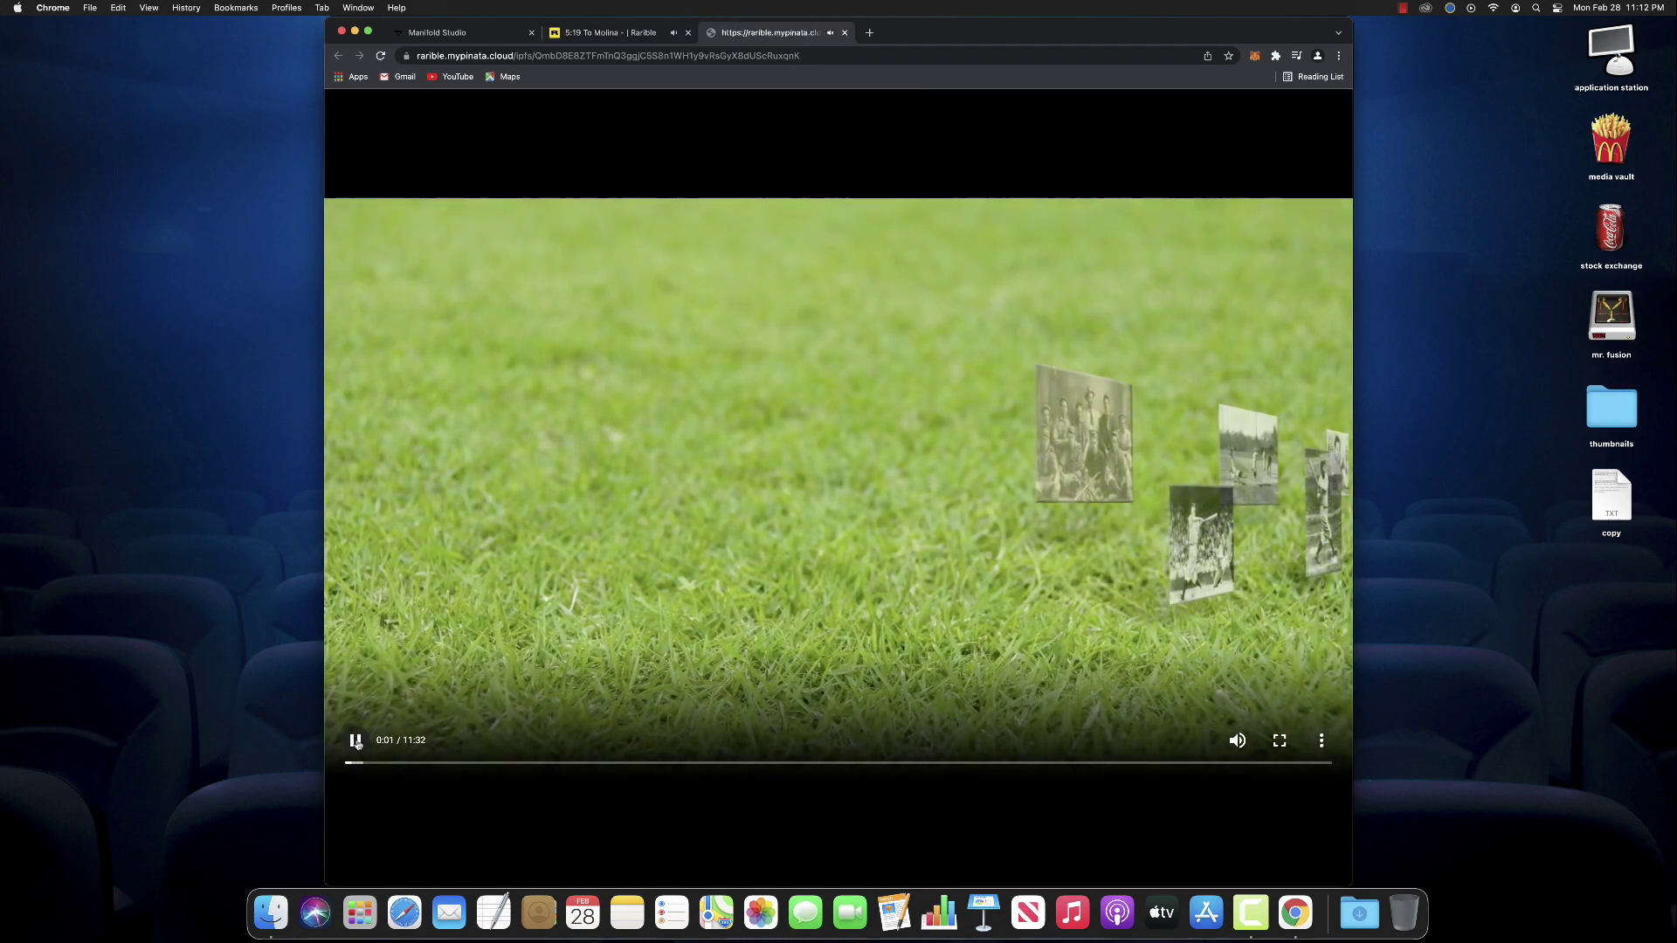
{"action": "key", "text": "space"}
{"action": "left_click", "coordinate": [845, 34]}
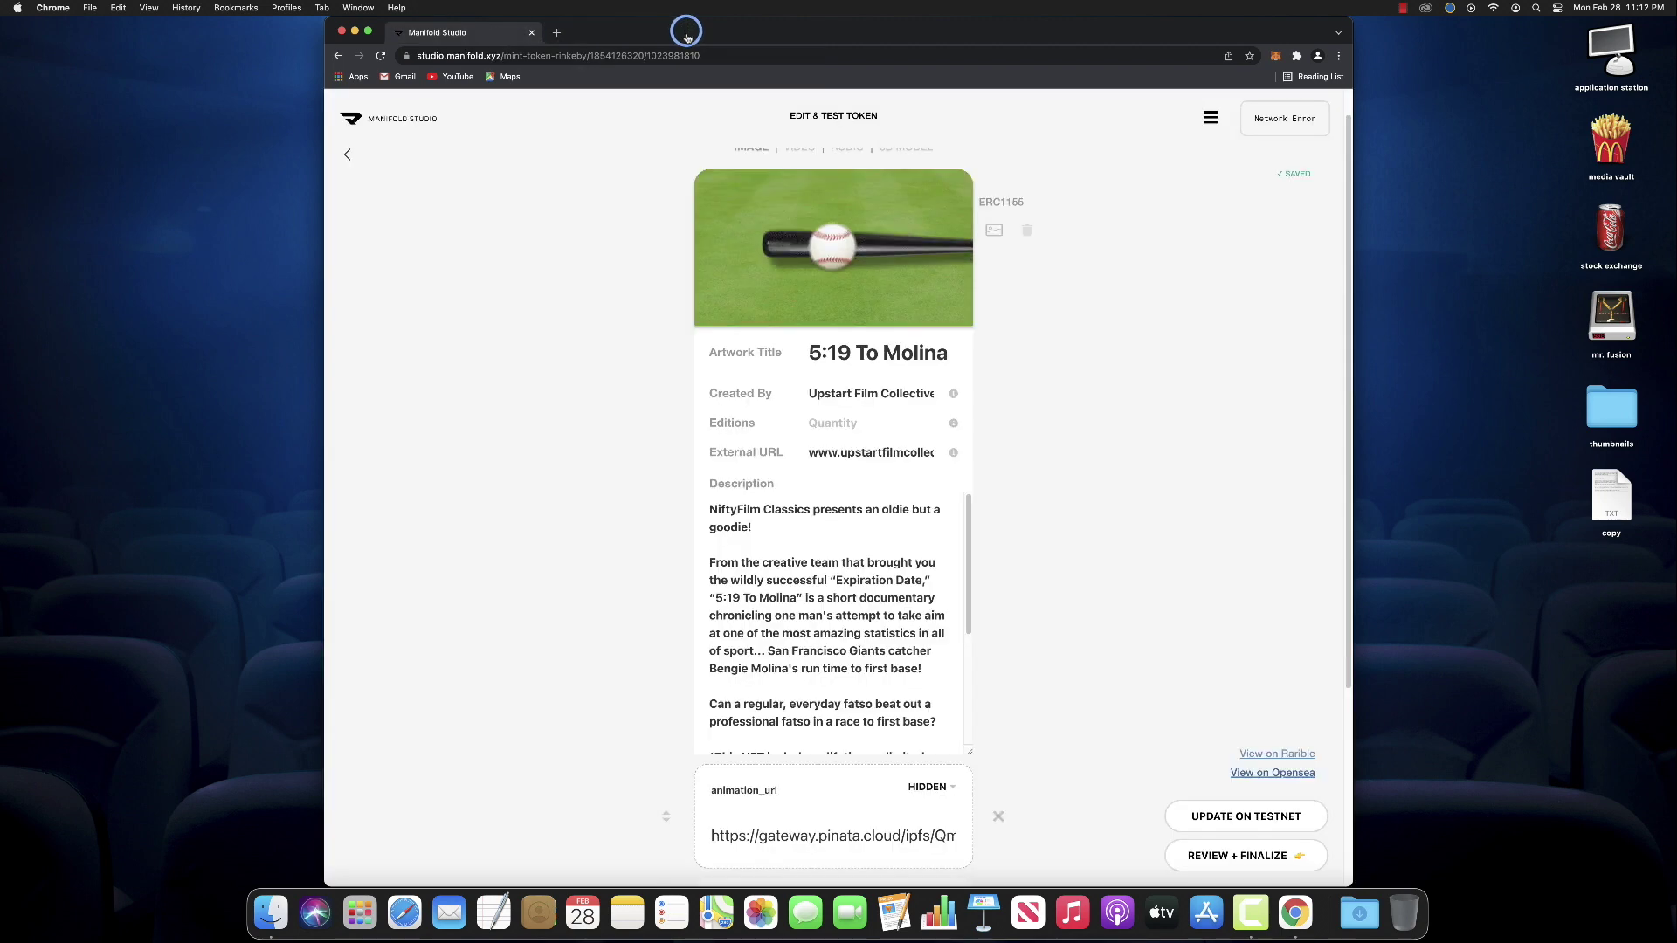
Close Rarible, return to the token list and open the Expiration Date token.
{"action": "left_click", "coordinate": [688, 33]}
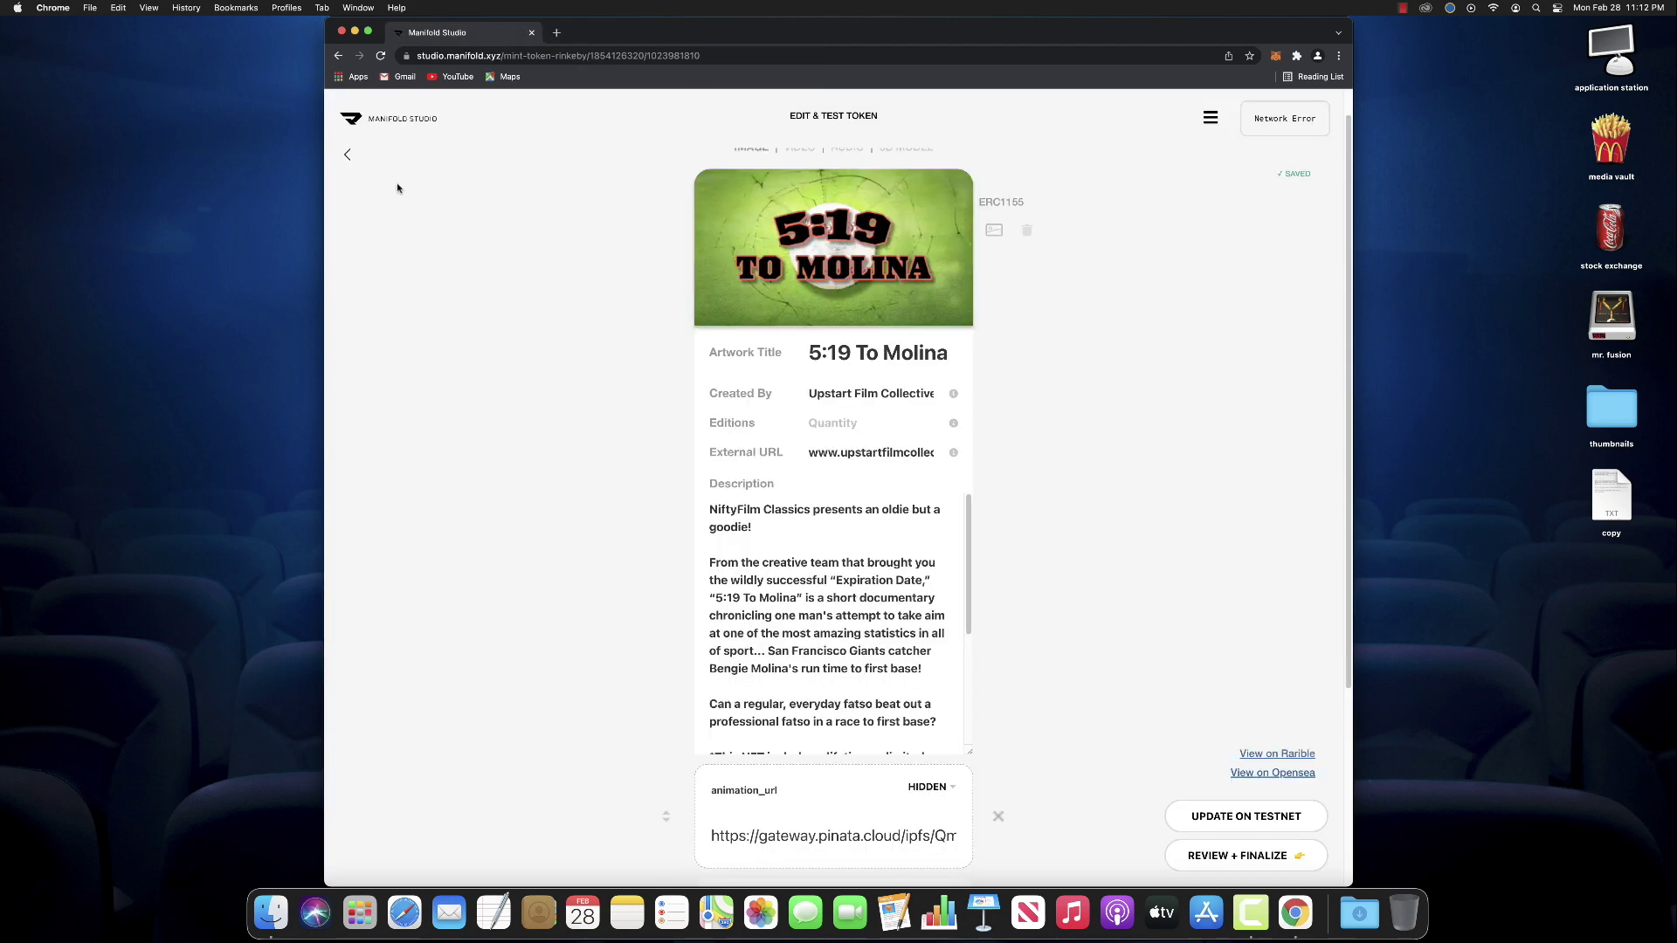
{"action": "left_click", "coordinate": [348, 159]}
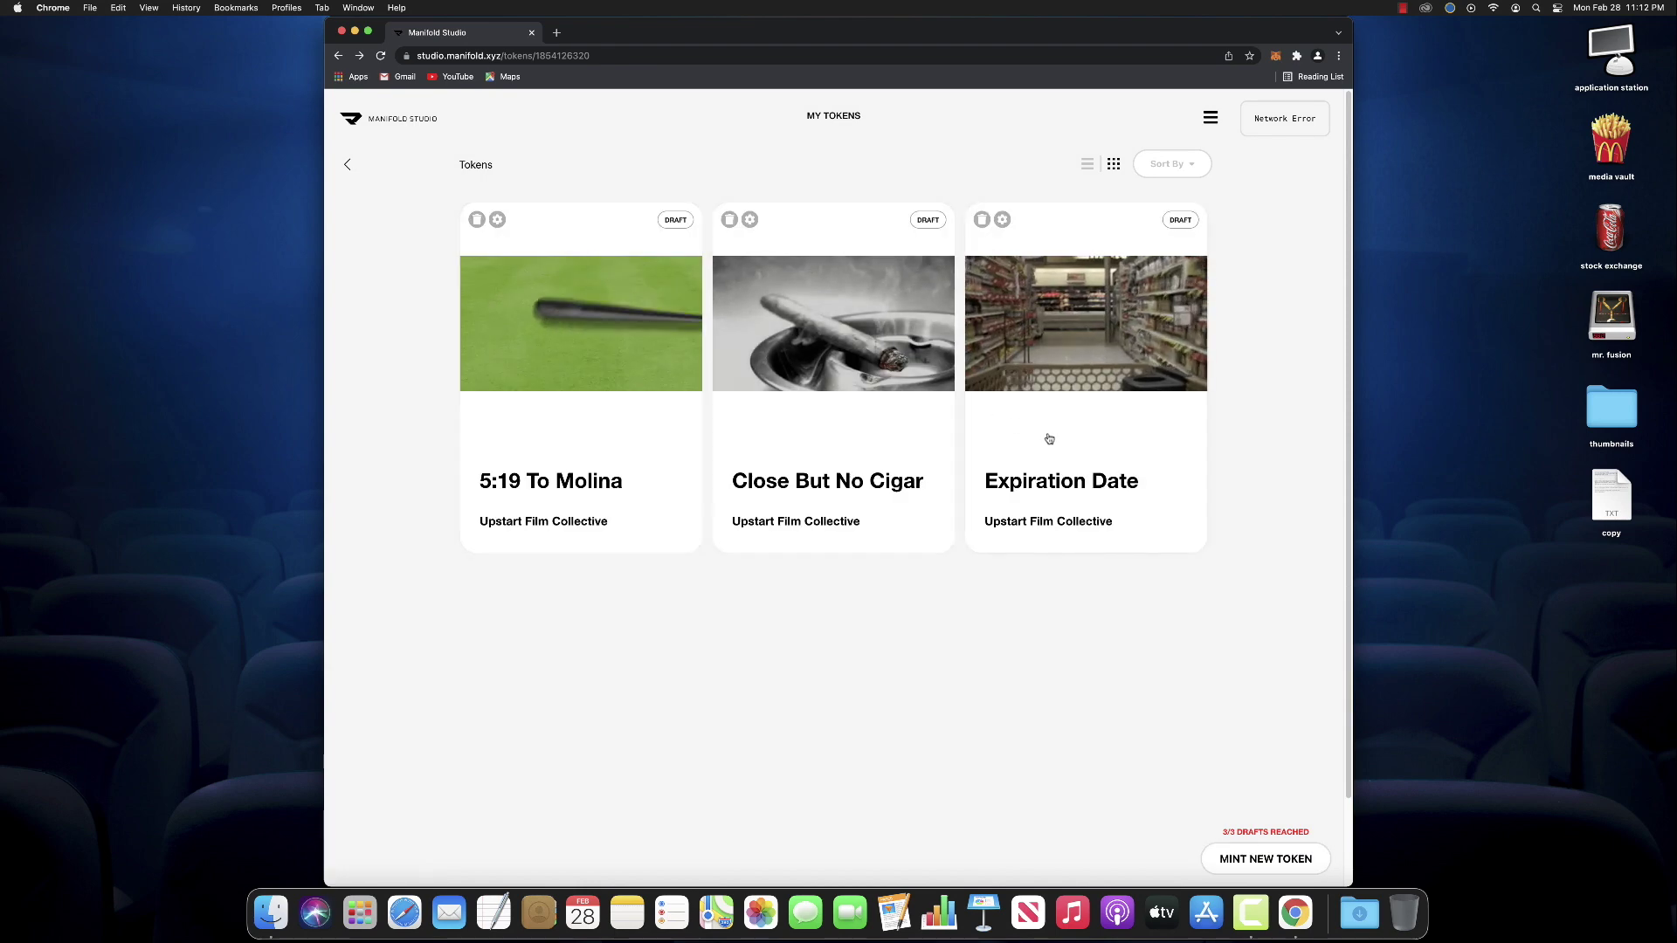
{"action": "left_click", "coordinate": [1077, 448]}
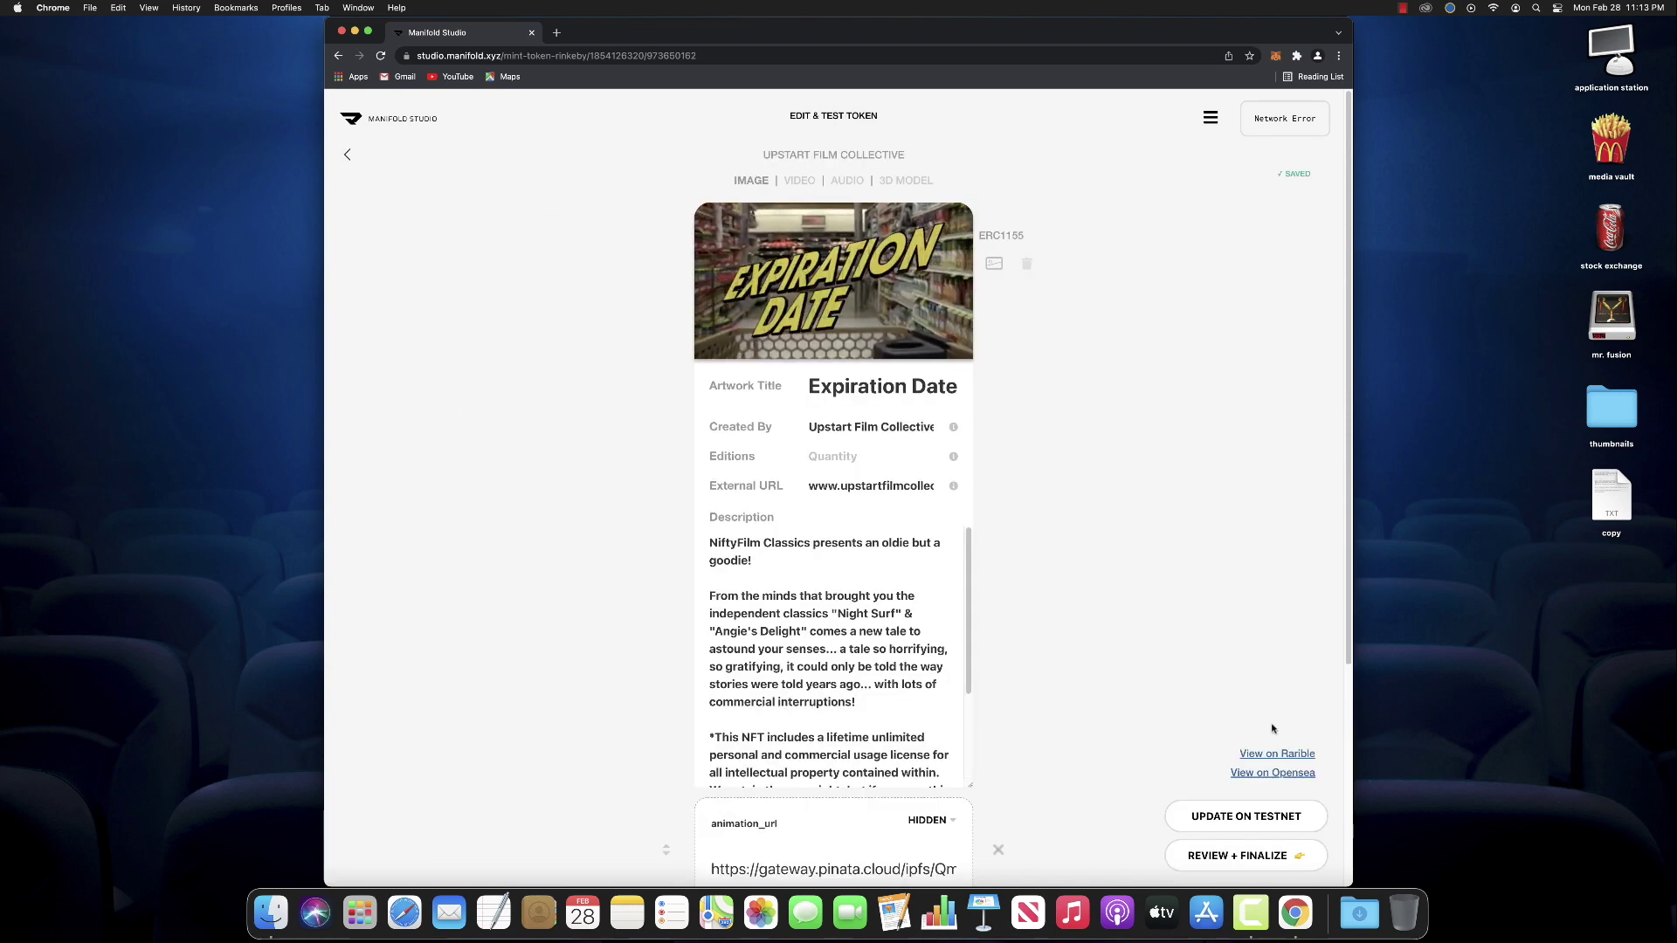
Review the Expiration Date item on OpenSea, close it, and open its Rarible page.
{"action": "left_click", "coordinate": [1299, 771]}
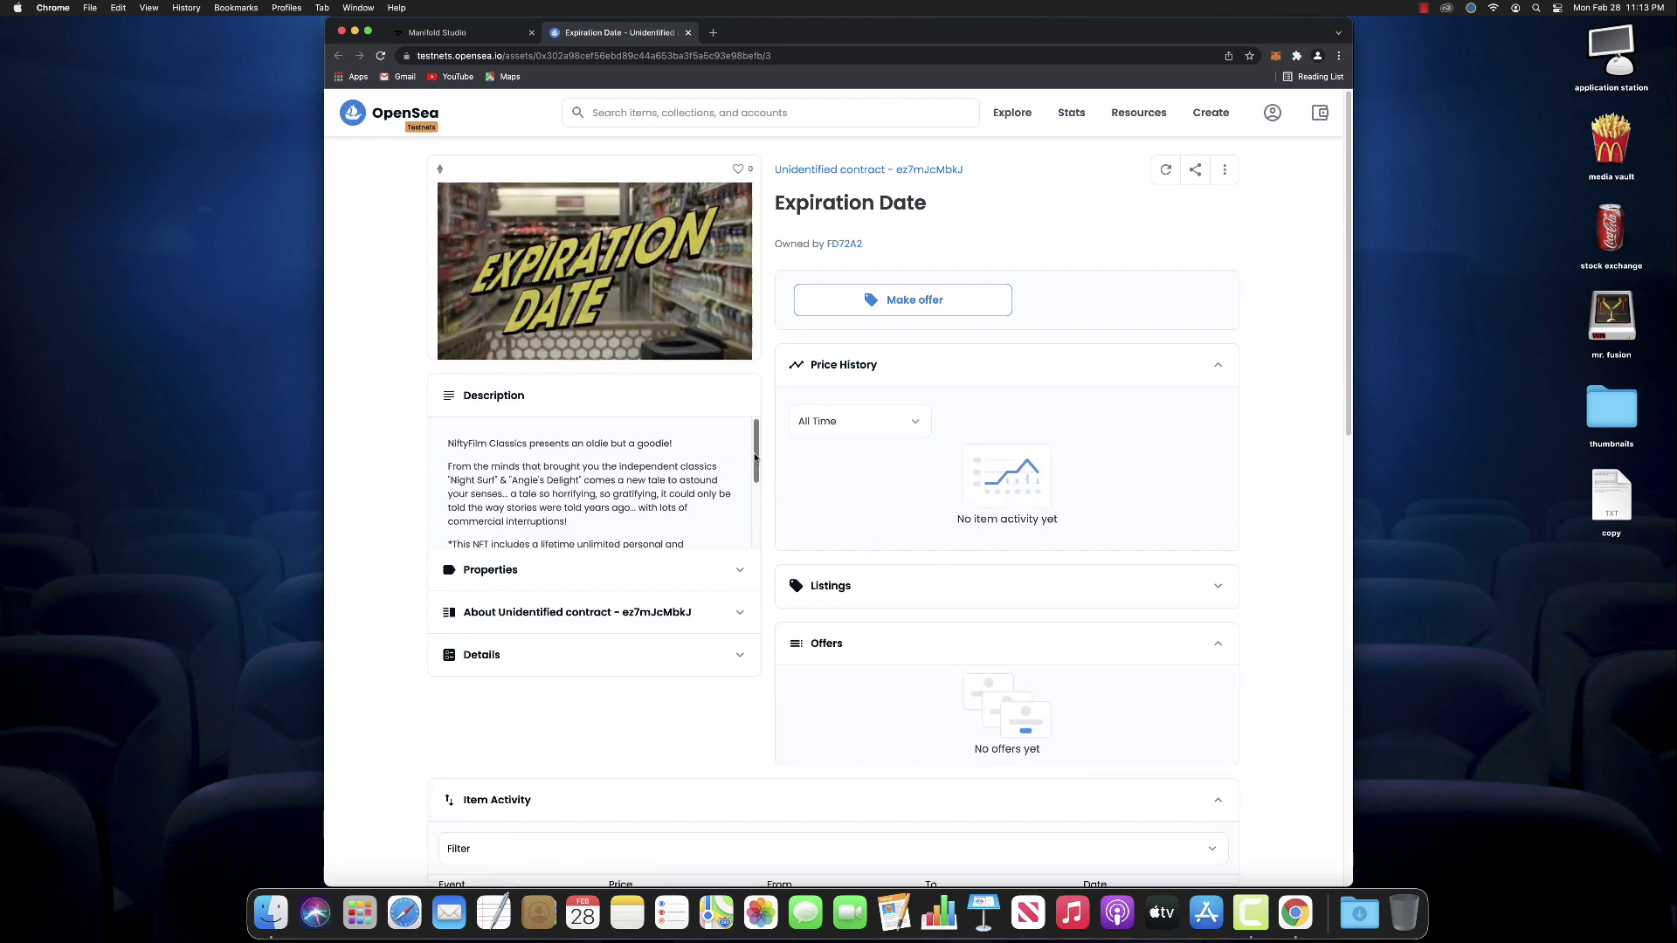
{"action": "left_click_drag", "start_coordinate": [754, 454], "coordinate": [756, 314]}
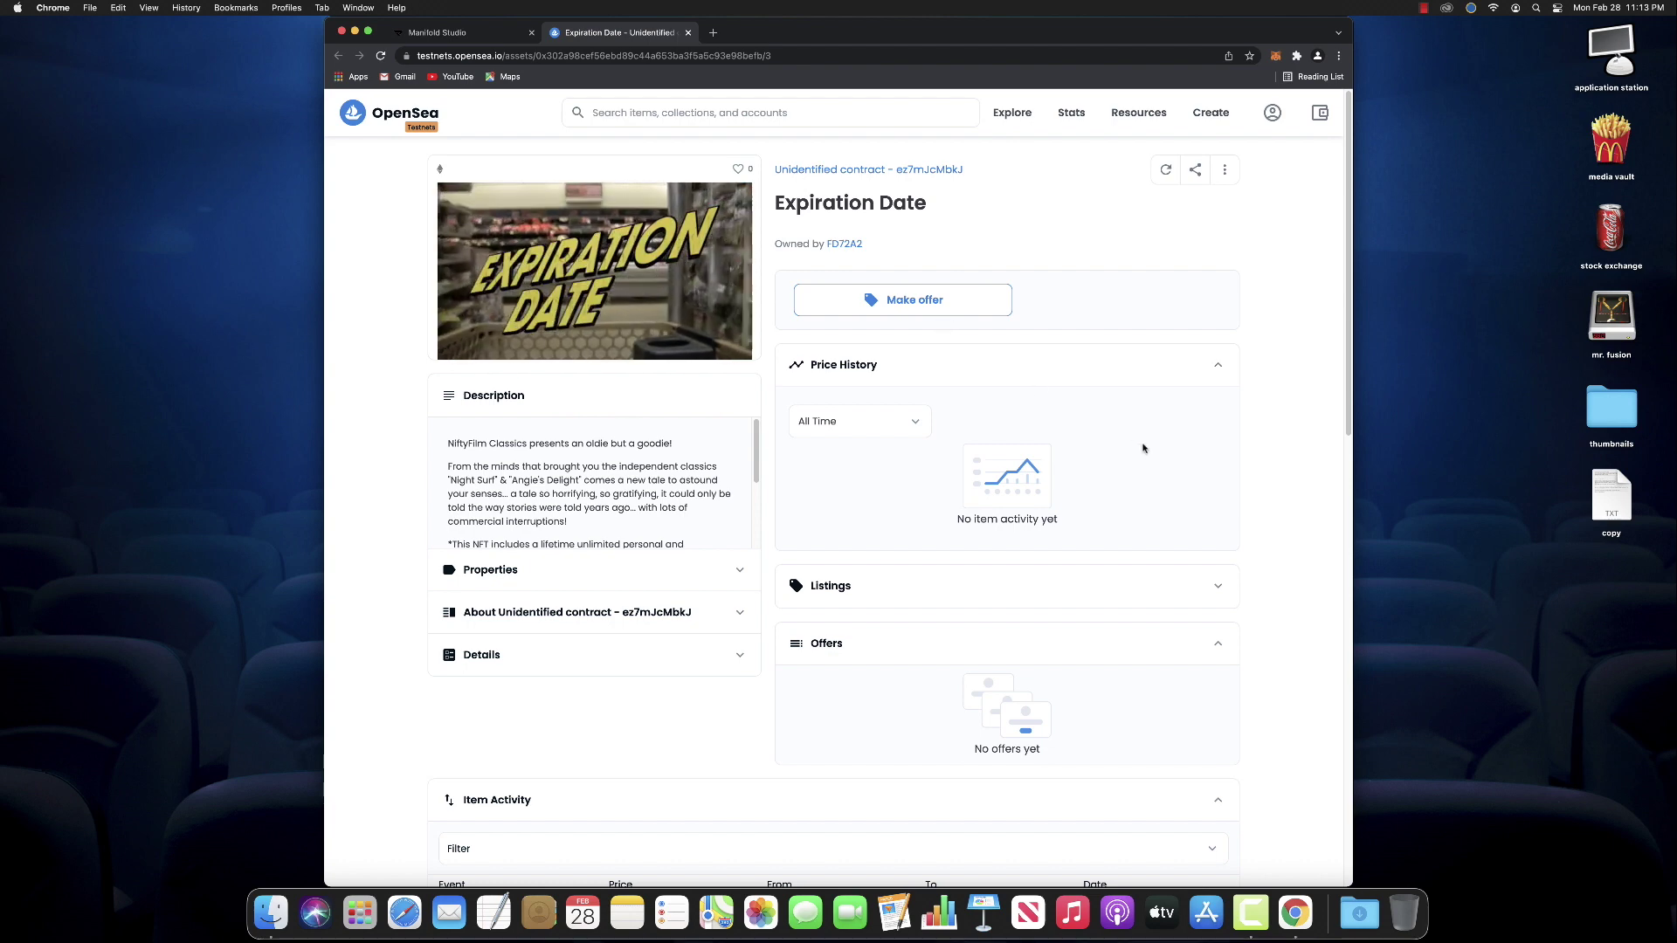
{"action": "key", "text": "super+w"}
{"action": "left_click", "coordinate": [1287, 752]}
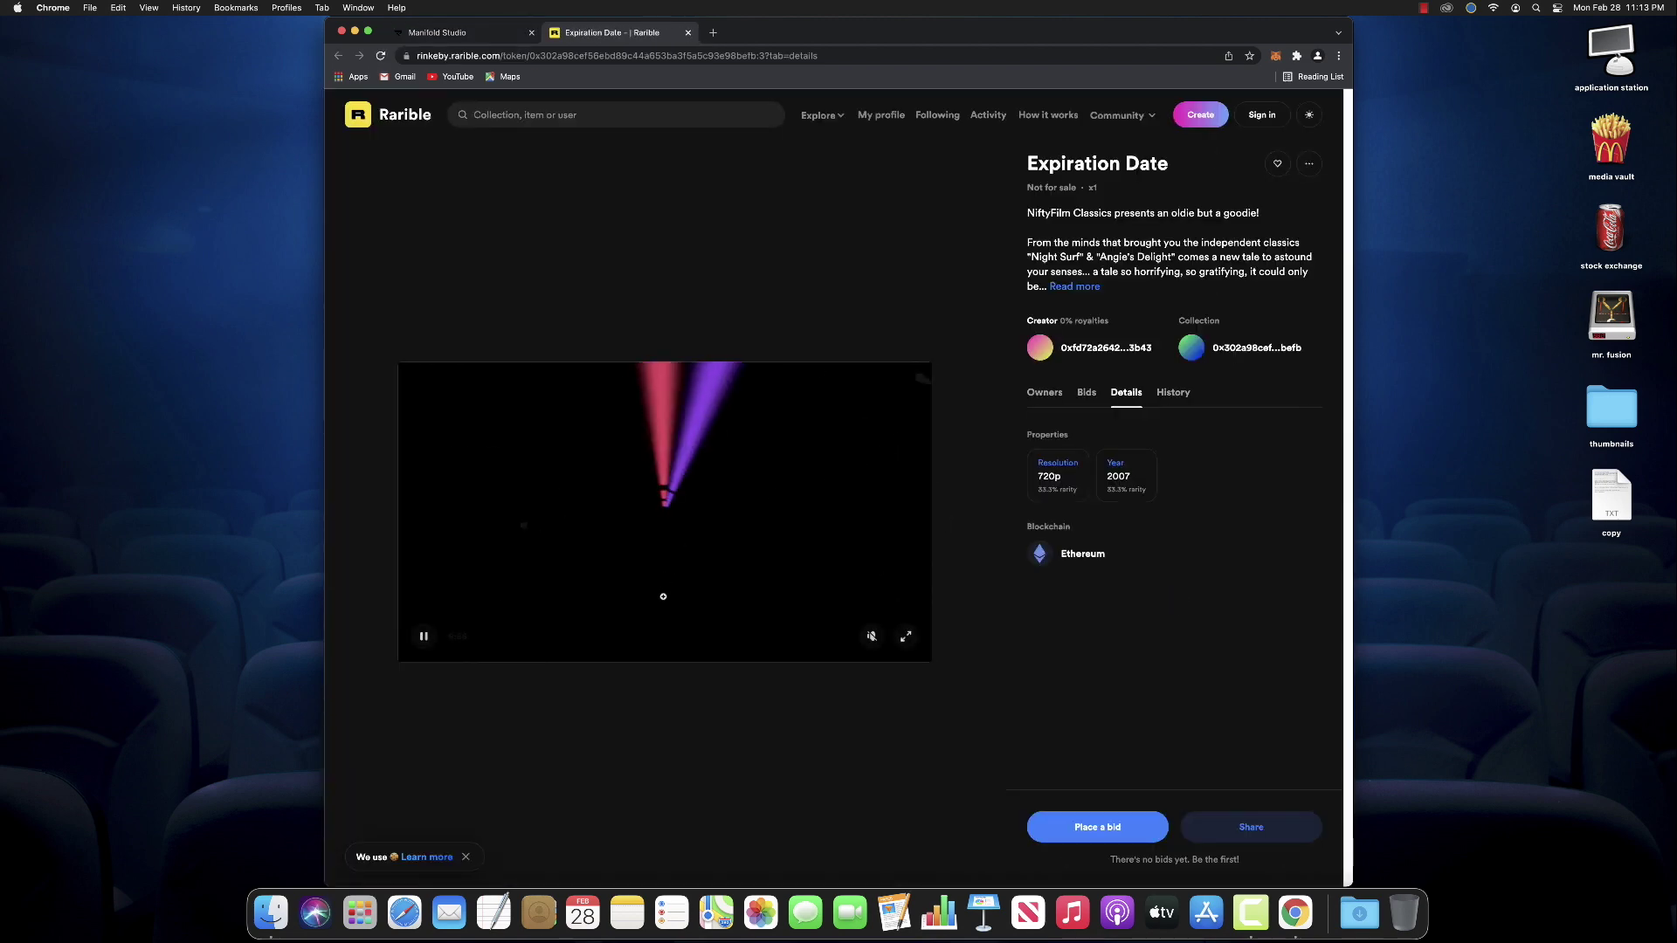
Toggle the Expiration Date video's sound, preview its IPFS original, then expand the full description.
{"action": "left_click", "coordinate": [872, 636]}
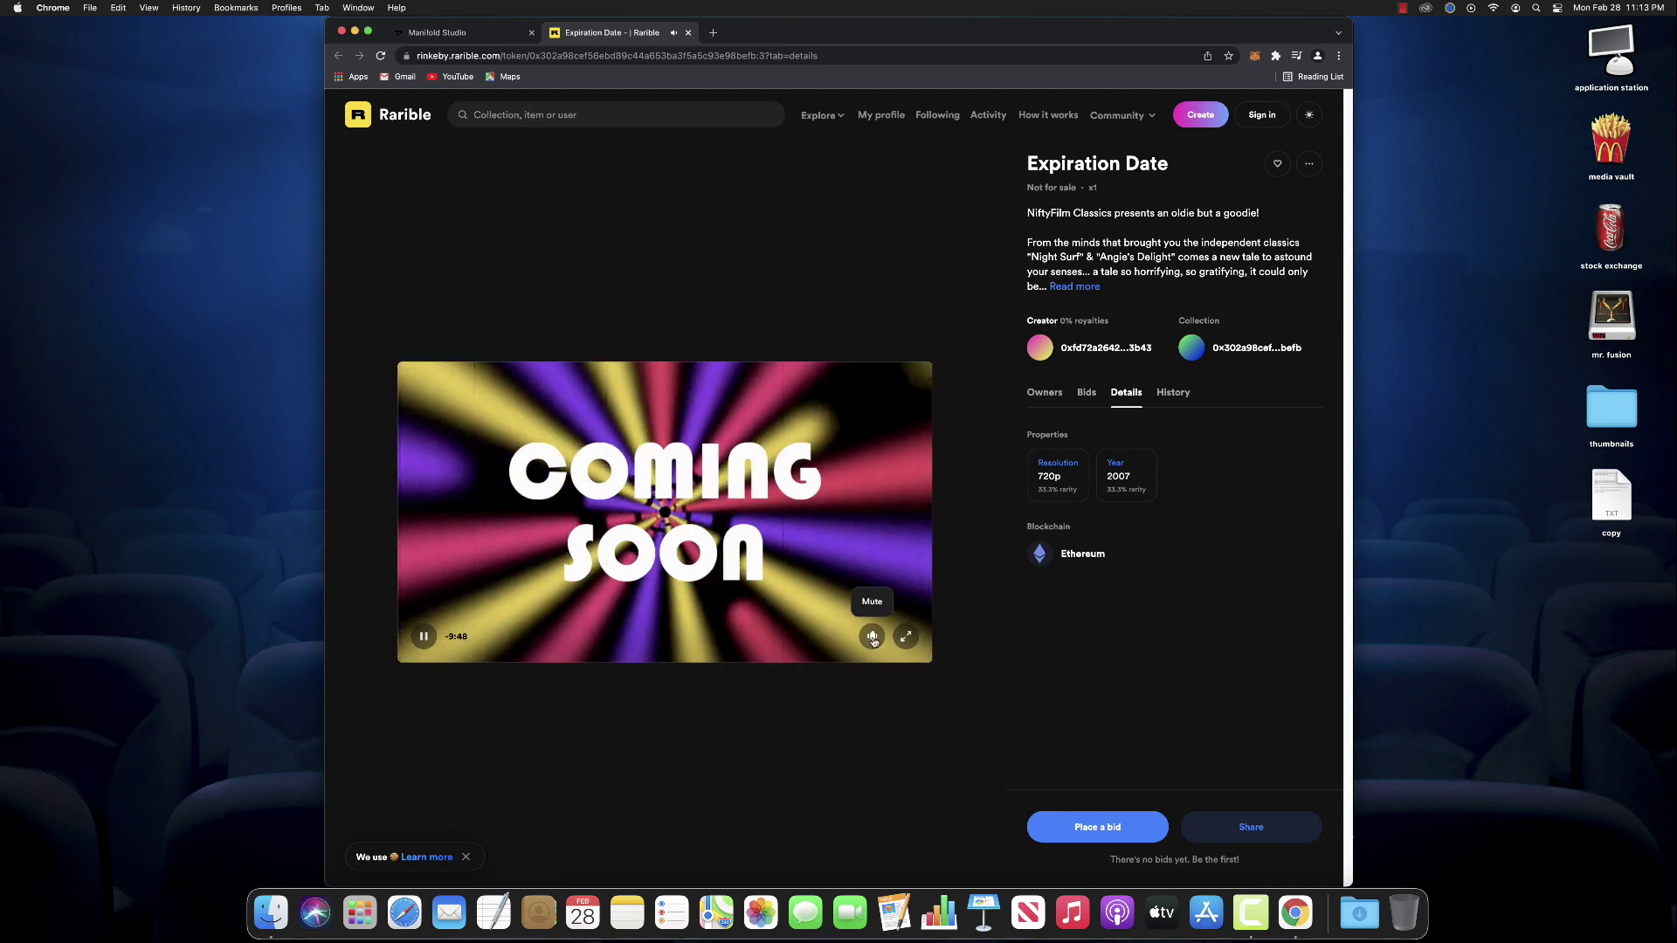
{"action": "left_click", "coordinate": [873, 639]}
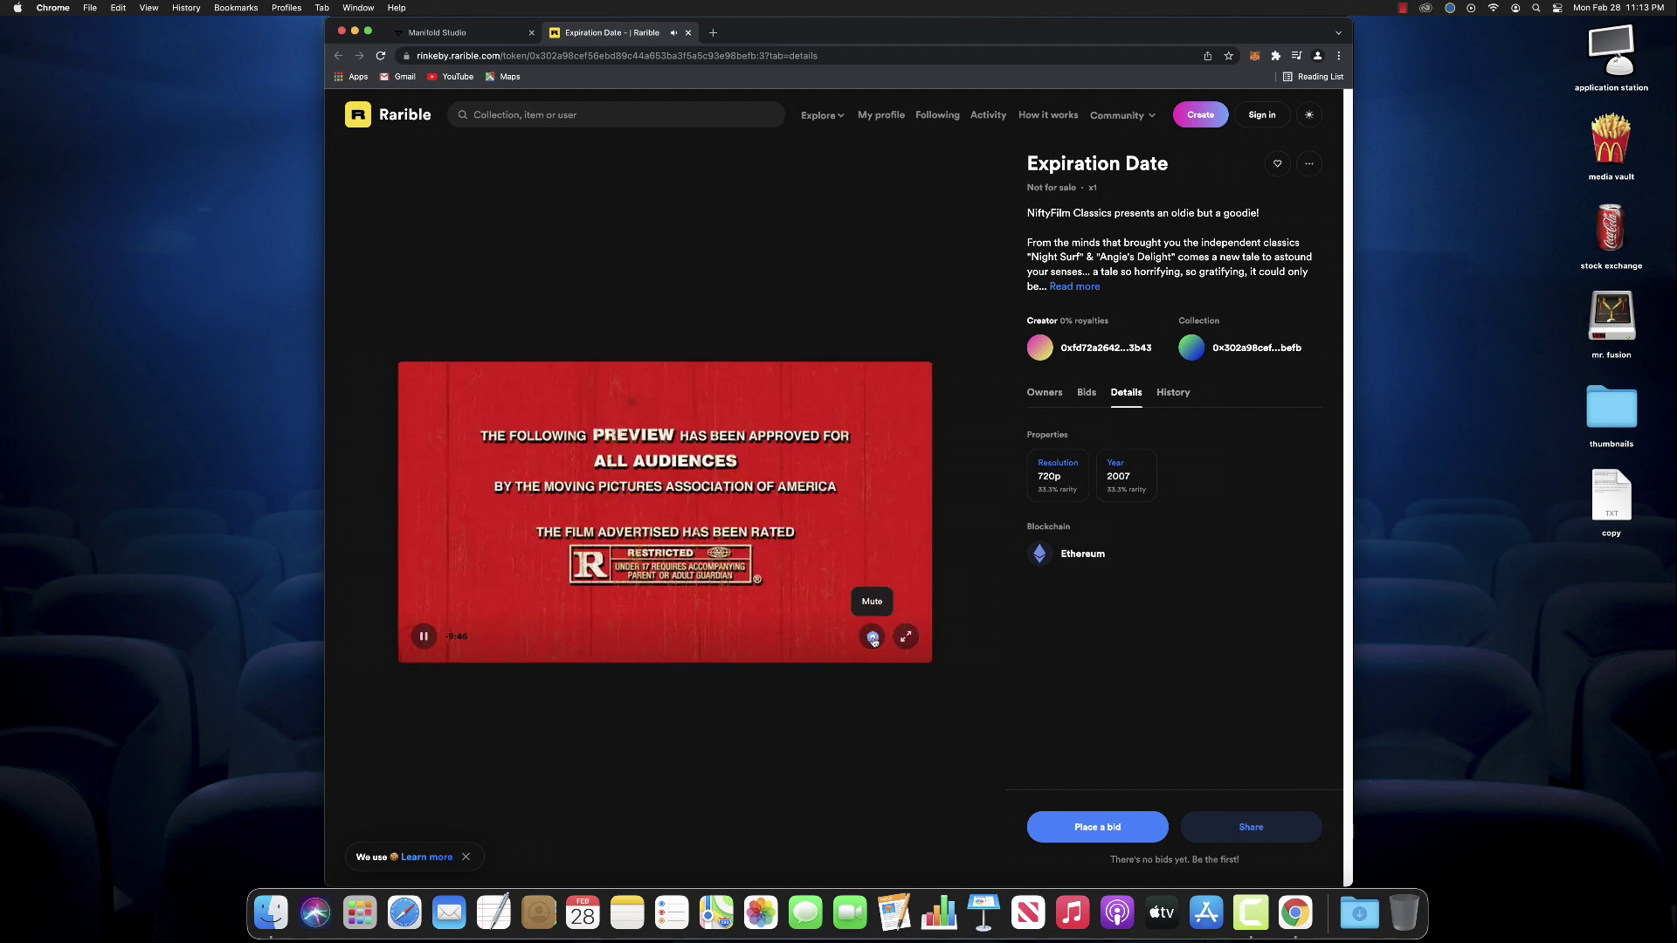
{"action": "left_click", "coordinate": [1311, 169]}
{"action": "left_click", "coordinate": [1243, 325]}
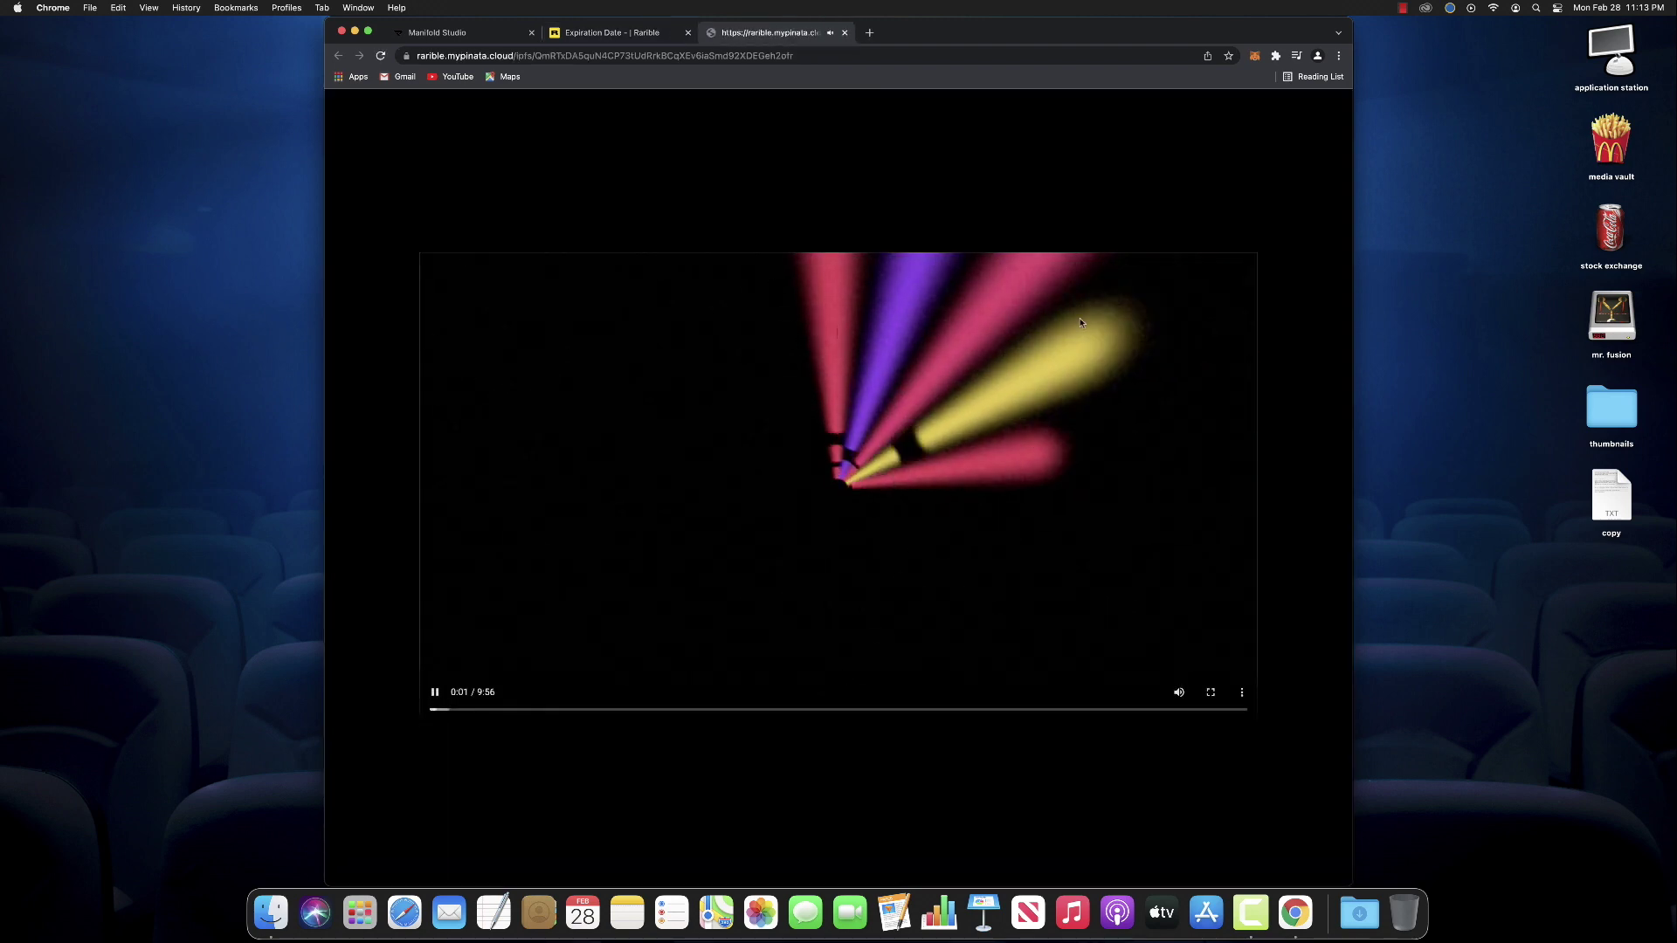
{"action": "left_click", "coordinate": [845, 34]}
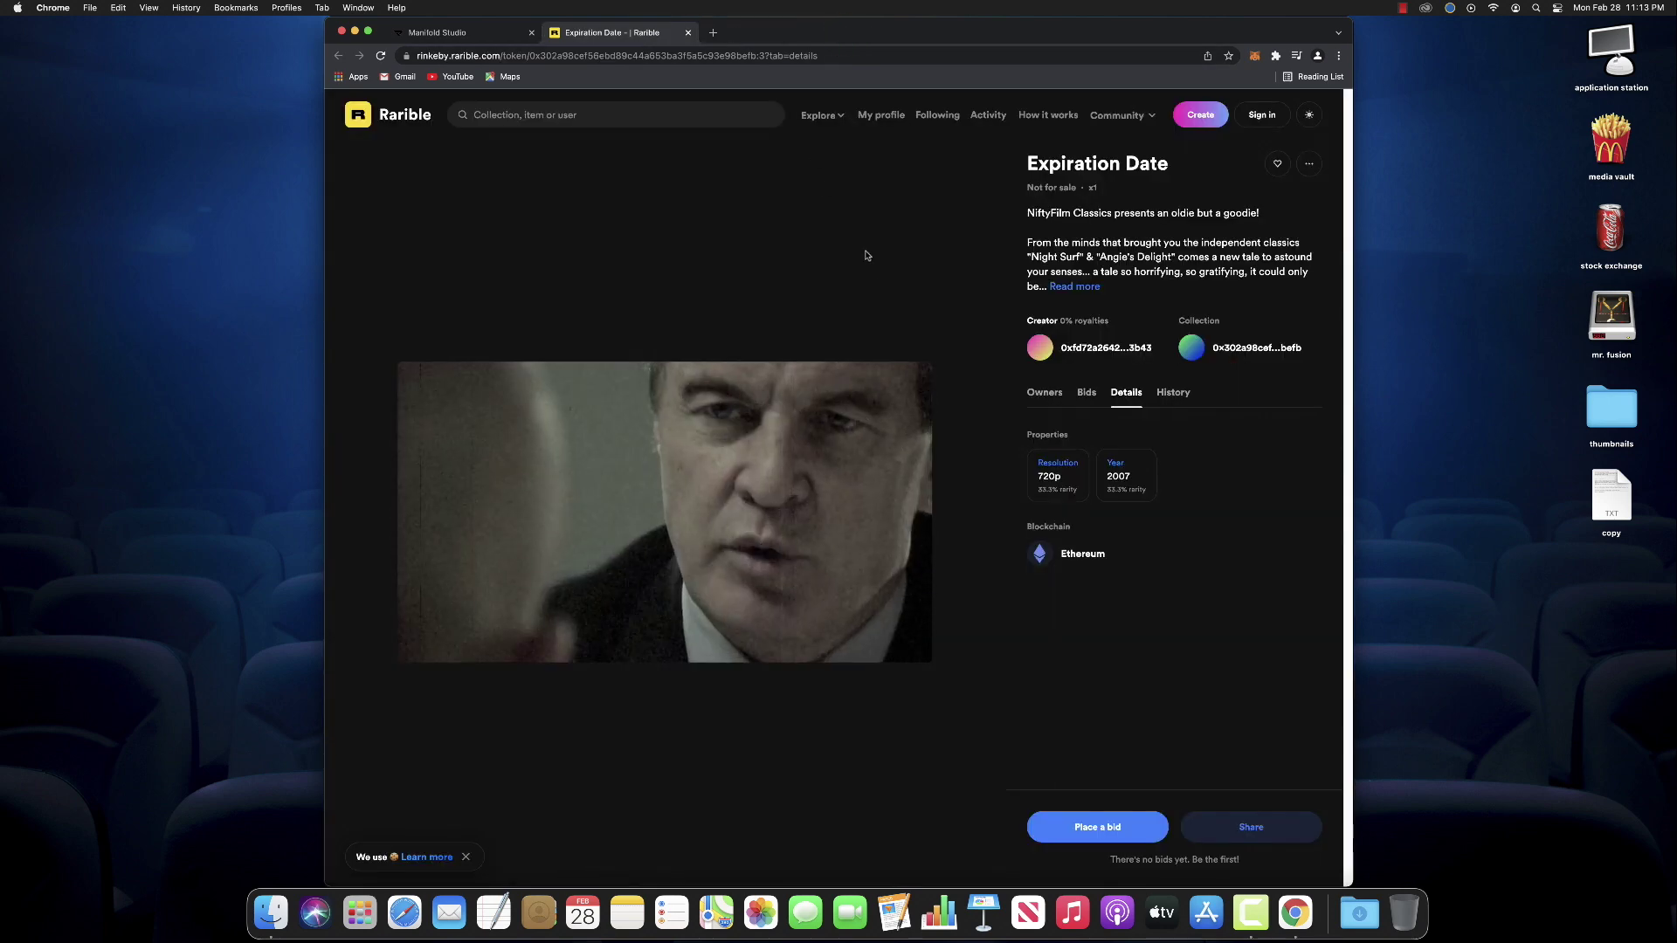
{"action": "left_click", "coordinate": [1076, 287]}
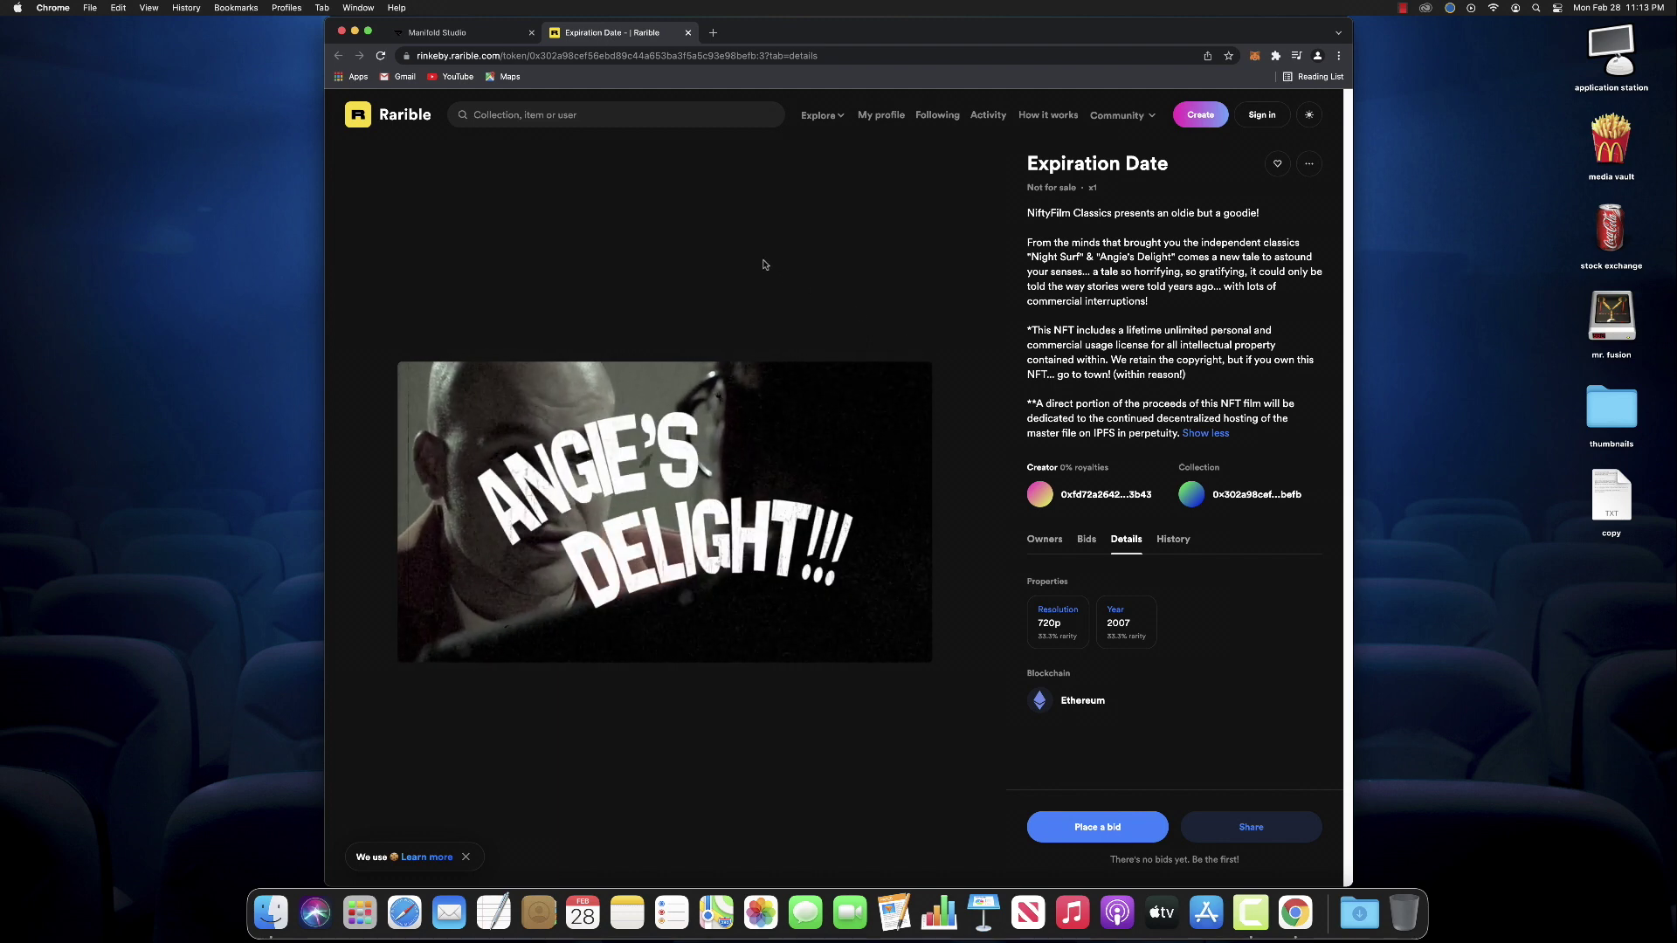
Go to looksrare.org, connect MetaMask, accept the terms and finish the welcome introduction.
{"action": "left_click", "coordinate": [693, 58]}
{"action": "type", "text": "looks"}
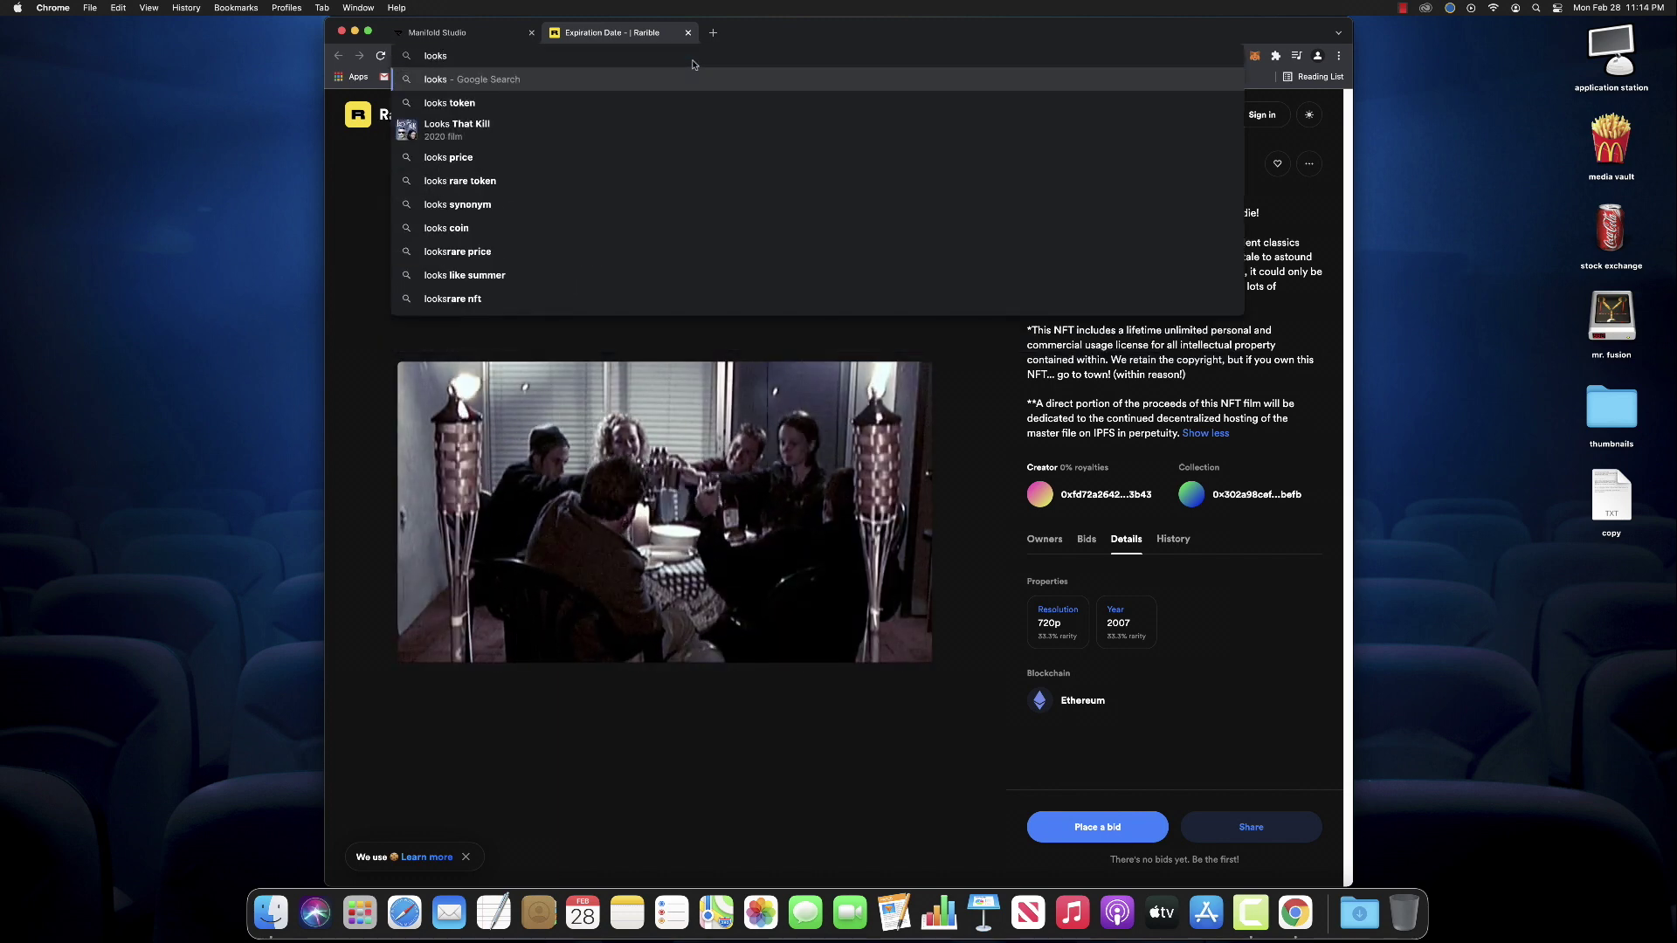
{"action": "type", "text": "rare.o"}
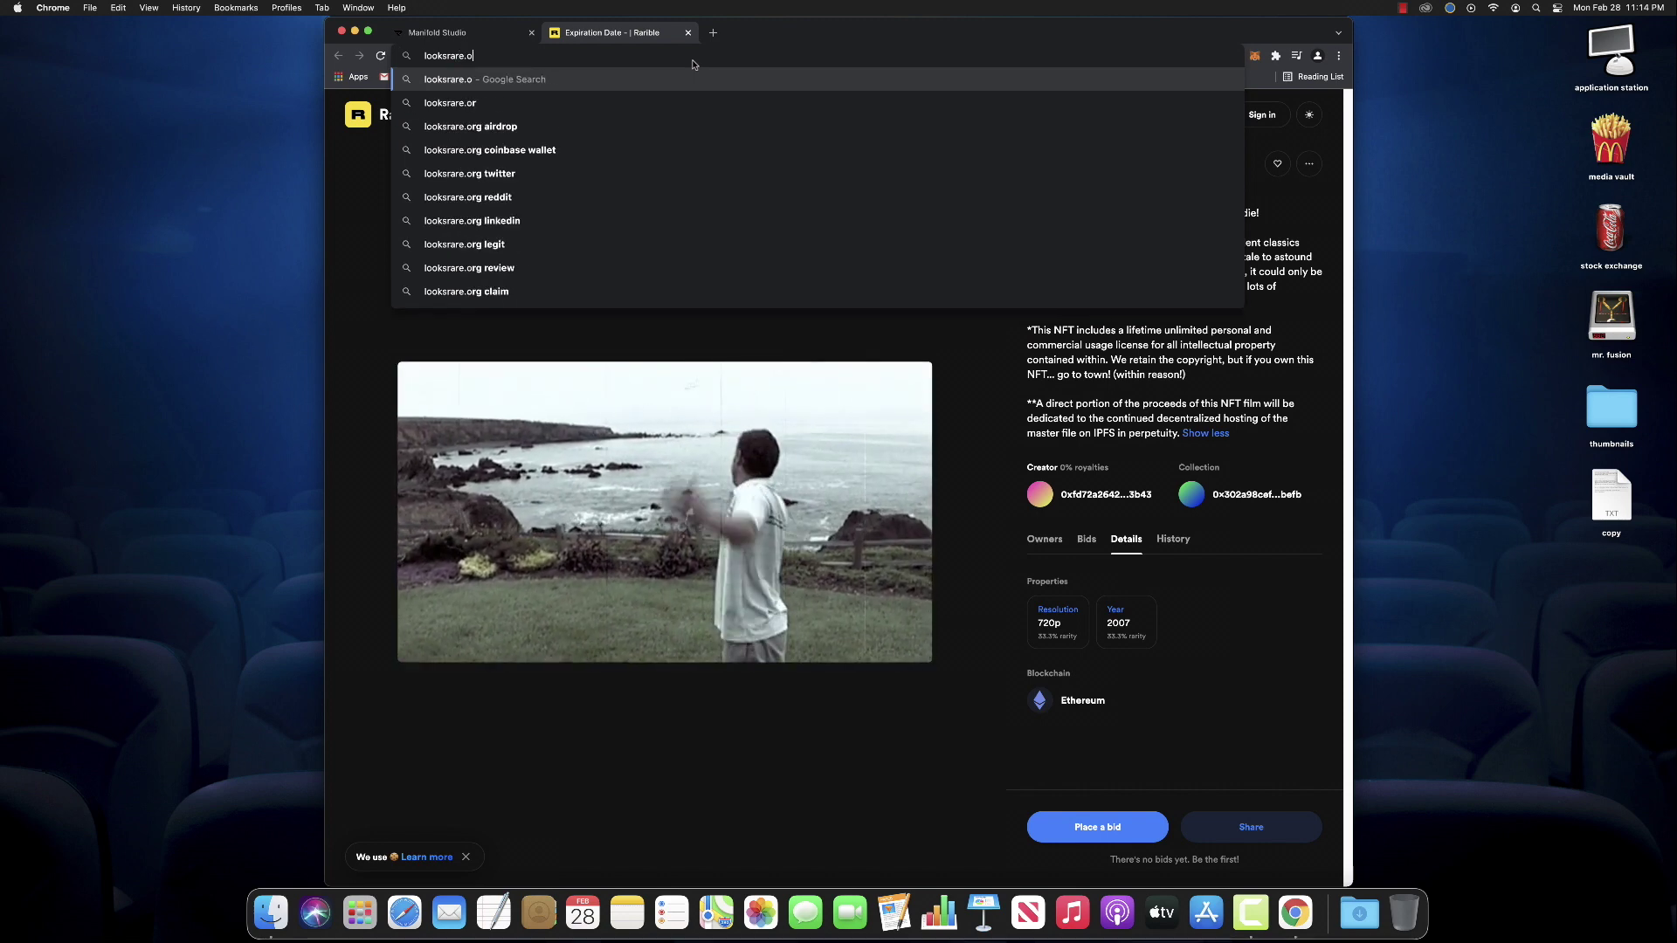
{"action": "type", "text": "rg"}
{"action": "key", "text": "Return"}
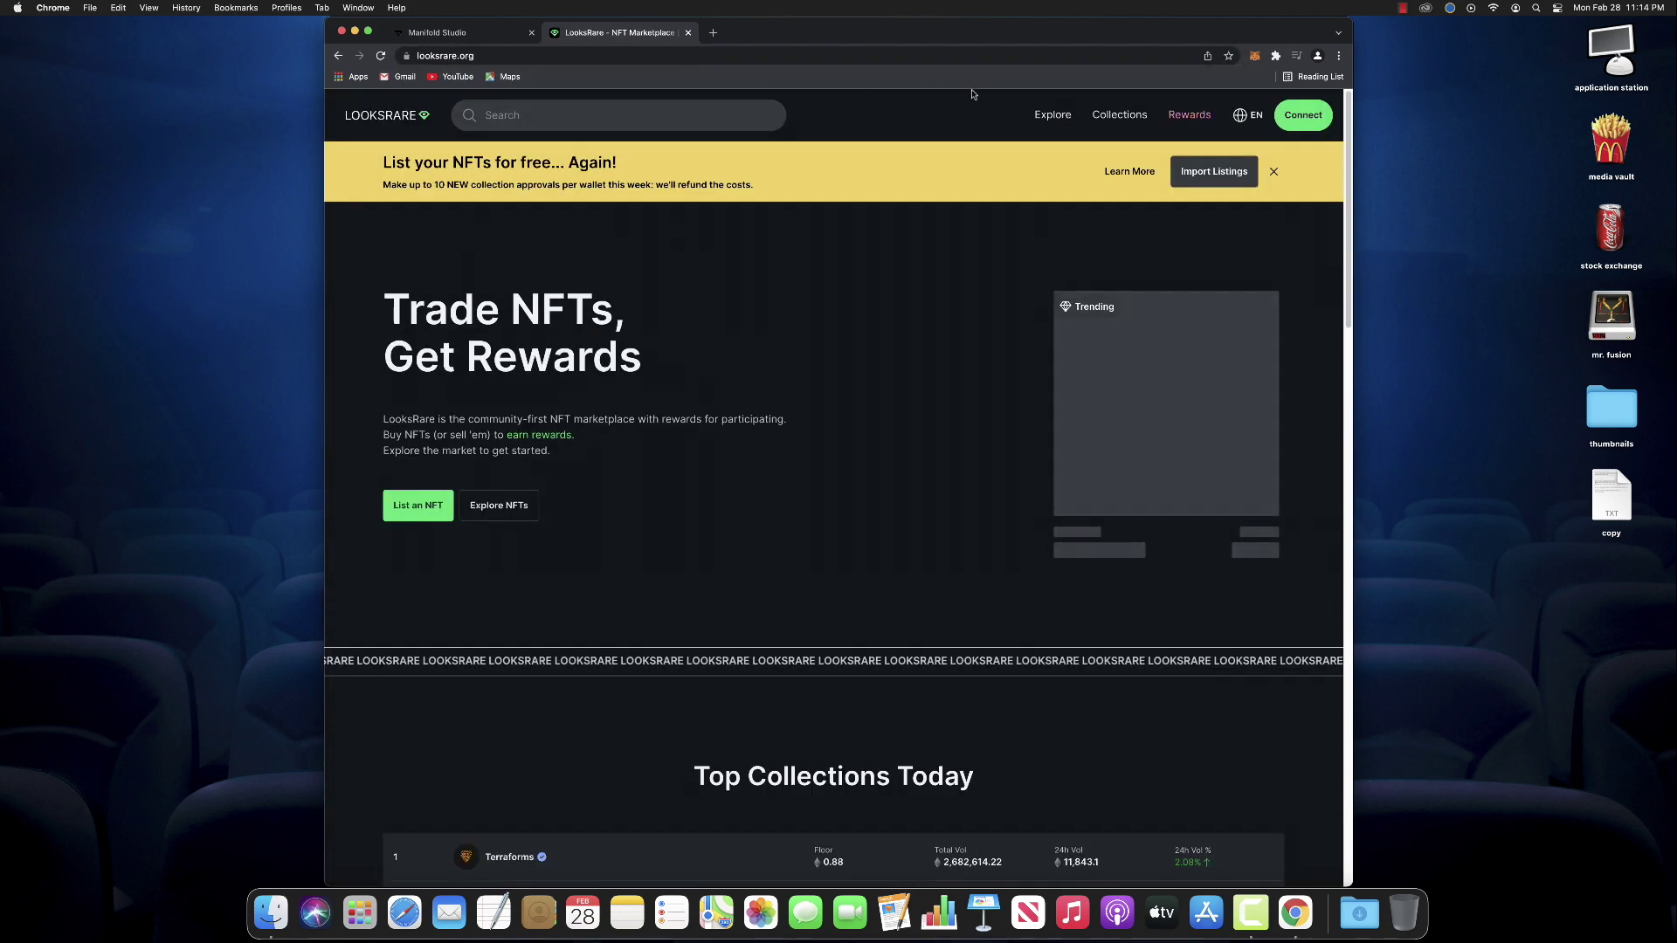
{"action": "left_click", "coordinate": [1313, 128]}
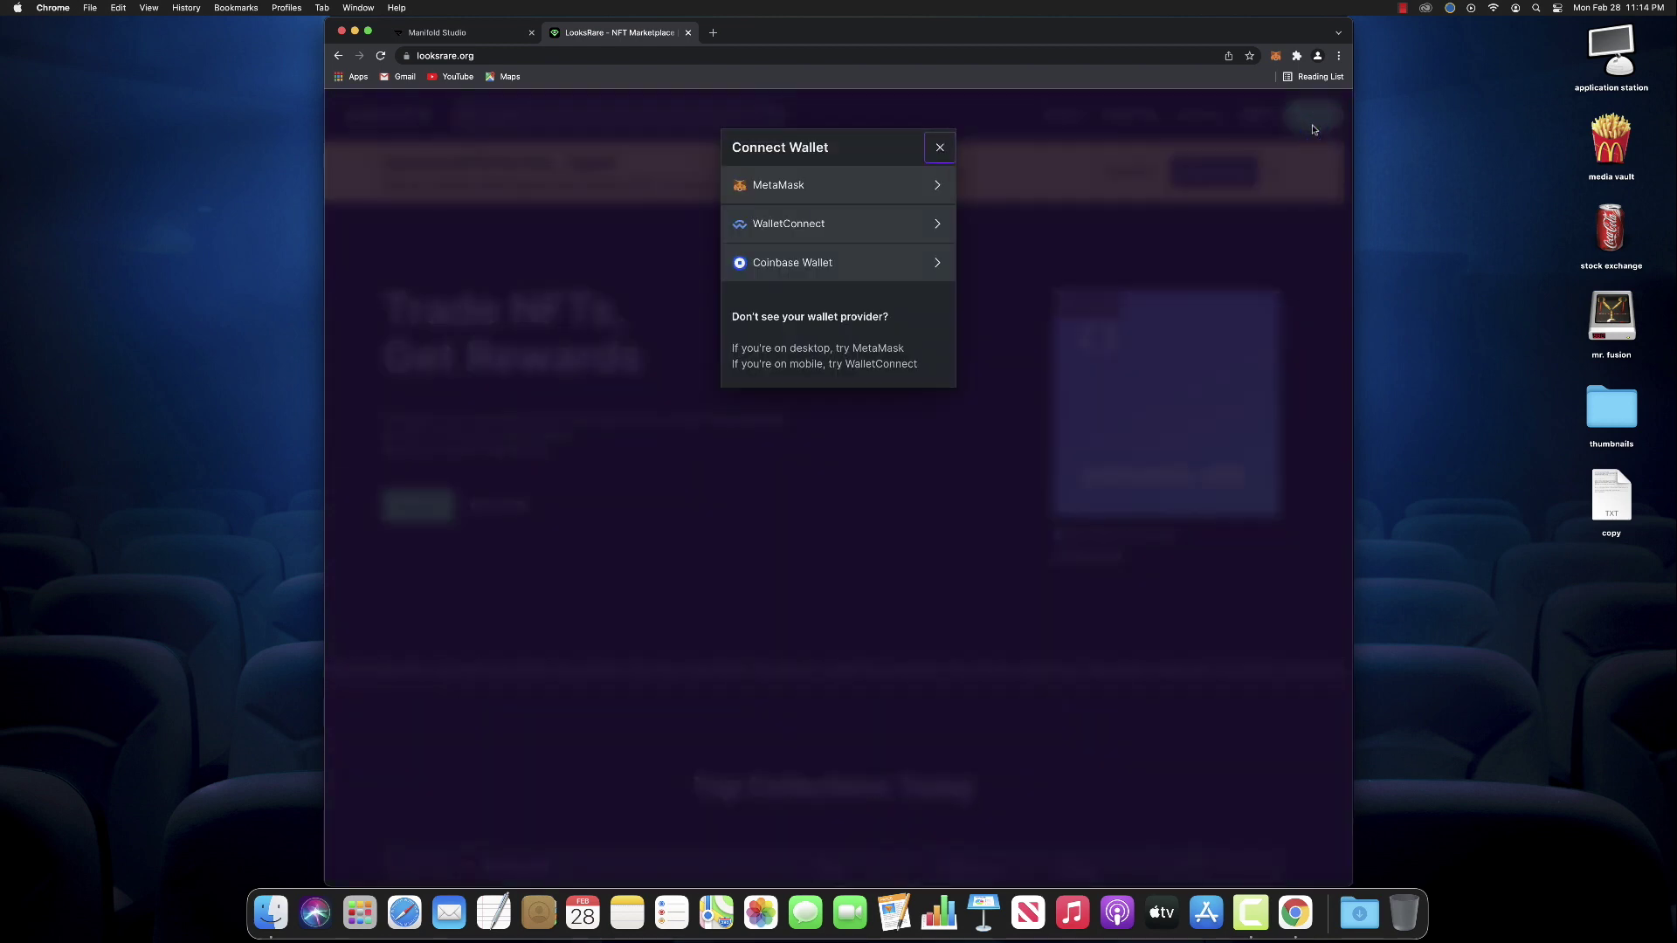
{"action": "left_click", "coordinate": [775, 186]}
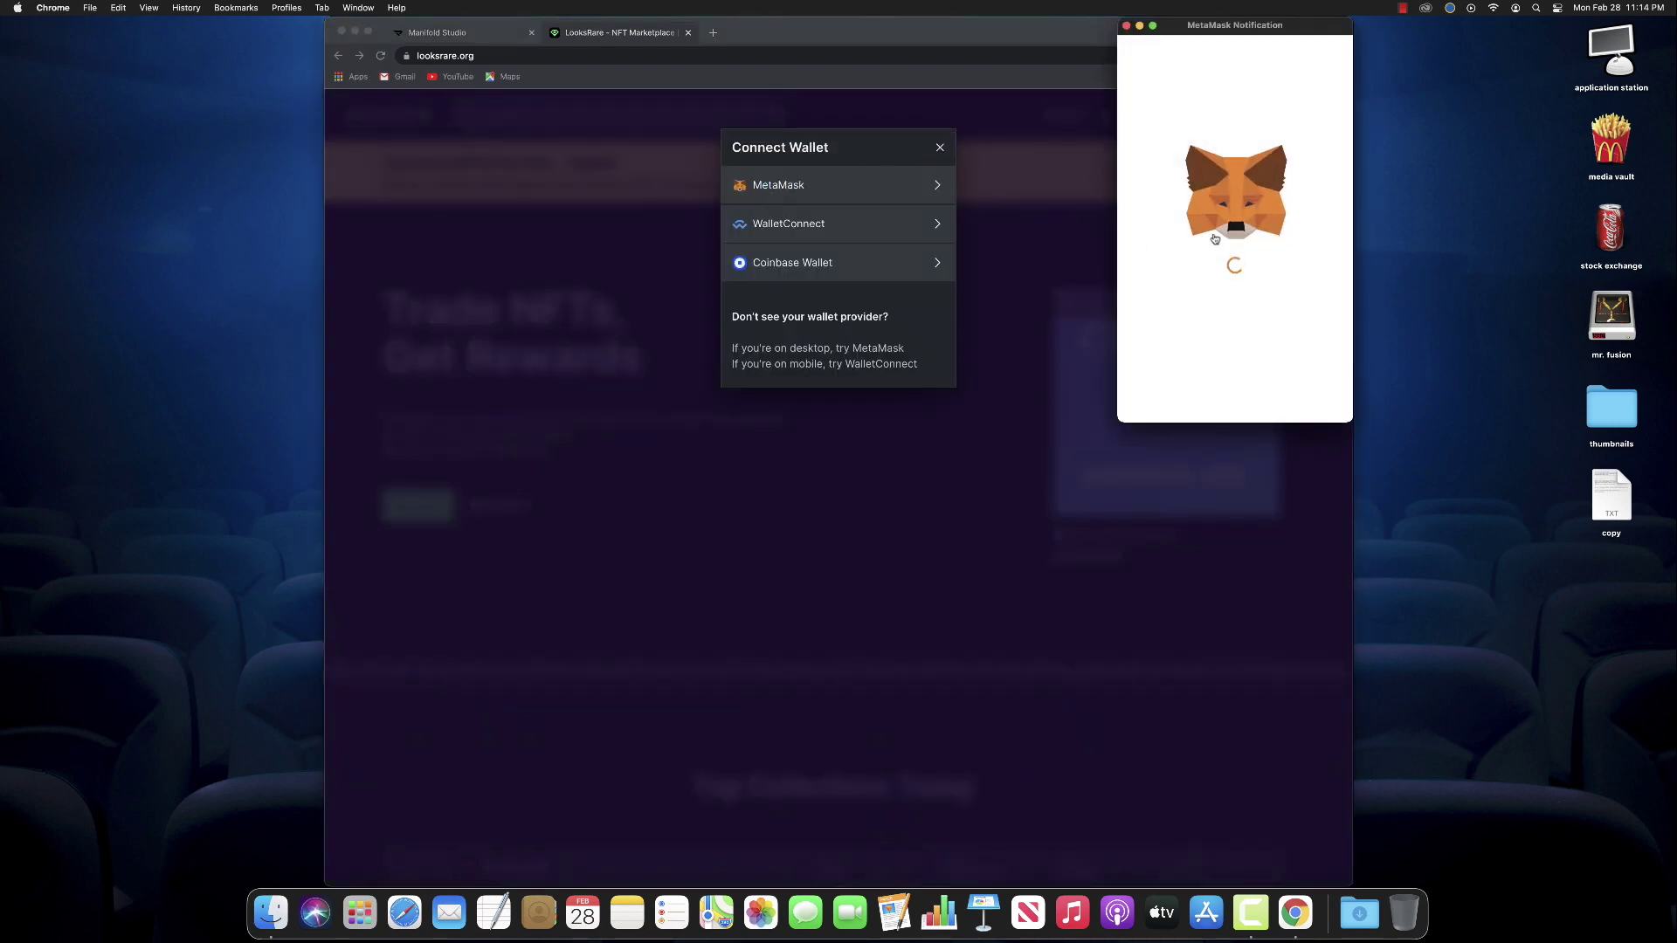
{"action": "left_click", "coordinate": [1301, 397]}
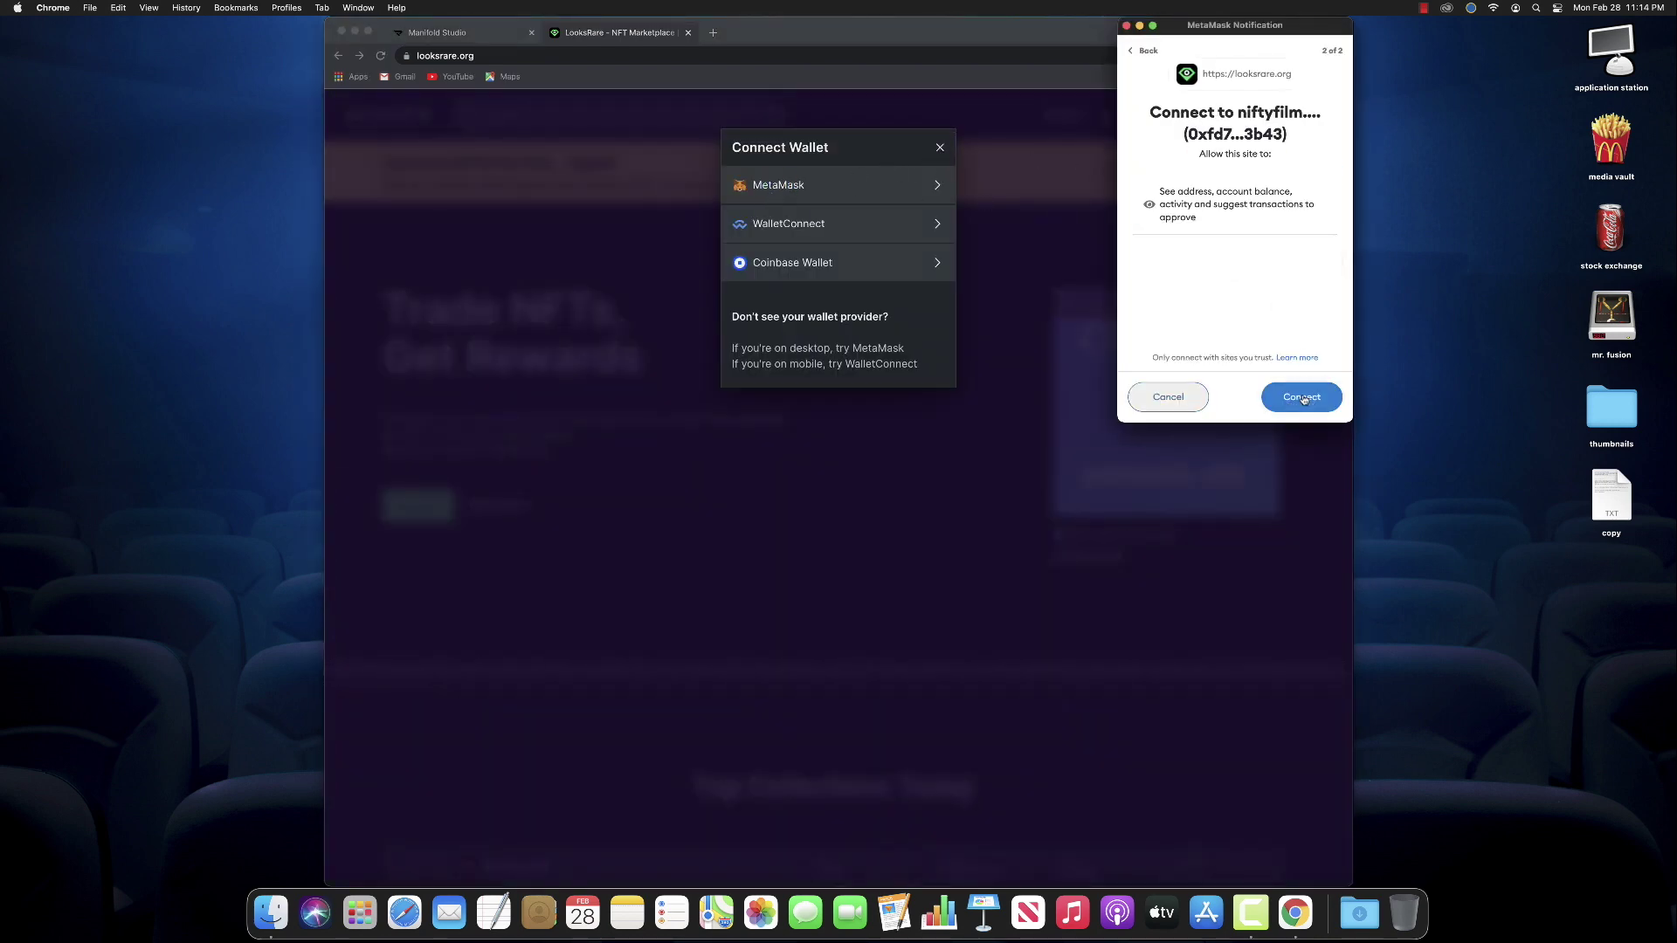
{"action": "left_click", "coordinate": [1303, 397]}
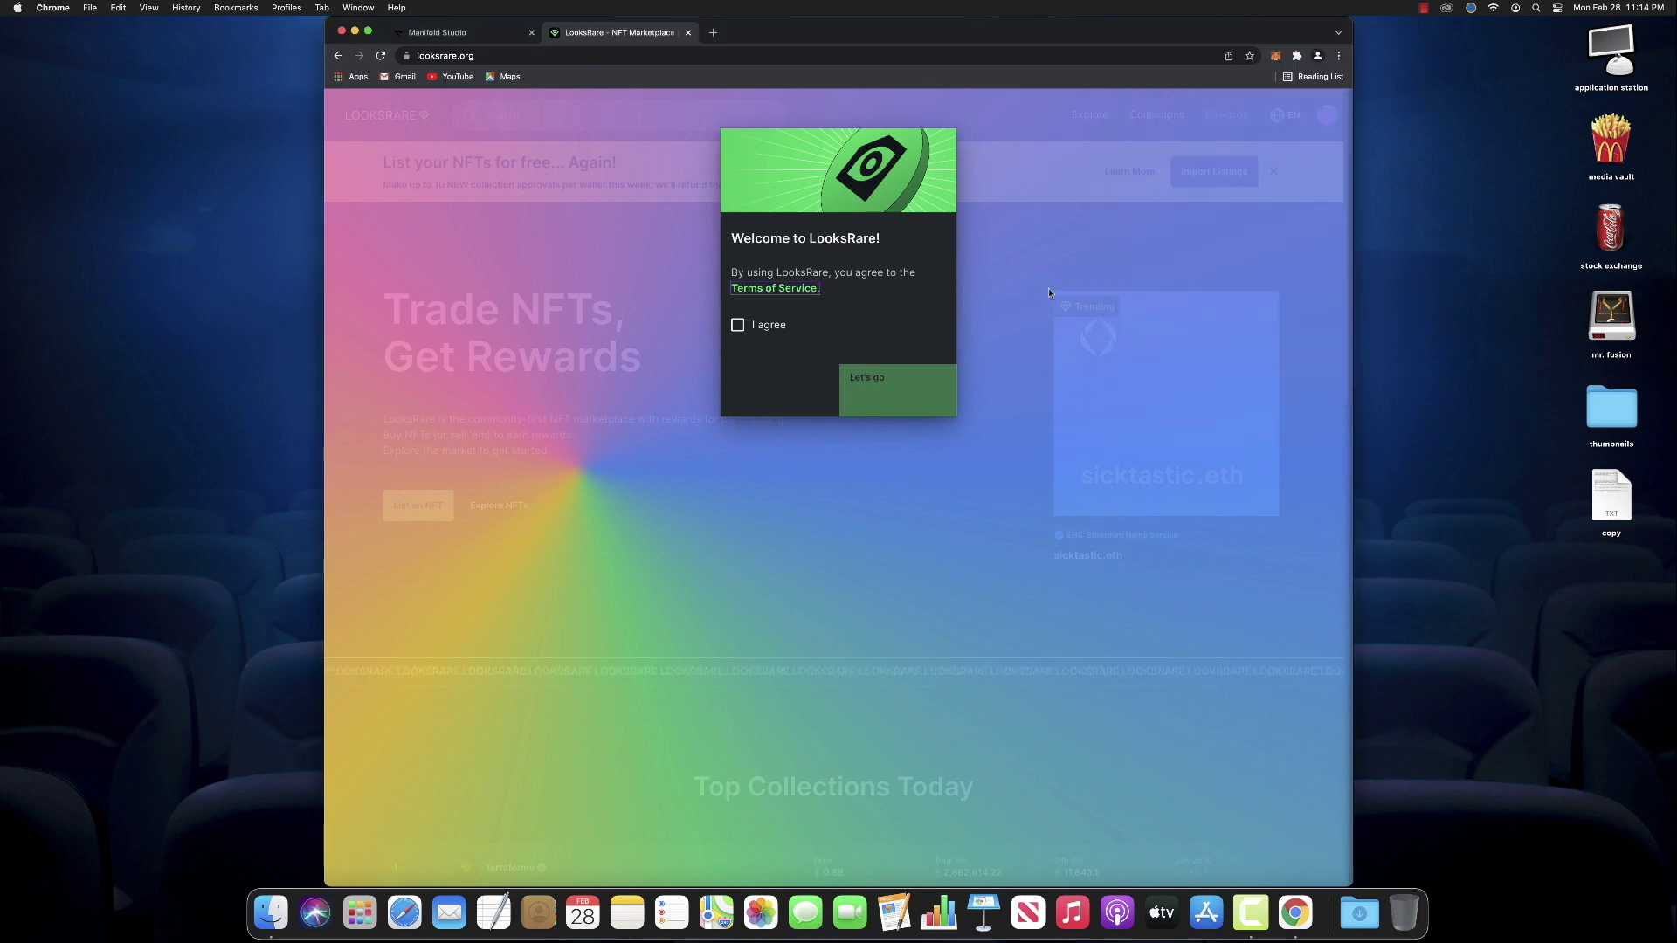
{"action": "left_click", "coordinate": [762, 327]}
{"action": "left_click", "coordinate": [891, 385]}
{"action": "left_click", "coordinate": [909, 446]}
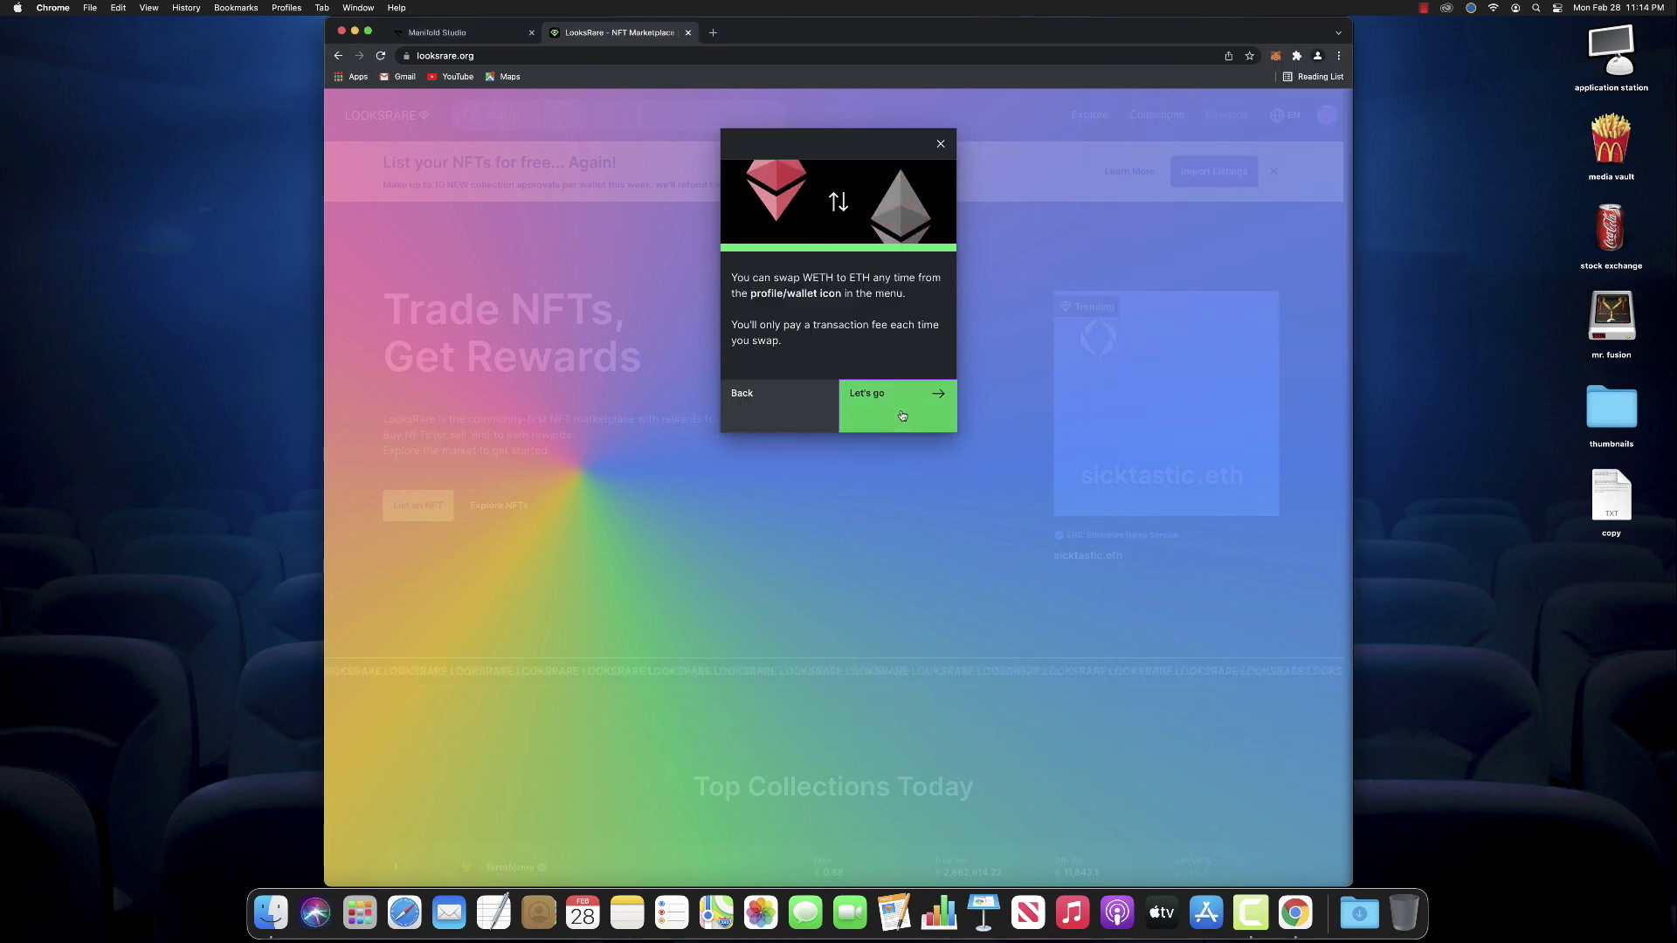
{"action": "left_click", "coordinate": [902, 414]}
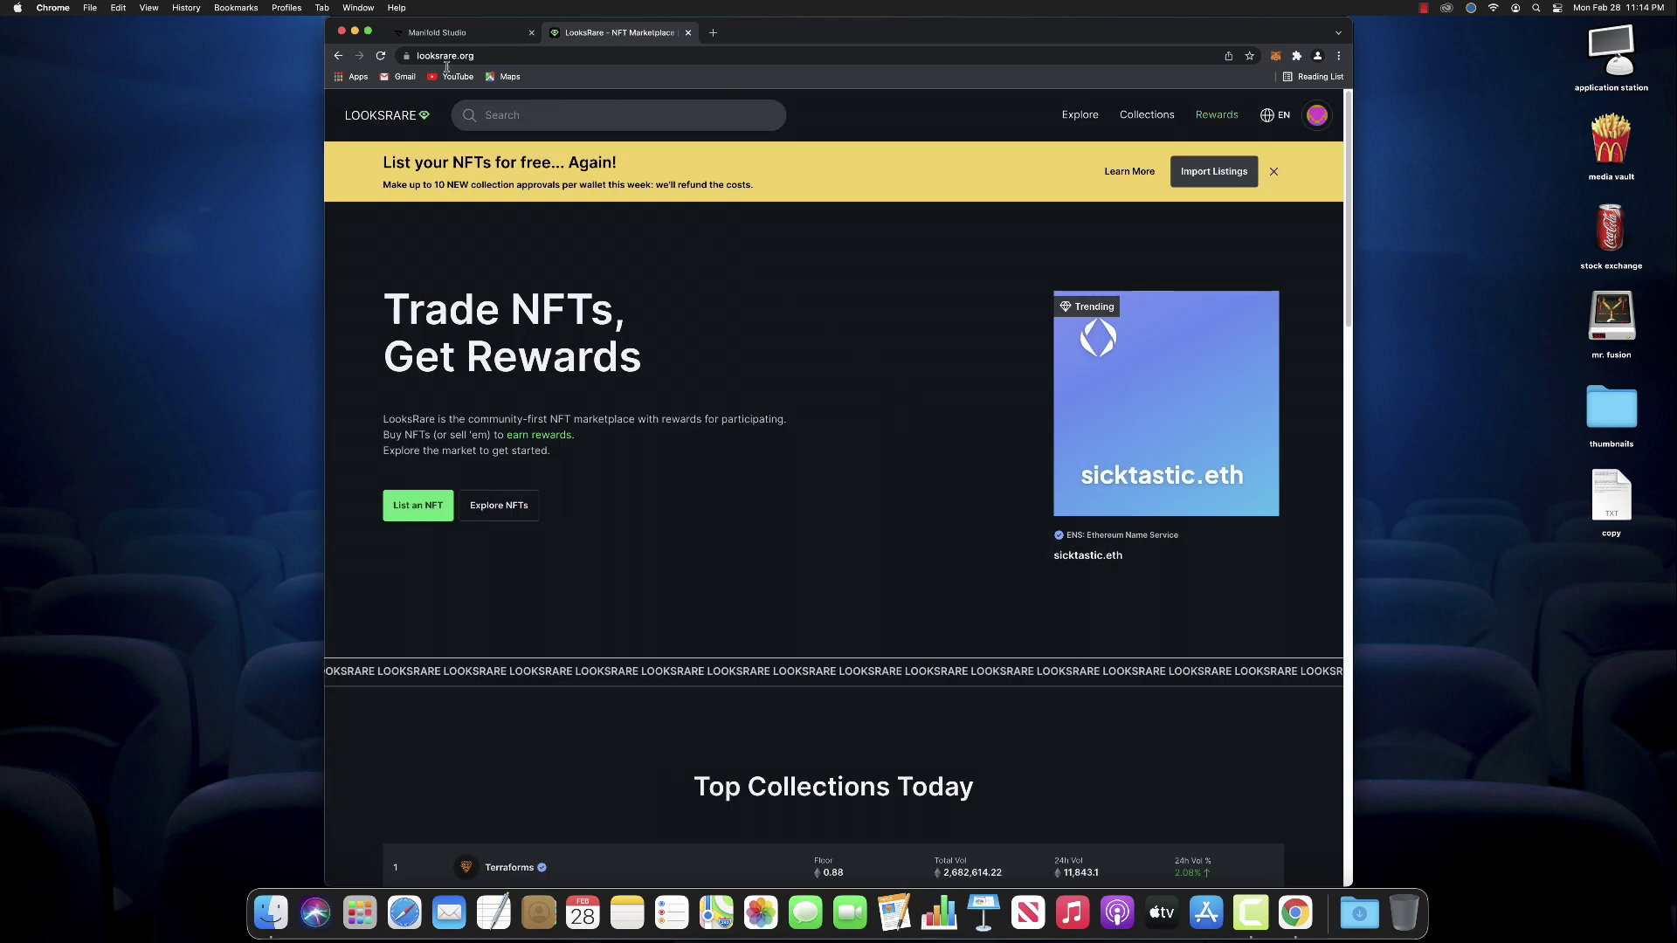
Switch to rinkeby.looksrare.org and set MetaMask to the Rinkeby Test Network.
{"action": "left_click", "coordinate": [416, 55]}
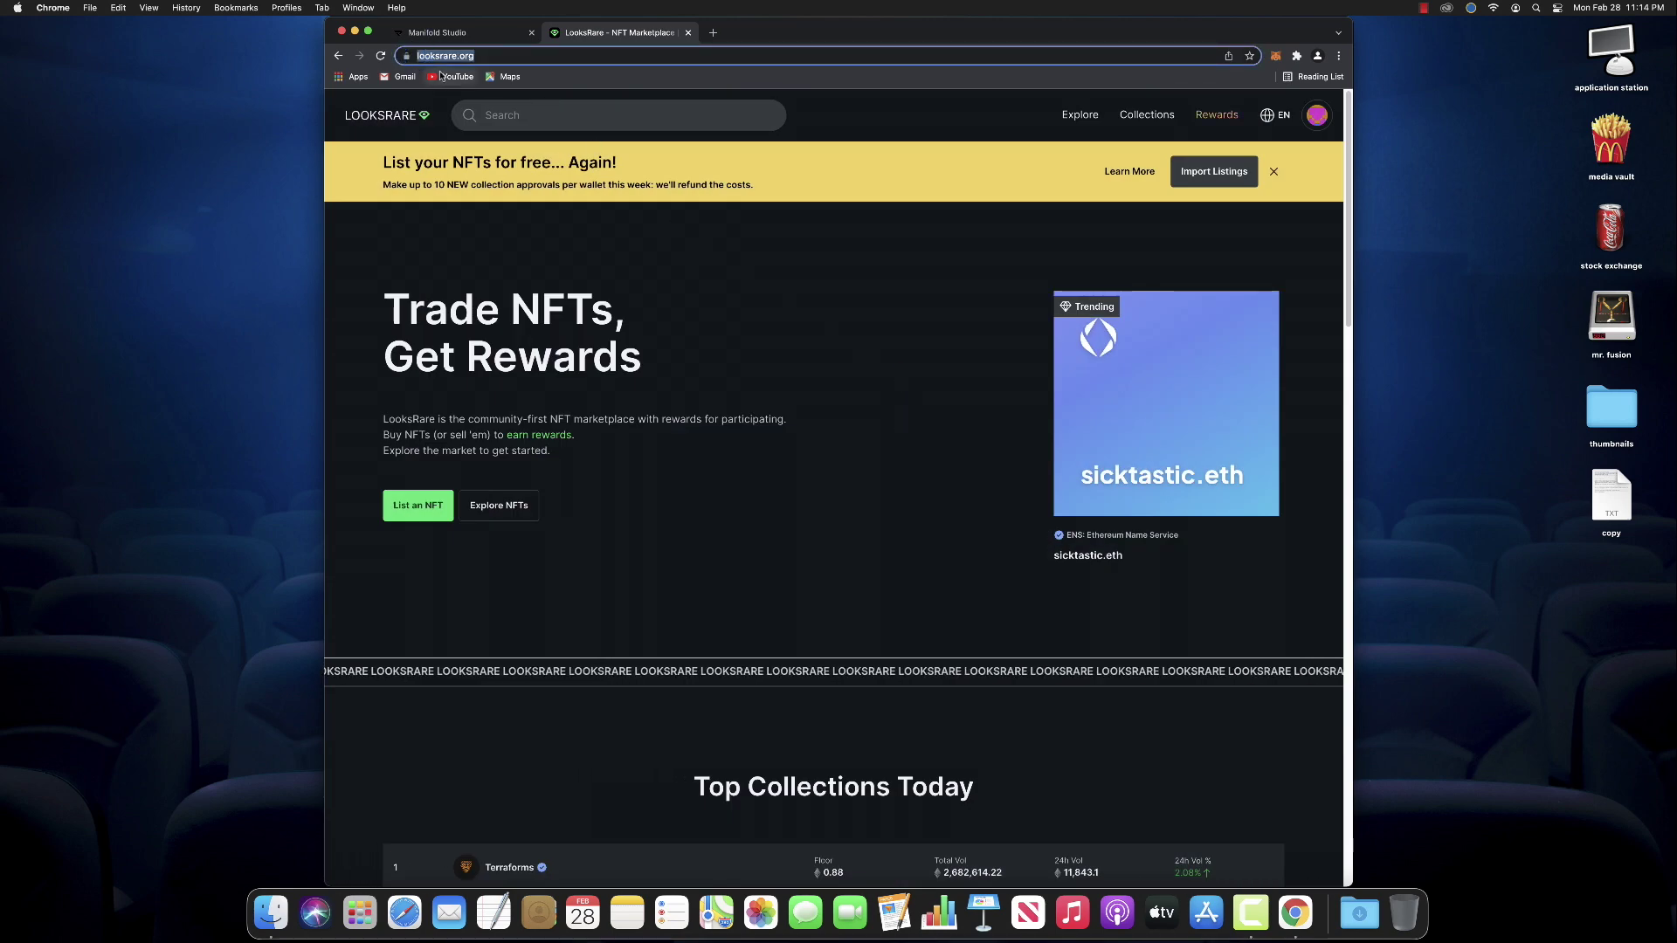
{"action": "key", "text": "Left"}
{"action": "type", "text": "rin"}
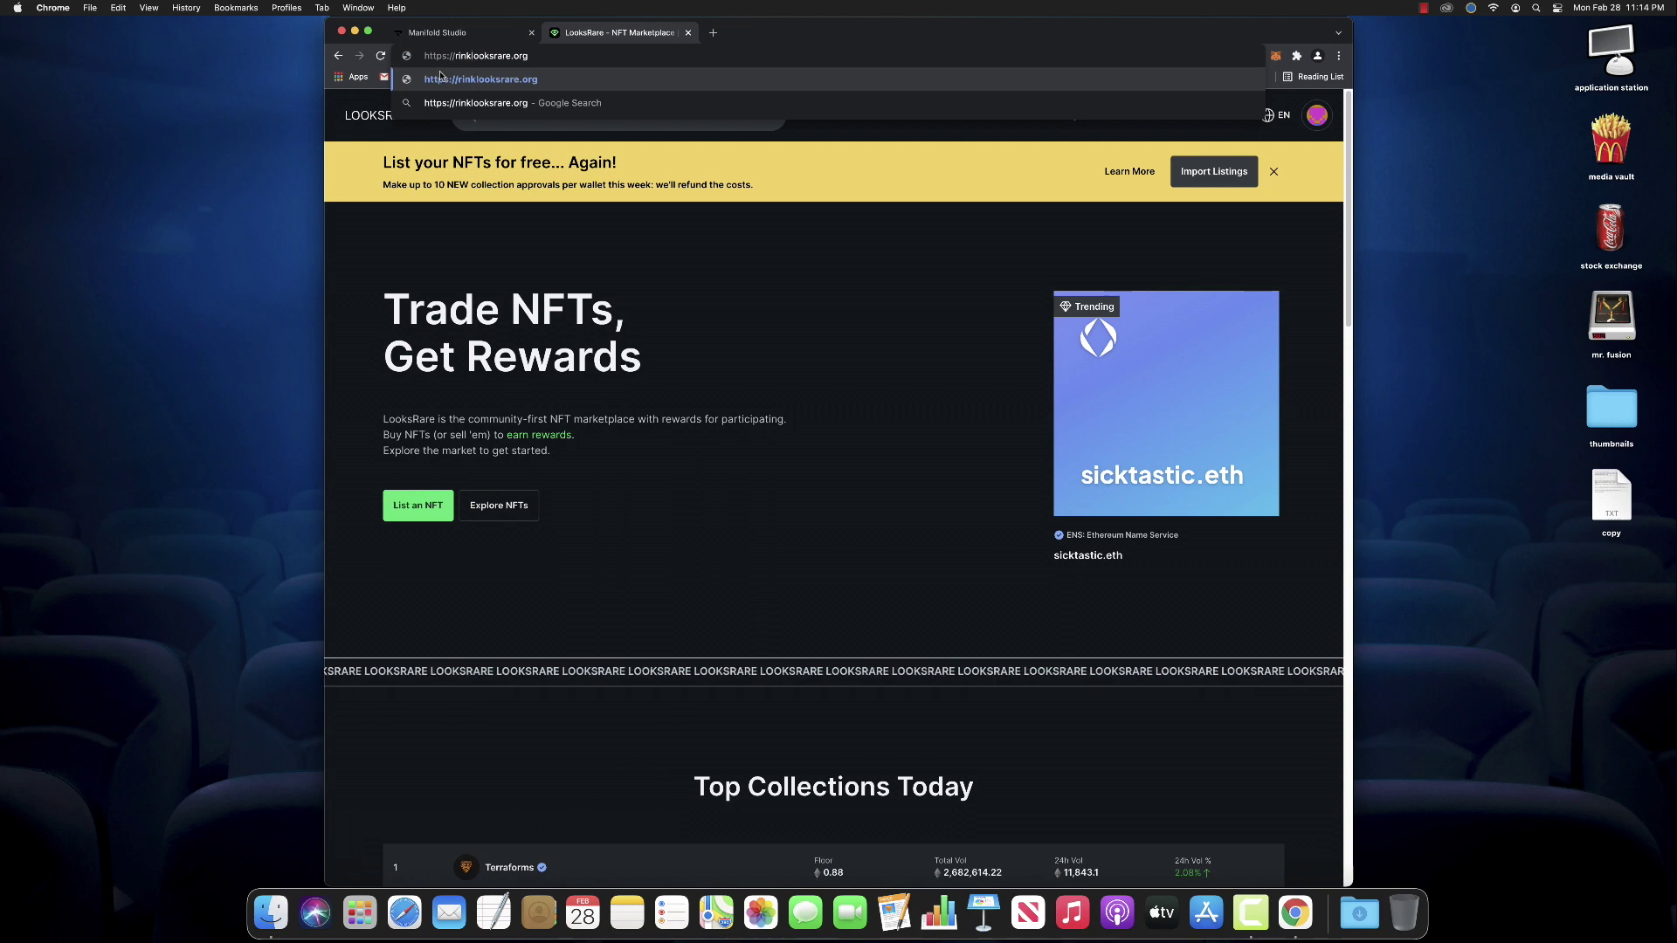
{"action": "key", "text": "Return"}
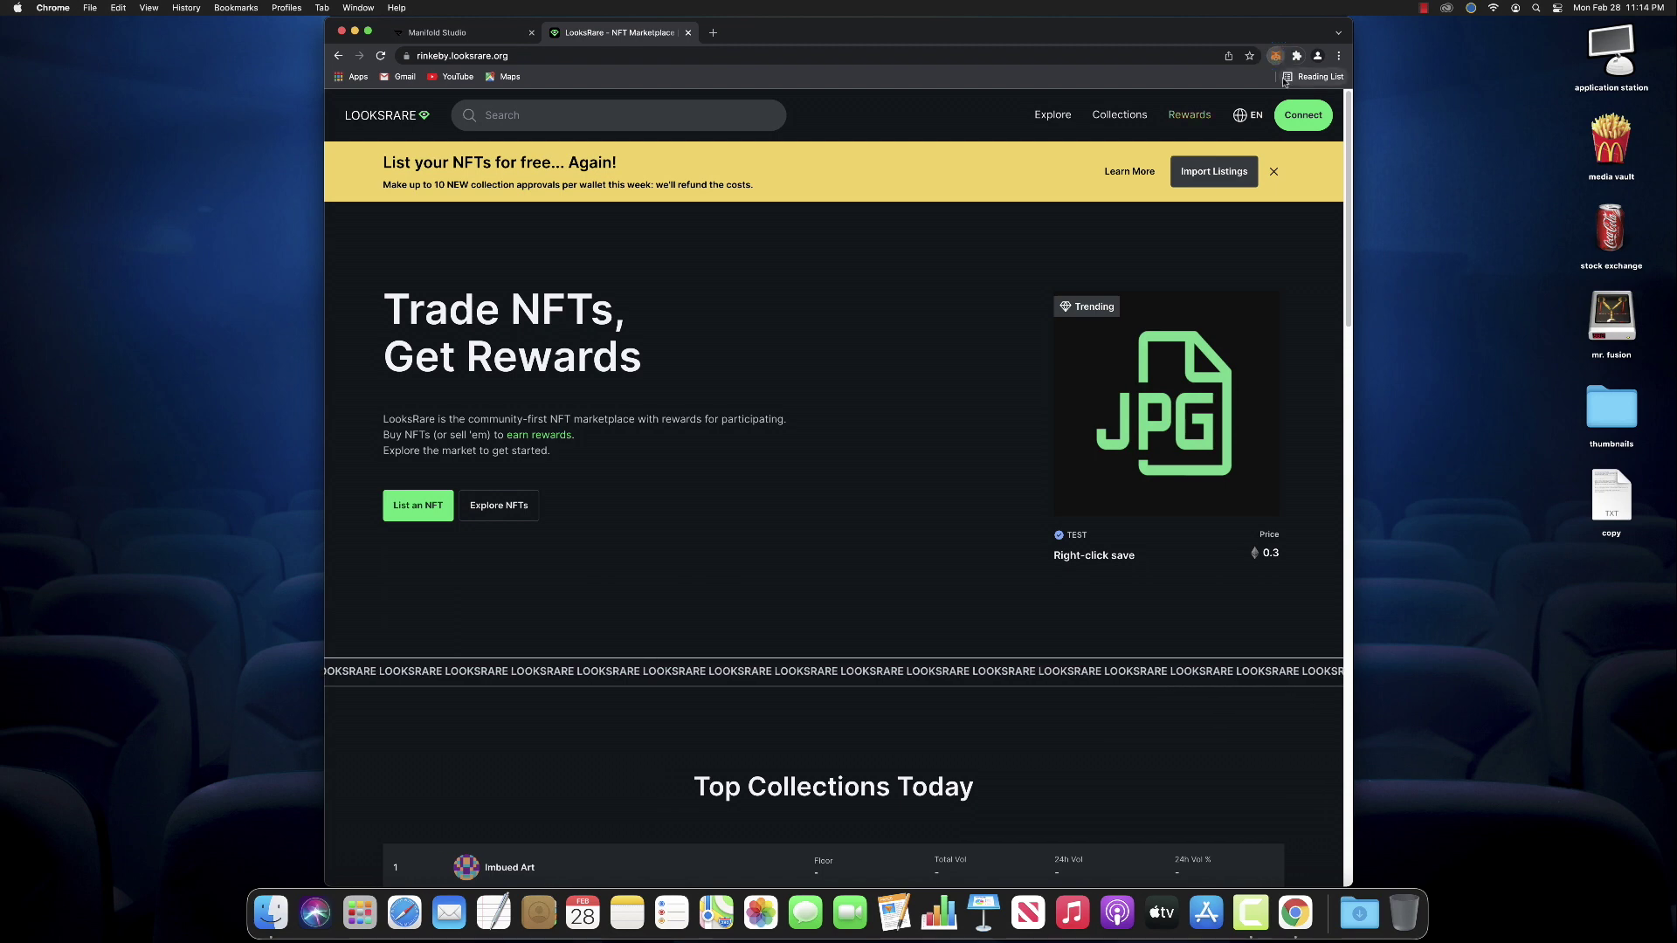
{"action": "left_click", "coordinate": [1223, 91]}
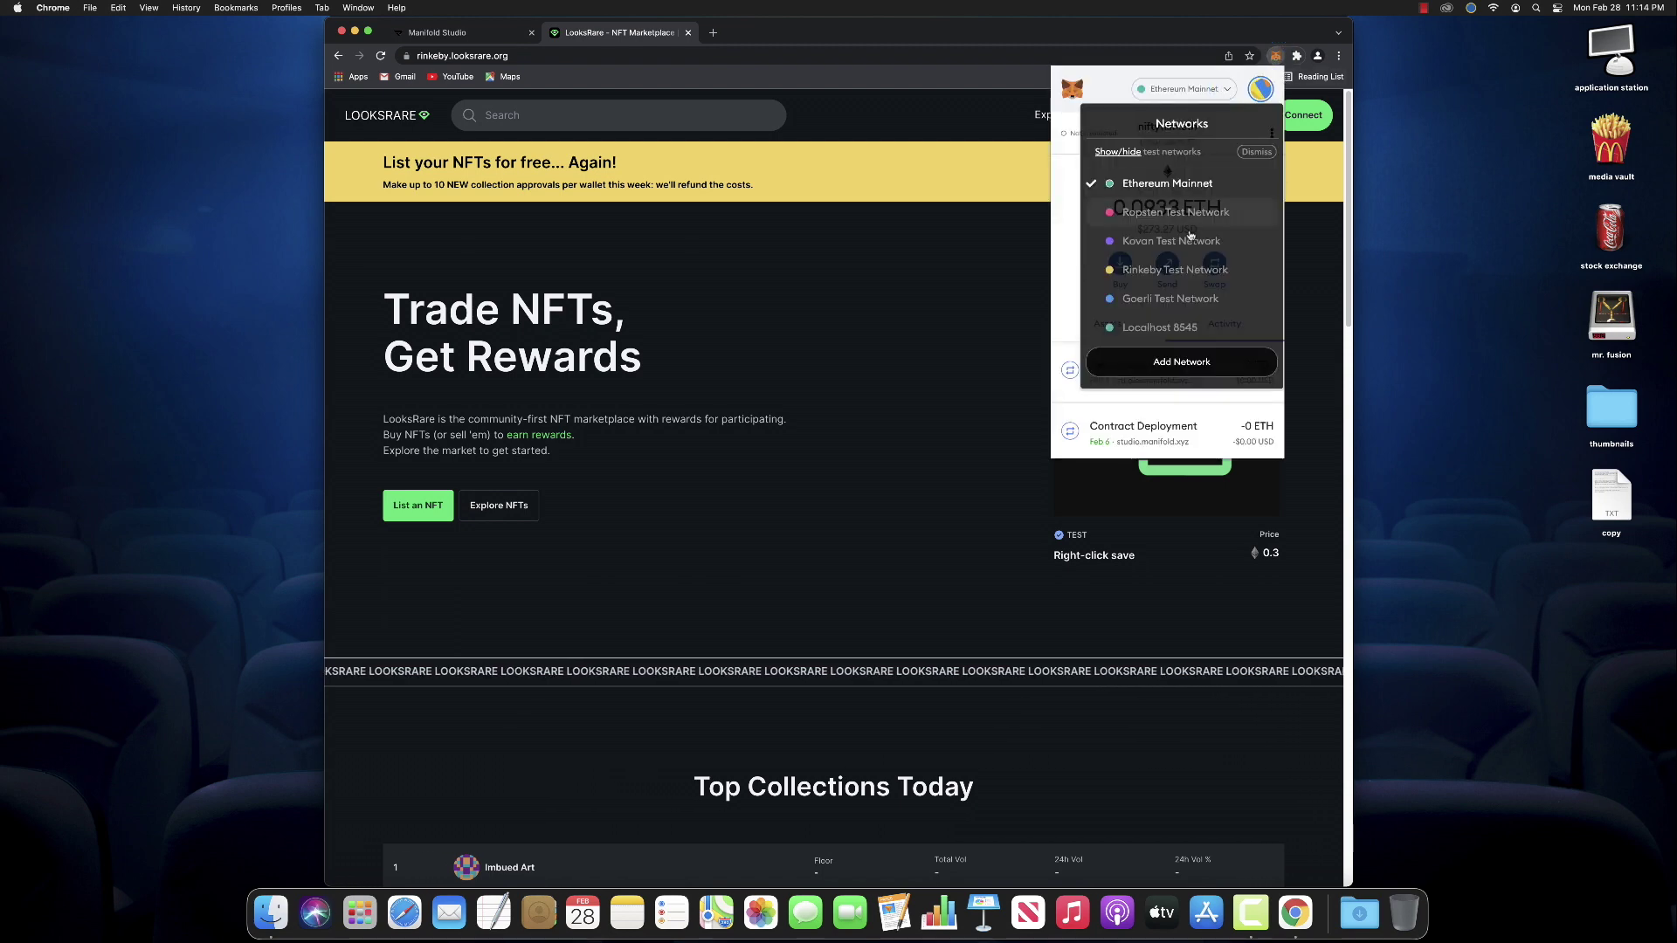
{"action": "left_click", "coordinate": [1185, 273]}
{"action": "left_click", "coordinate": [923, 312]}
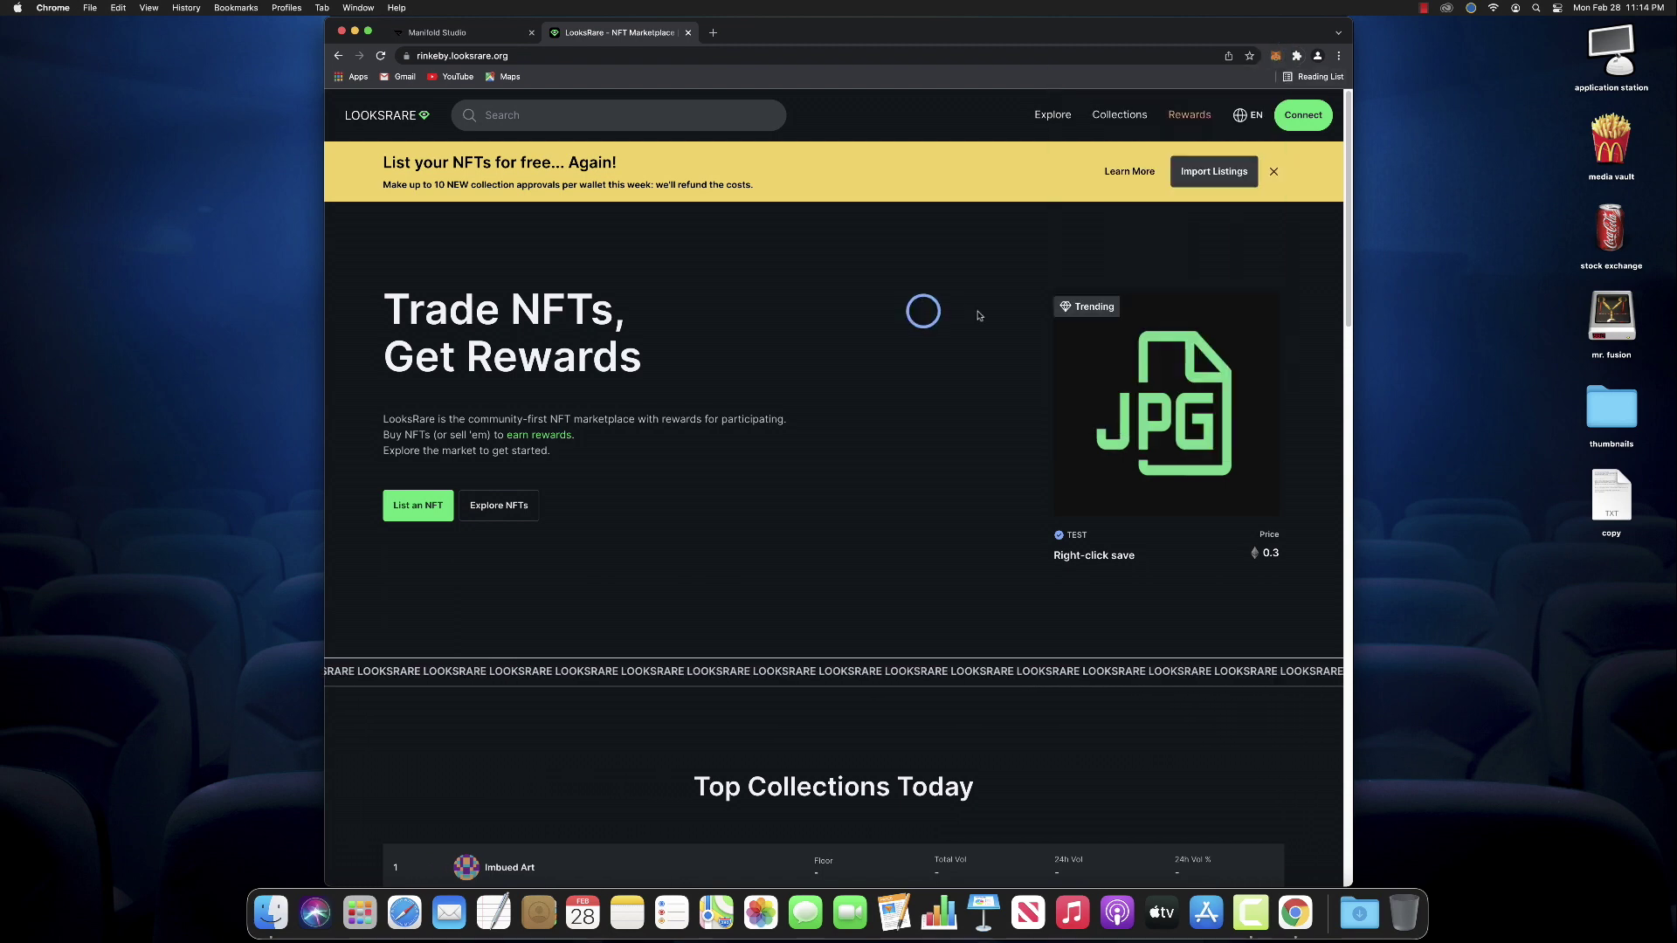
Connect MetaMask to the Rinkeby site, accept the terms, and open the profile panel.
{"action": "left_click", "coordinate": [1296, 122]}
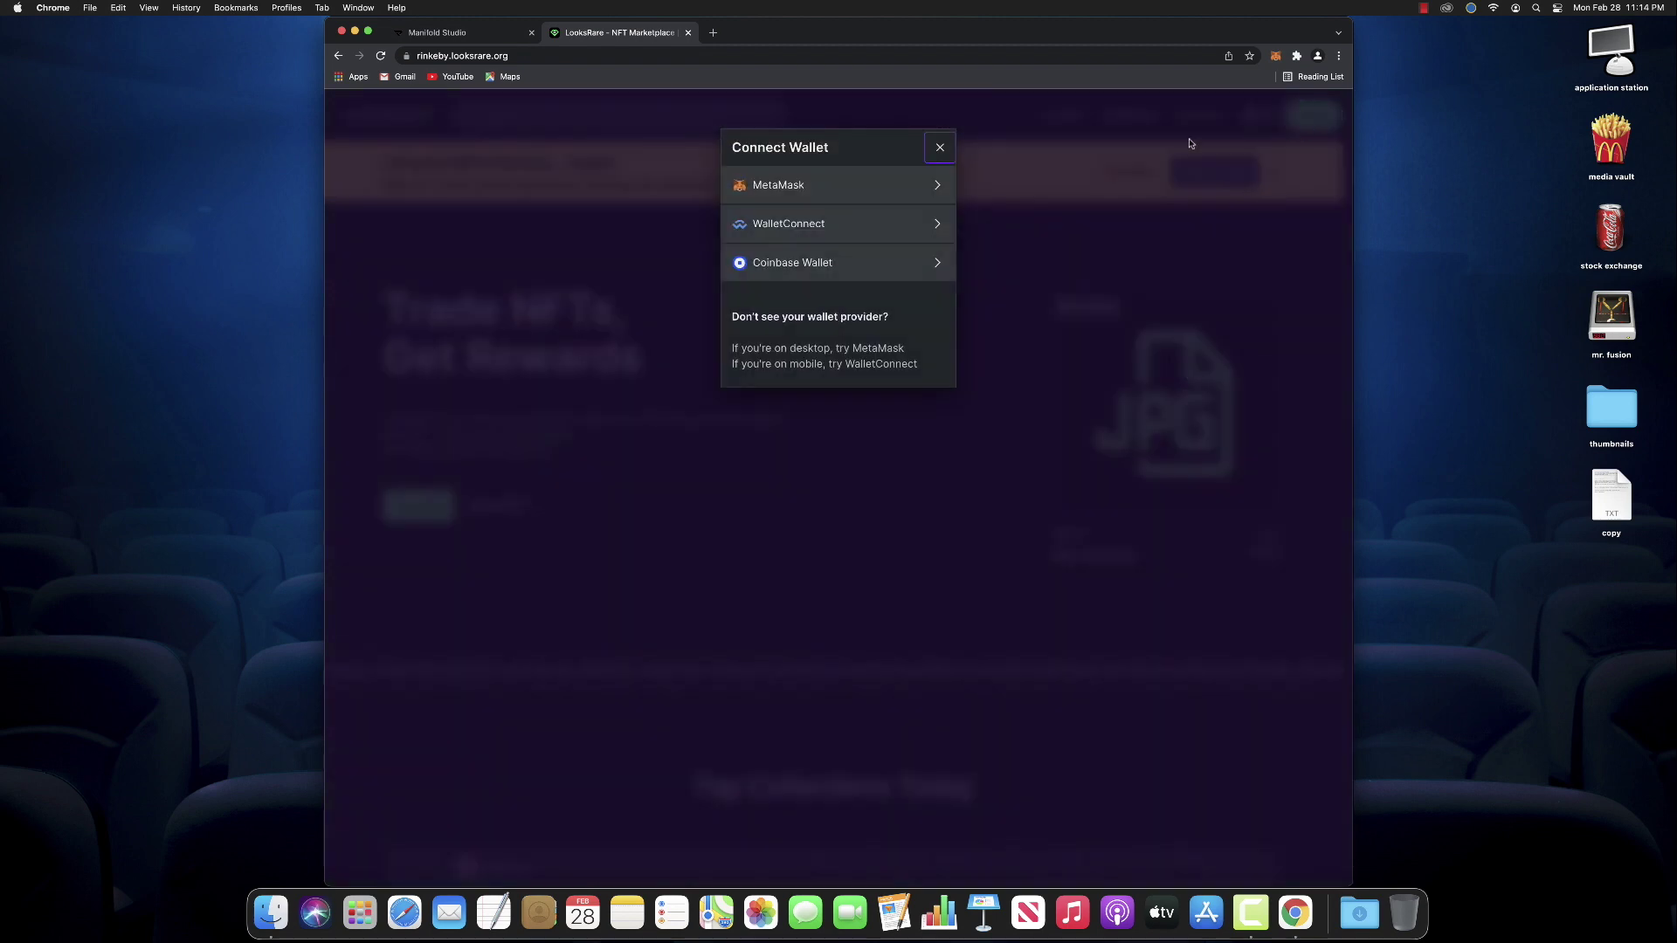
{"action": "left_click", "coordinate": [857, 188]}
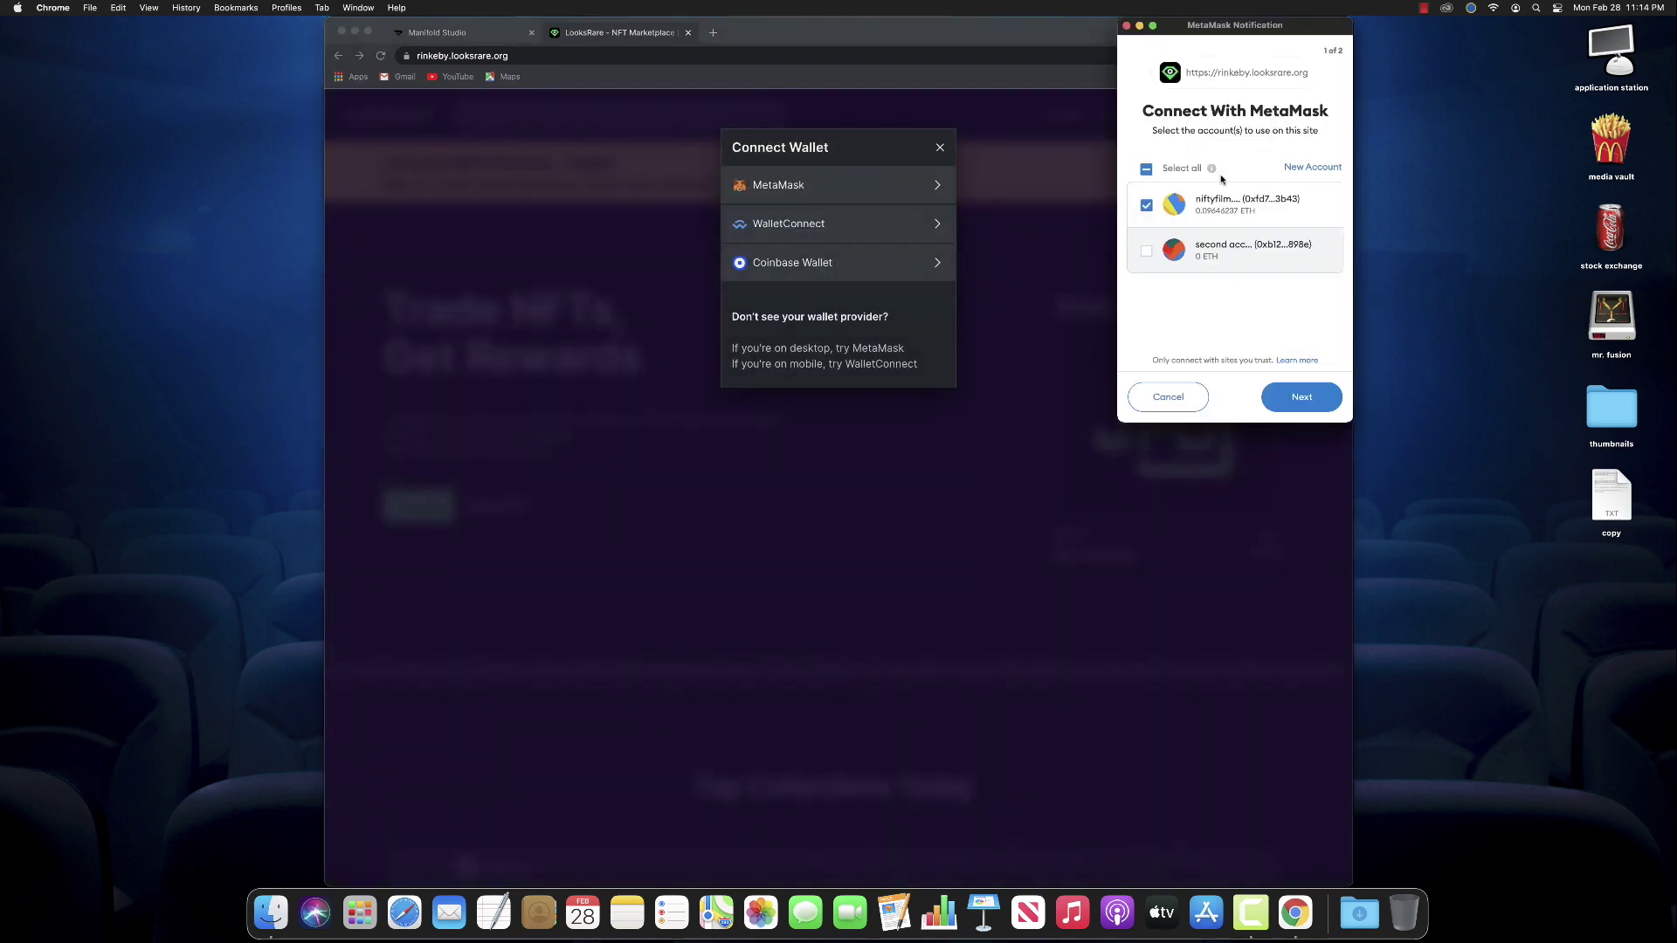
{"action": "left_click", "coordinate": [1311, 398]}
{"action": "left_click", "coordinate": [1311, 399]}
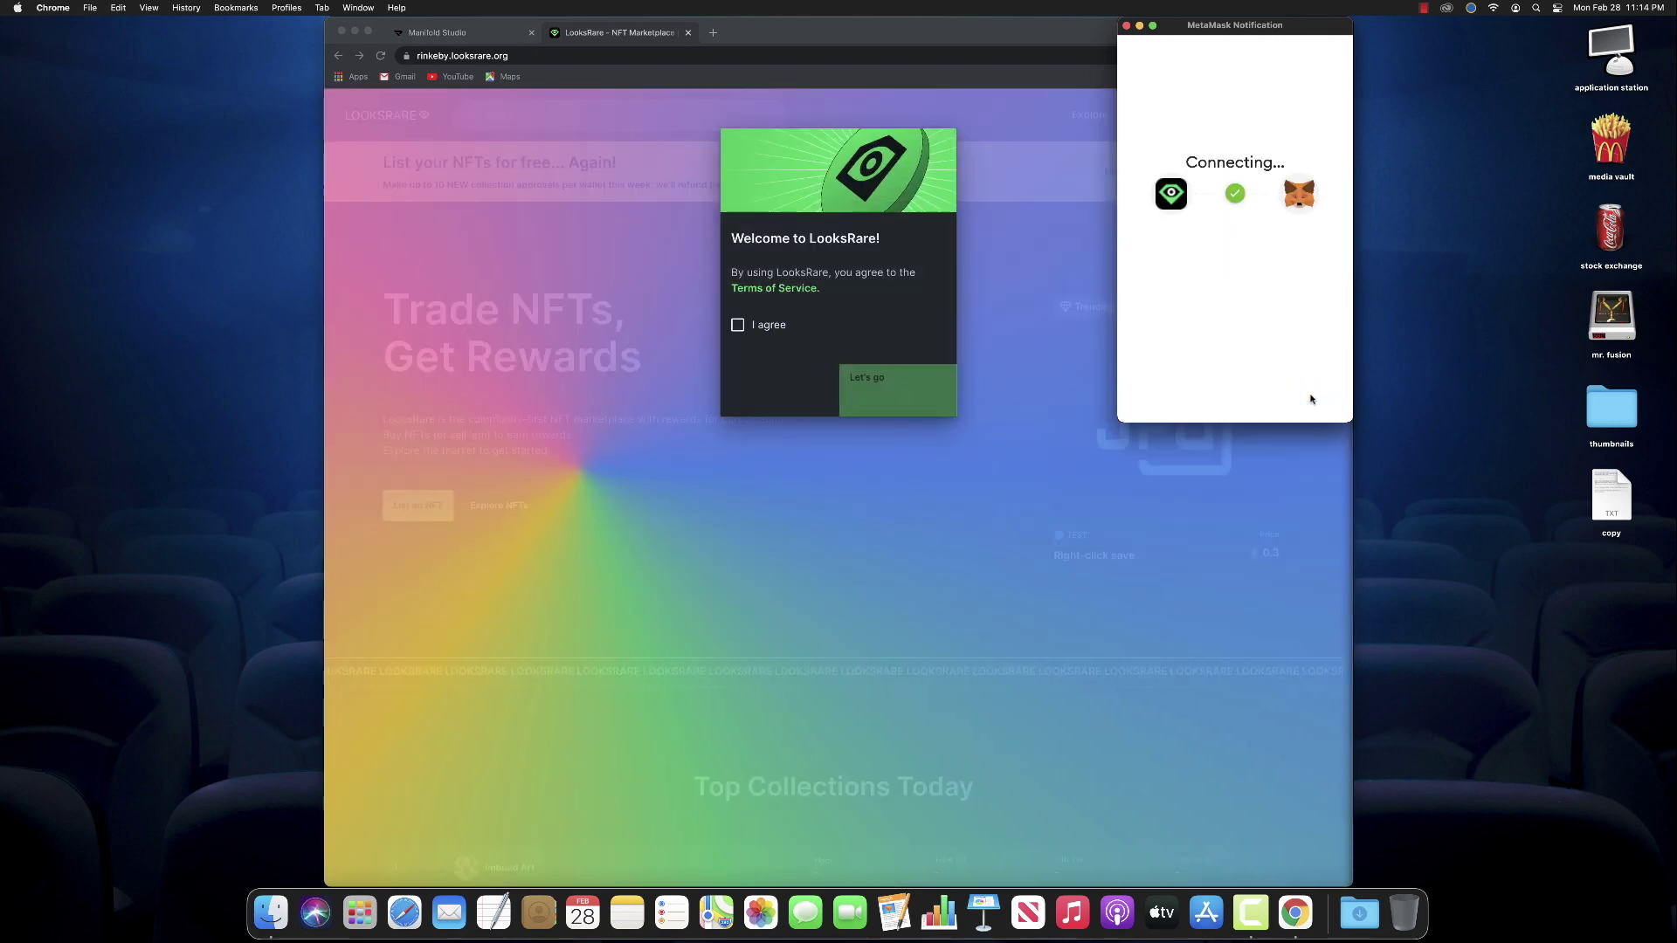
{"action": "left_click", "coordinate": [773, 328]}
{"action": "left_click", "coordinate": [884, 386]}
{"action": "left_click", "coordinate": [892, 417]}
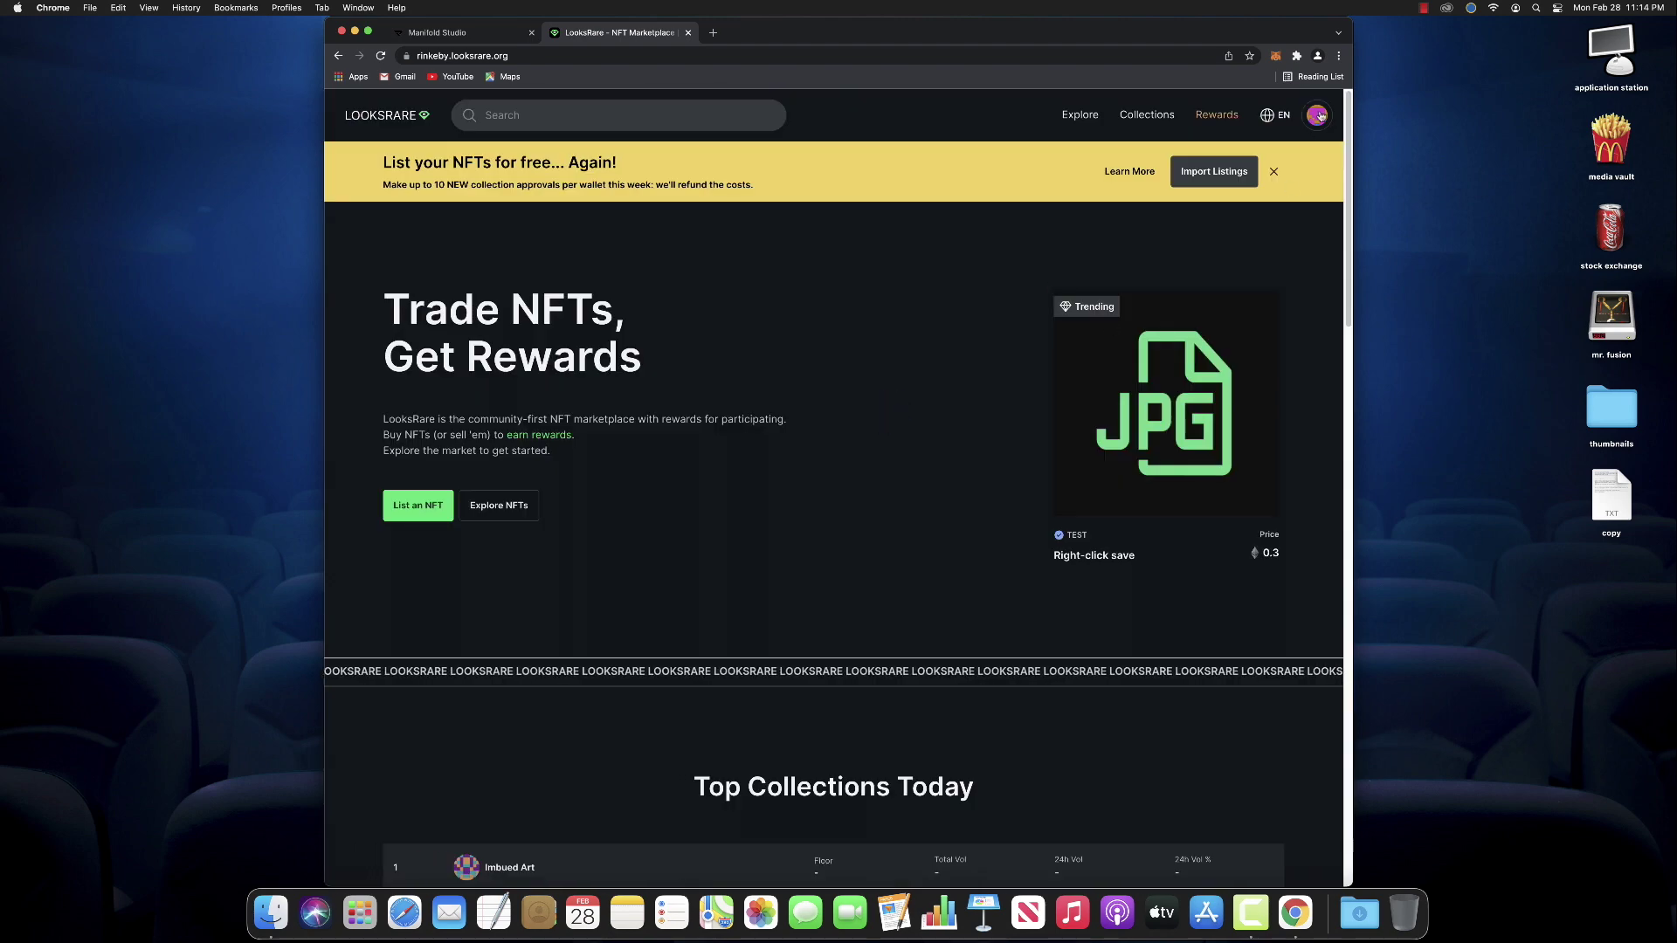
{"action": "left_click", "coordinate": [1320, 114]}
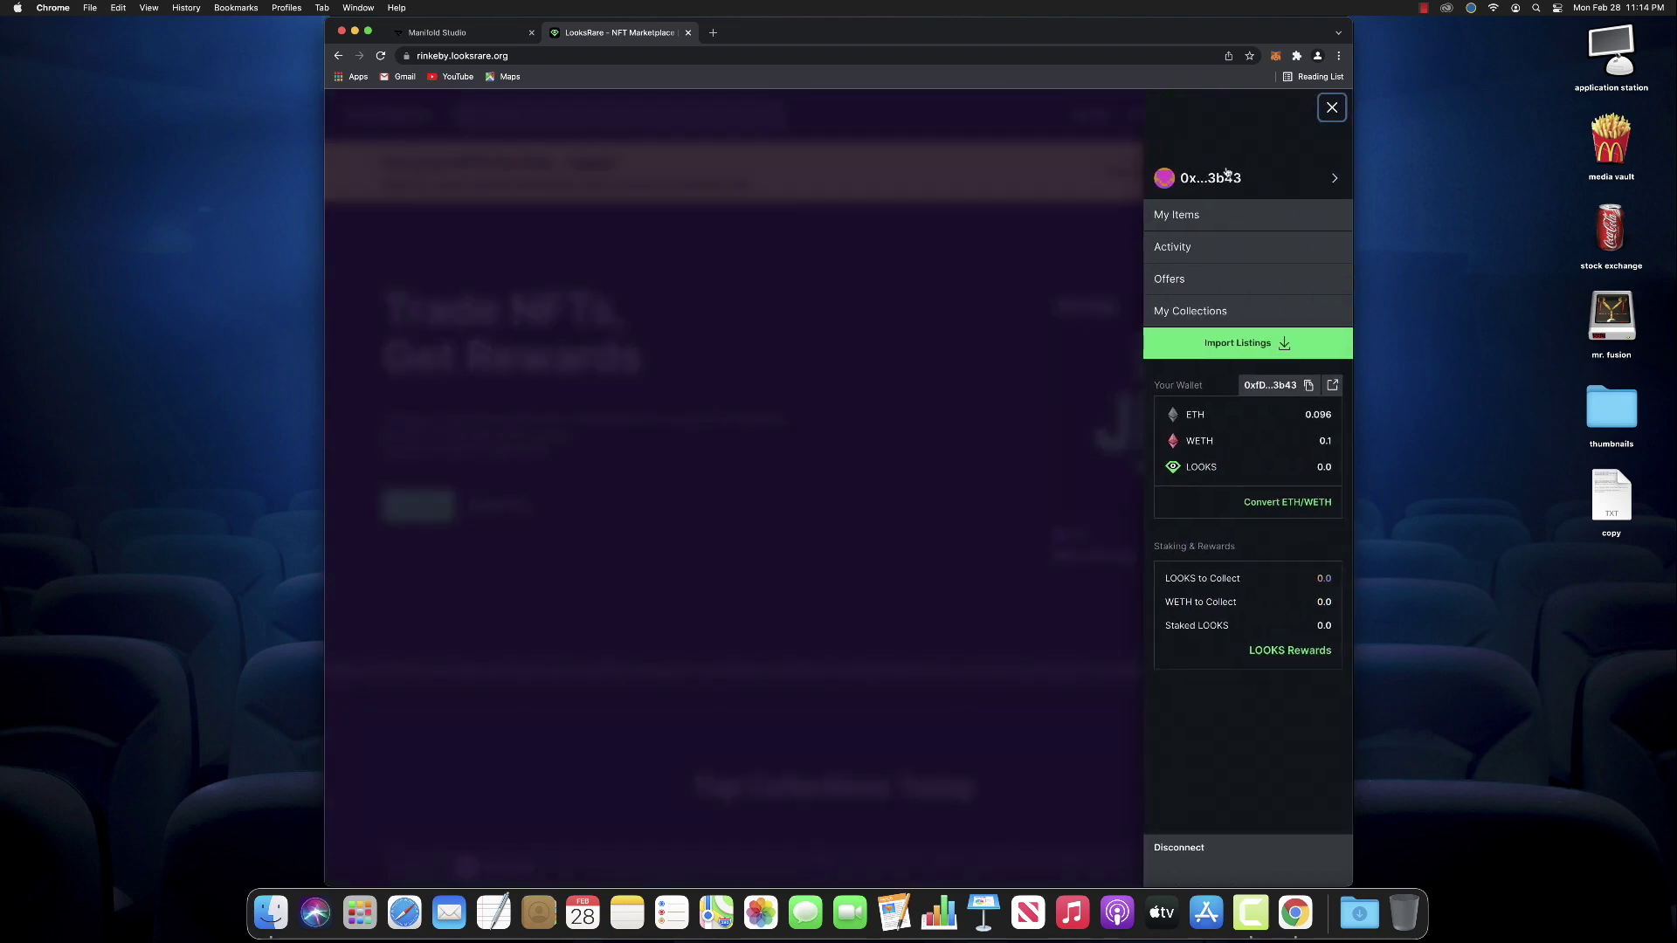
Browse the owned NFTs and read the Expiration Date item's description and properties.
{"action": "left_click", "coordinate": [1173, 216]}
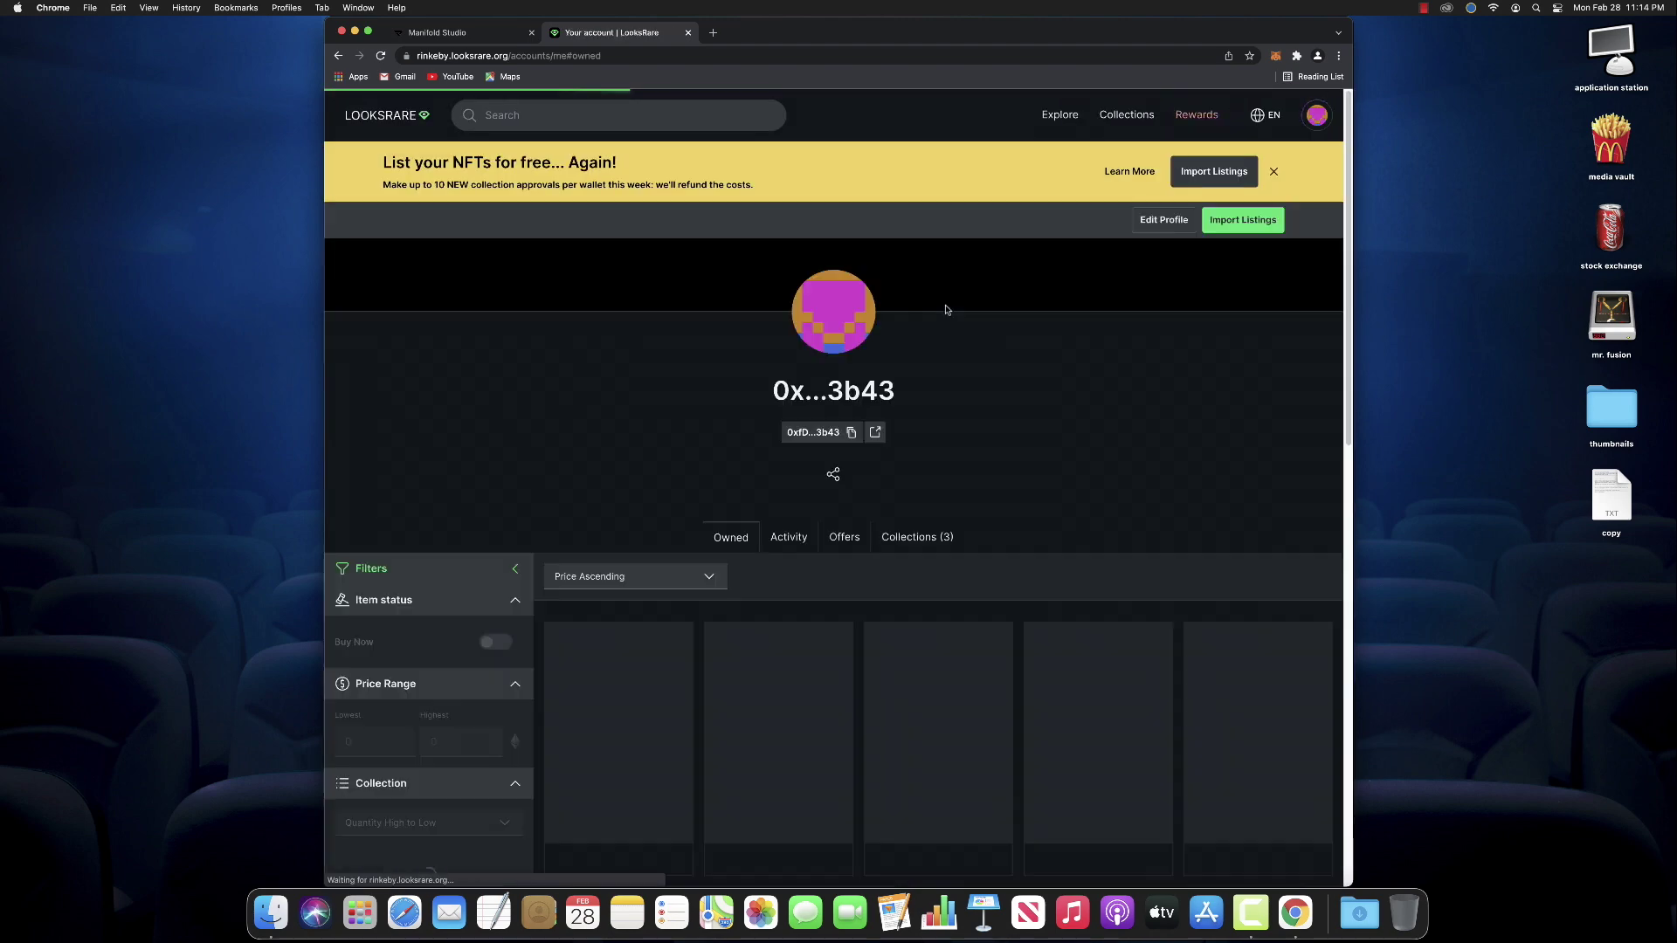
{"action": "scroll", "coordinate": [612, 372], "scroll_direction": "down", "scroll_amount": 5}
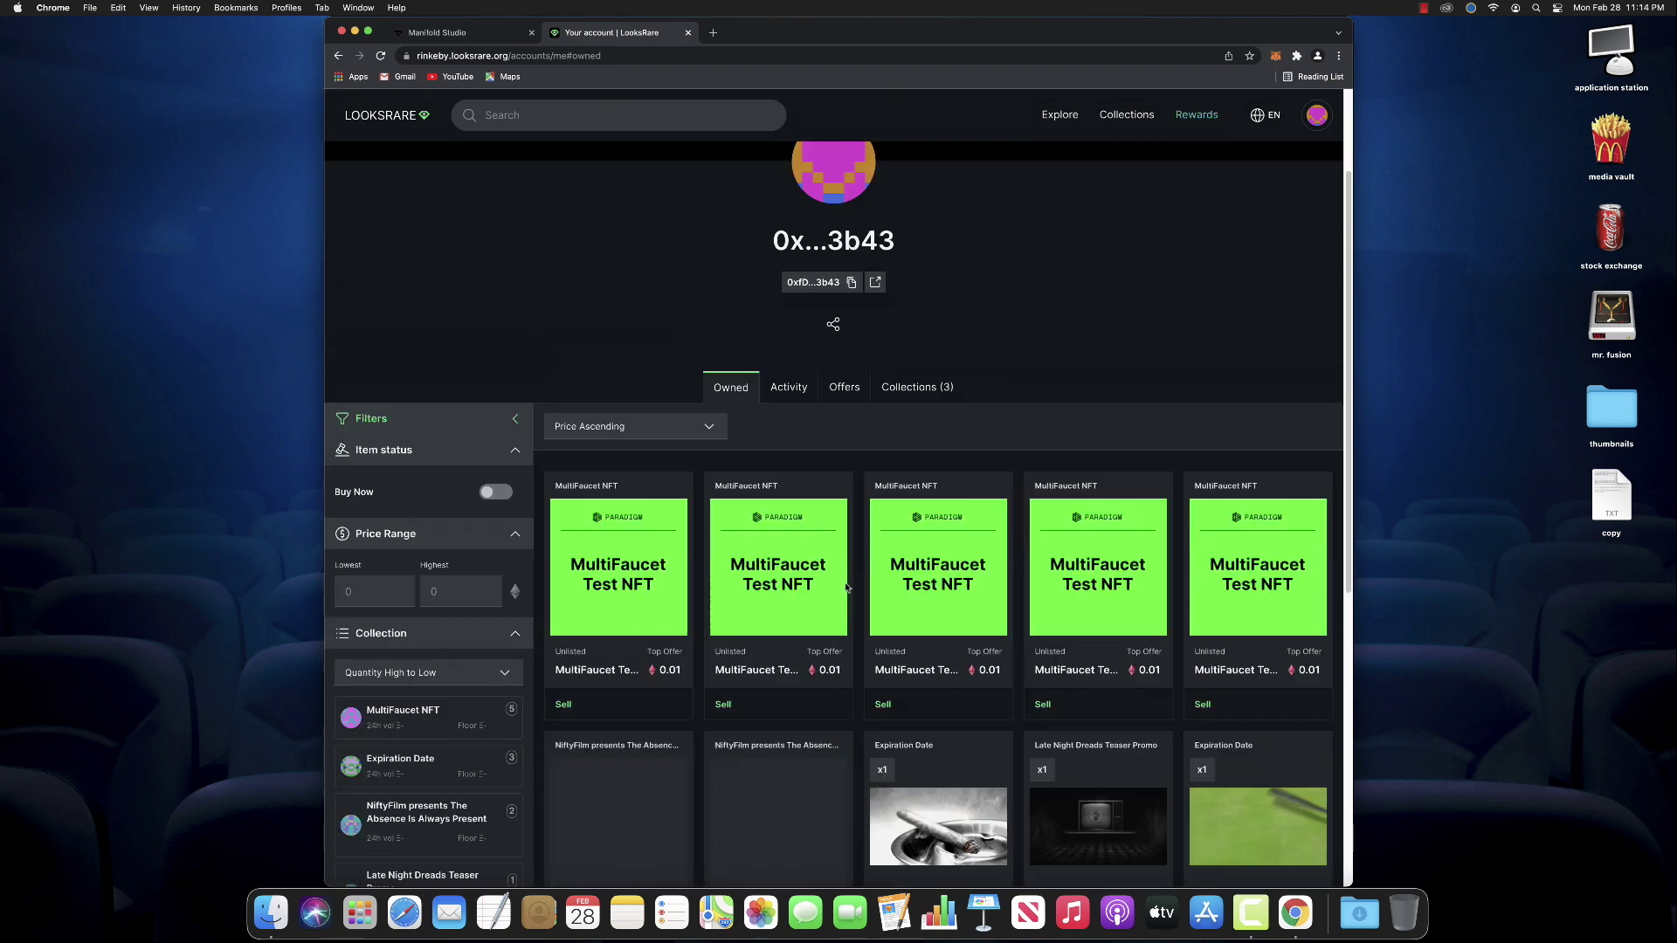
{"action": "scroll", "coordinate": [943, 611], "scroll_direction": "down", "scroll_amount": 2}
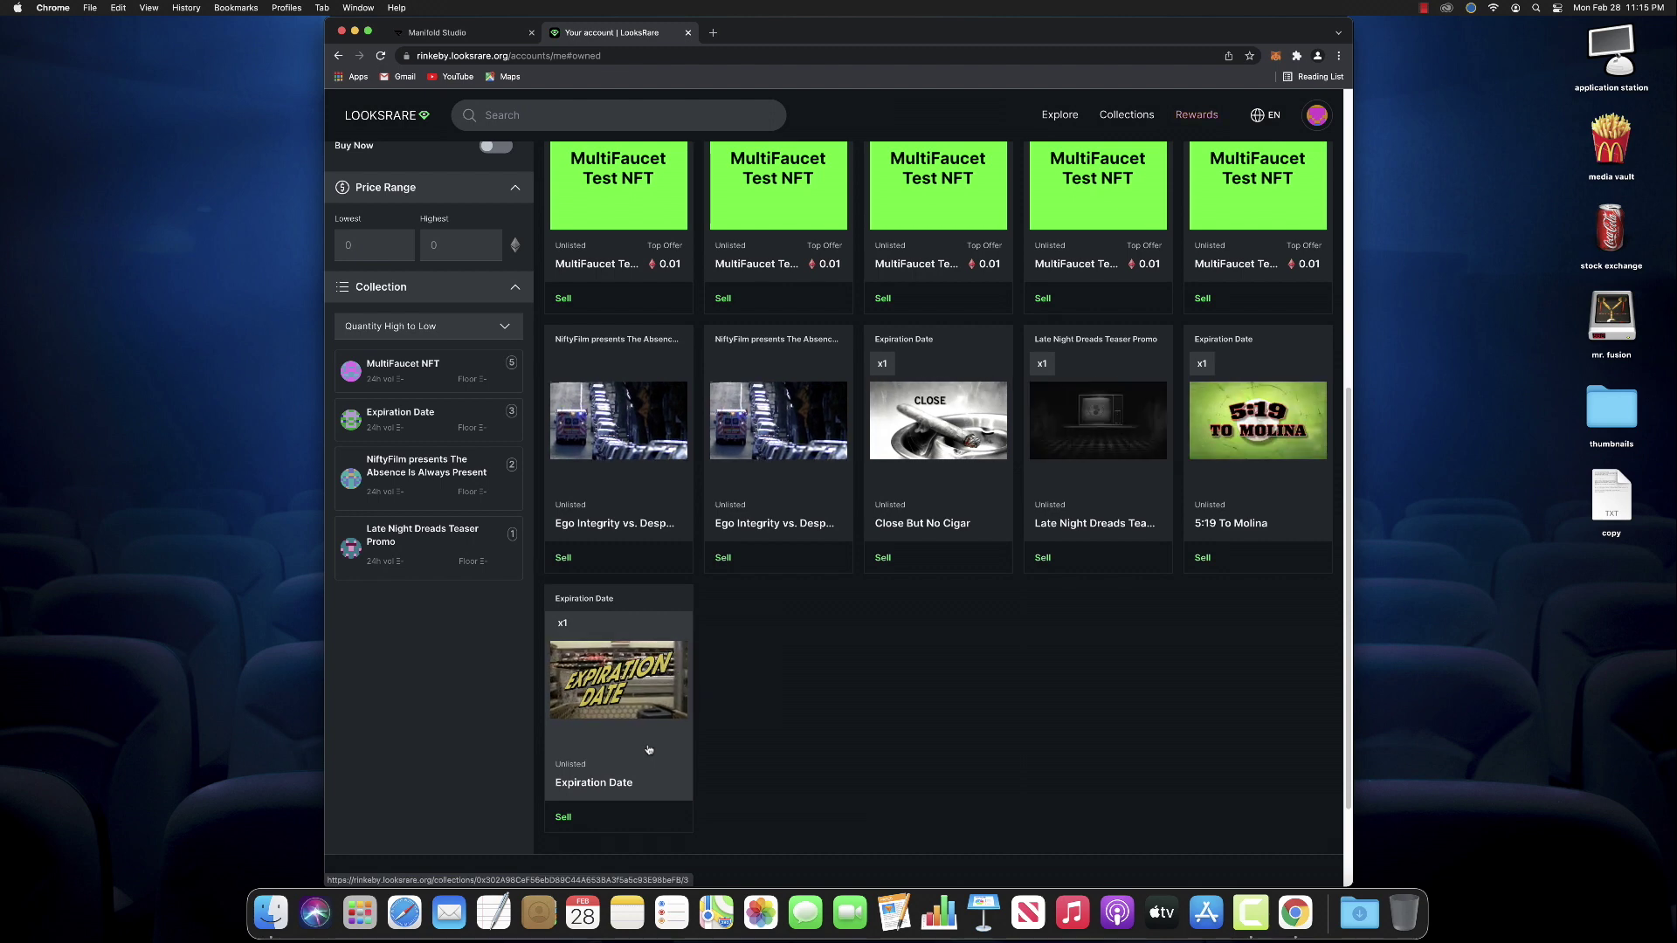
{"action": "left_click", "coordinate": [649, 749]}
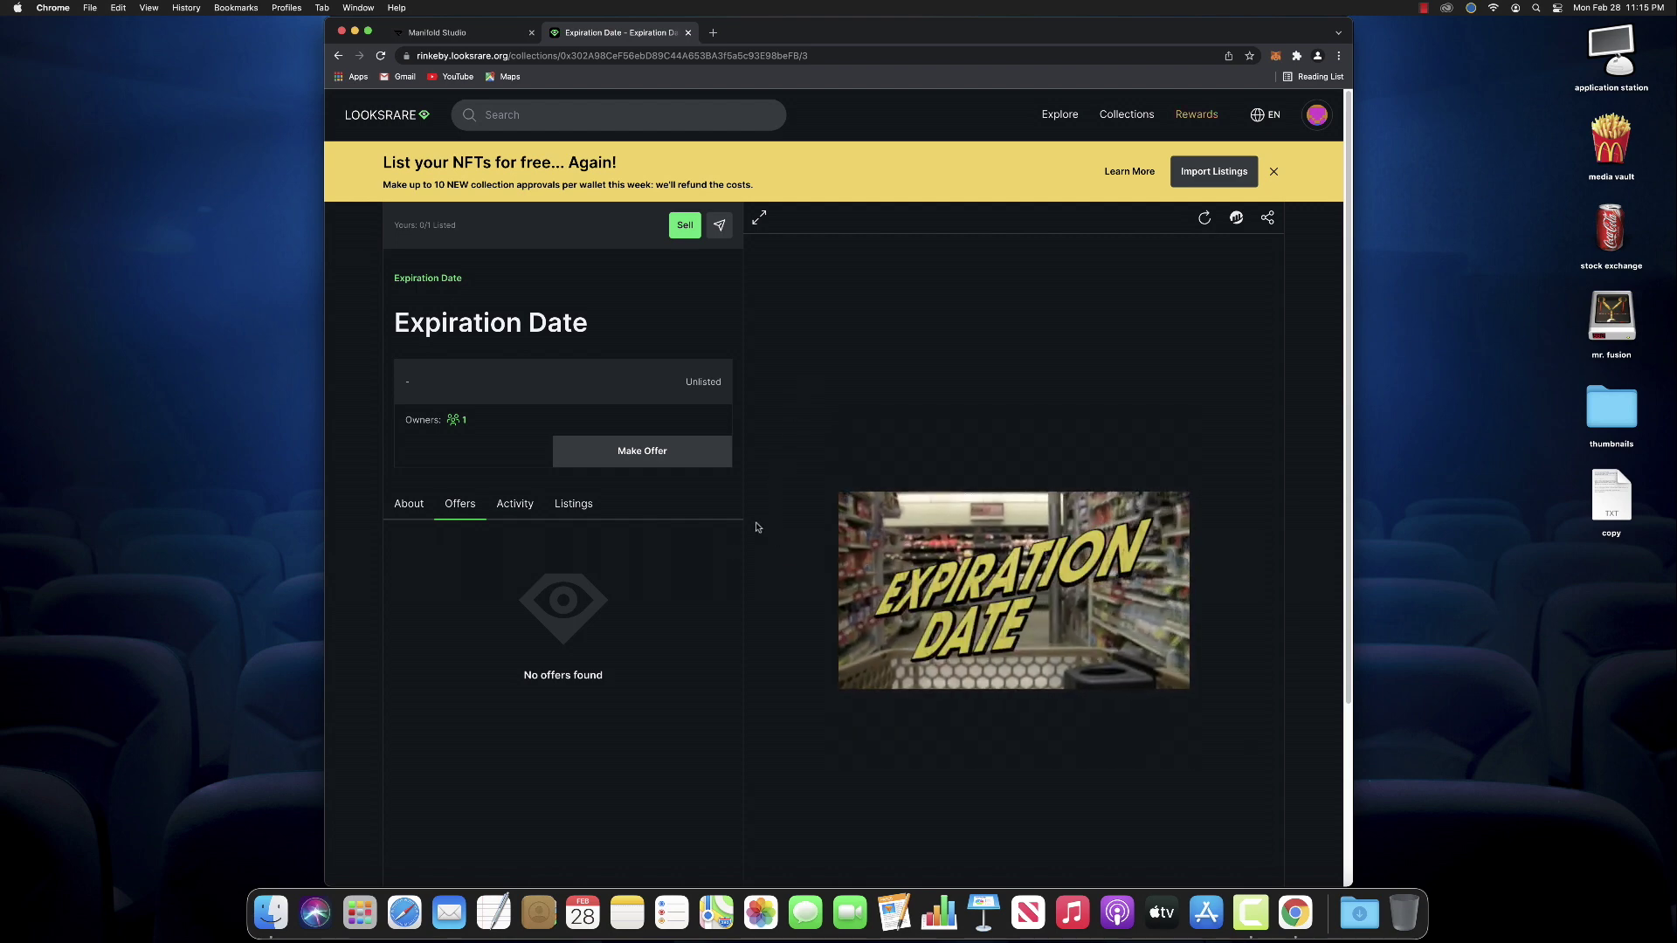
{"action": "left_click", "coordinate": [408, 498]}
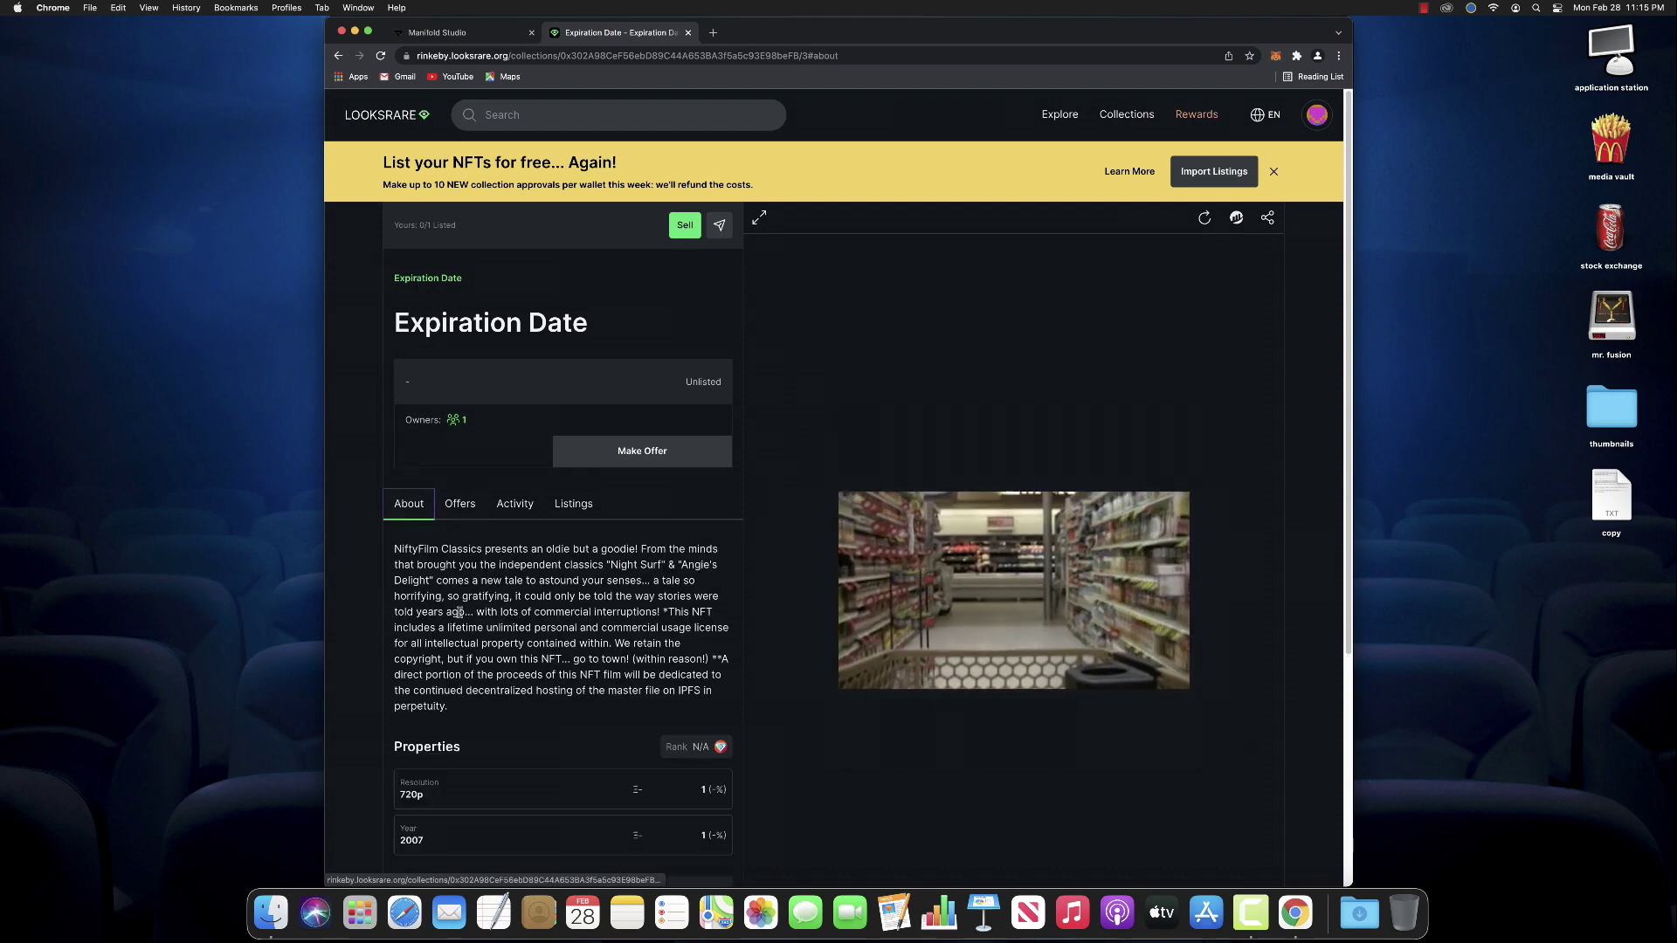
{"action": "scroll", "coordinate": [459, 612], "scroll_direction": "down", "scroll_amount": 1}
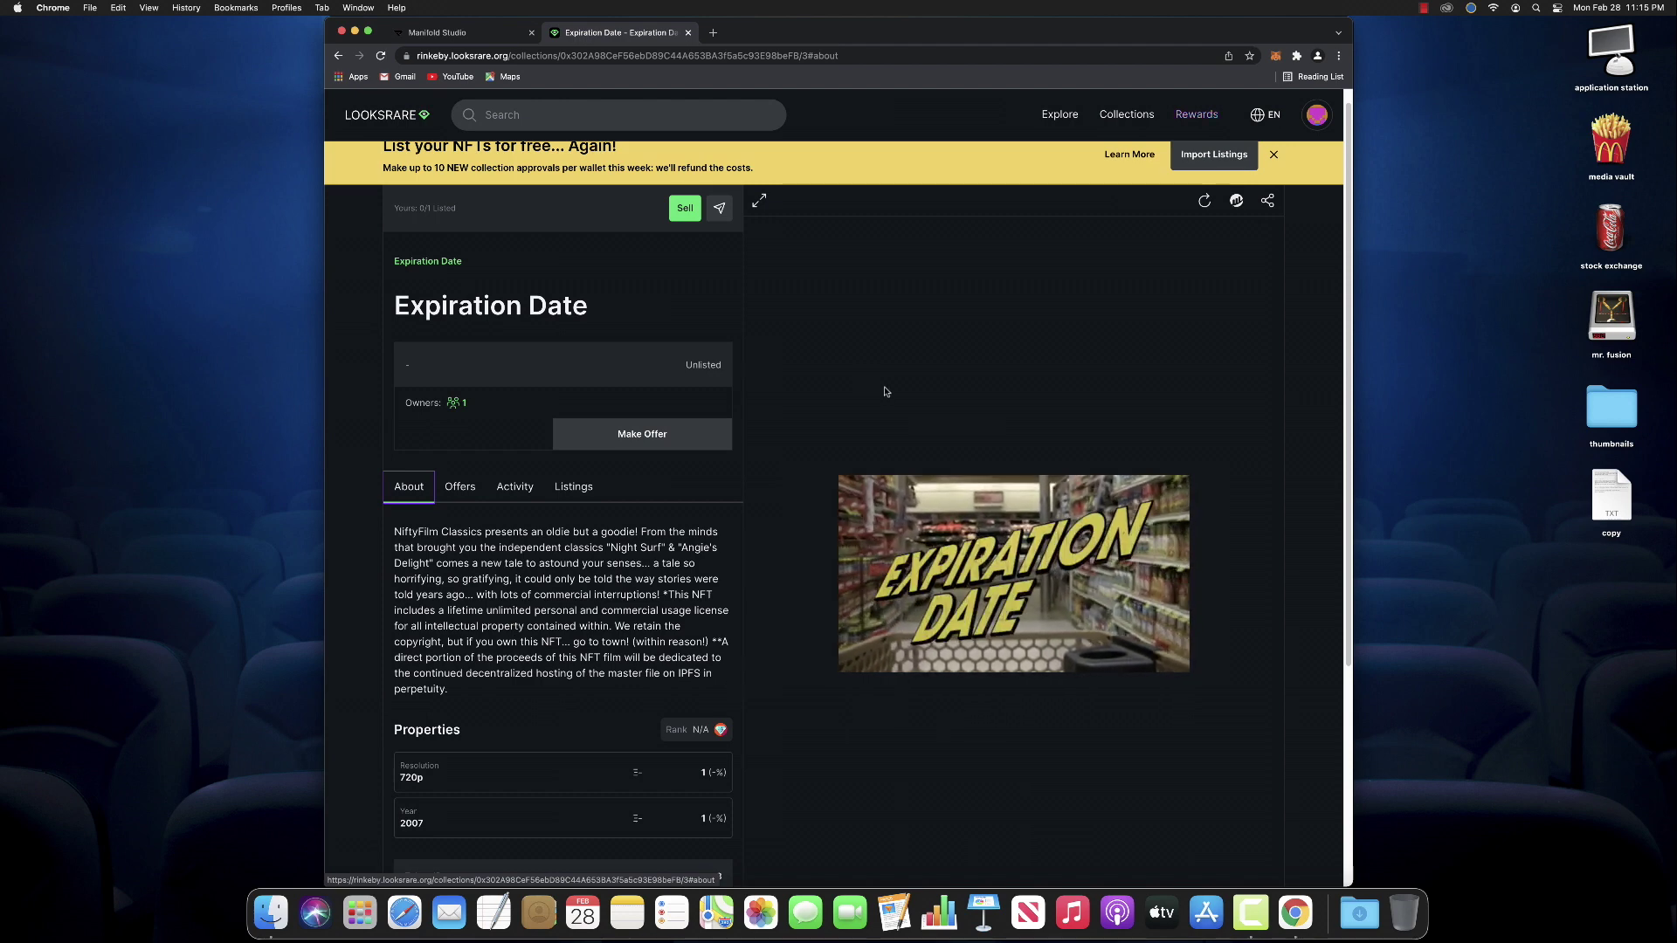
{"action": "left_click", "coordinate": [338, 55]}
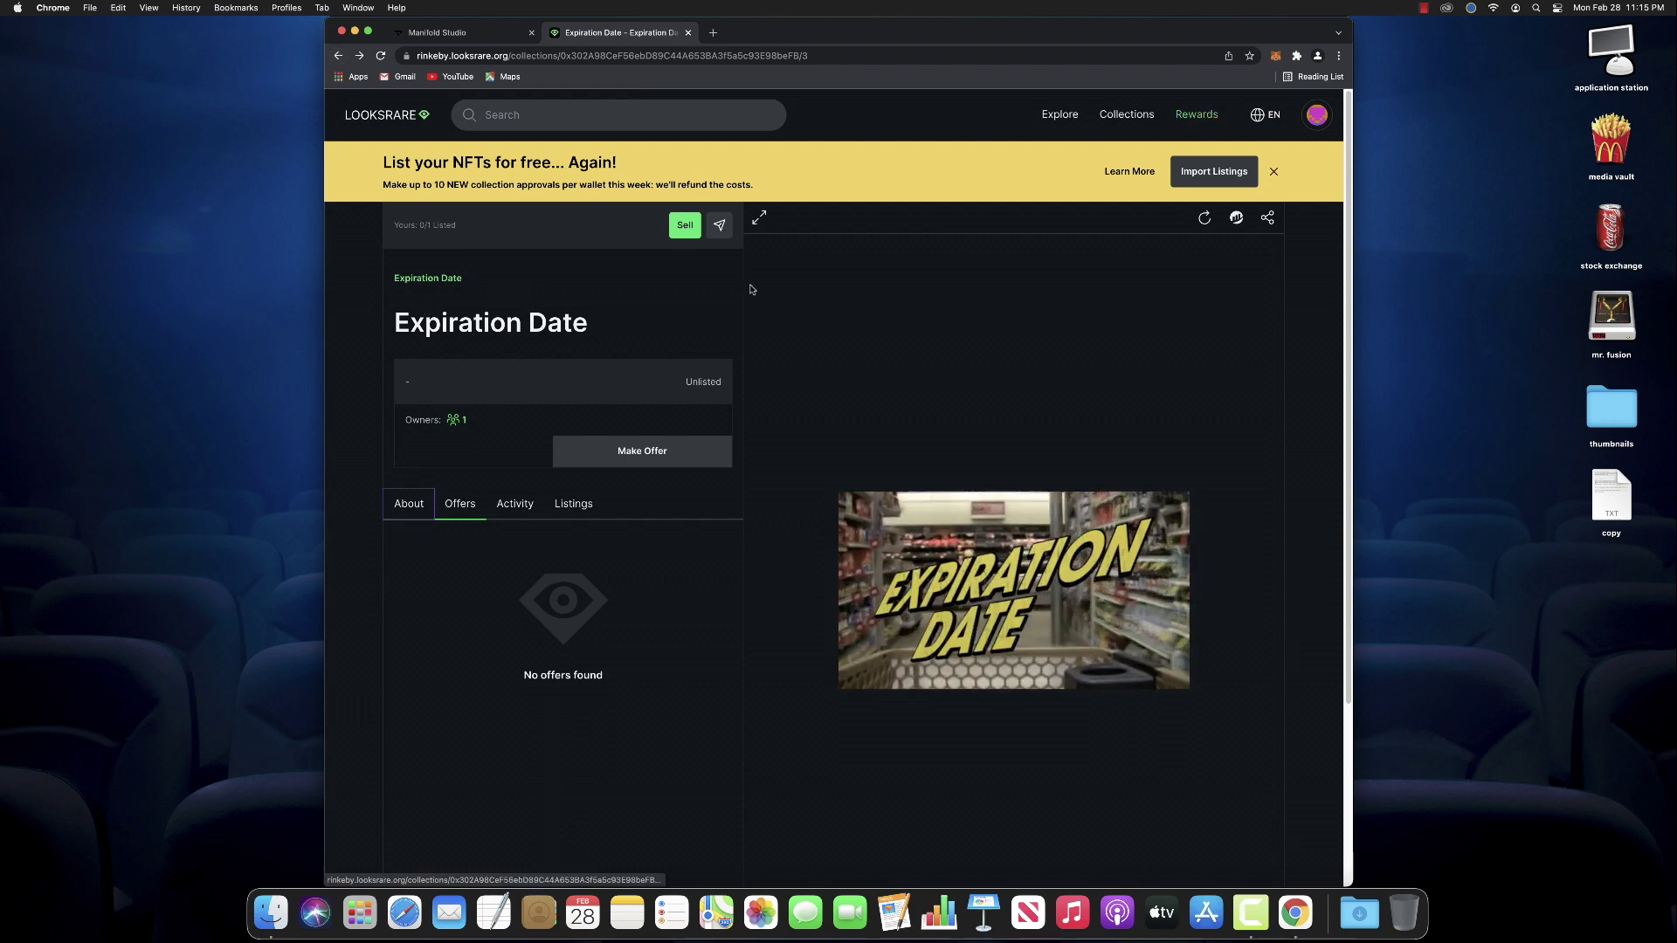
Dismiss the free-listing banner and open the Expiration Date collection page to check its items.
{"action": "left_click", "coordinate": [1273, 171]}
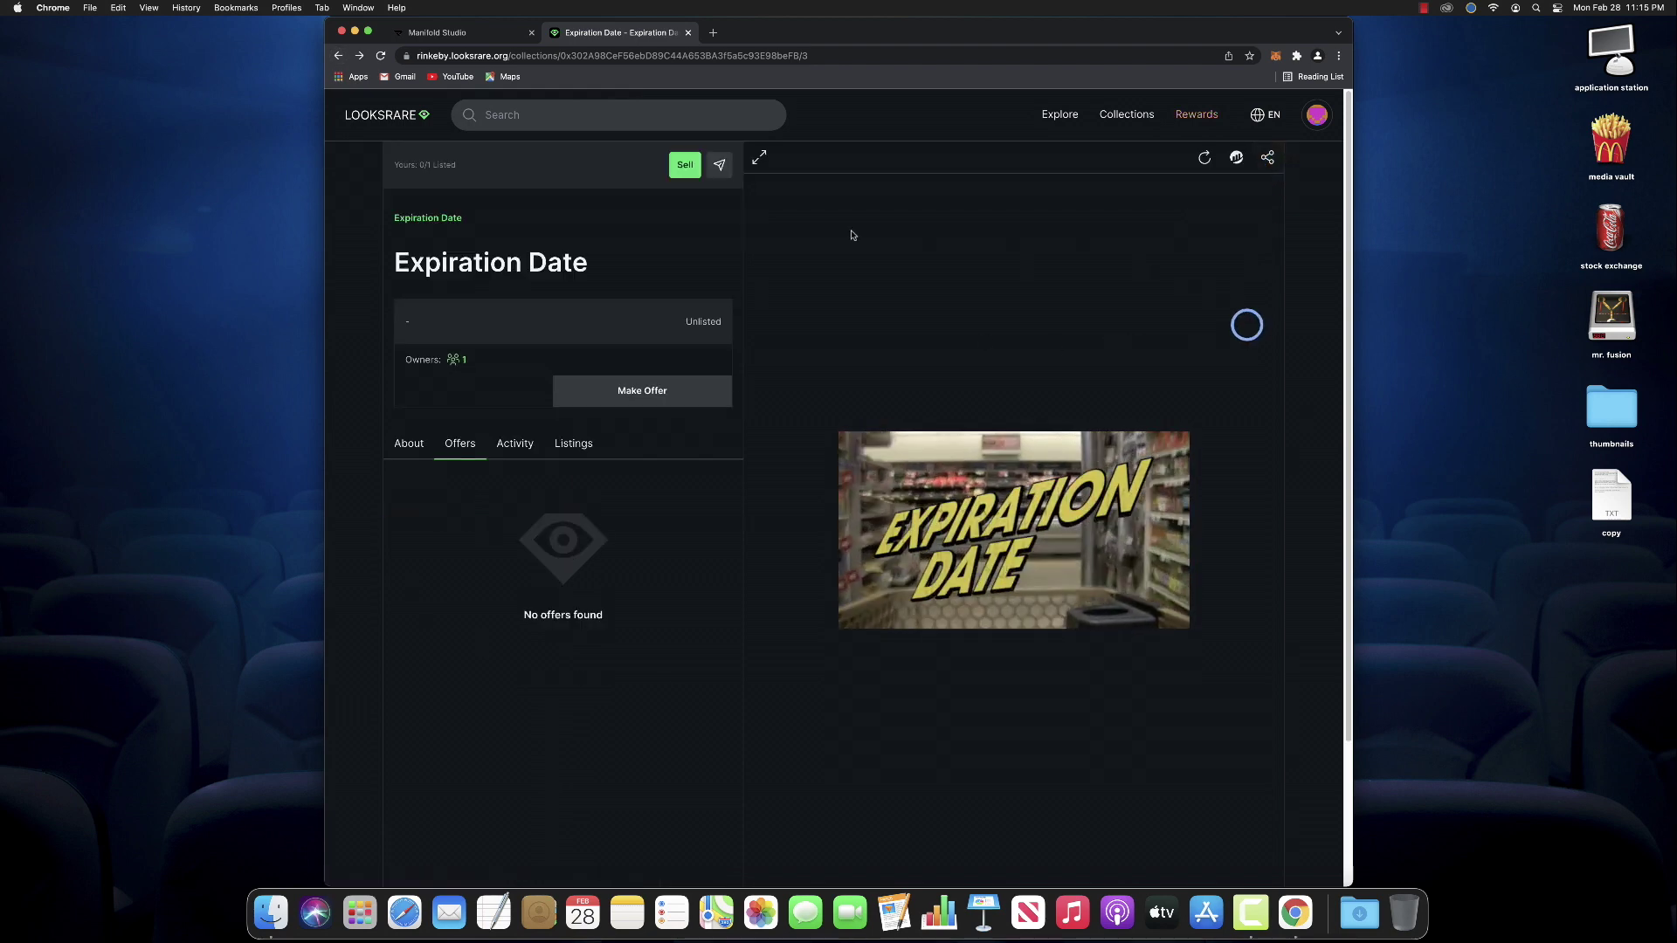
{"action": "left_click", "coordinate": [437, 219]}
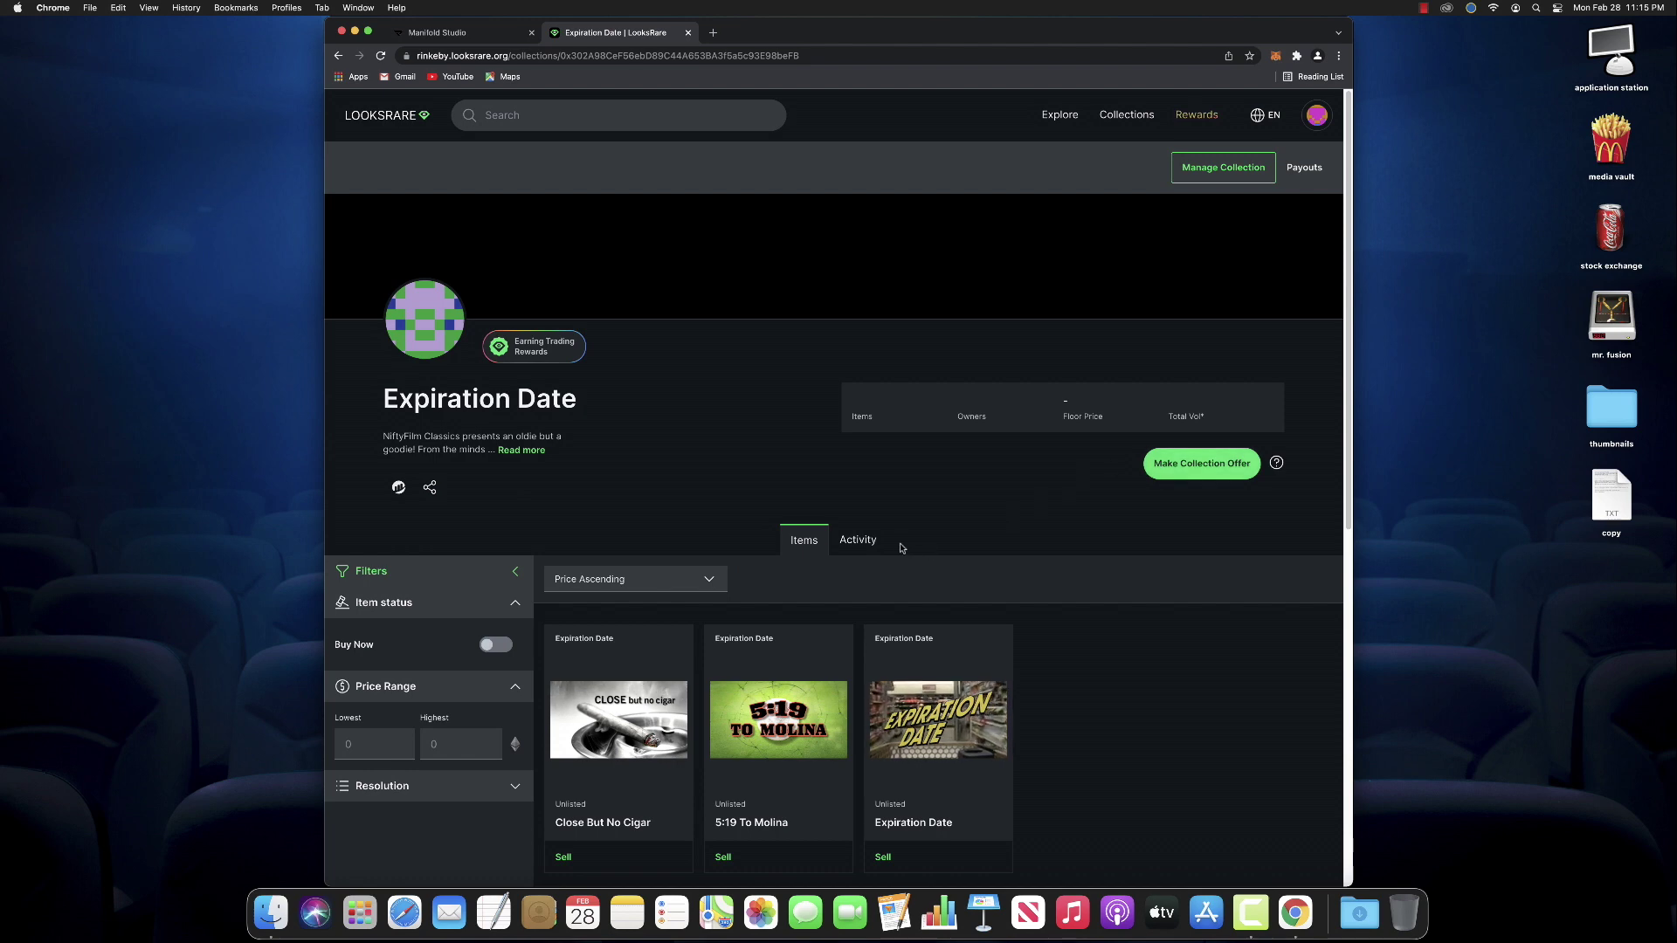
{"action": "scroll", "coordinate": [899, 548], "scroll_direction": "down", "scroll_amount": 7}
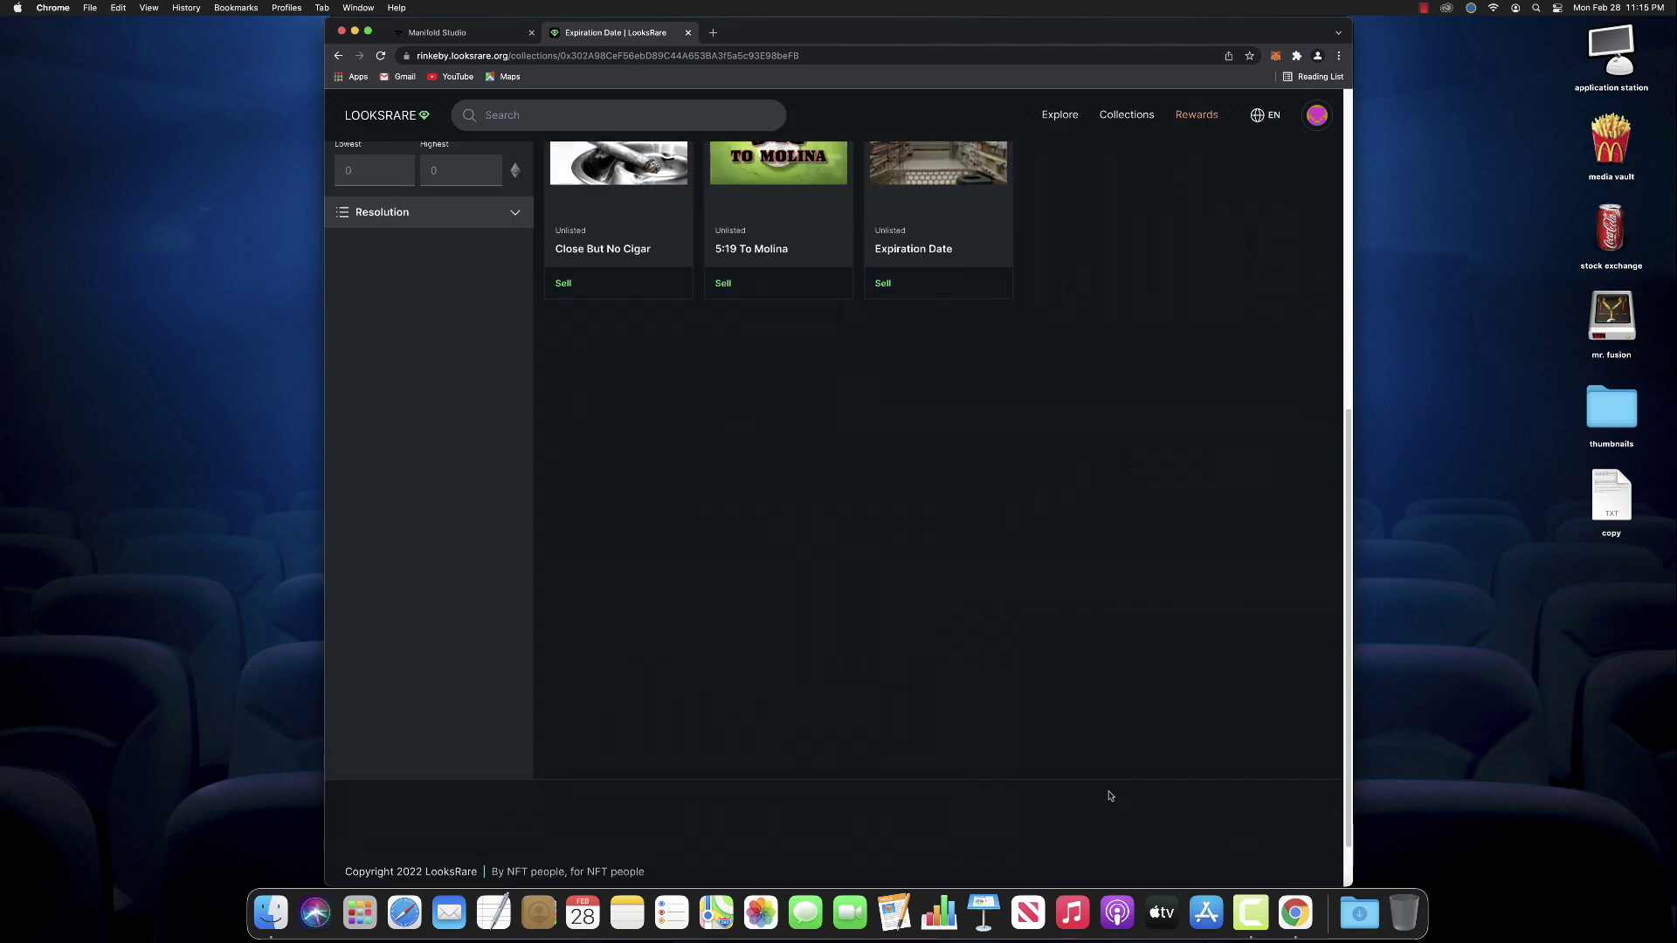
{"action": "scroll", "coordinate": [1111, 777], "scroll_direction": "up", "scroll_amount": 3}
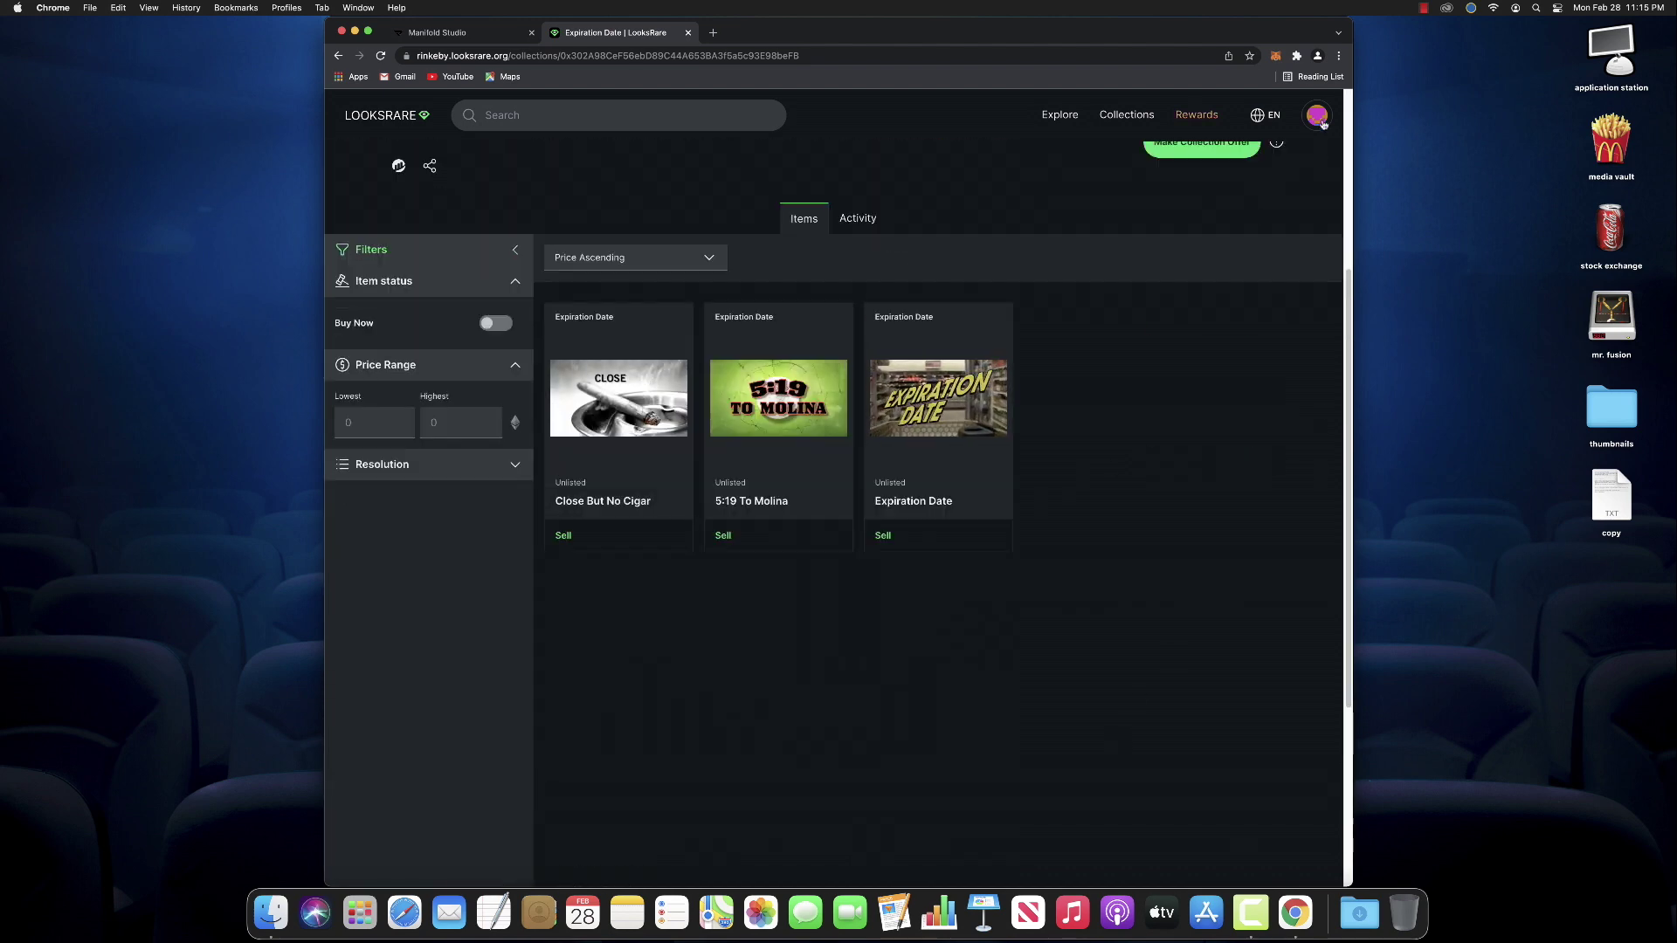
Close LooksRare, return to the token drafts and switch MetaMask to Ethereum Mainnet.
{"action": "key", "text": "super+w"}
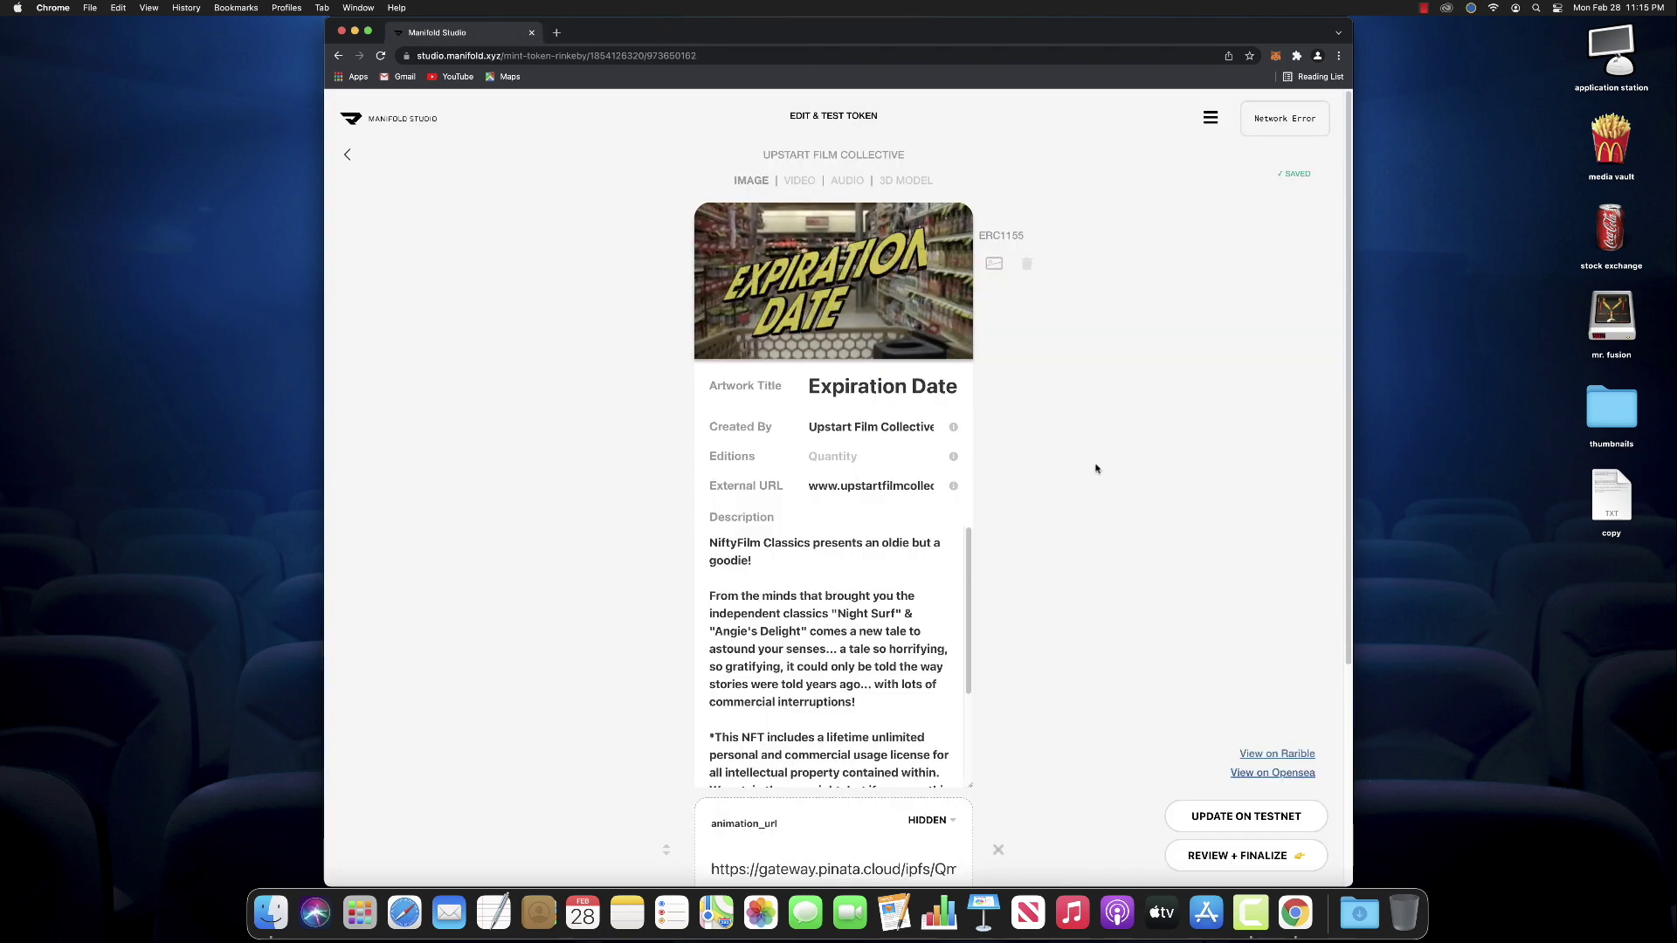
{"action": "left_click", "coordinate": [348, 158]}
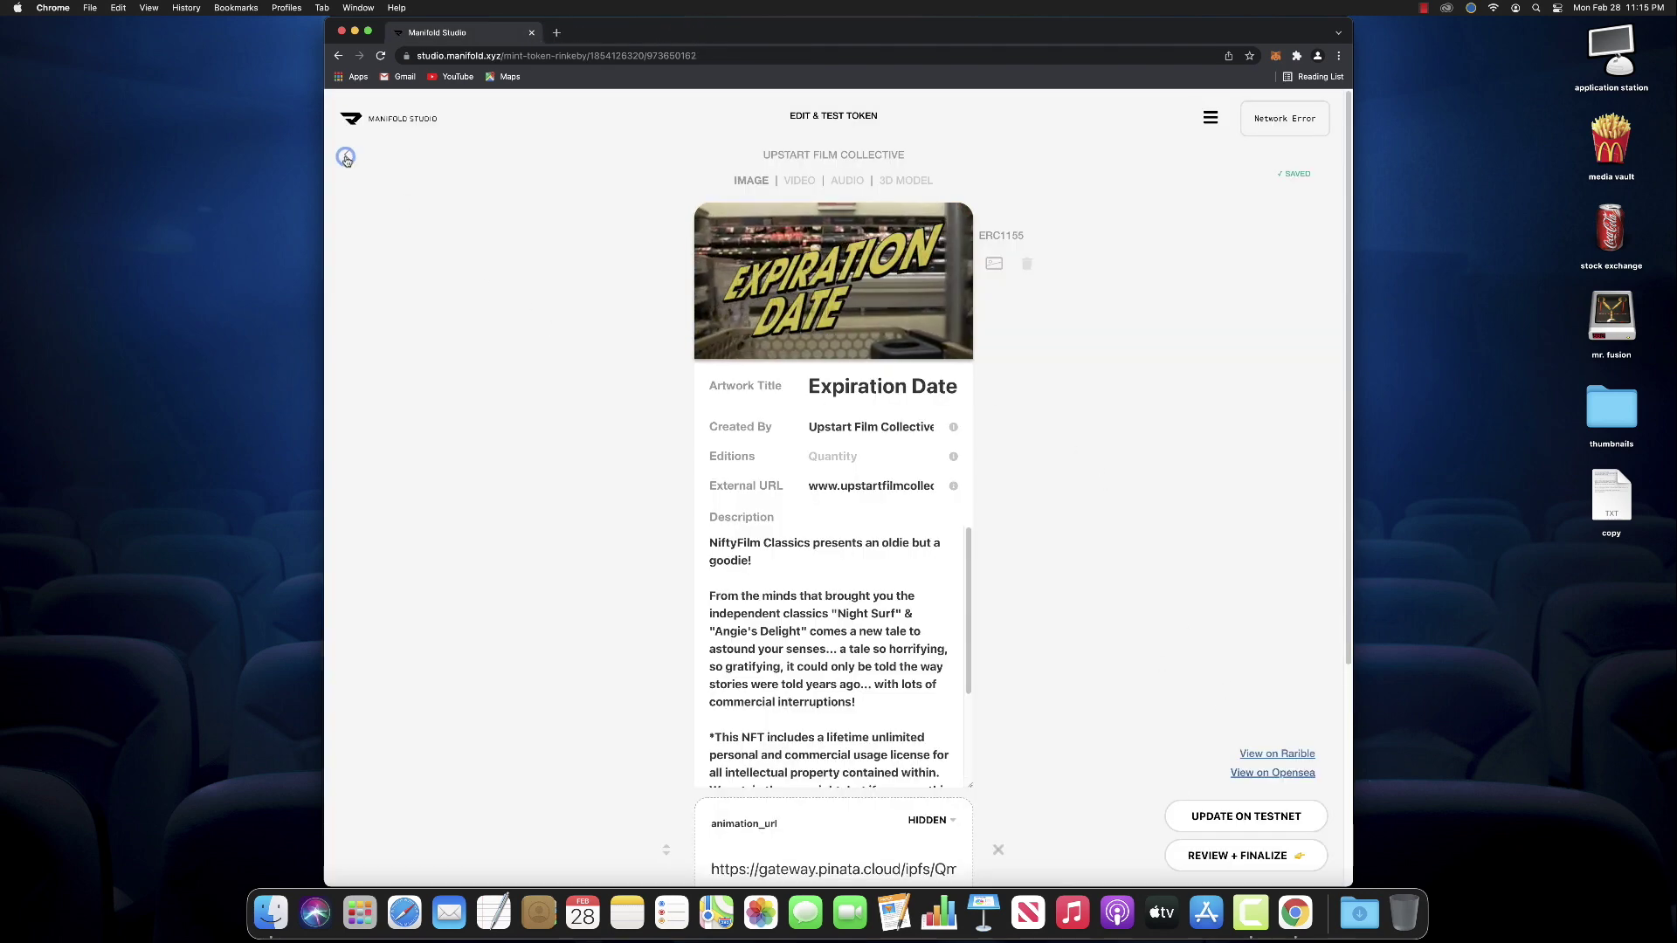
{"action": "left_click", "coordinate": [1275, 55]}
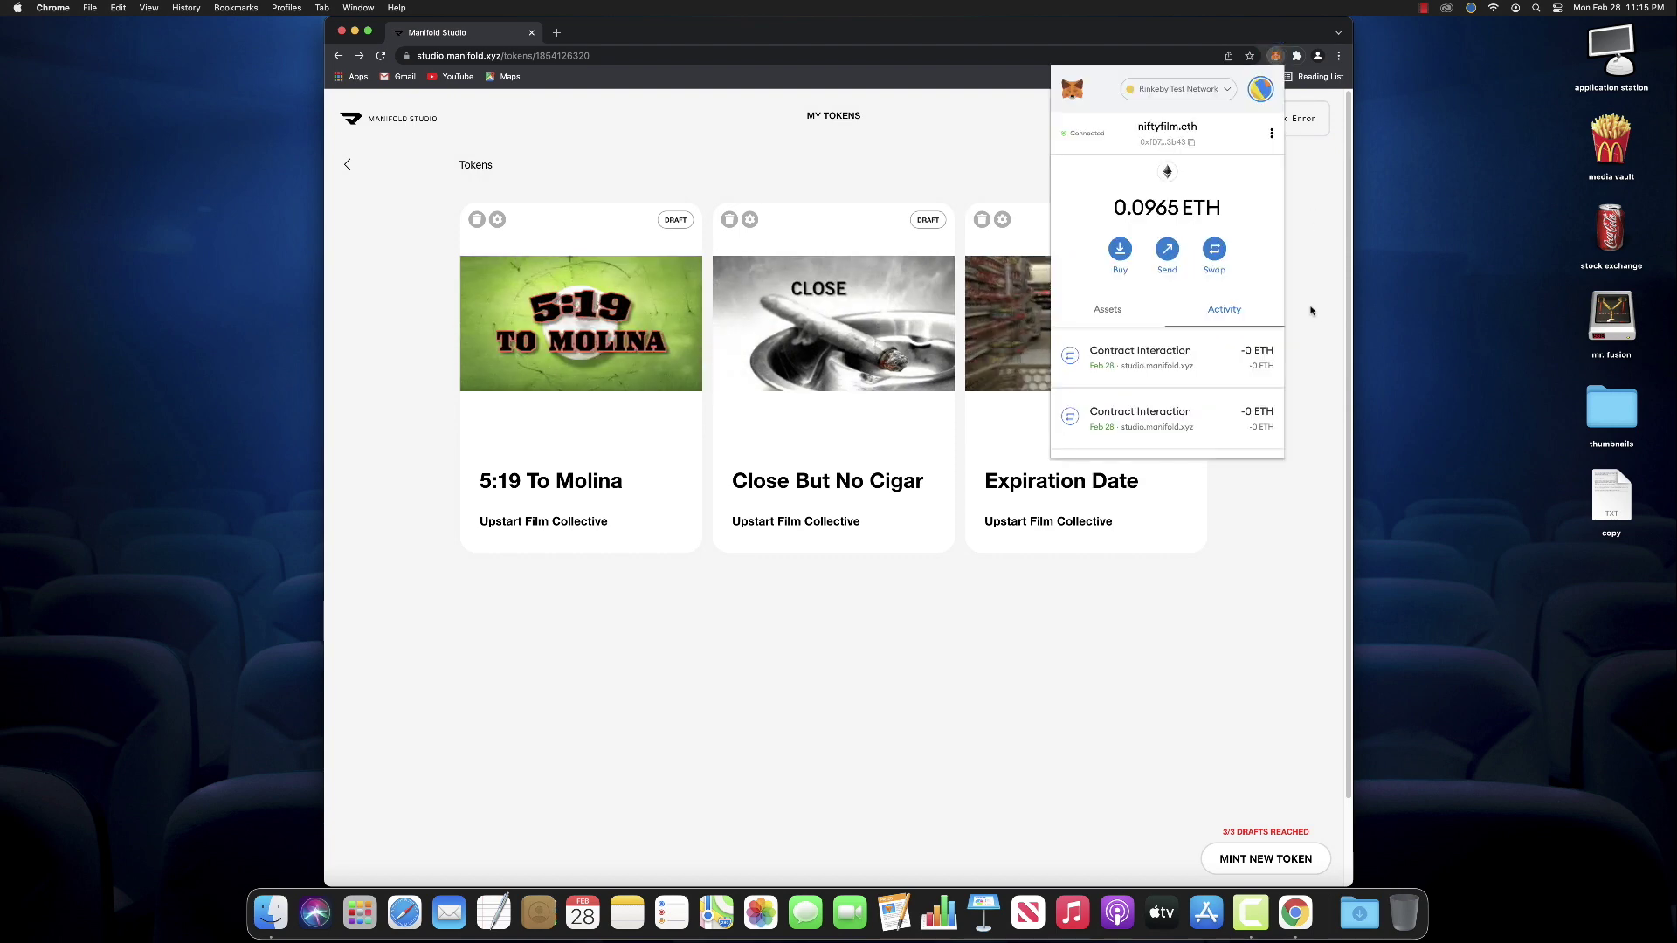
{"action": "left_click", "coordinate": [1179, 88]}
{"action": "left_click", "coordinate": [1197, 185]}
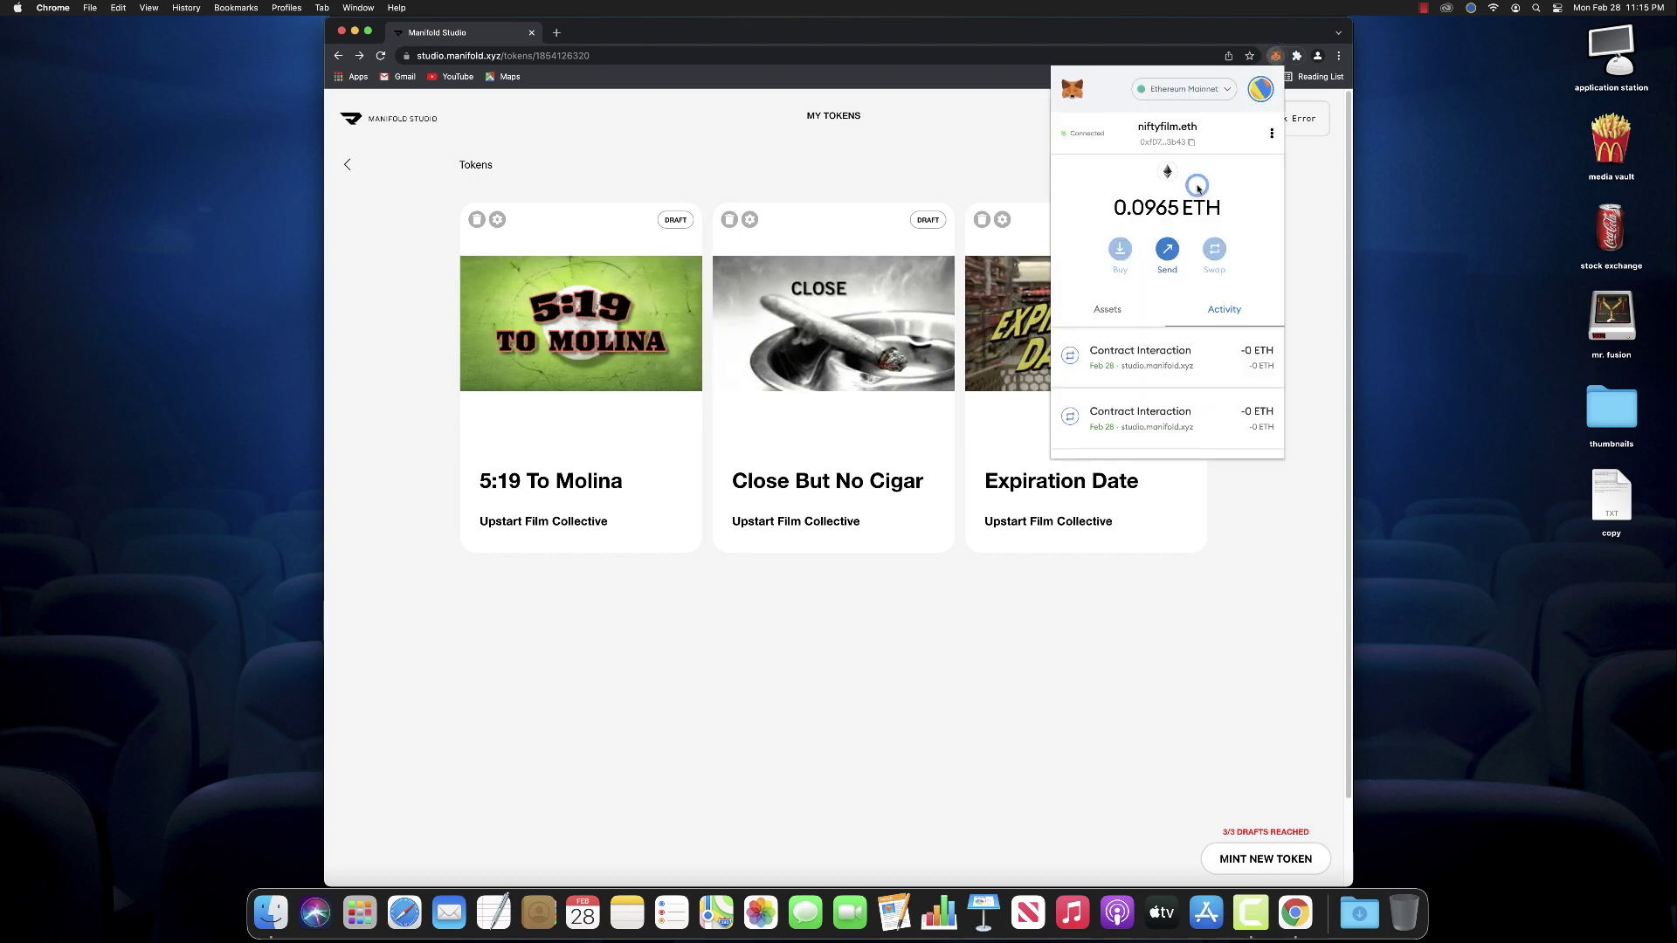
{"action": "left_click", "coordinate": [805, 609]}
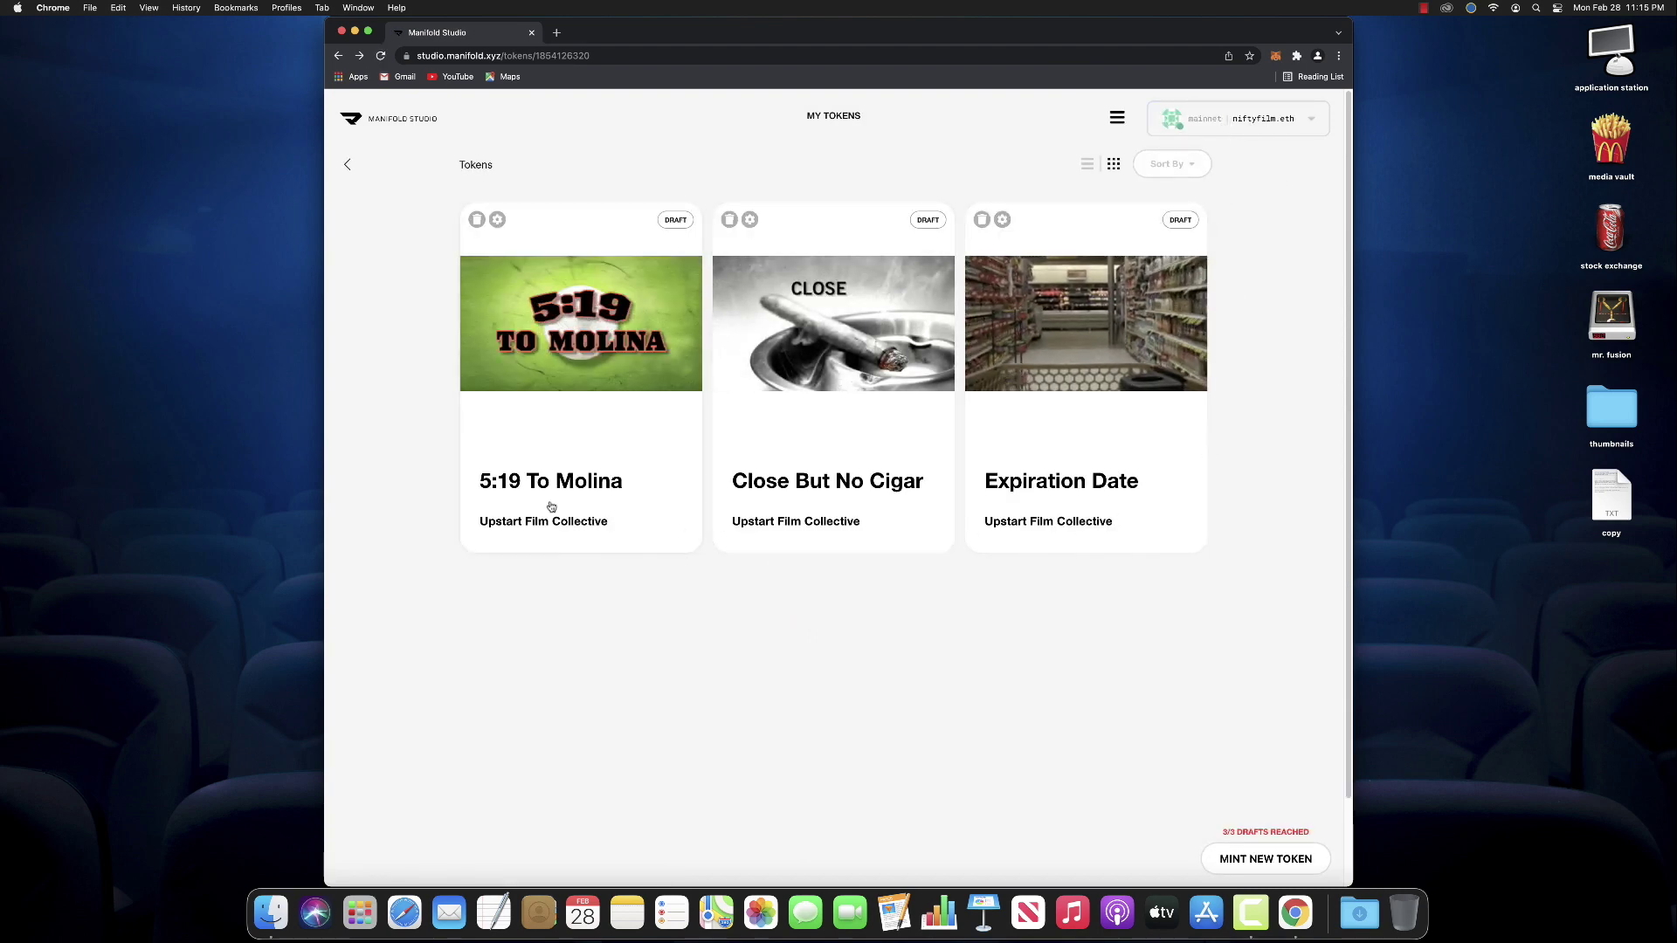
Open Close But No Cigar and proceed to its mainnet review and mint page.
{"action": "left_click", "coordinate": [801, 420]}
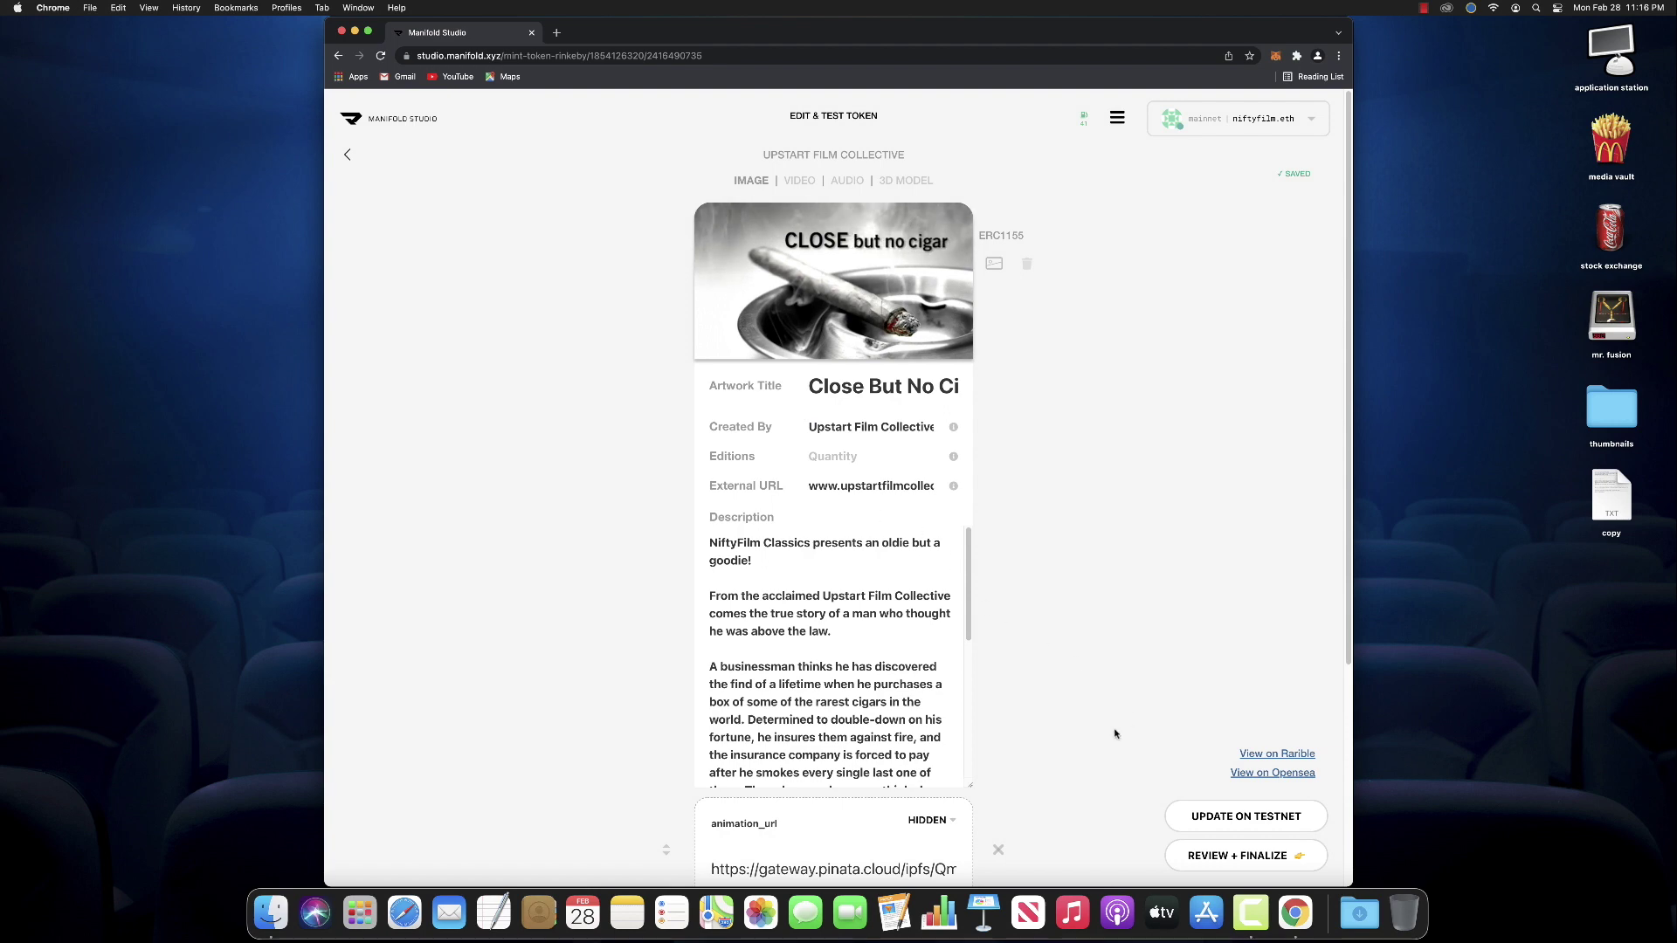
{"action": "left_click_drag", "start_coordinate": [967, 629], "coordinate": [986, 790]}
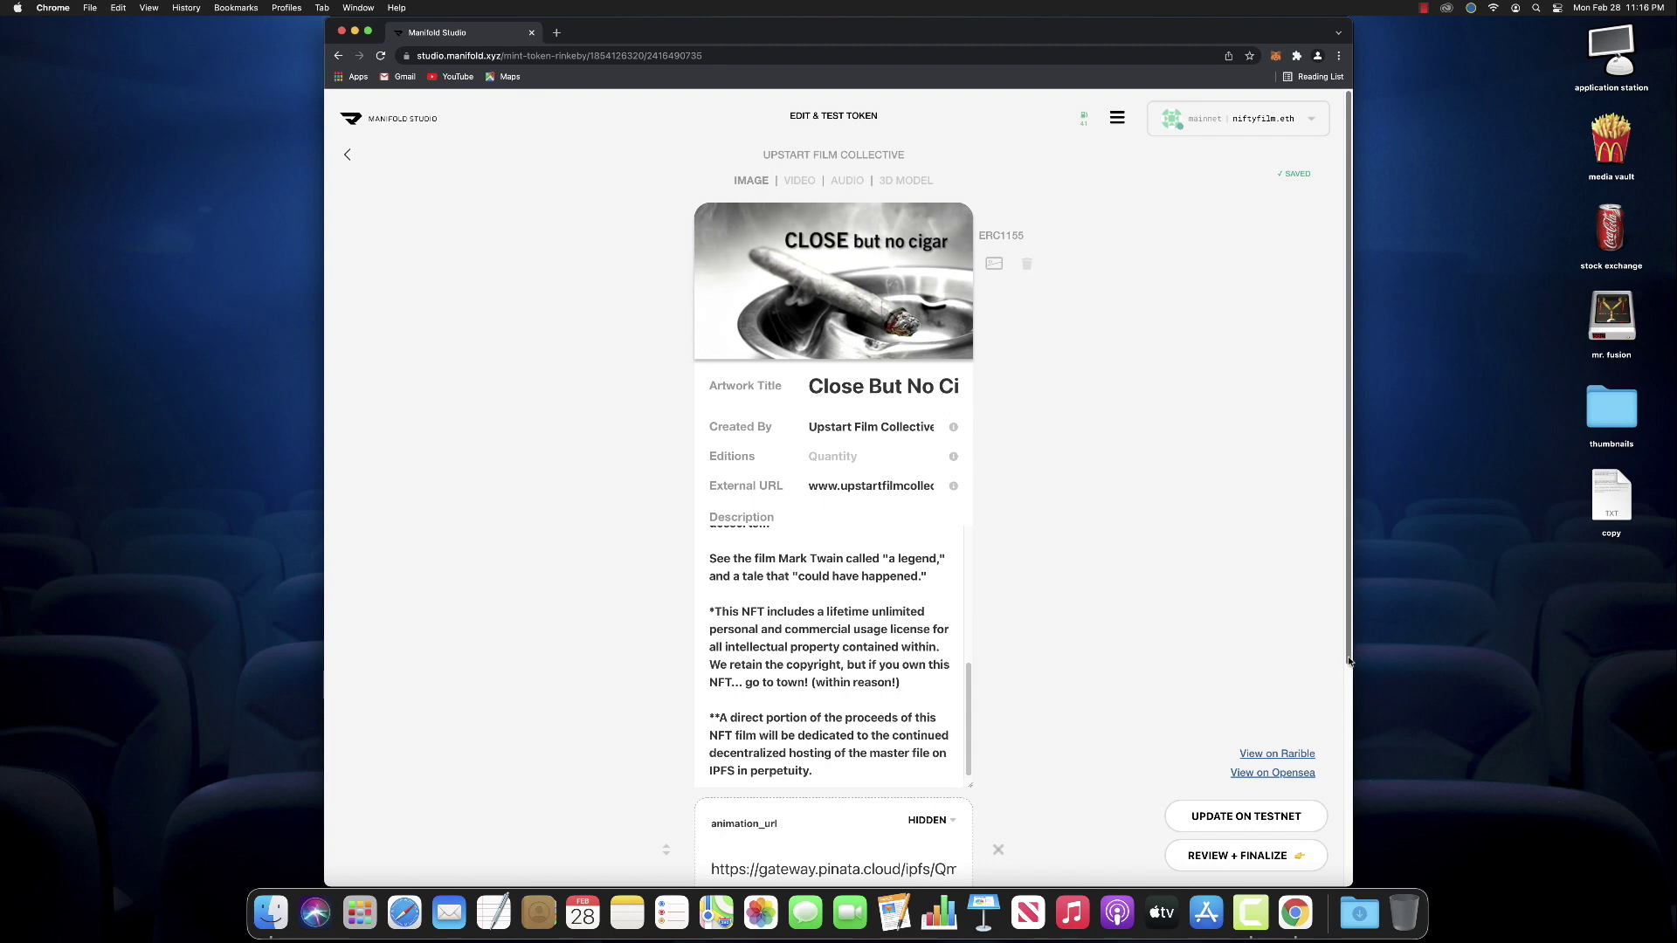
{"action": "left_click_drag", "start_coordinate": [1348, 660], "coordinate": [1345, 896]}
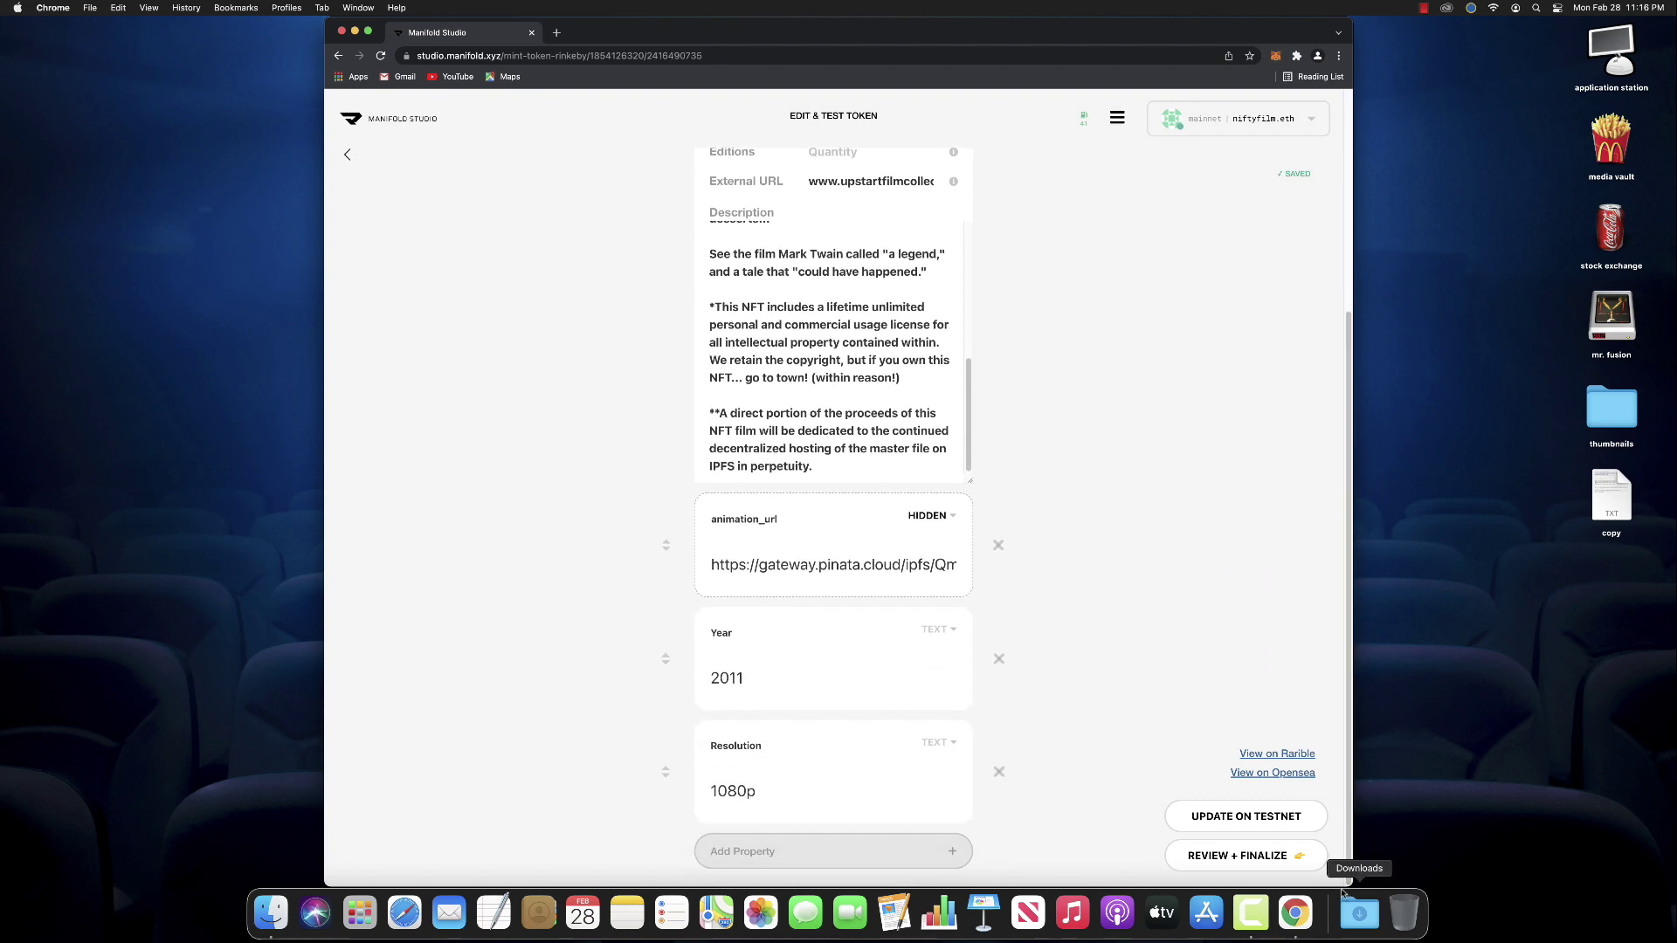
{"action": "left_click", "coordinate": [1225, 856]}
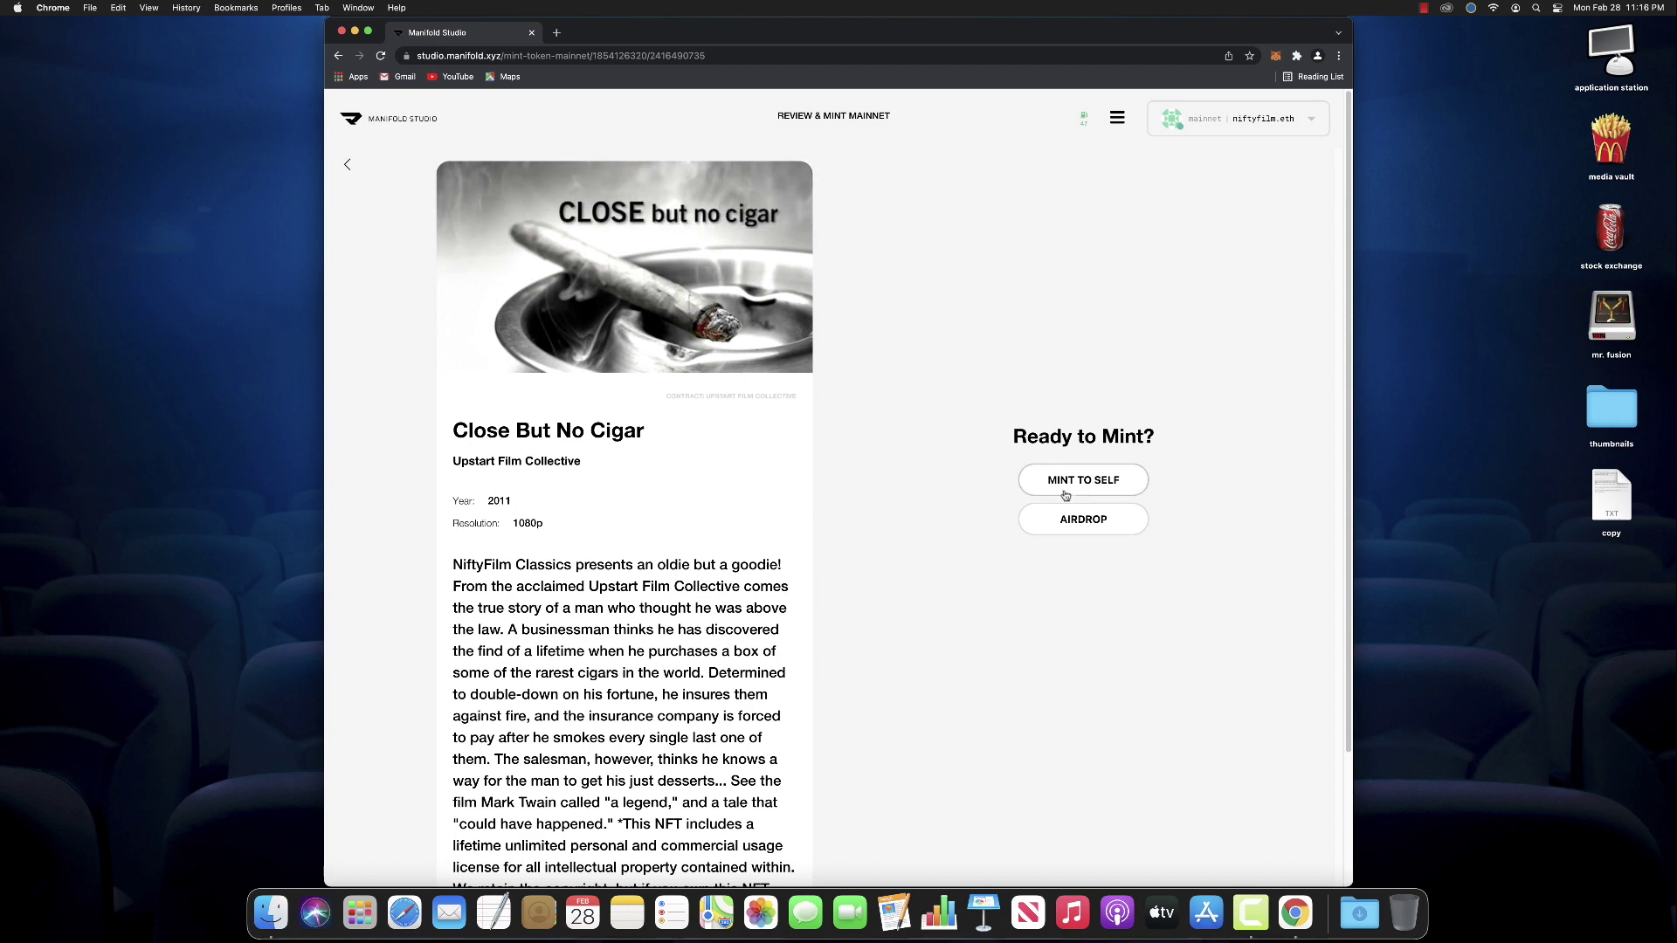
Mint 1 Close But No Cigar to self and confirm the transaction in MetaMask.
{"action": "left_click", "coordinate": [1114, 483]}
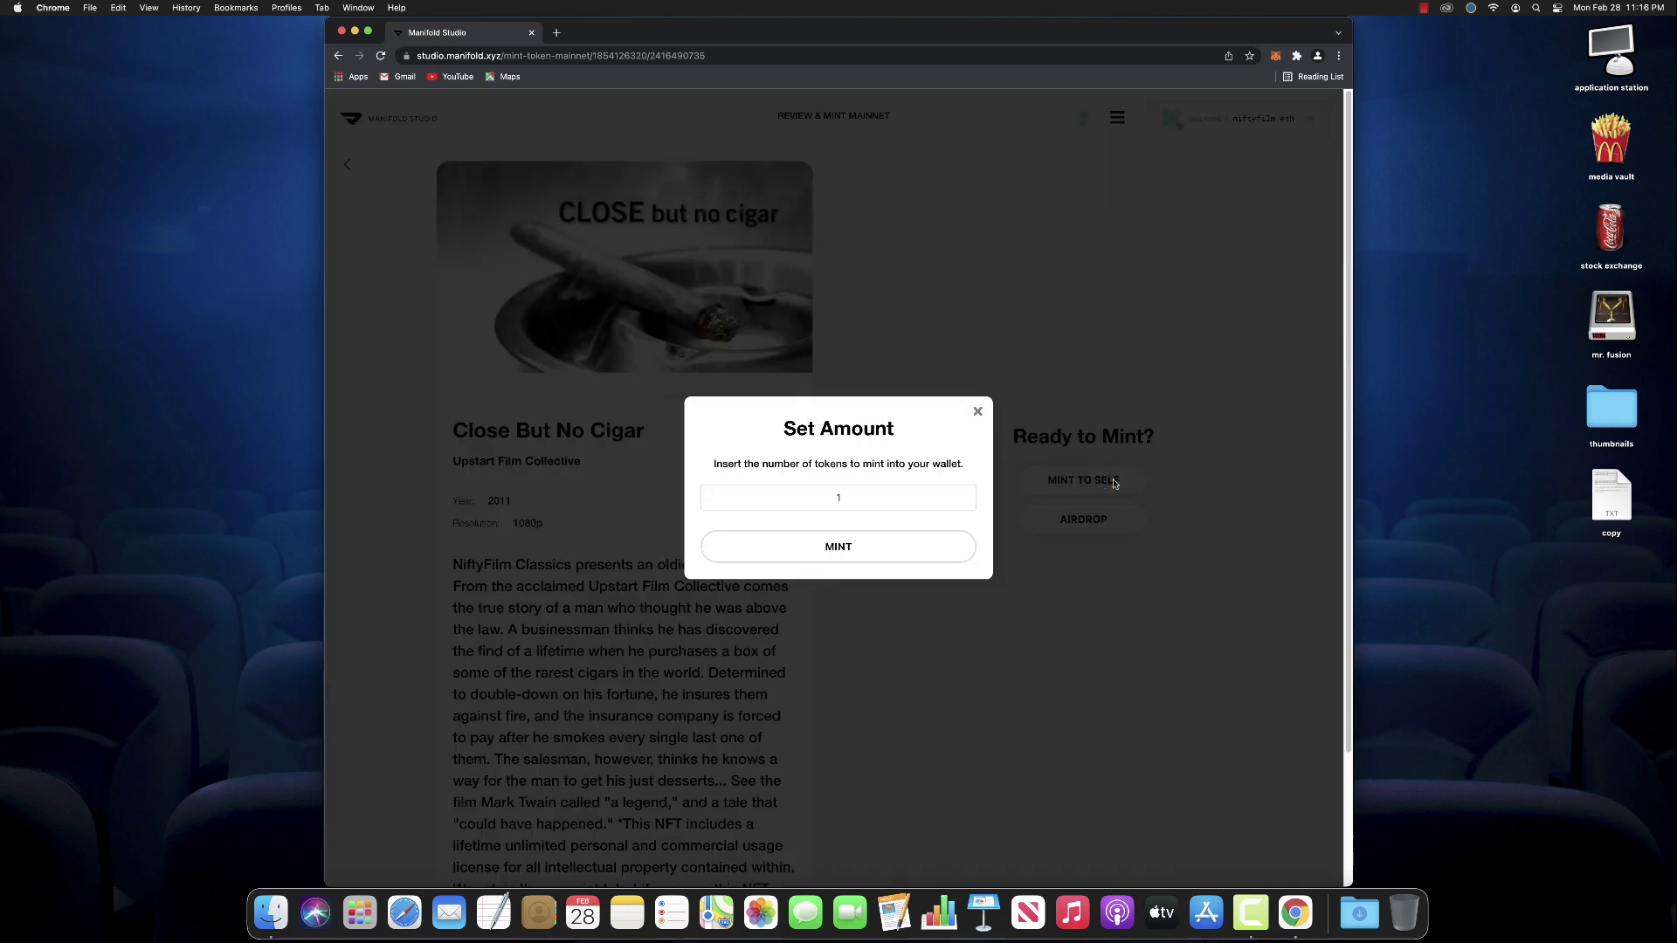
{"action": "left_click", "coordinate": [836, 547]}
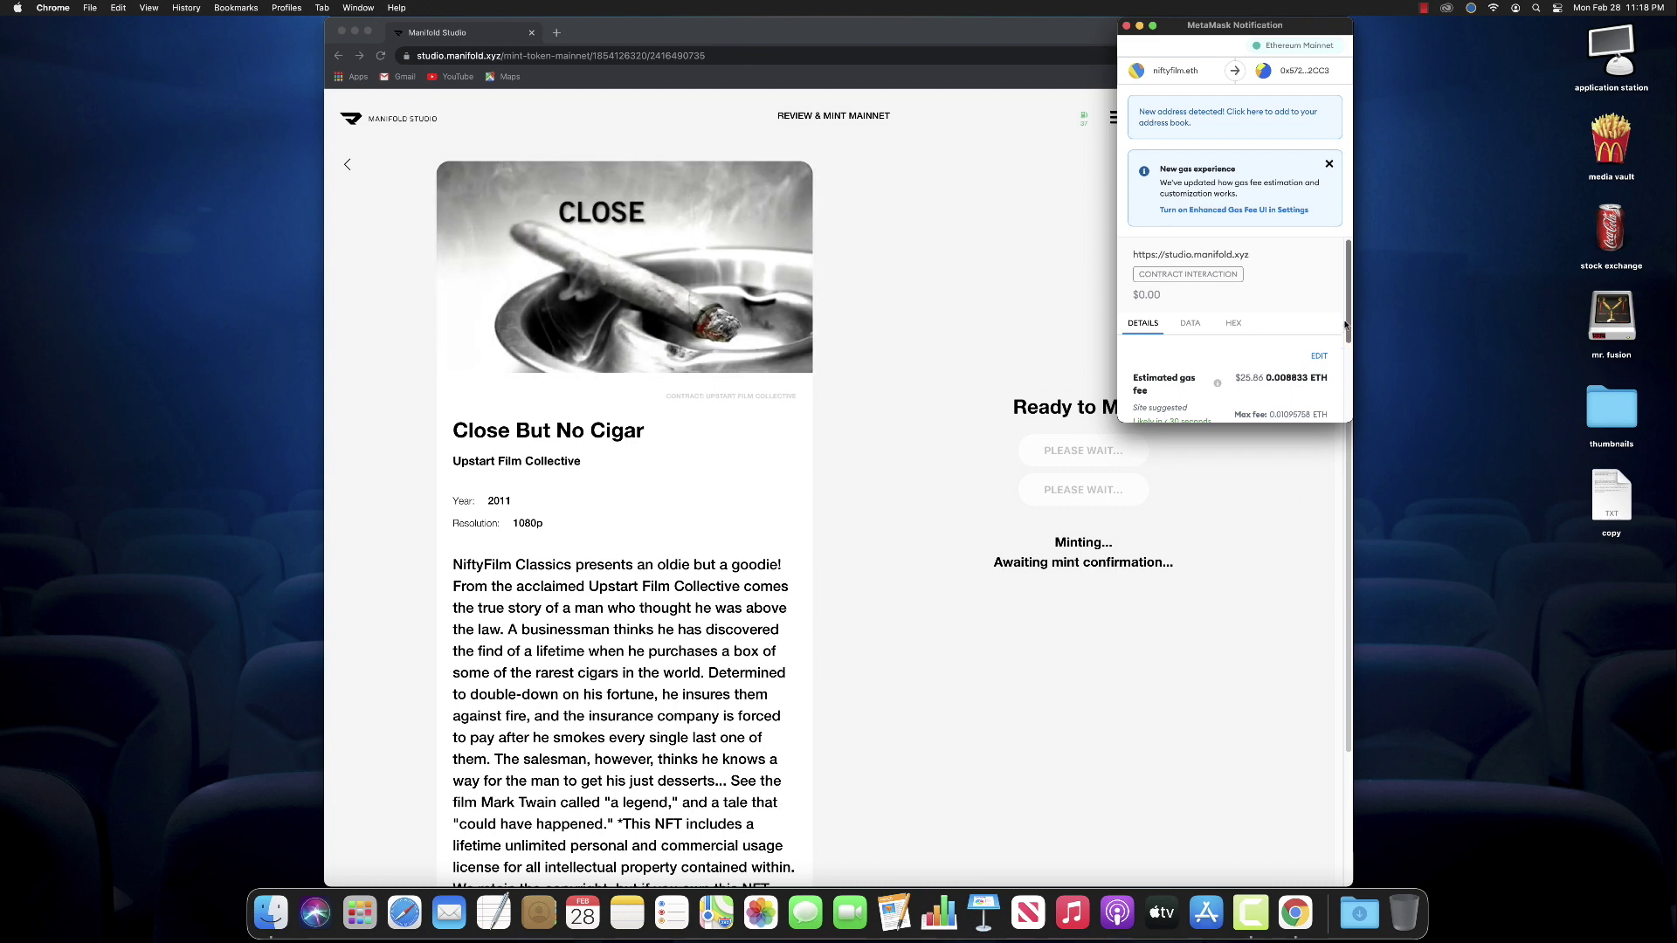
{"action": "left_click_drag", "start_coordinate": [1350, 344], "coordinate": [1346, 421]}
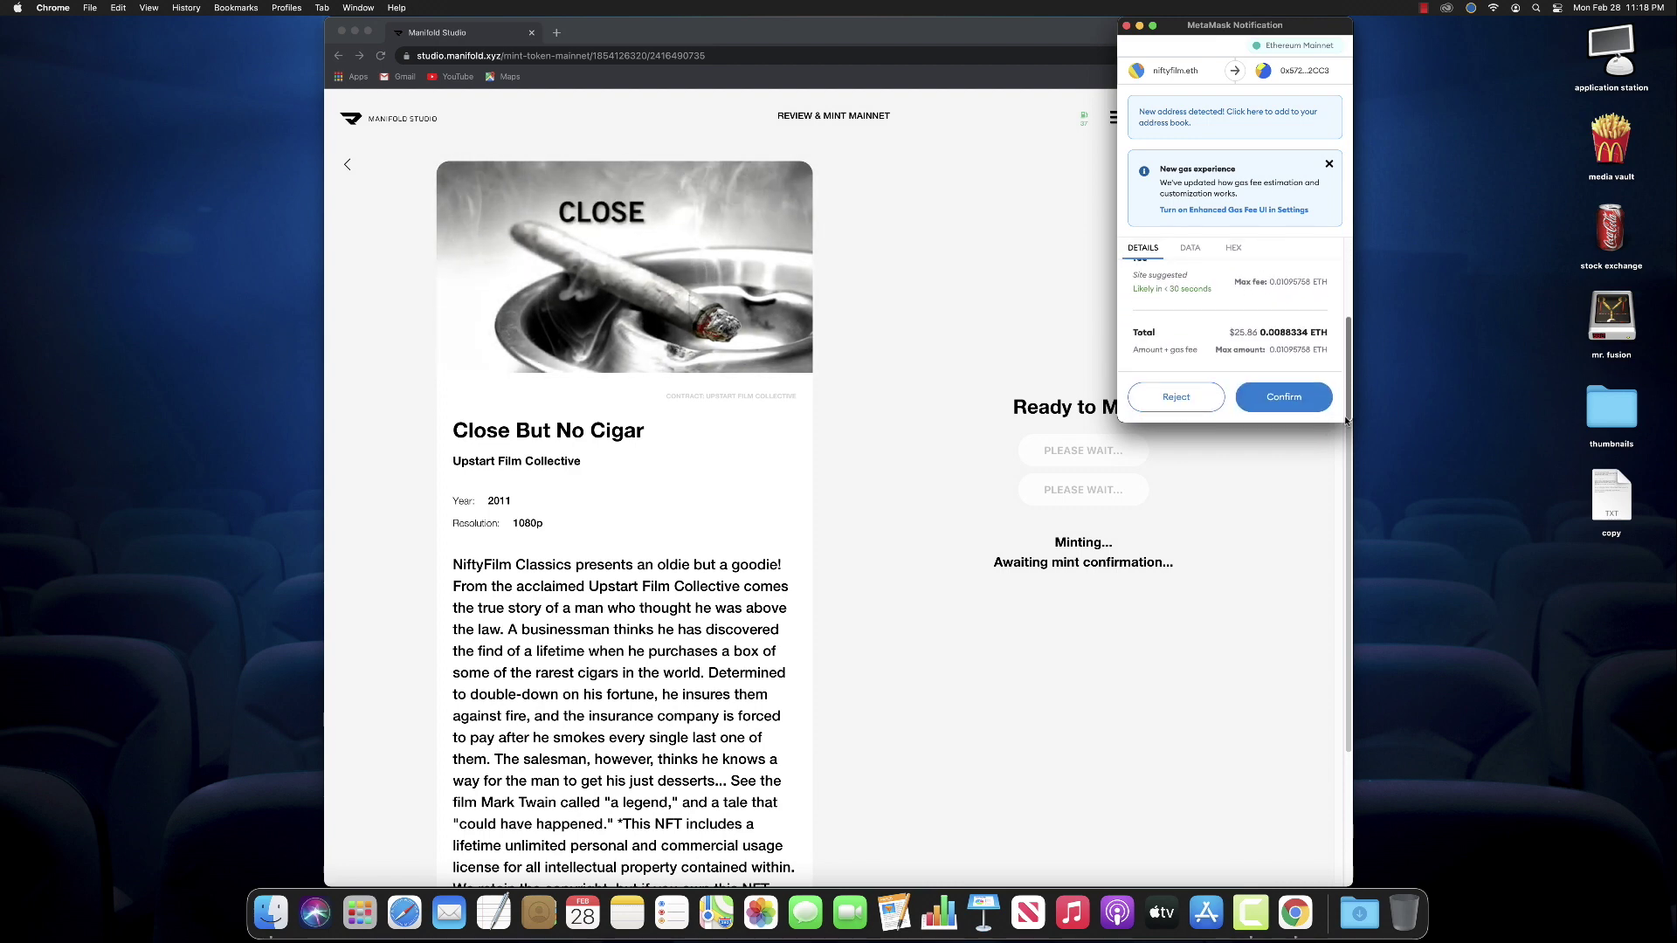
{"action": "left_click", "coordinate": [1301, 399]}
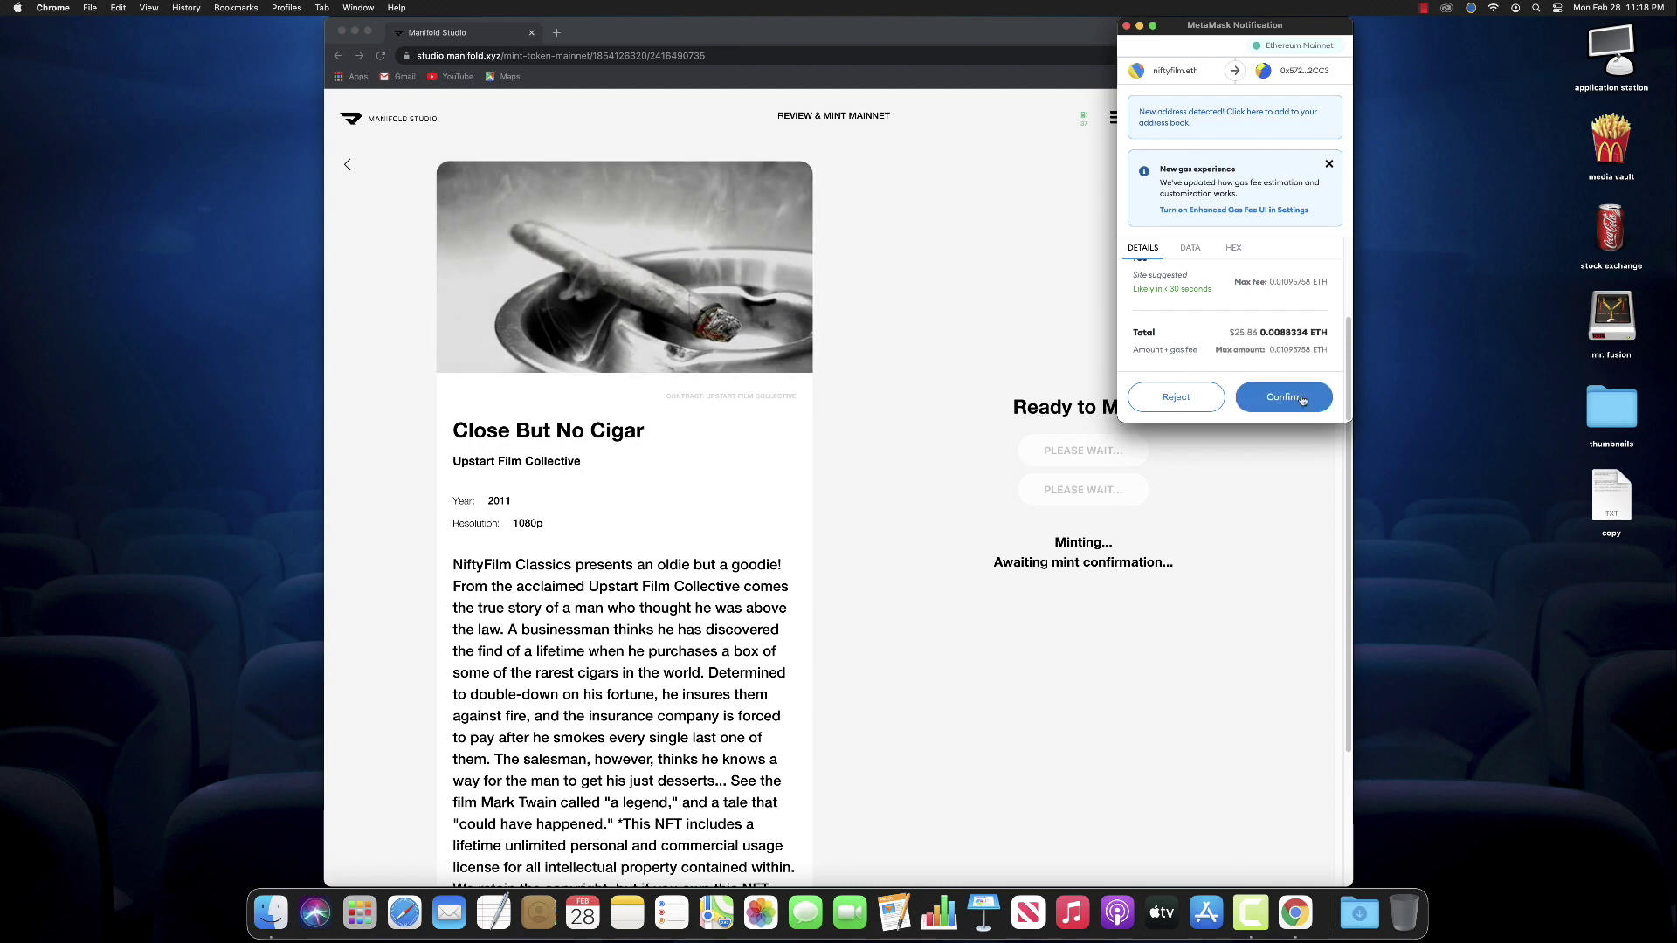
{"action": "left_click", "coordinate": [1293, 398]}
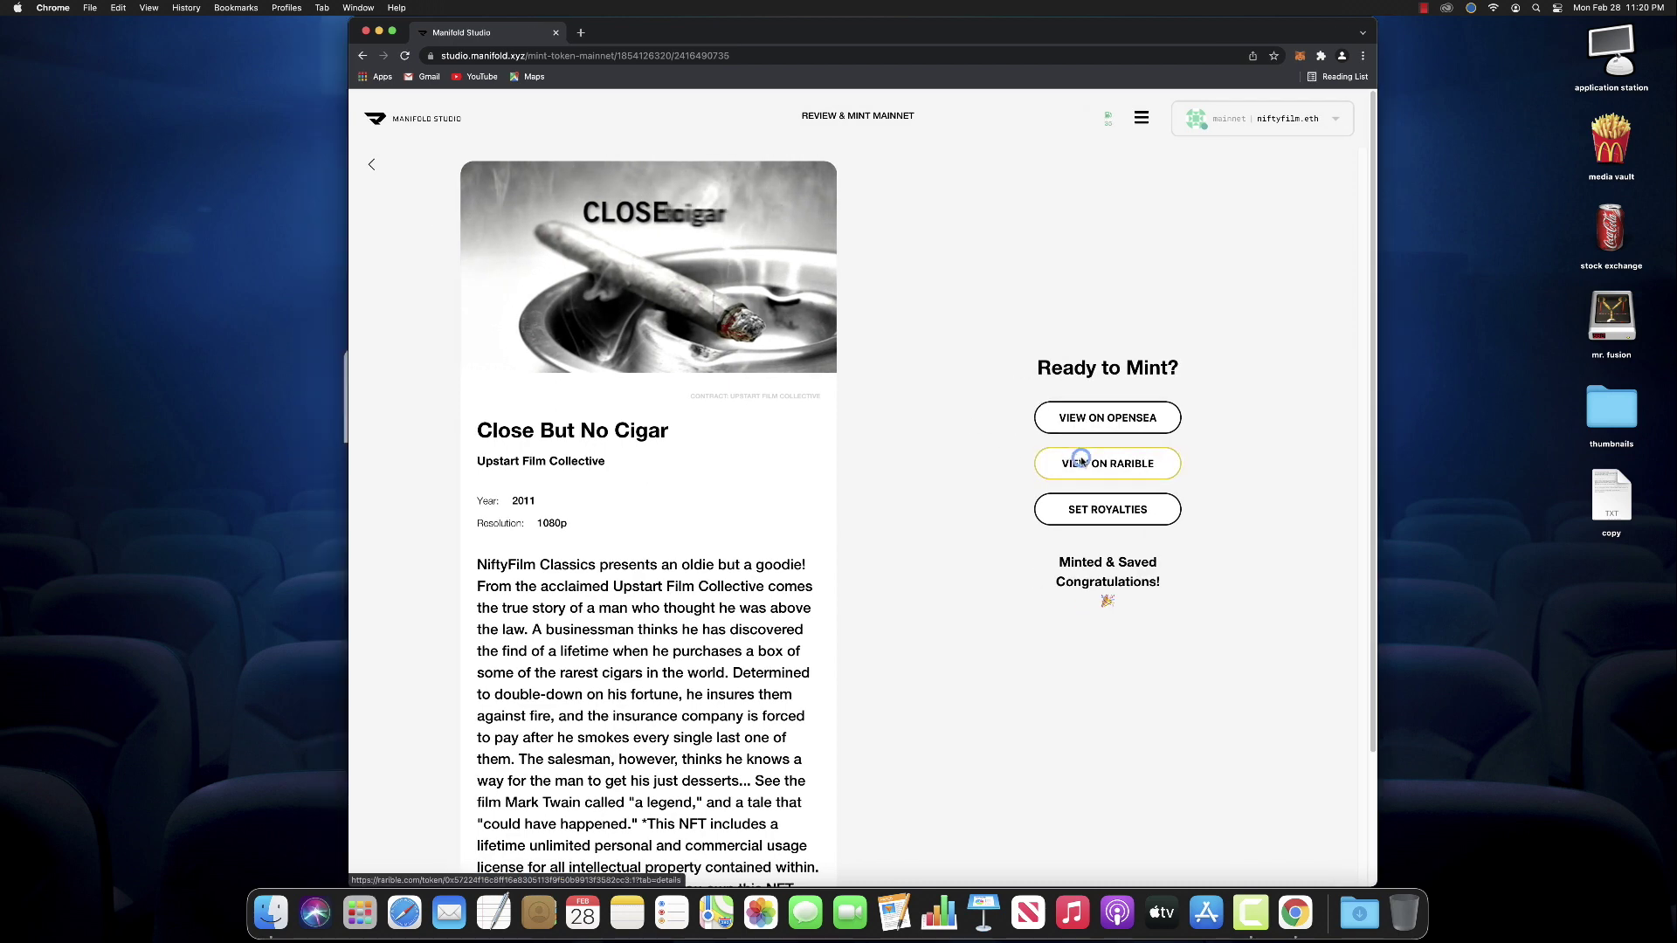
On Rarible, expand Close But No Cigar's description, unmute and scrub the film, then close.
{"action": "left_click", "coordinate": [1082, 459]}
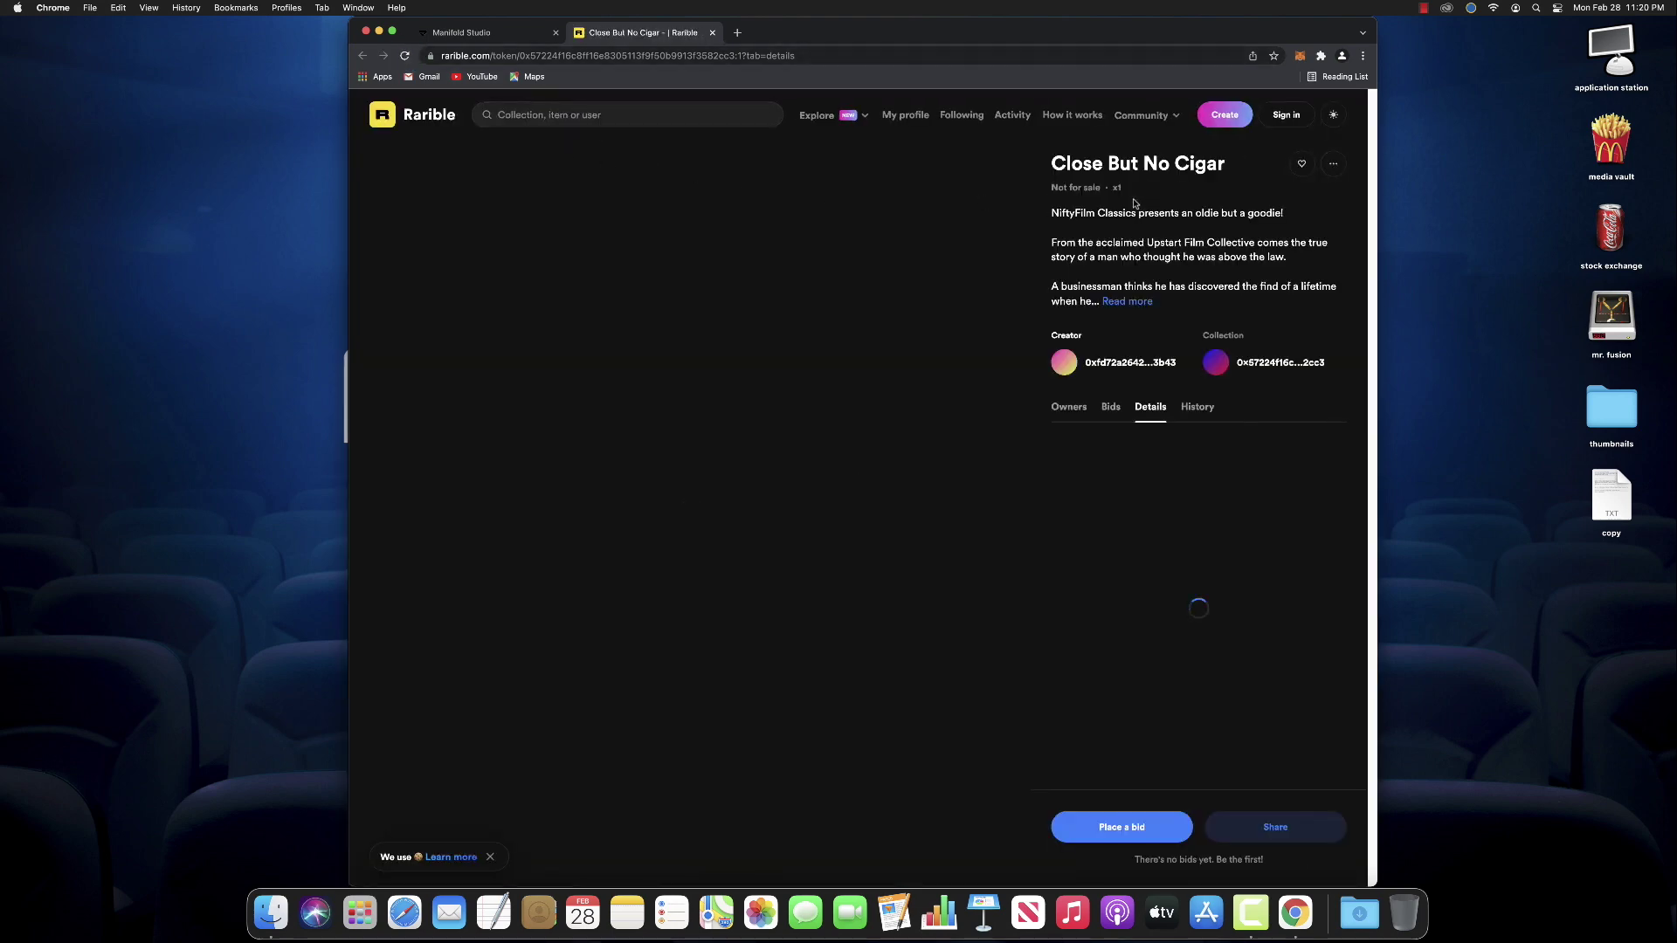
{"action": "left_click", "coordinate": [1141, 300]}
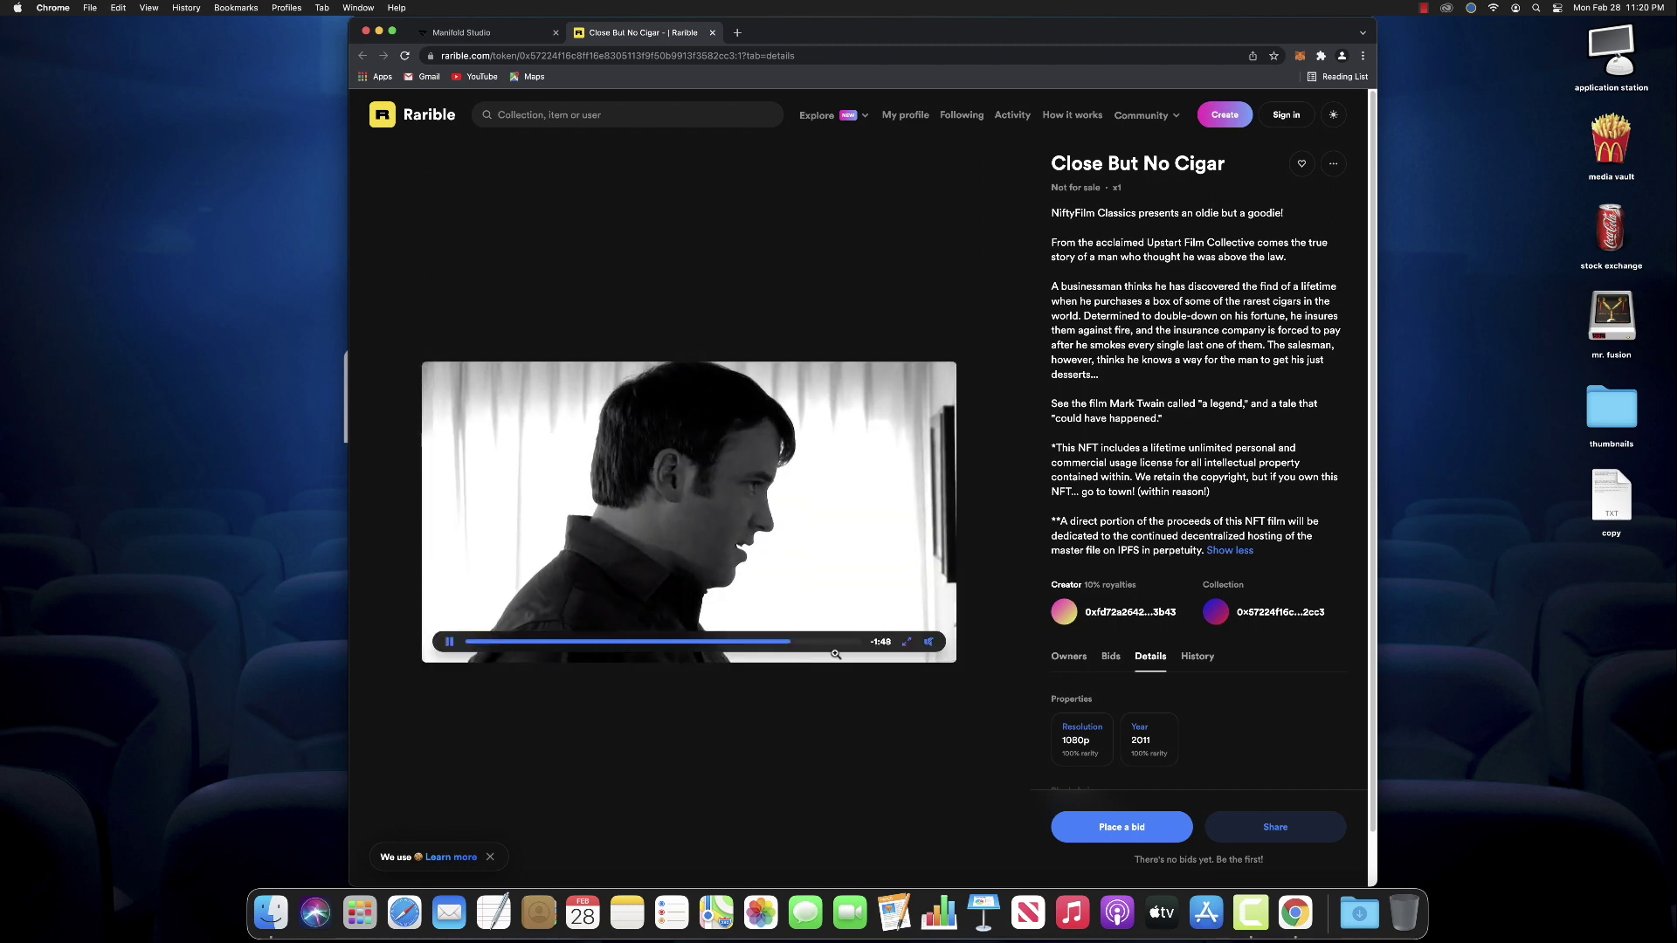
{"action": "left_click", "coordinate": [928, 643]}
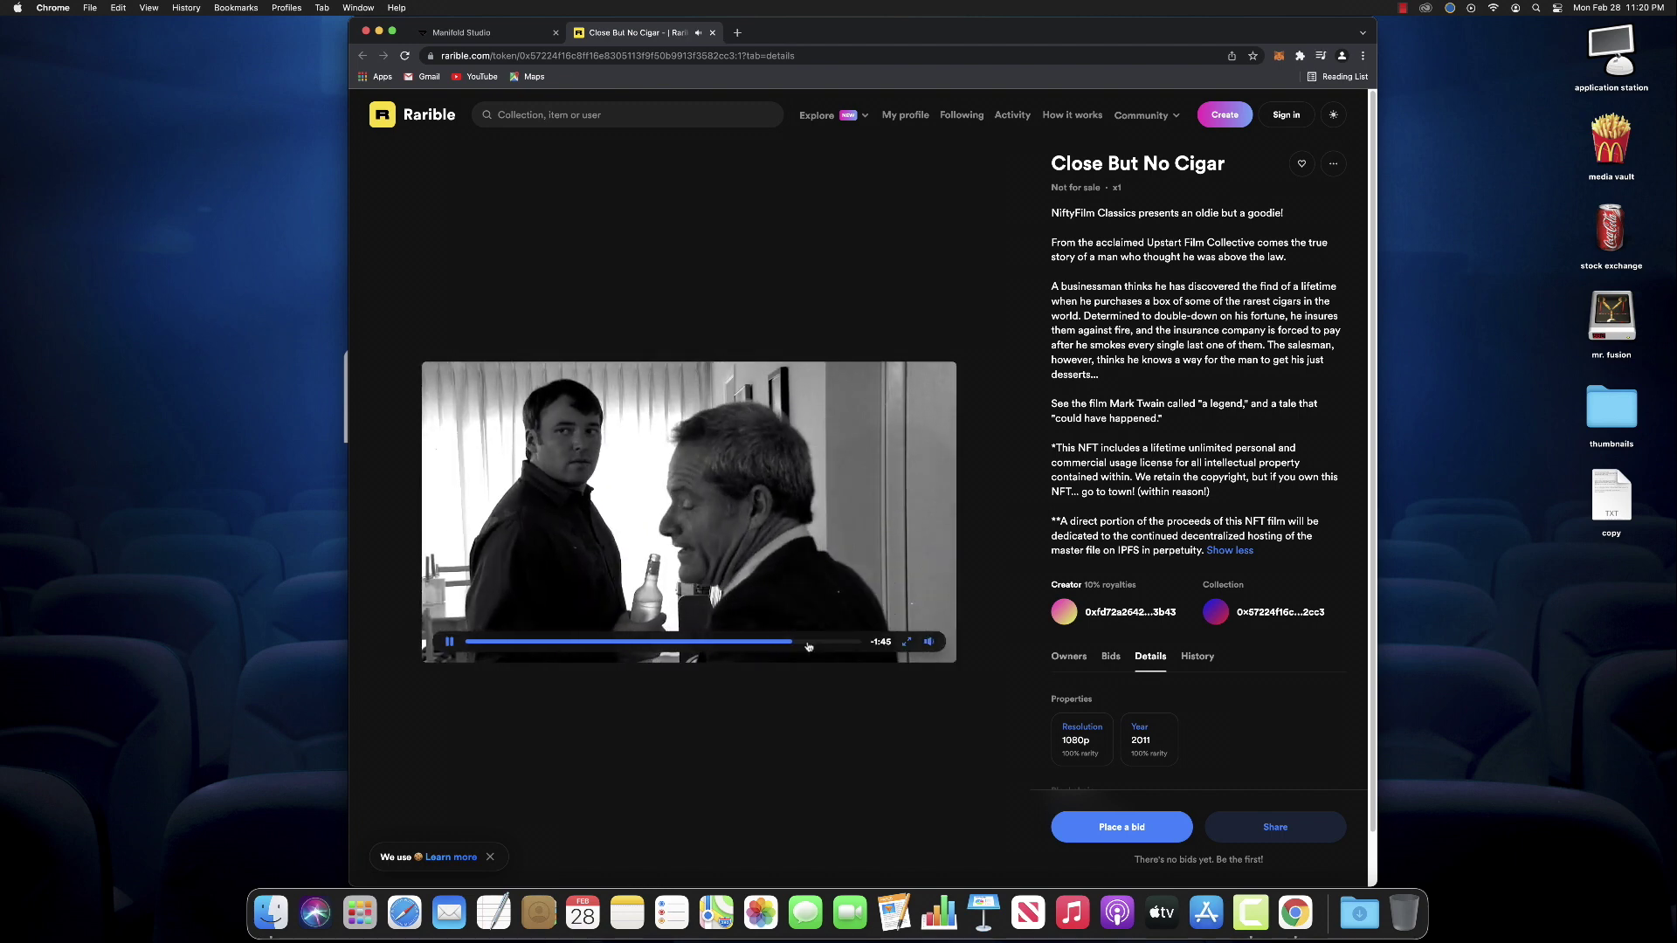
{"action": "left_click", "coordinate": [611, 643]}
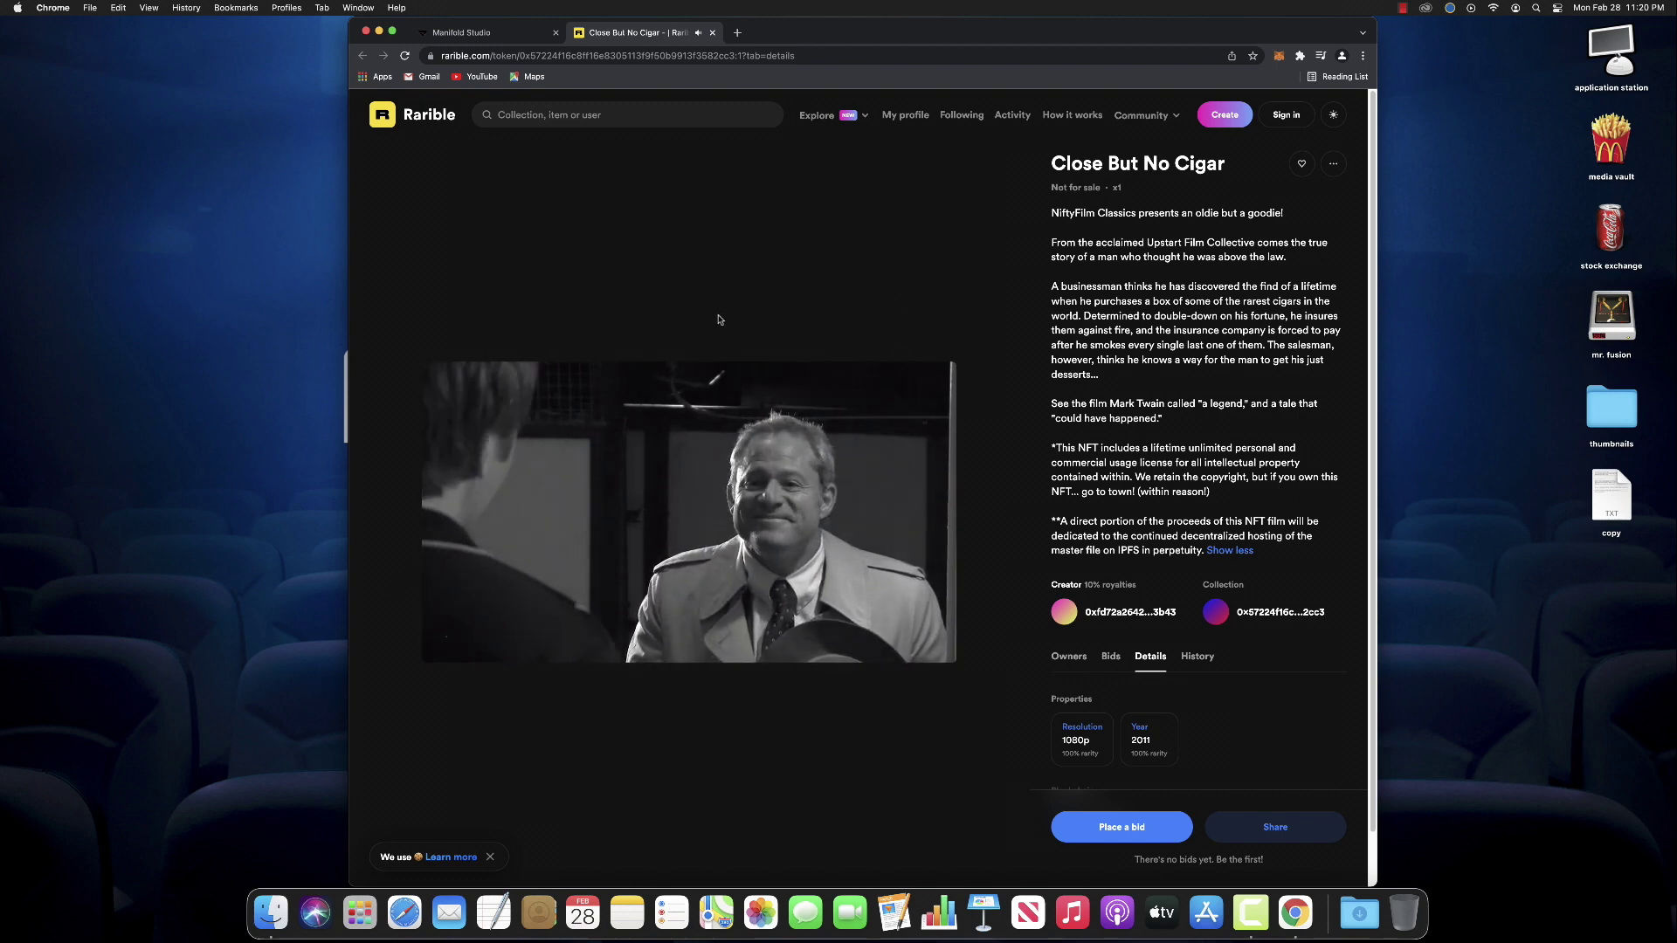
{"action": "left_click", "coordinate": [712, 32]}
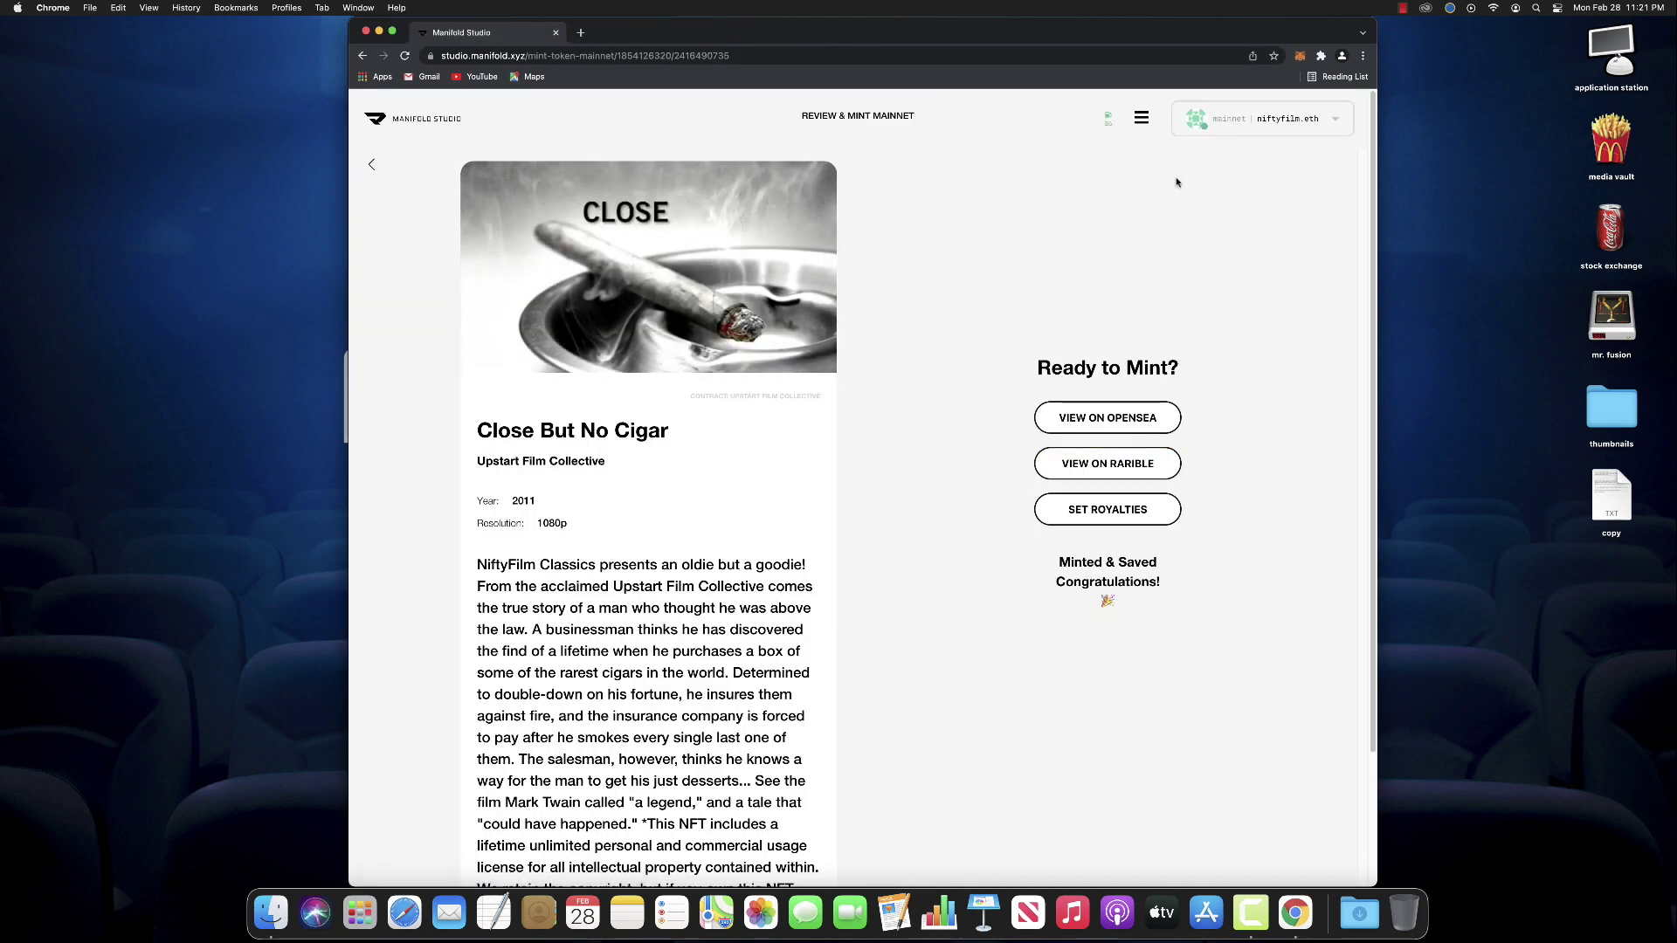
Go back to the token list and open the 5:19 To Molina token.
{"action": "left_click", "coordinate": [372, 166]}
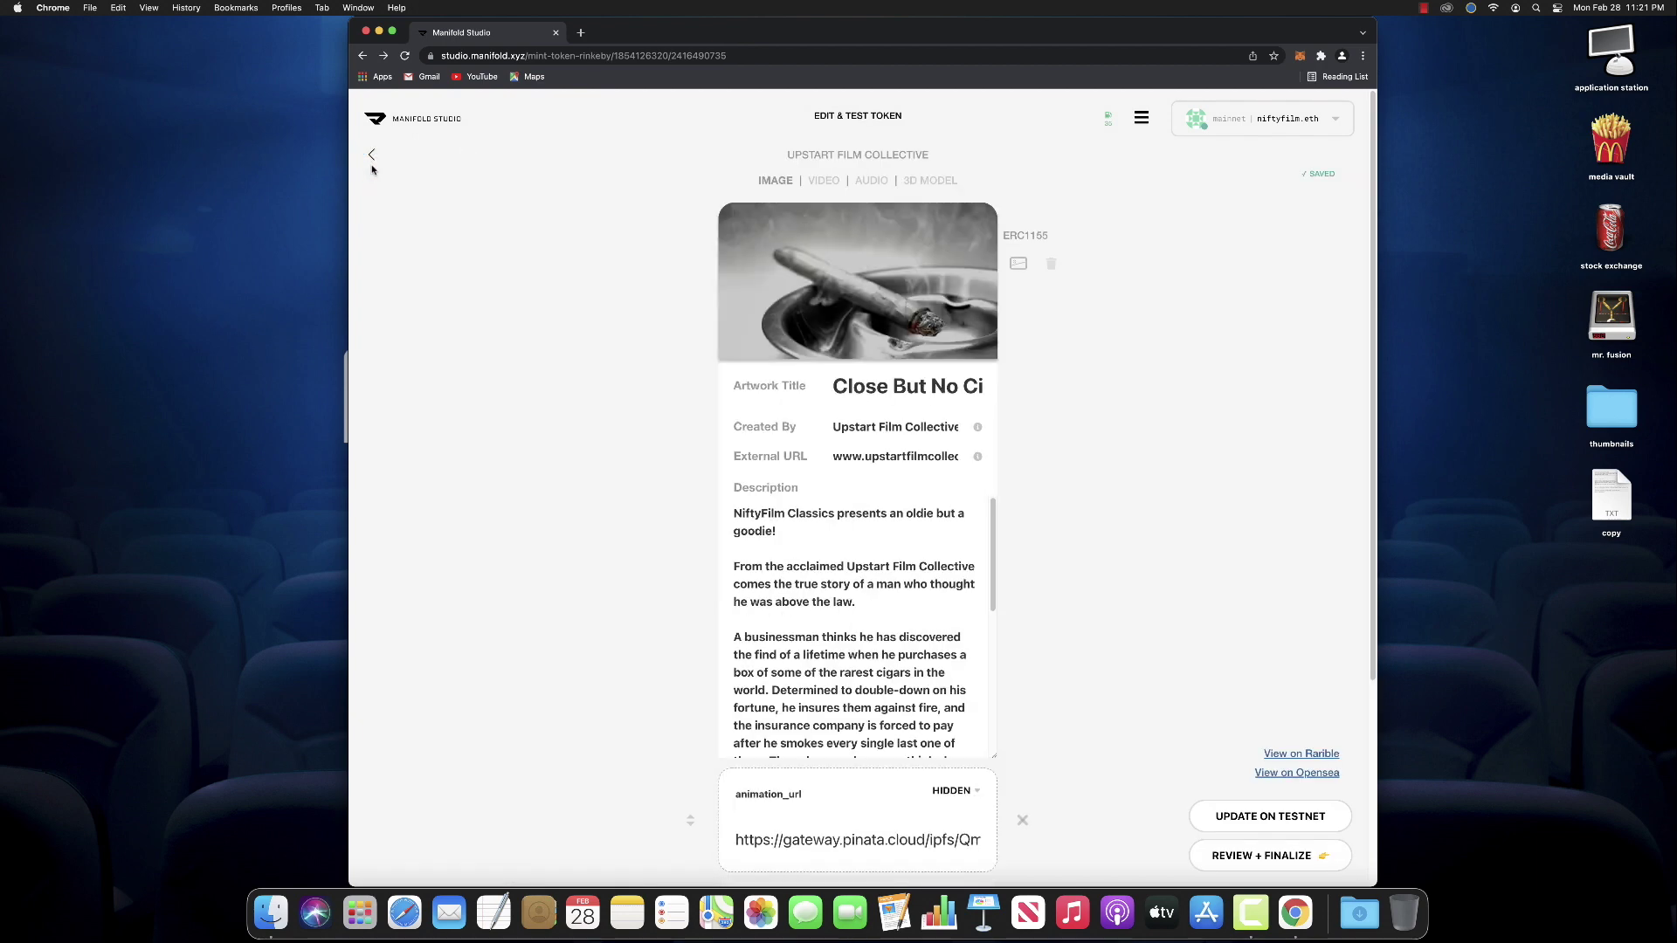
{"action": "left_click", "coordinate": [373, 159]}
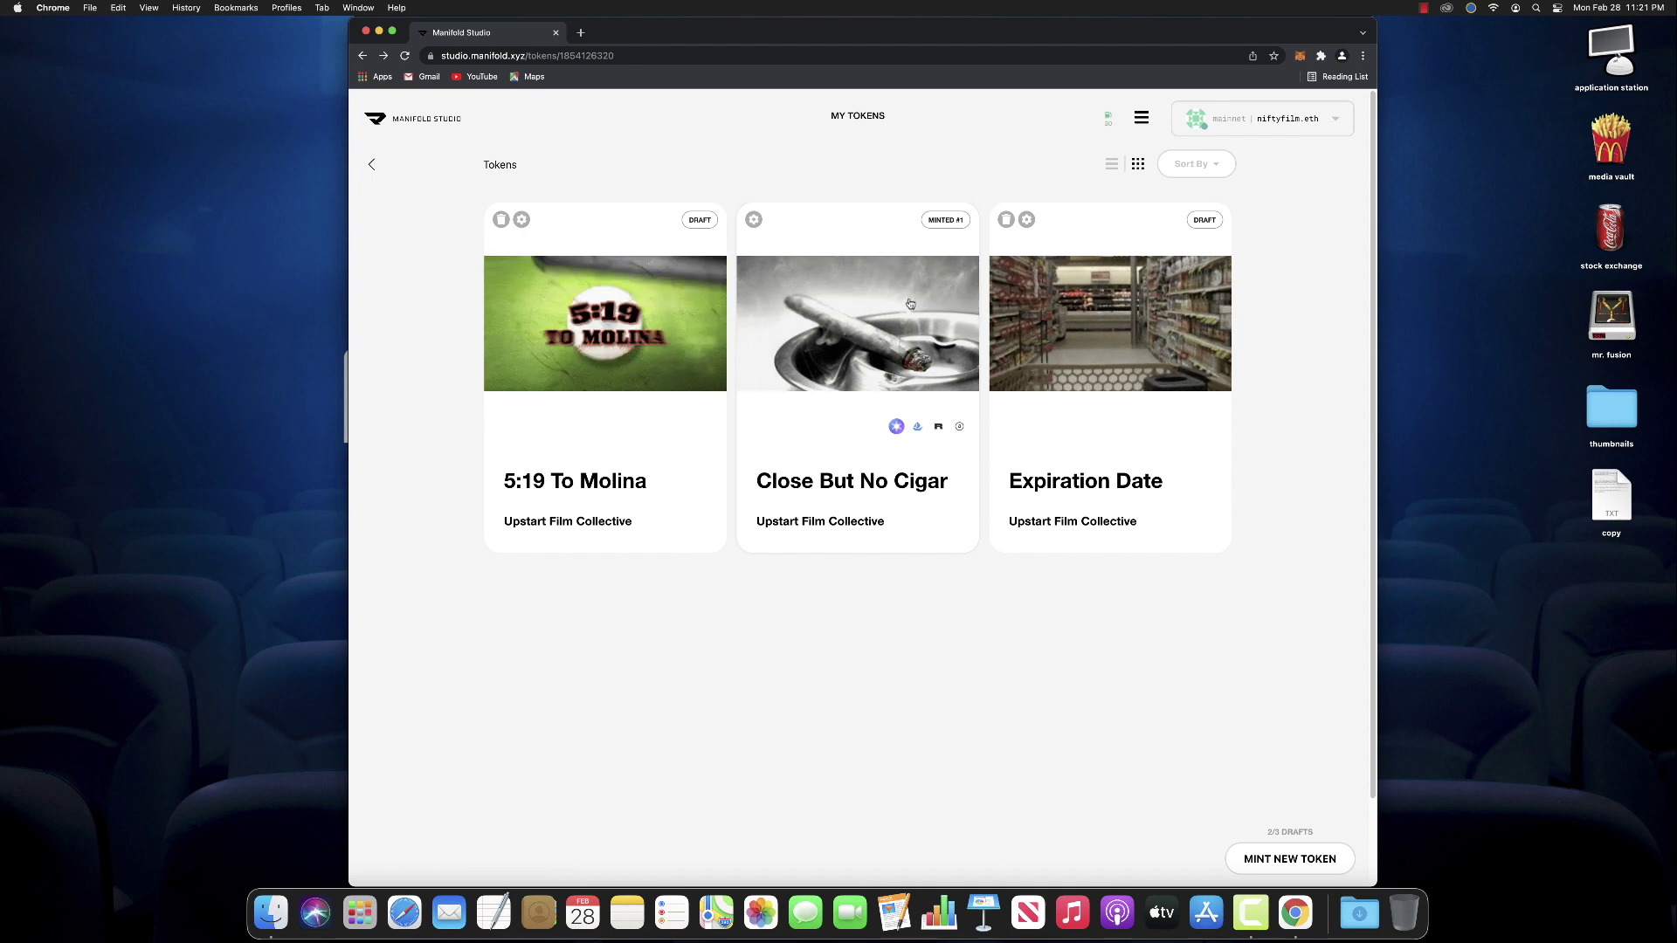
{"action": "left_click", "coordinate": [687, 436]}
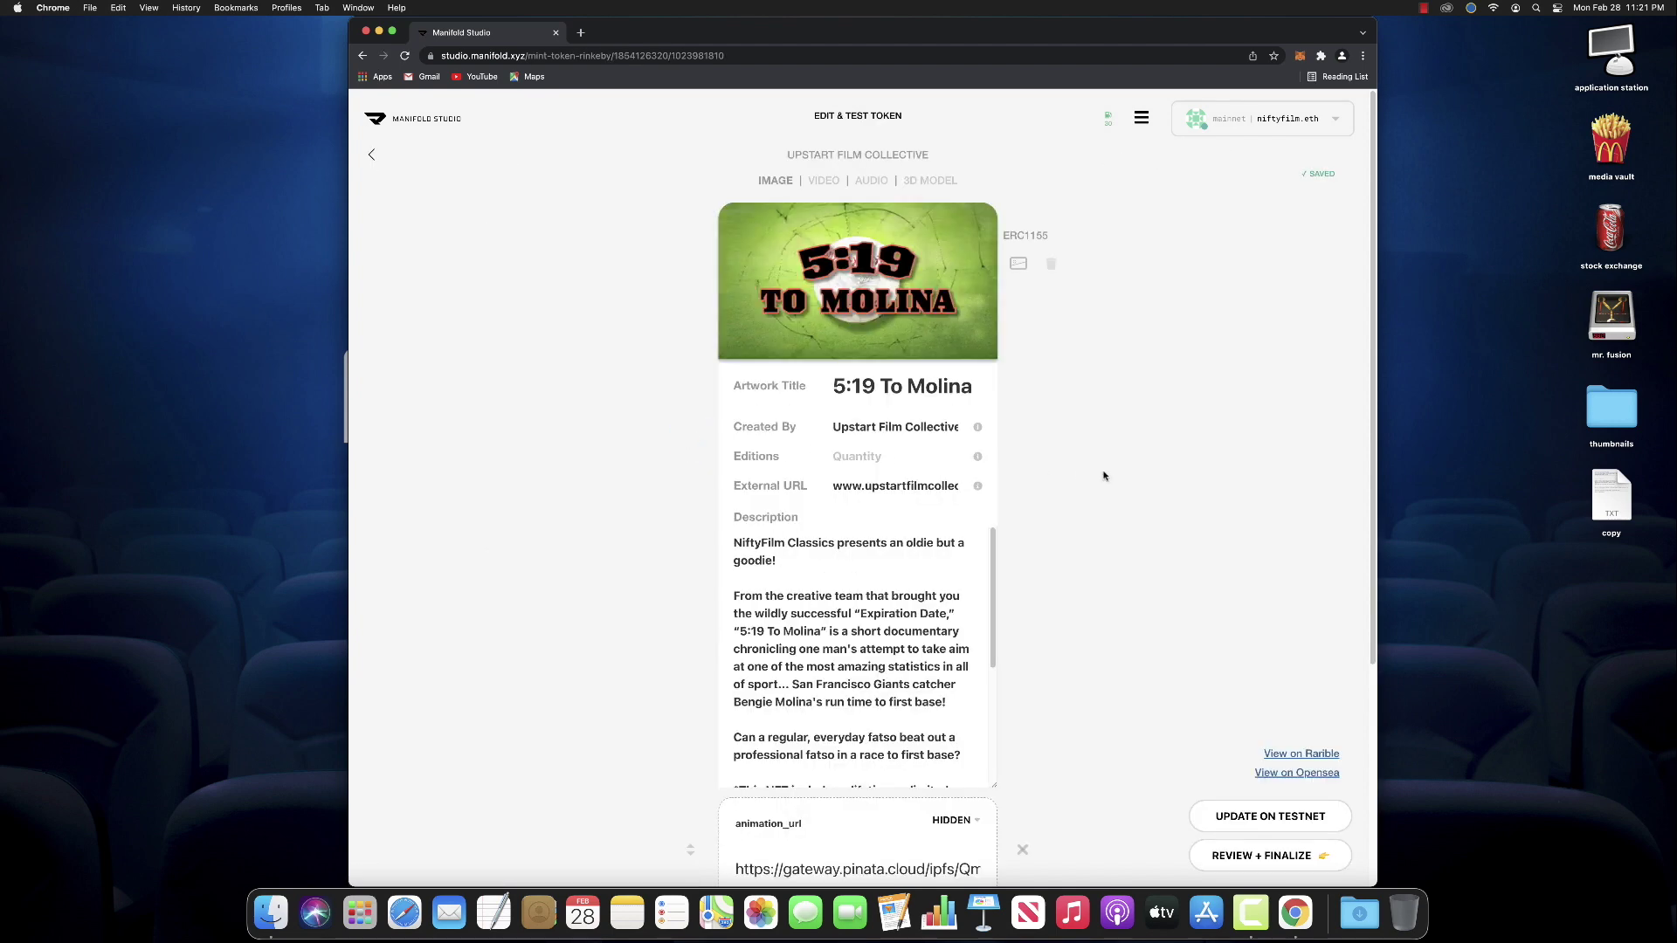
{"action": "scroll", "coordinate": [1104, 476], "scroll_direction": "down", "scroll_amount": 2}
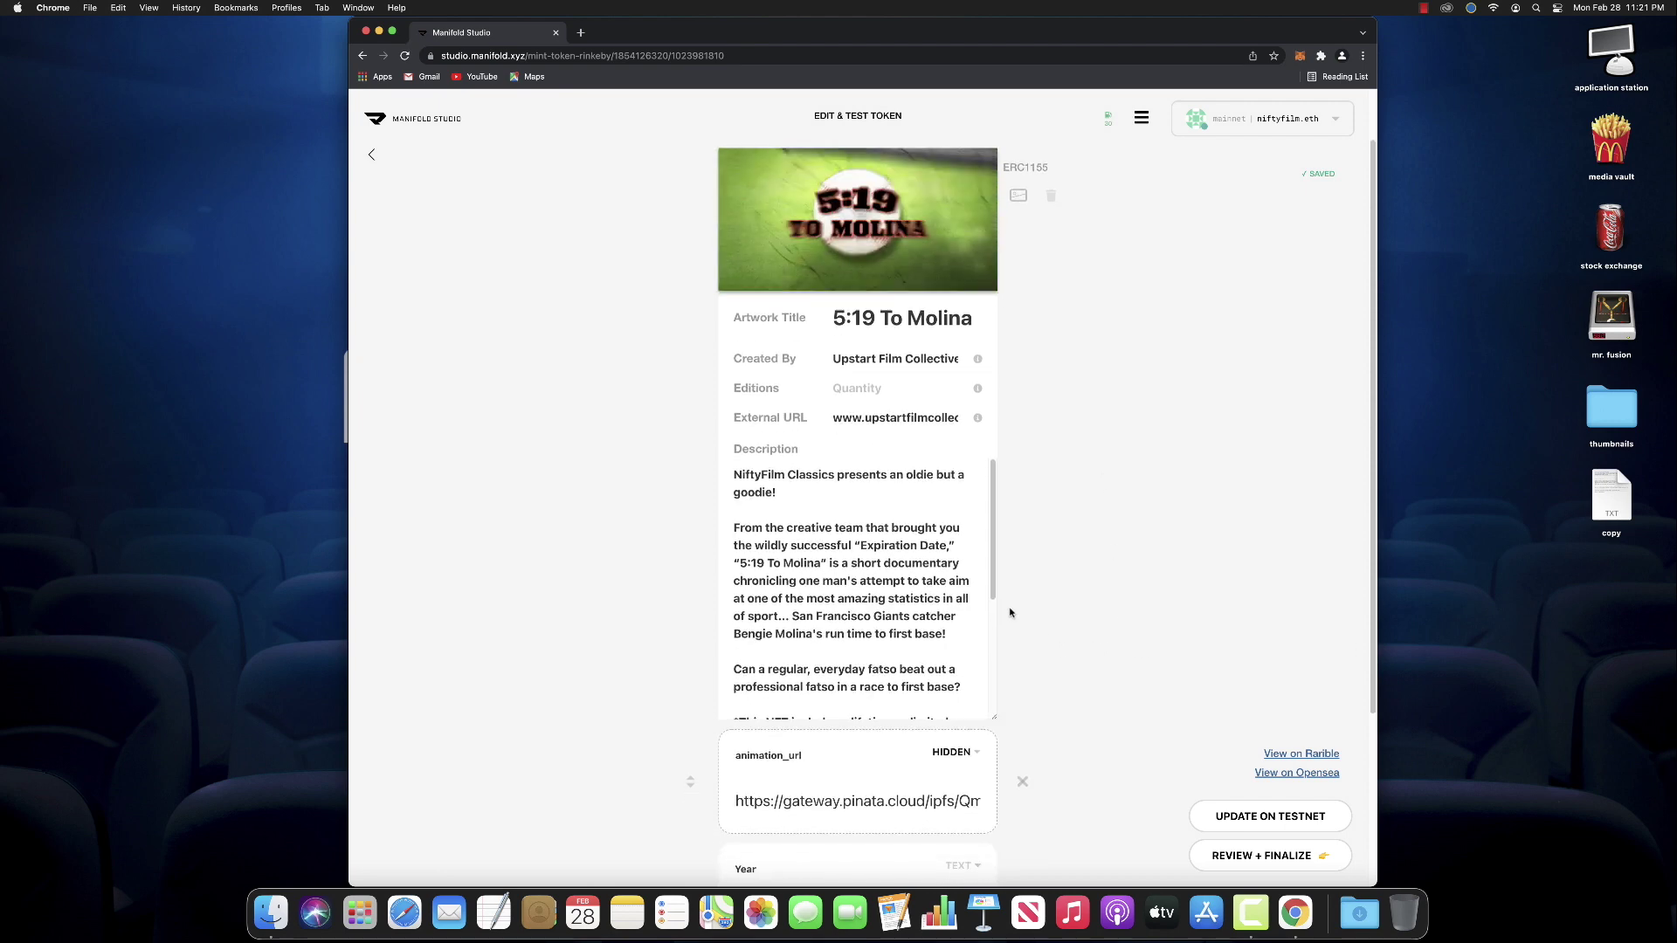
{"action": "scroll", "coordinate": [995, 585], "scroll_direction": "down", "scroll_amount": 4}
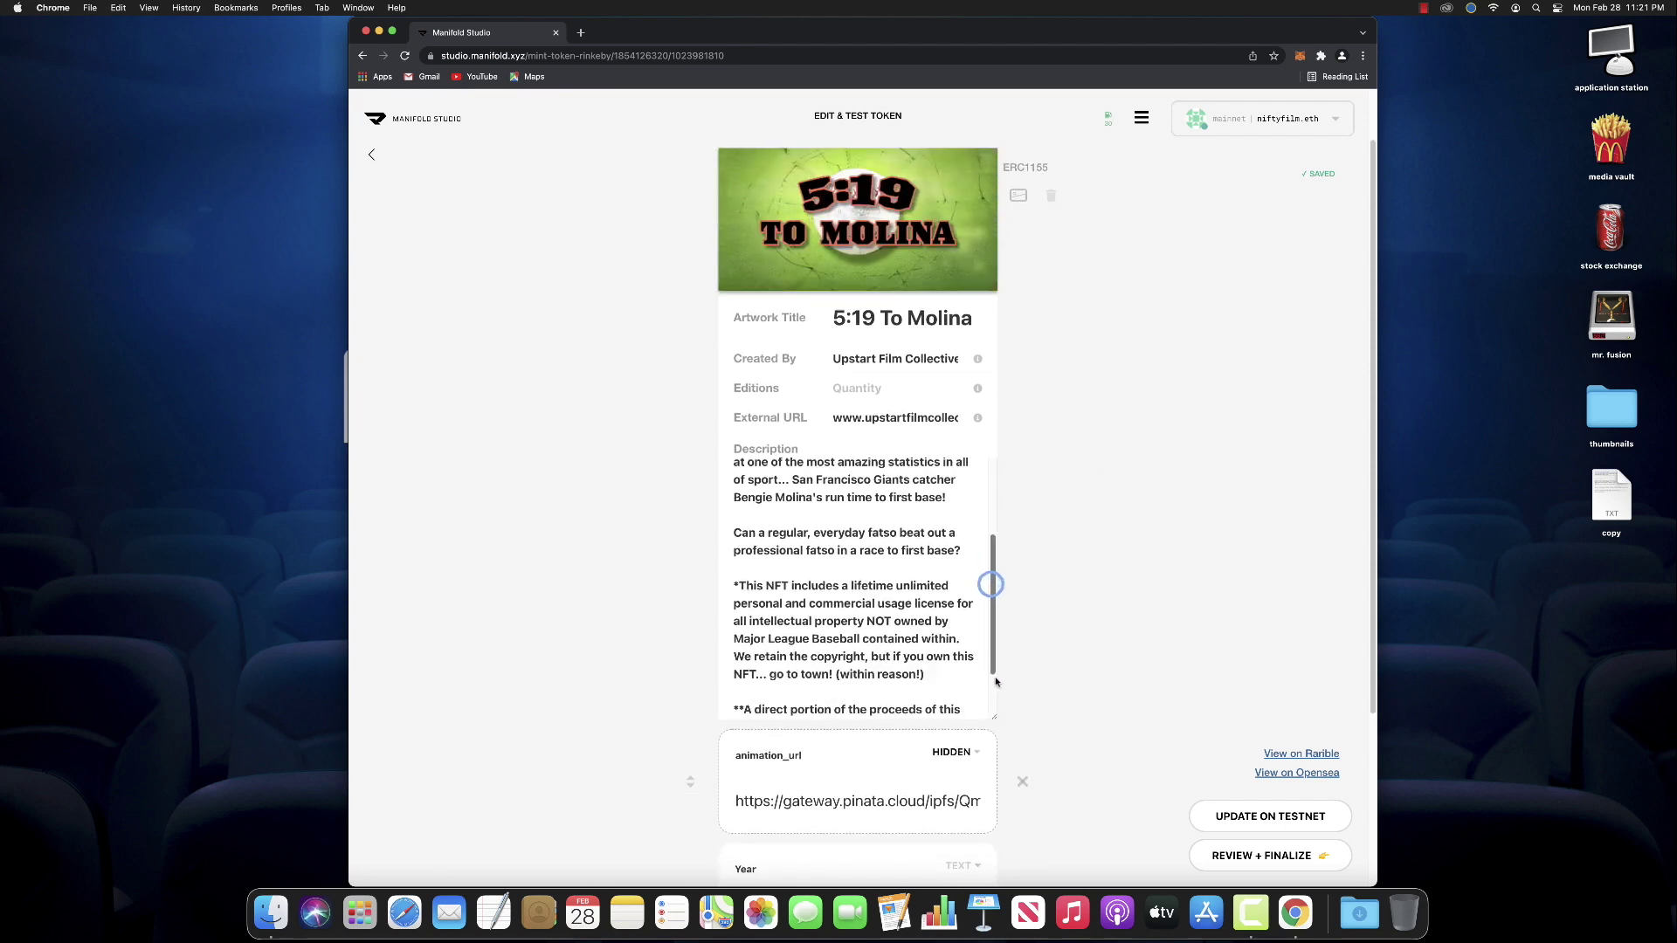
Mint 1 5:19 To Molina to self on mainnet and confirm in MetaMask.
{"action": "left_click", "coordinate": [1269, 856]}
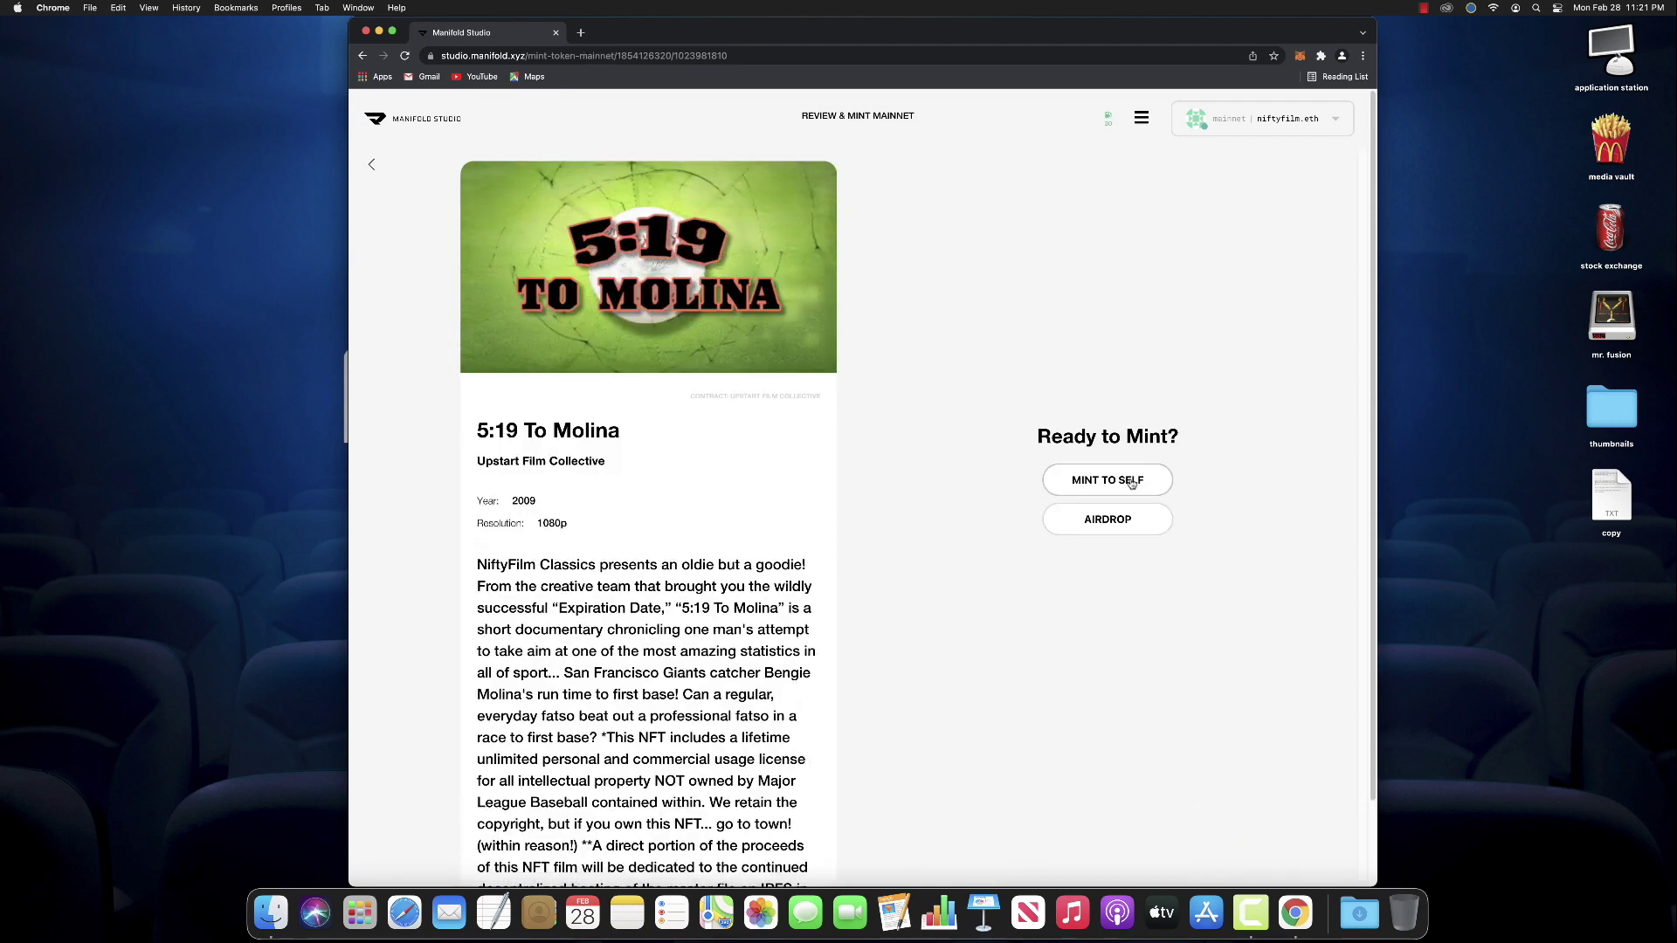
{"action": "left_click", "coordinate": [1131, 484]}
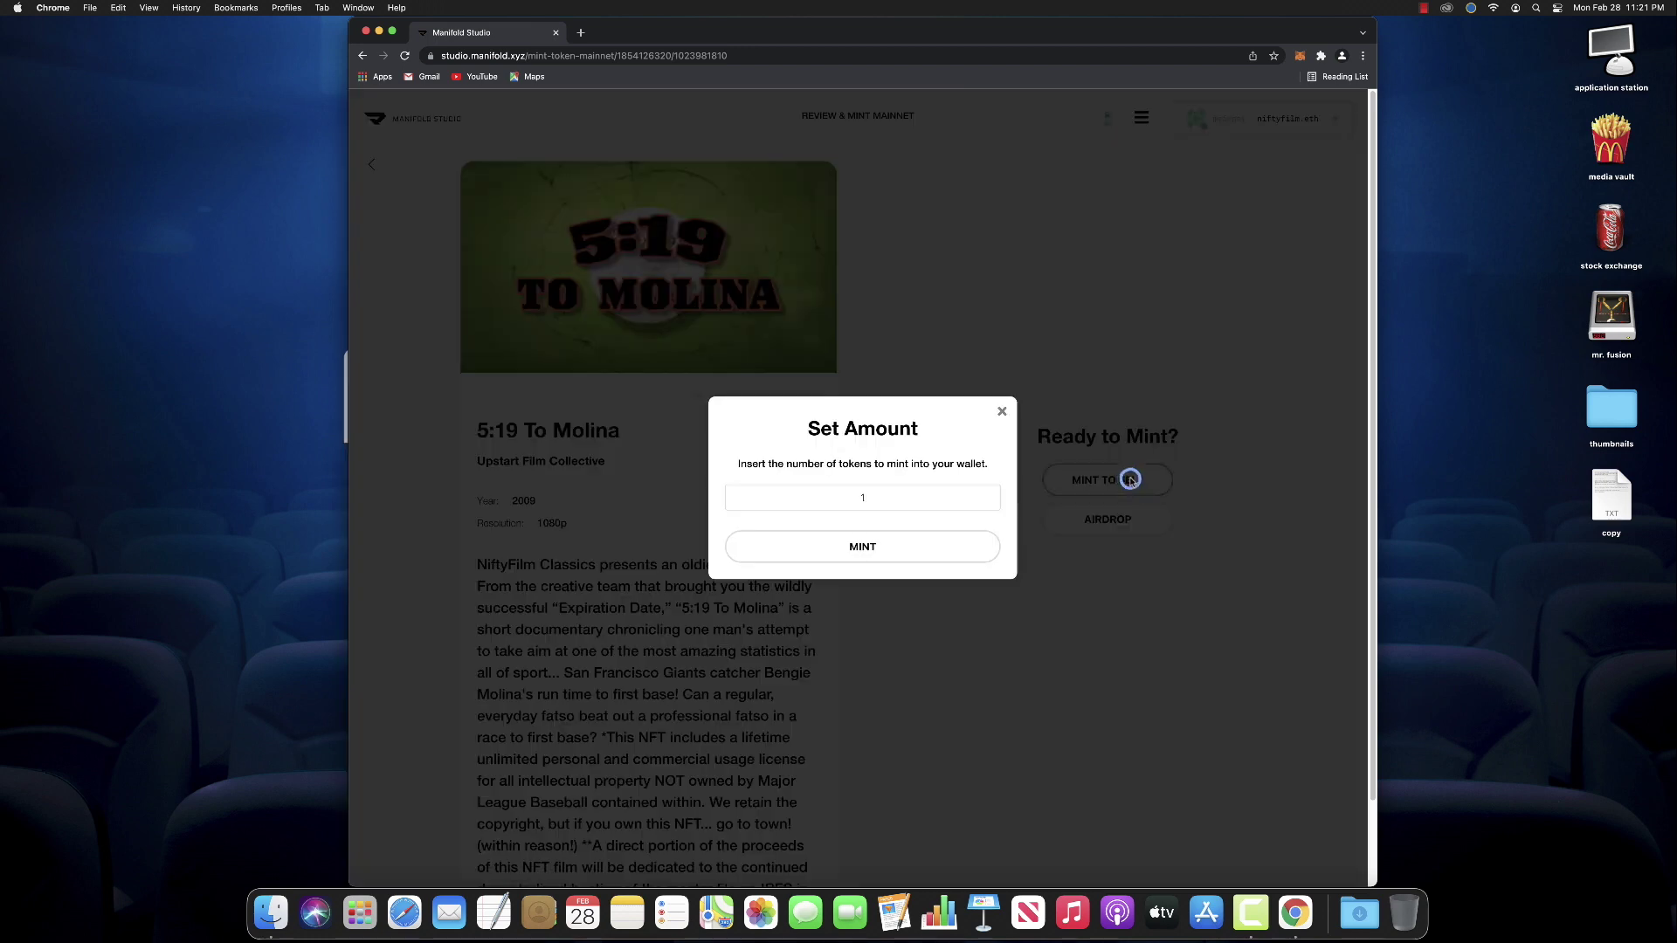
{"action": "left_click", "coordinate": [869, 548]}
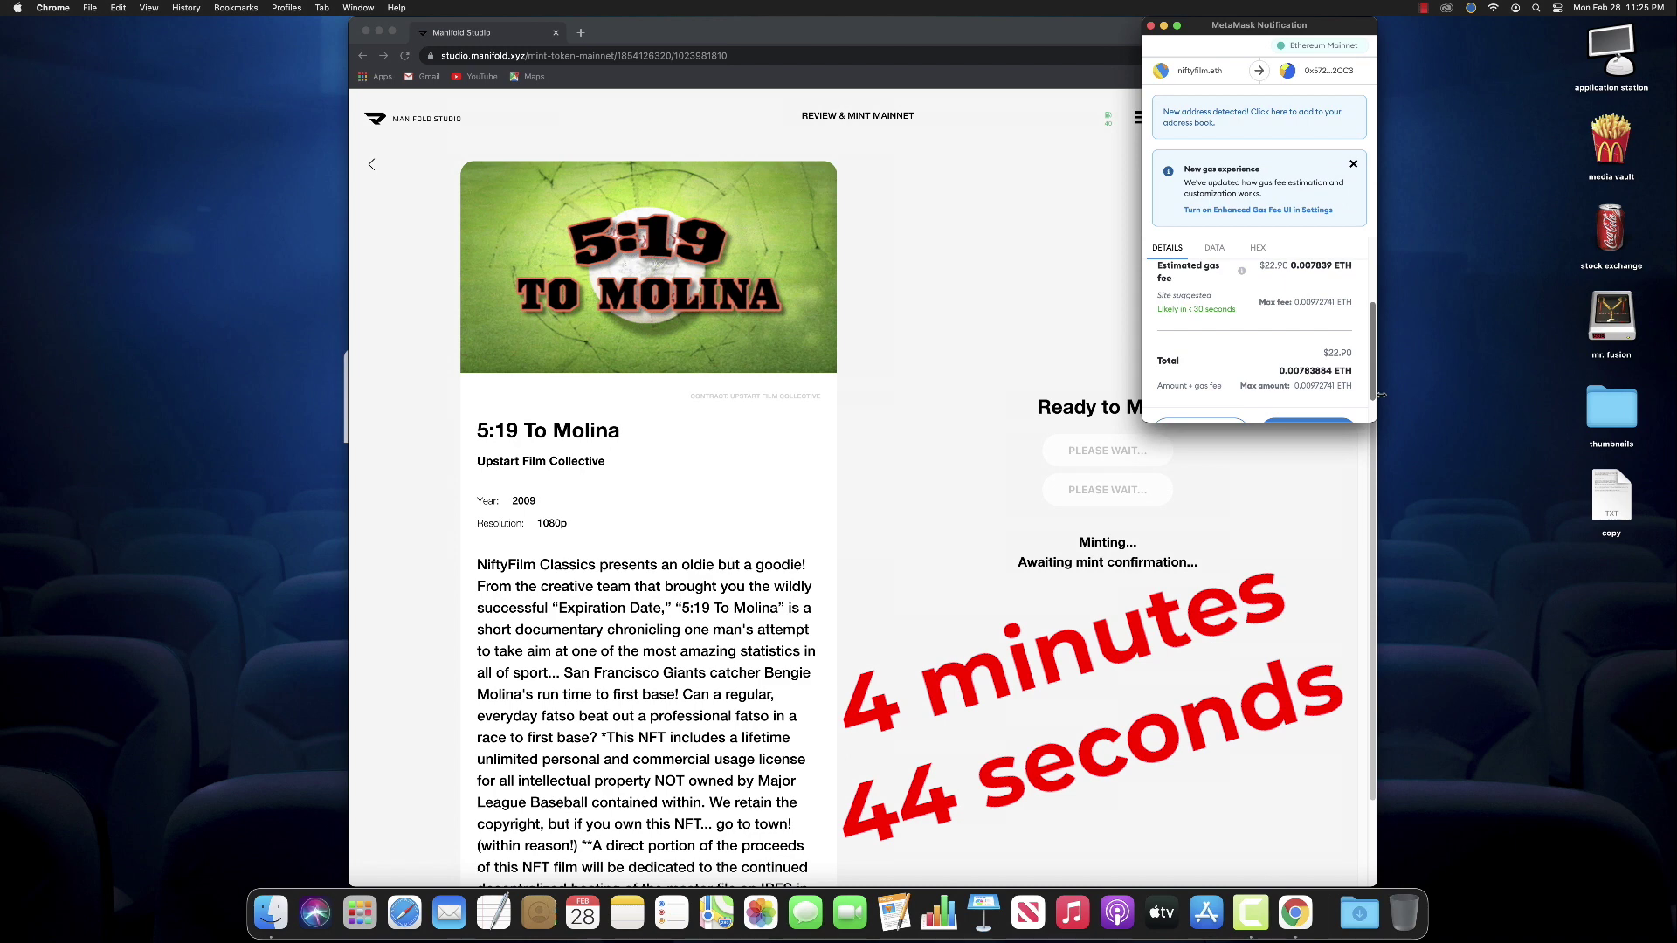
{"action": "left_click", "coordinate": [1308, 421]}
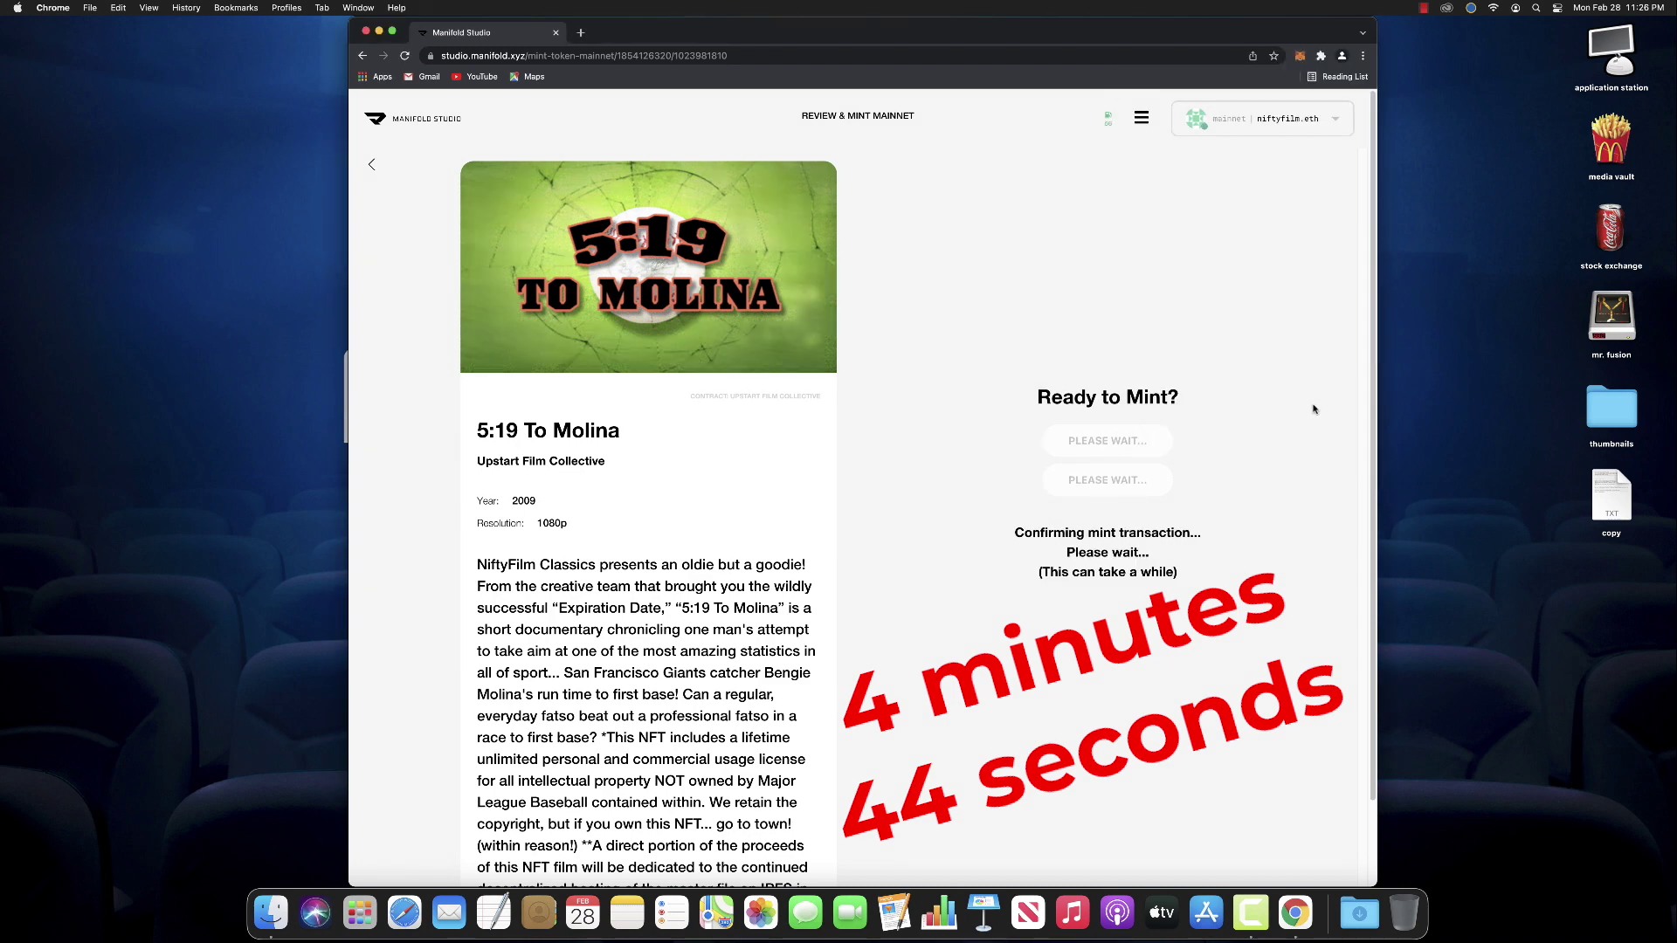